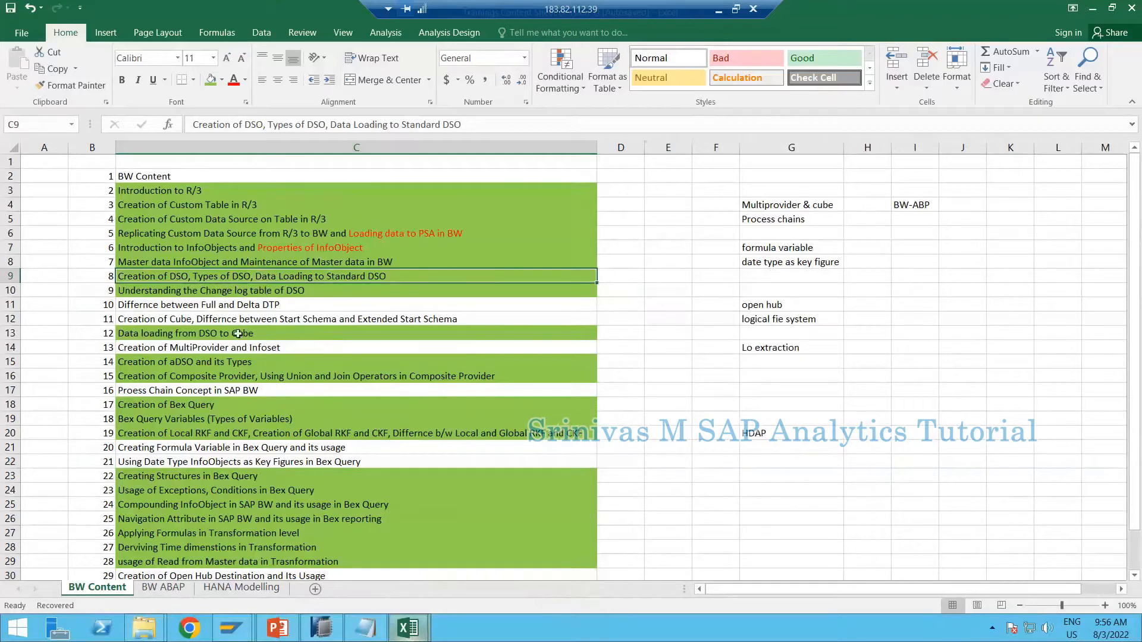
Fill cell C12, the topic on cube creation and schema differences, with the green highlight colour
left_click(238, 325)
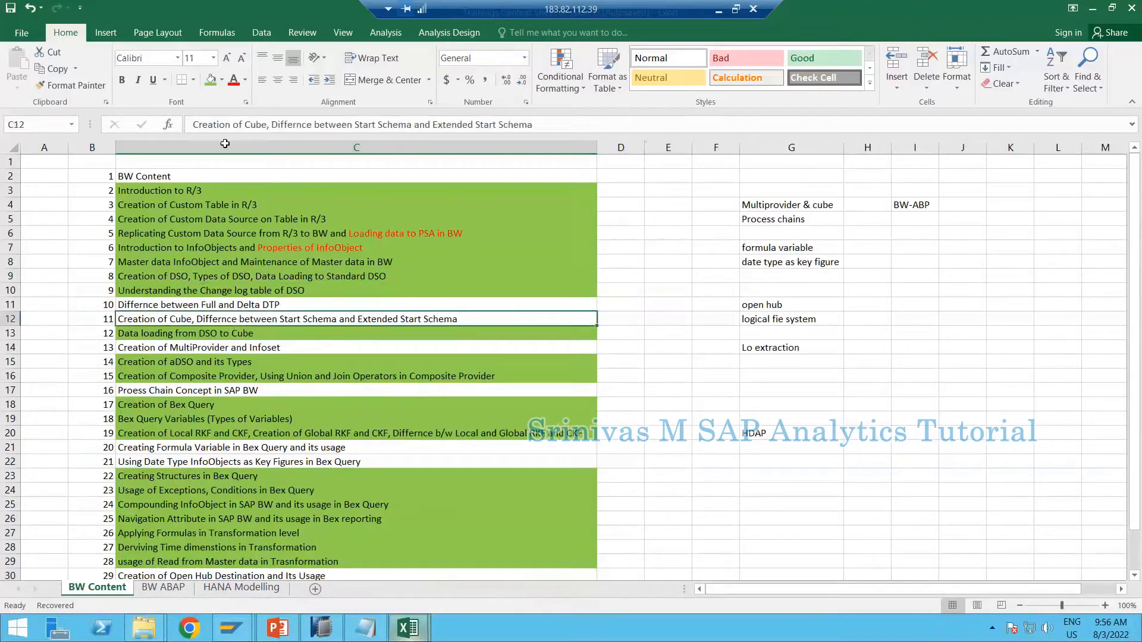
left_click(211, 81)
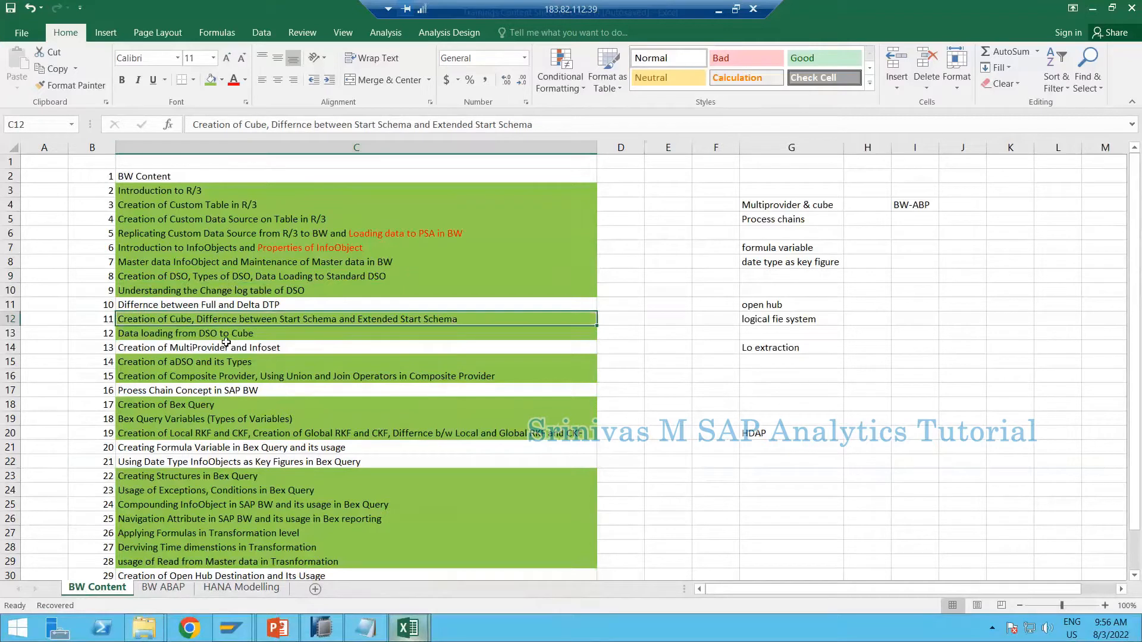
left_click(173, 350)
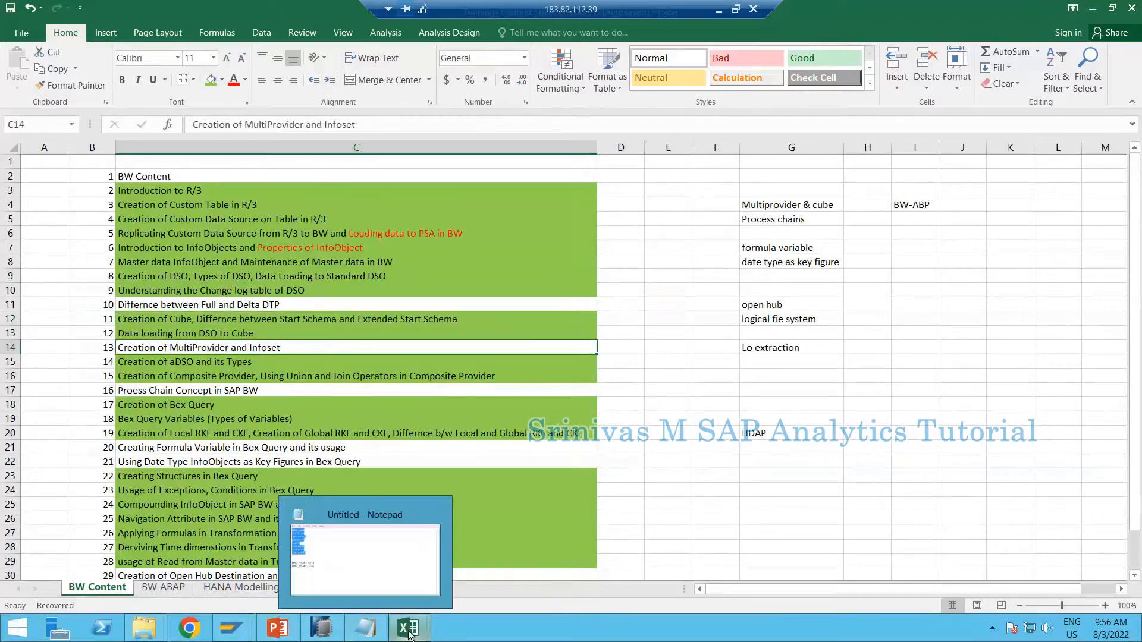
Switch to the blank workbook and enter "Multi Provider" in cell F4
mouse_move(412, 632)
left_click(500, 560)
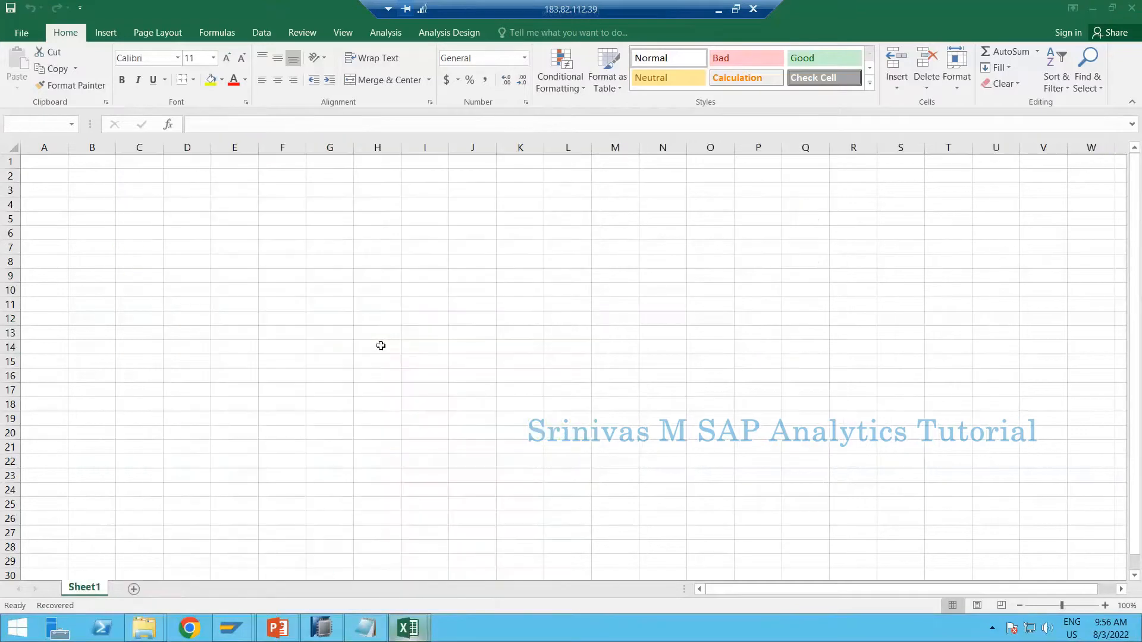
left_click(276, 209)
type("Mul")
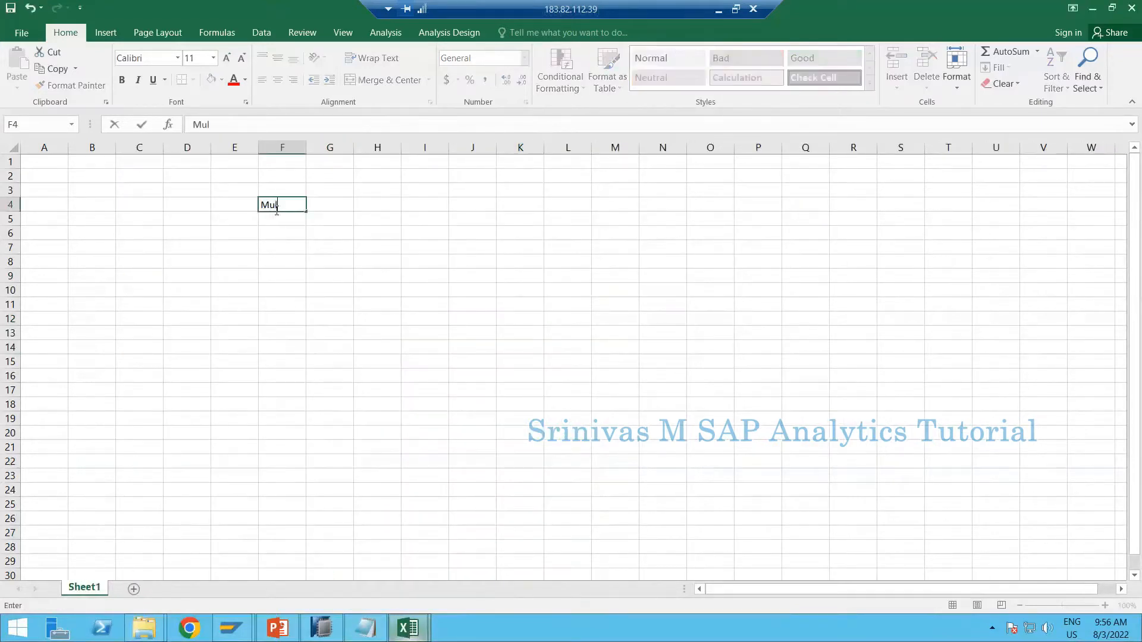
type("ti Proivde")
key("BackSpace")
key("BackSpace")
key("BackSpace")
key("BackSpace")
type("vider")
key("Return")
key("Return")
Enter "Infoset" in cell F6 and fit column F's width to its contents
type("Info")
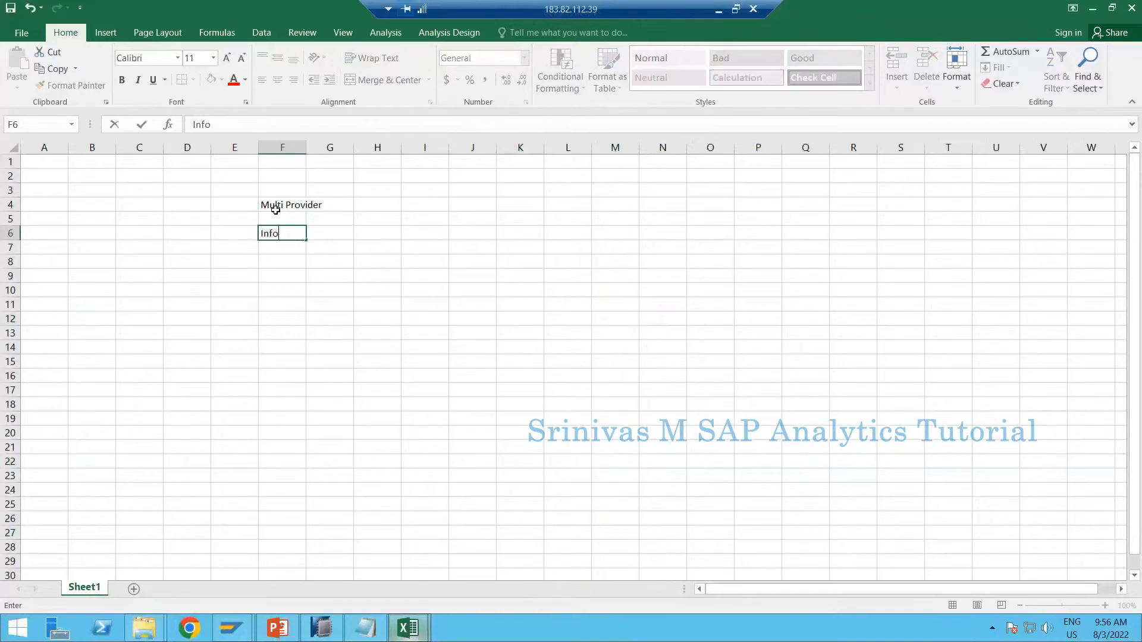
type("set")
key("Return")
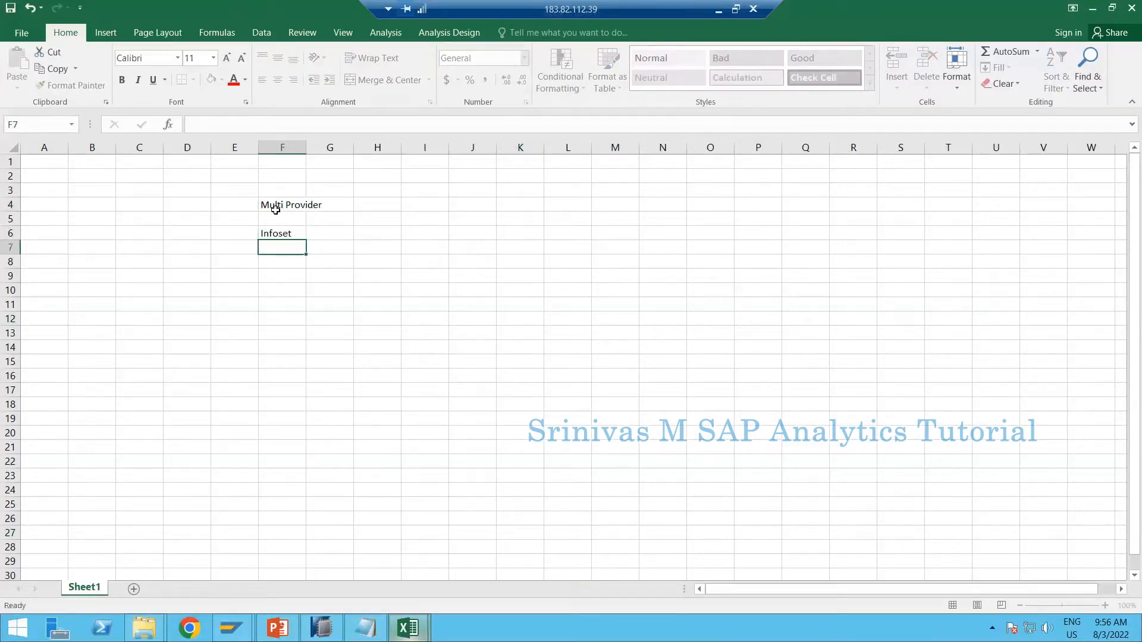
double_click(303, 149)
left_click_drag(314, 188, 313, 253)
left_click(685, 209)
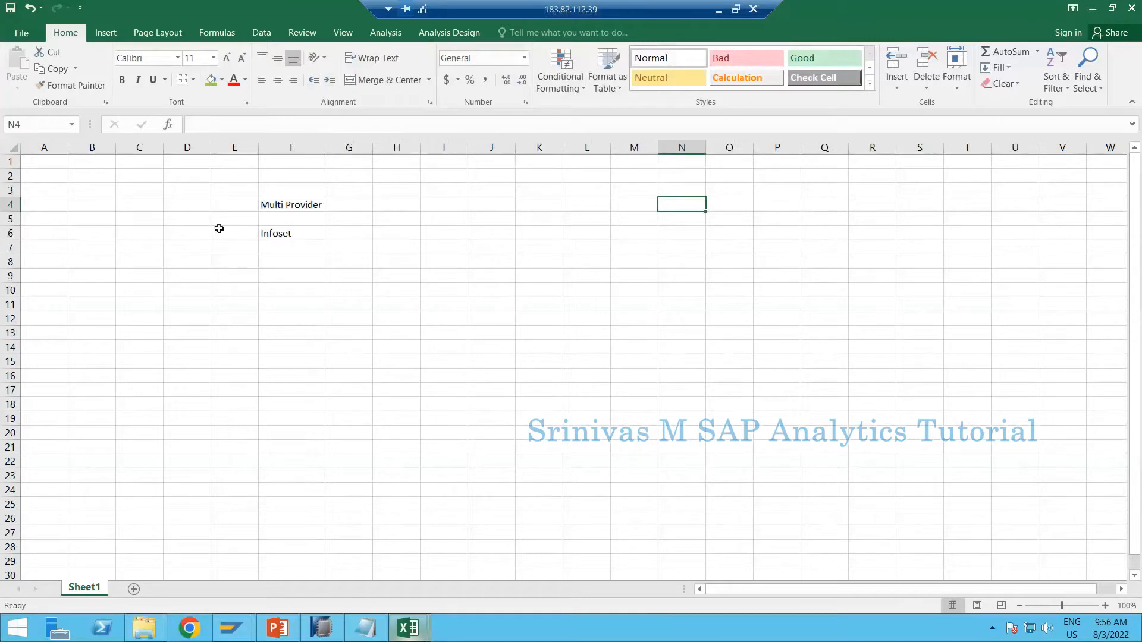
Enter "Composite" in cell H5, beside the Multi Provider and Infoset entries
left_click_drag(303, 188, 305, 255)
left_click(398, 221)
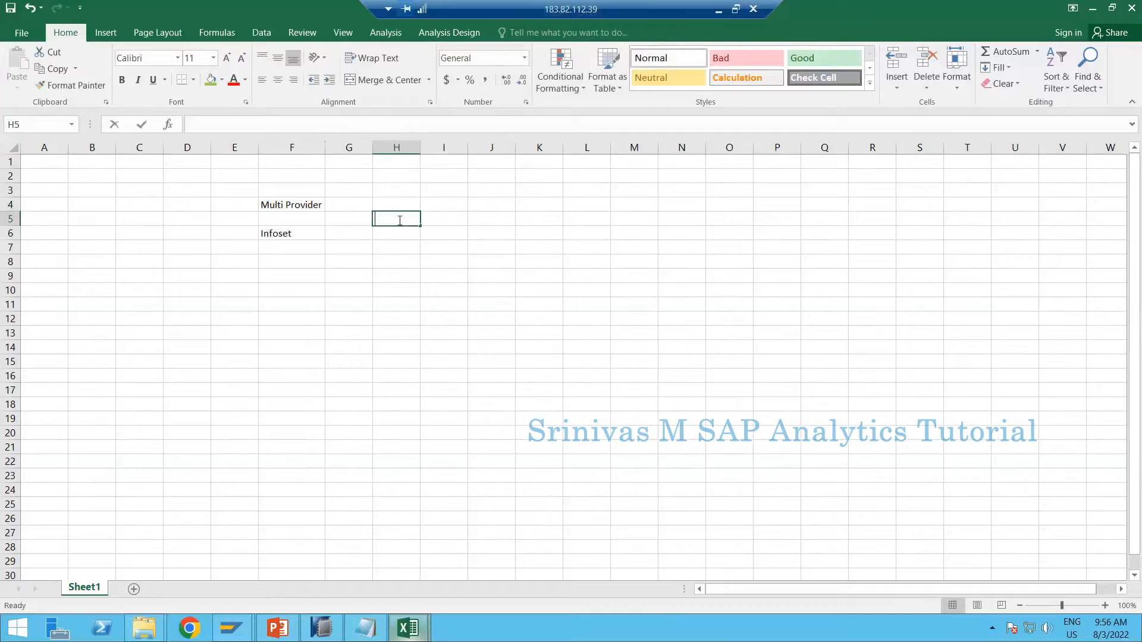
type("Compos")
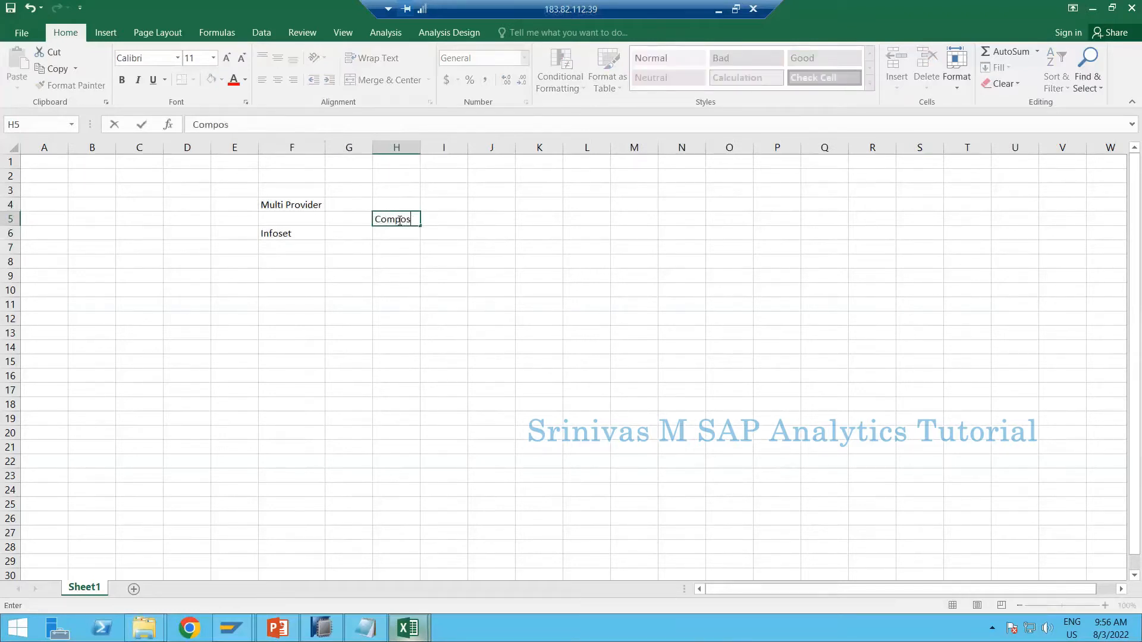
type("ite")
left_click(287, 198)
left_click_drag(288, 199, 281, 235)
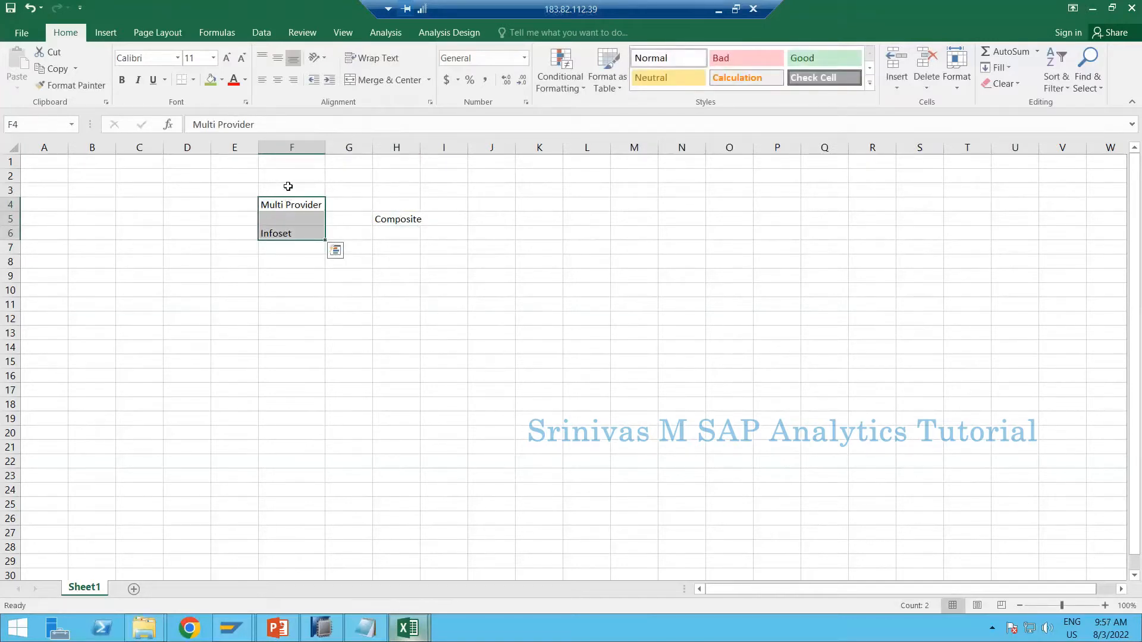
left_click_drag(288, 186, 356, 230)
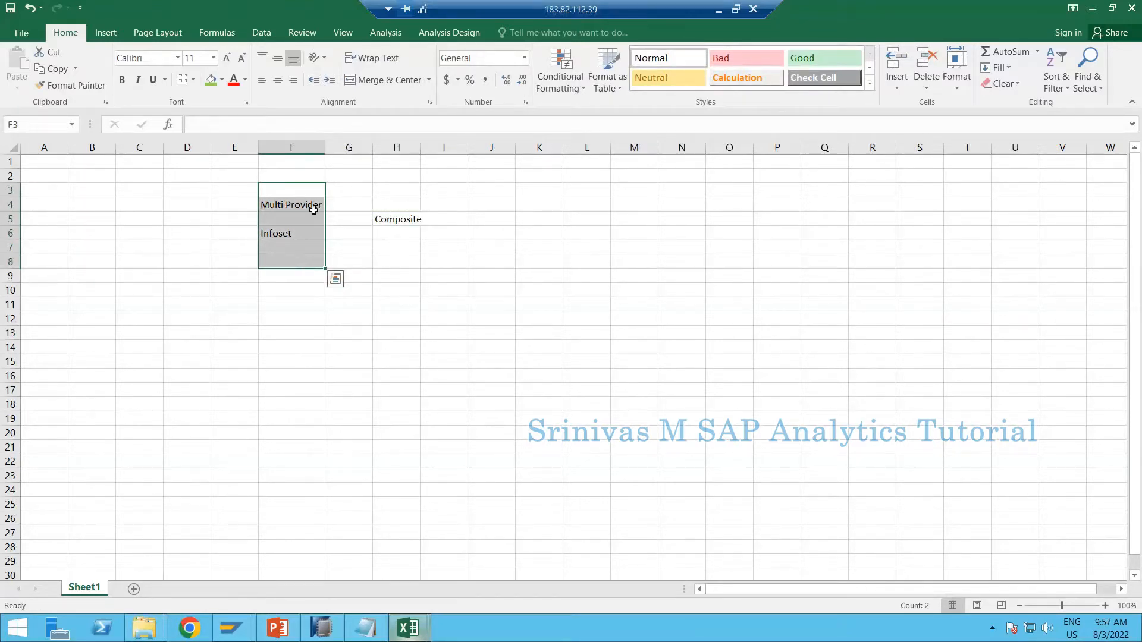
left_click(314, 209)
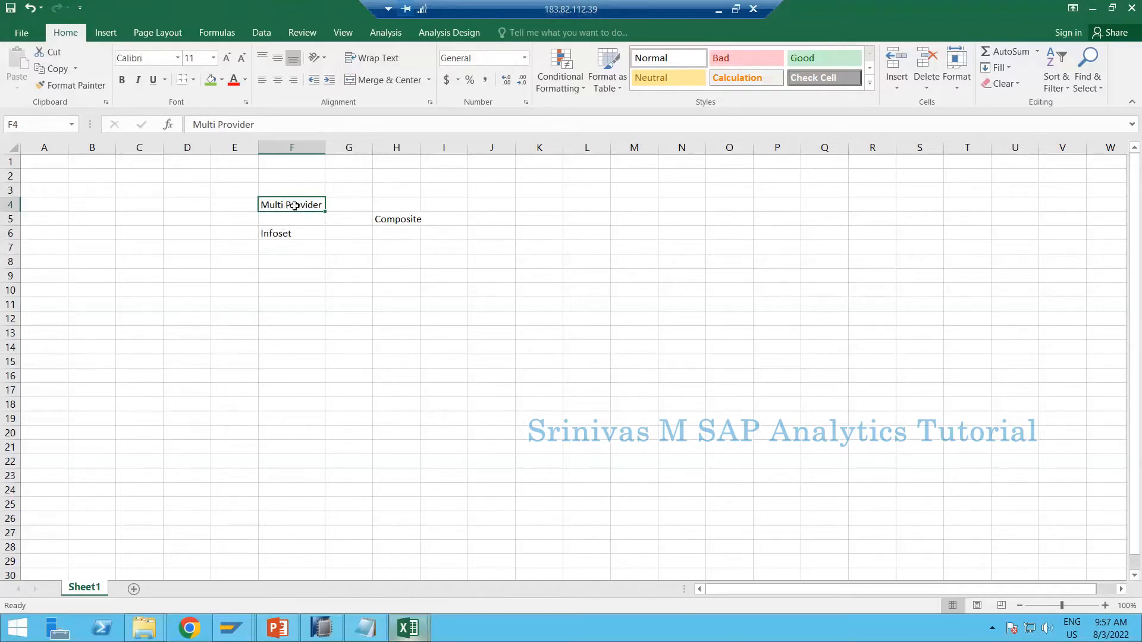
left_click(294, 231)
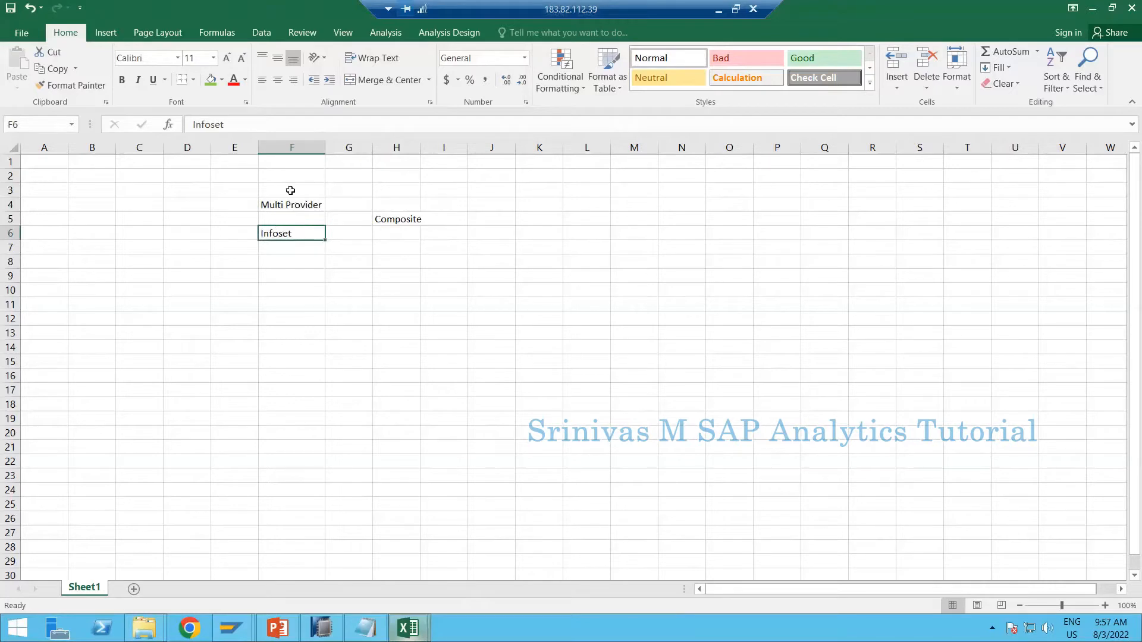
left_click_drag(292, 189, 297, 254)
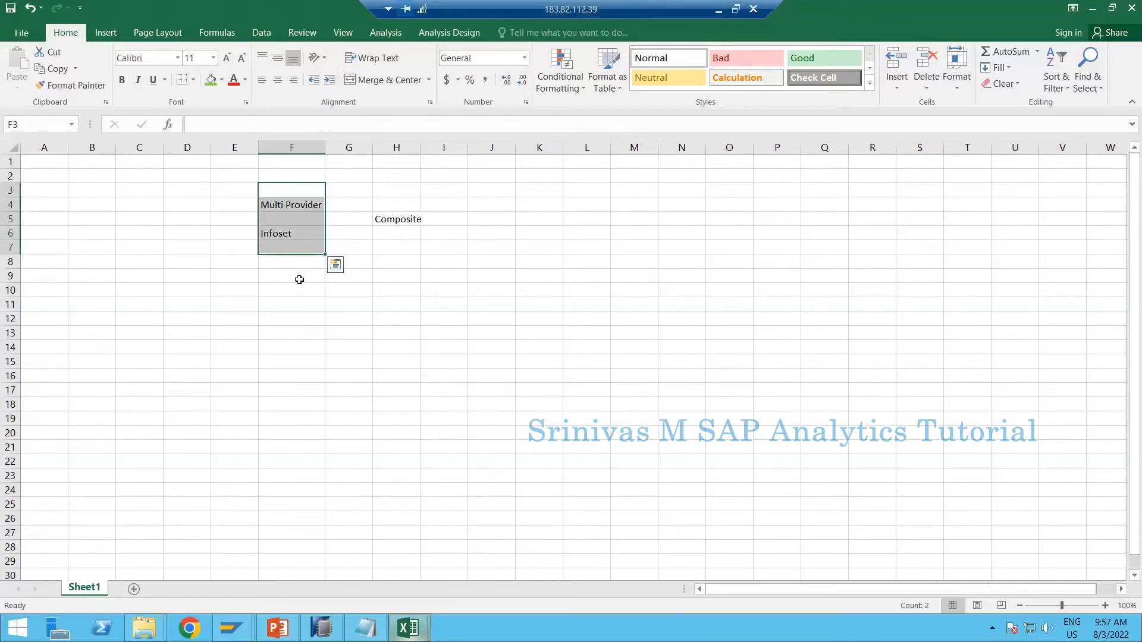
left_click(290, 204)
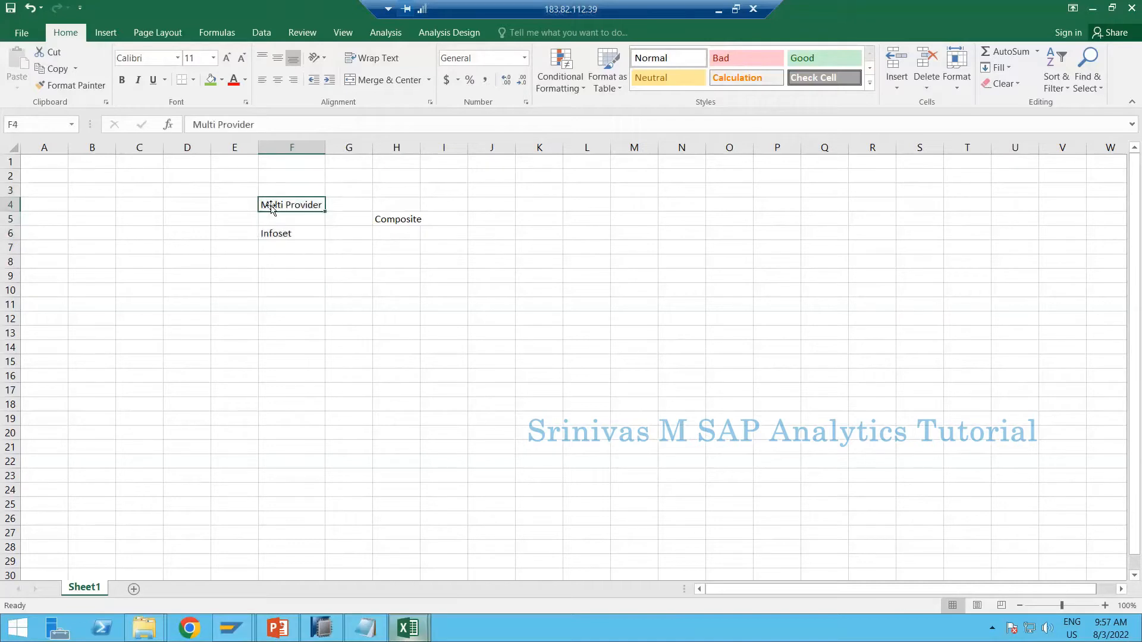
Label the provider entries by entering "Union" in cell E4 and "Join" in cell E6
left_click(220, 205)
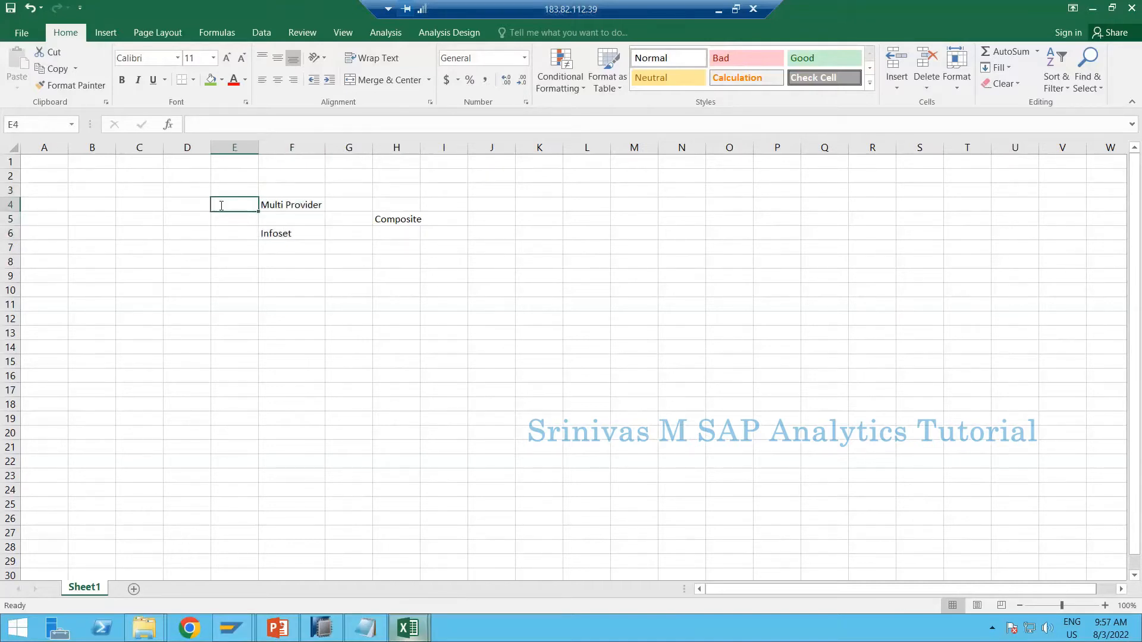
type("Union")
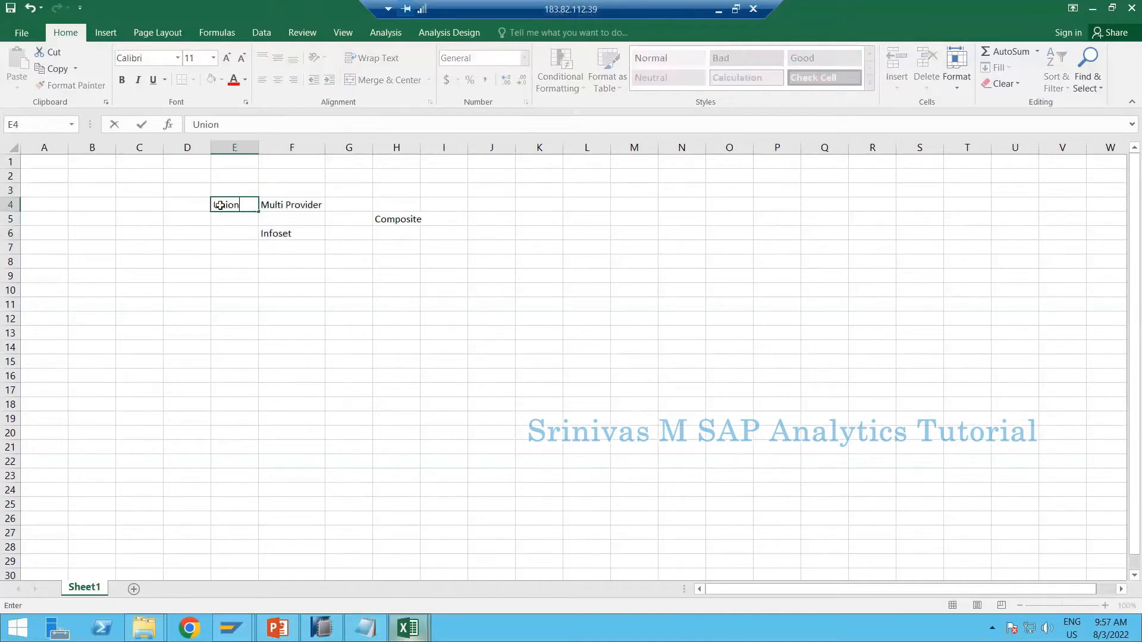
key("Return")
key("Return")
key("Return")
key("Up")
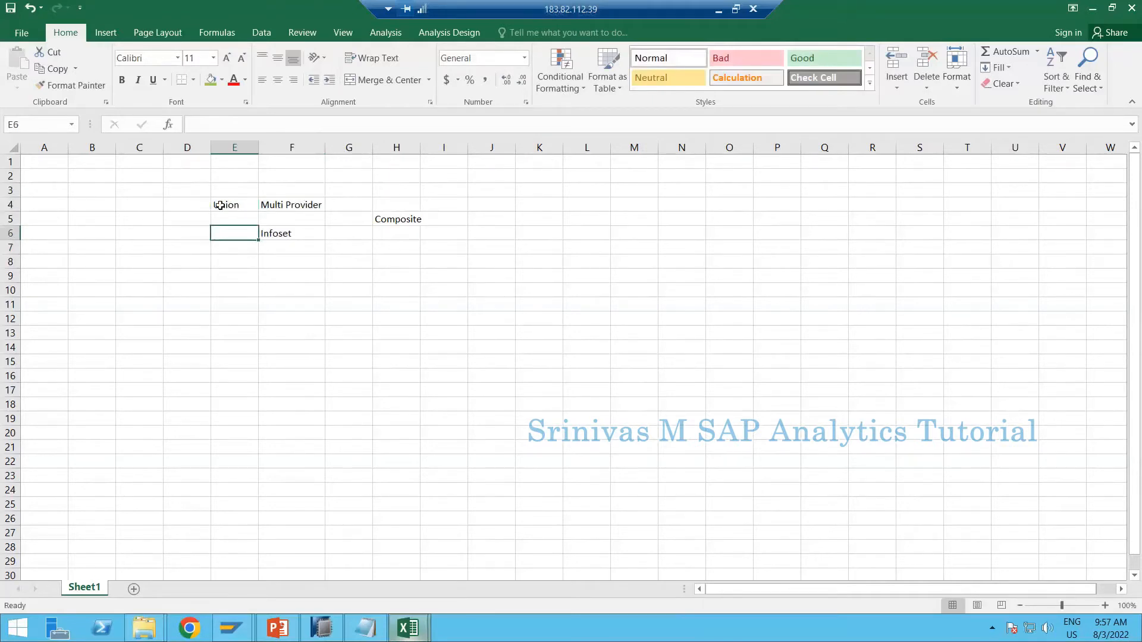
type("Join")
key("Return")
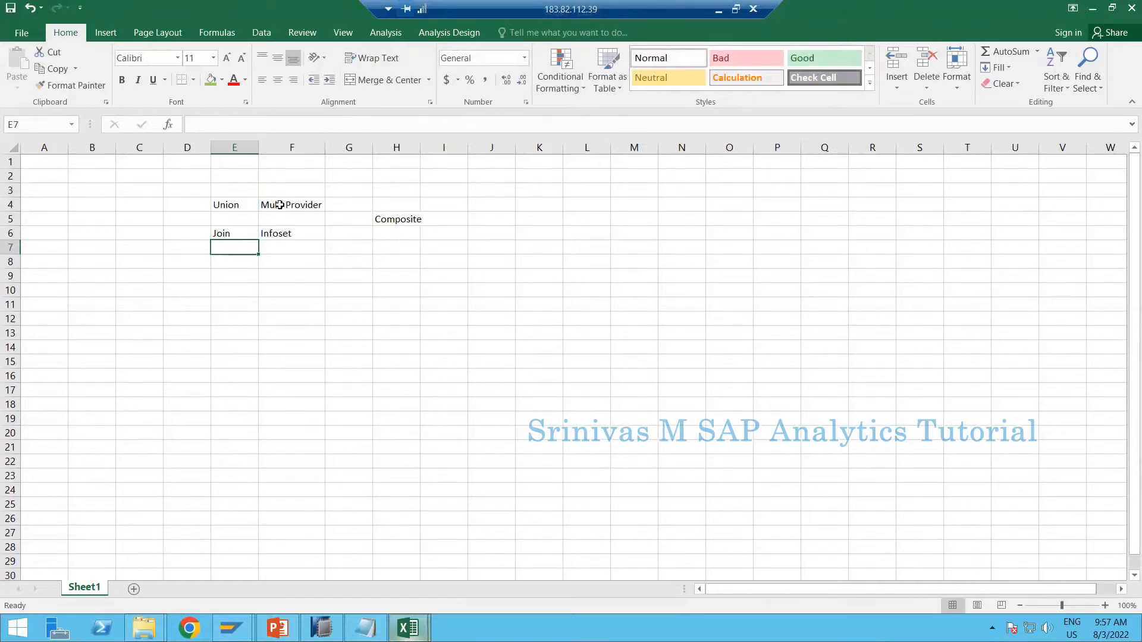
left_click(279, 204)
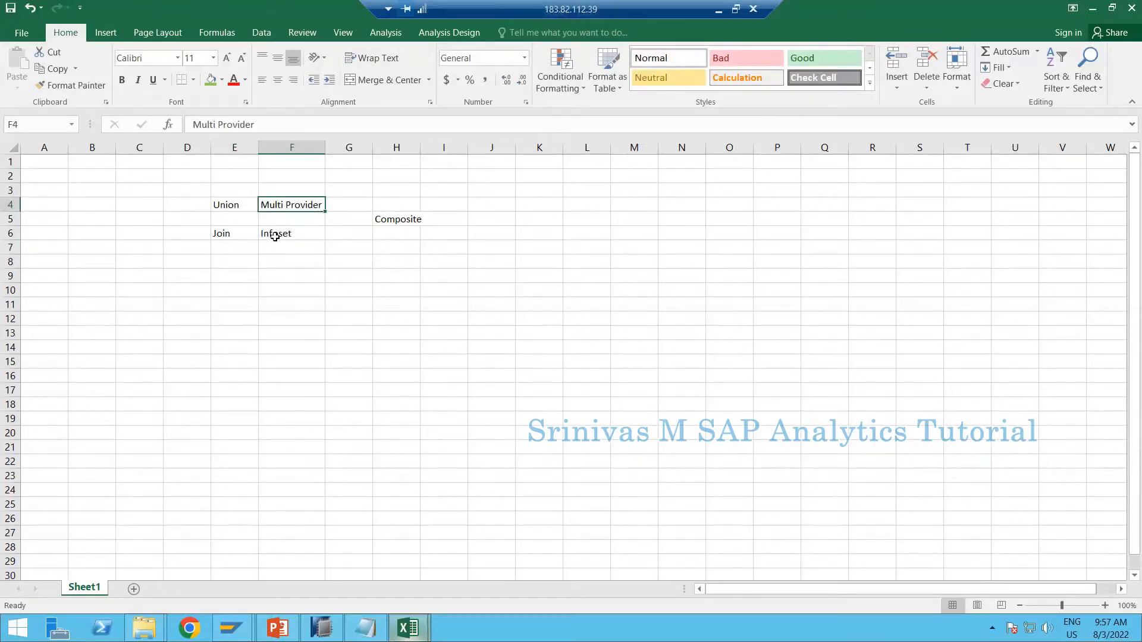
left_click(275, 237)
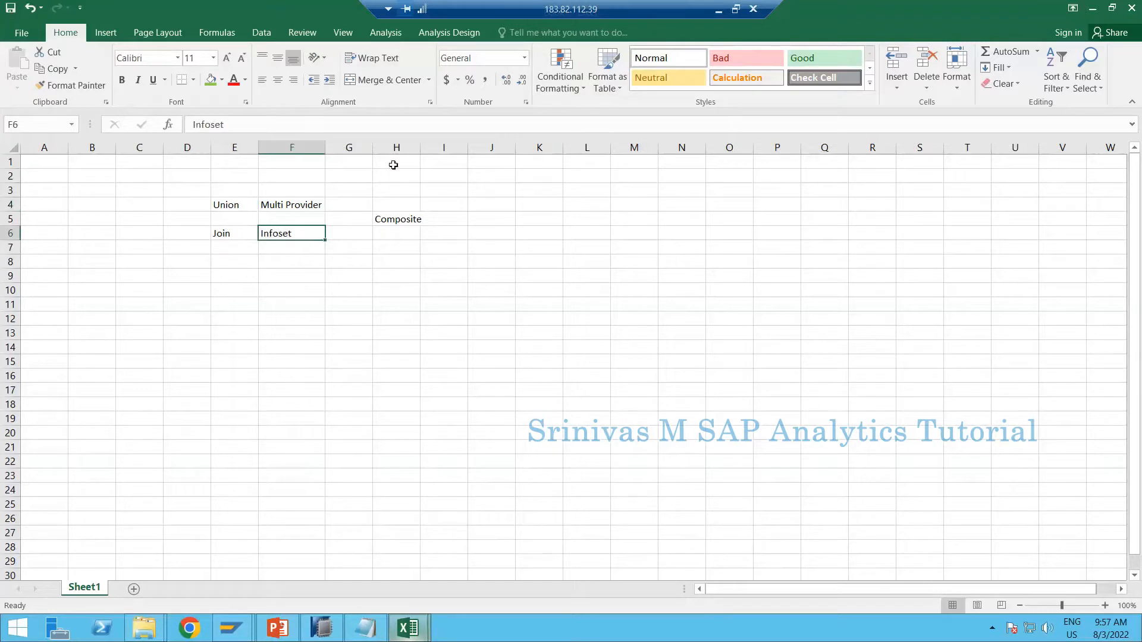
left_click(283, 203)
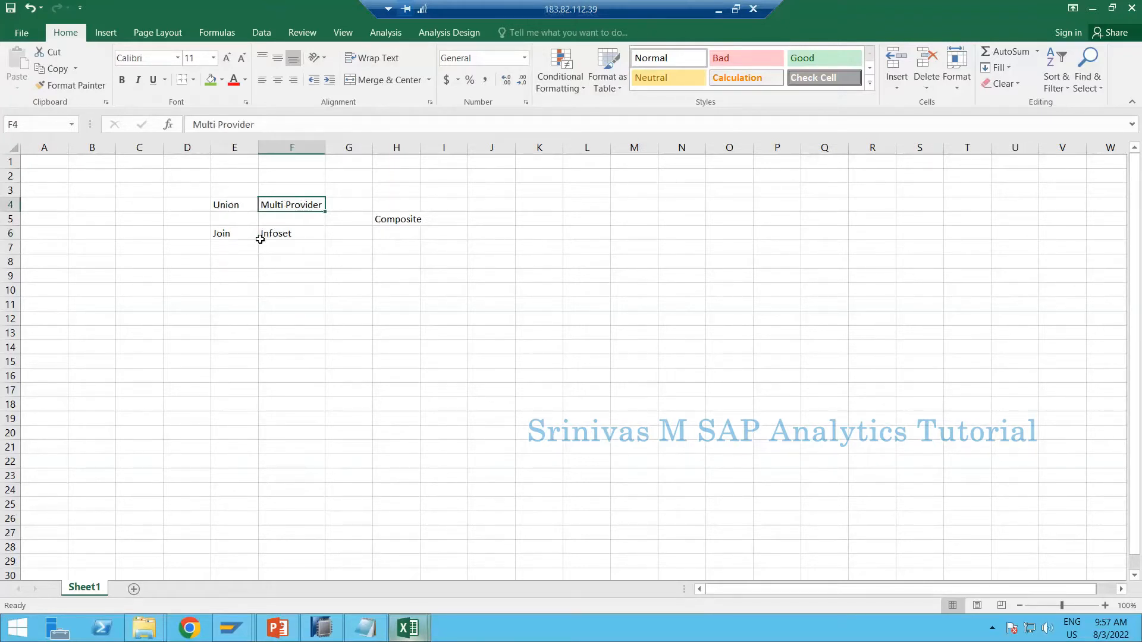
left_click(284, 236)
left_click(220, 235)
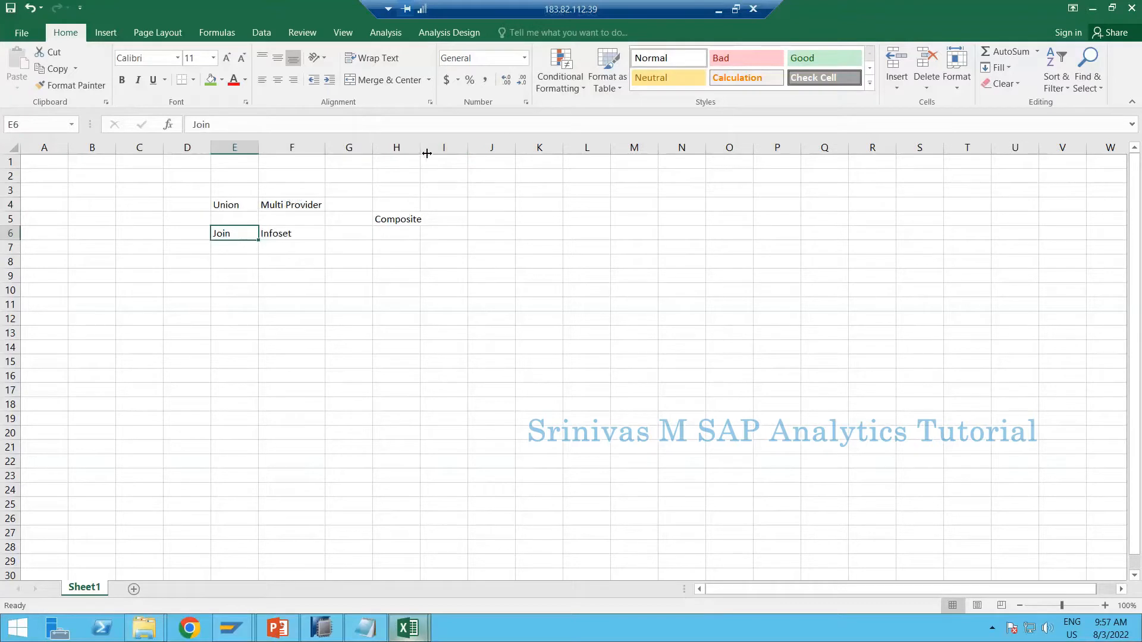
Widen column H and extend the text in cell H5 to "Composite Provider"
left_click_drag(421, 148, 473, 148)
left_click(426, 224)
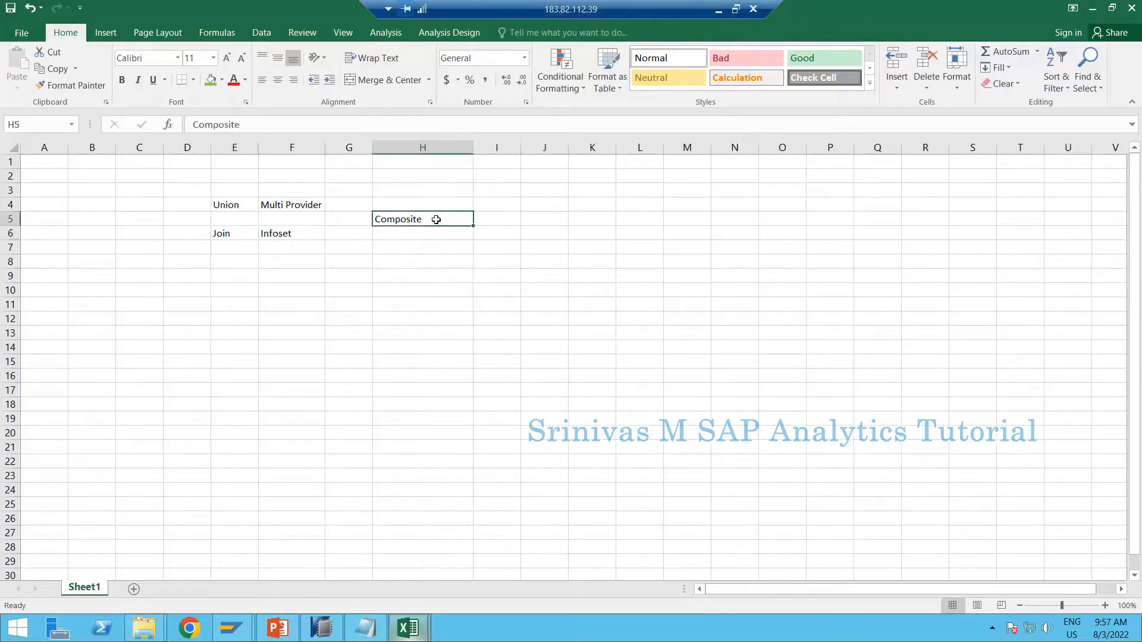
double_click(436, 219)
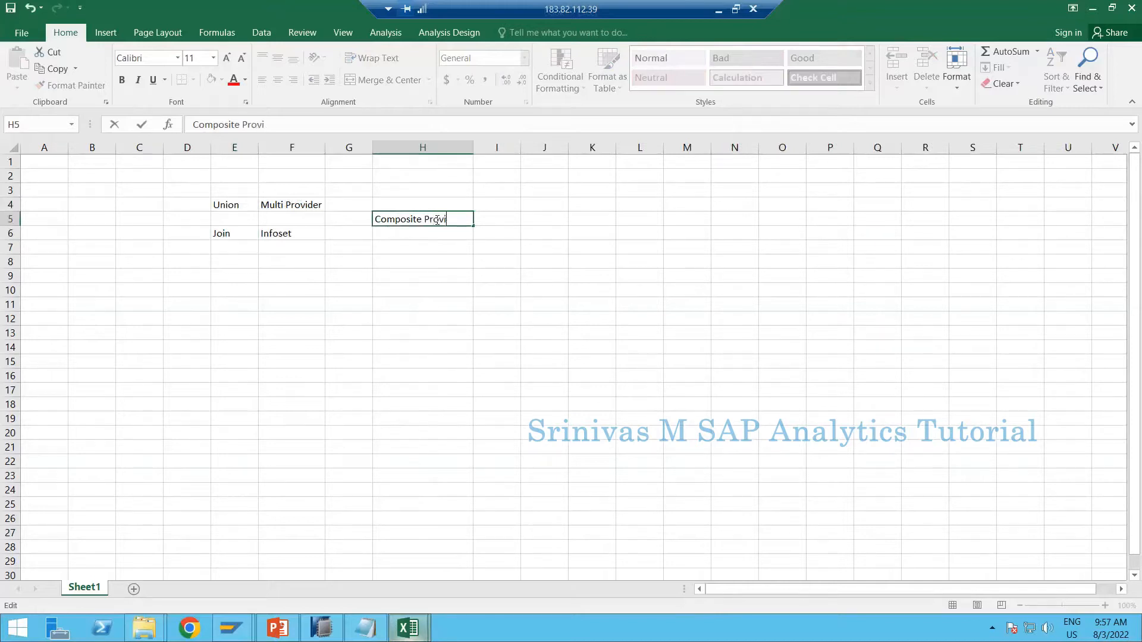
type("Provider")
key("Return")
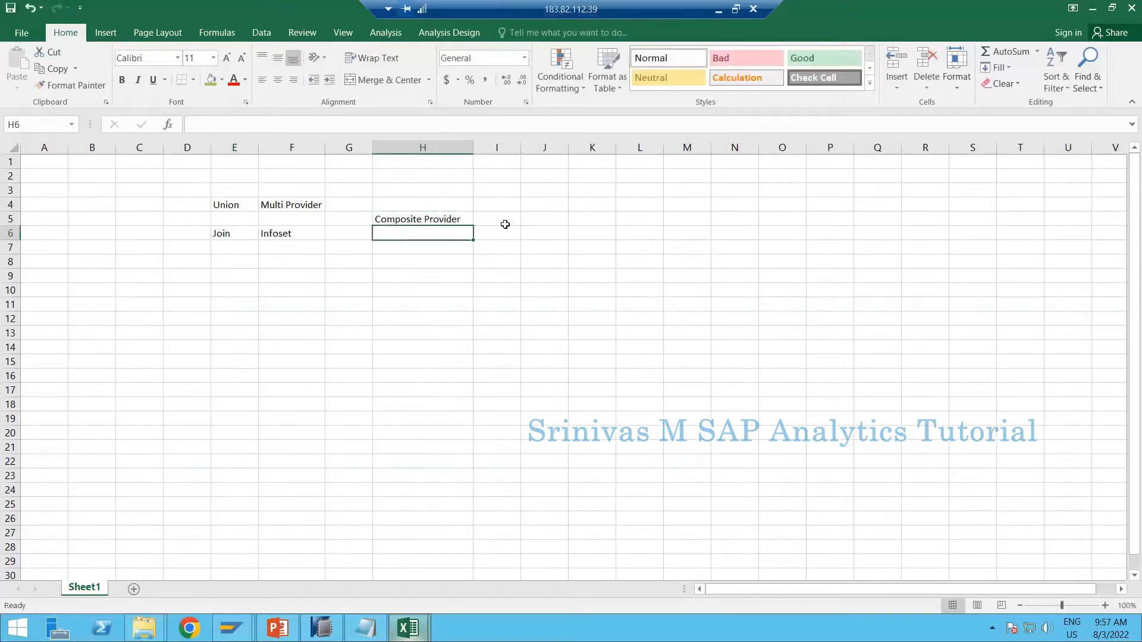
Enter "Union & Join" in cell I5 and widen column I so the text fits
left_click(504, 224)
type("IU")
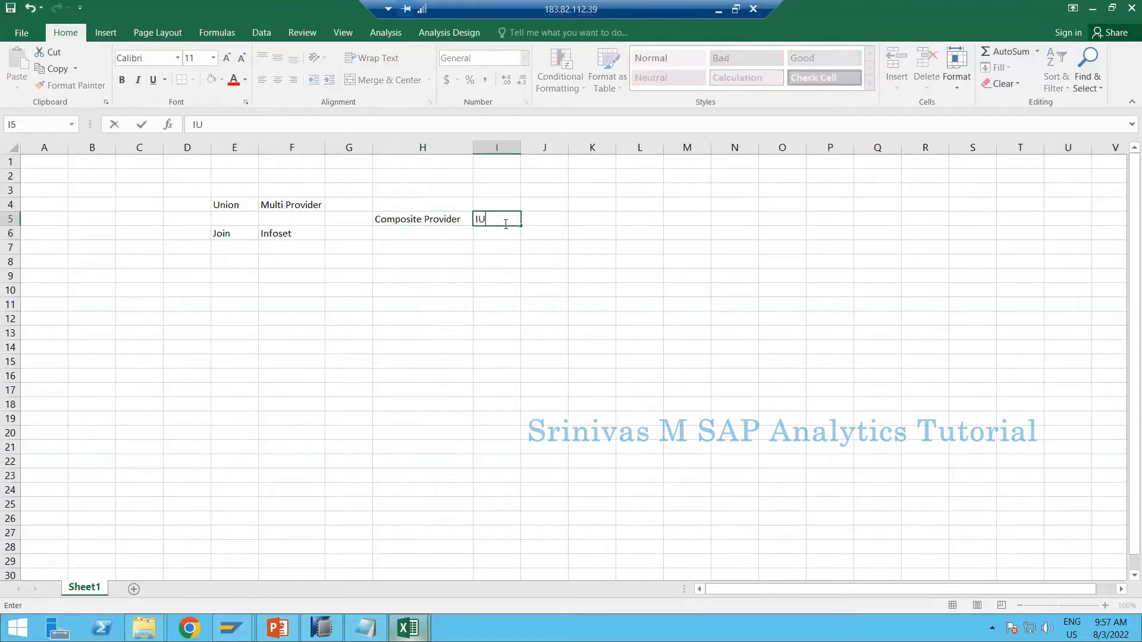
key("BackSpace")
type("Union & Join")
key("Return")
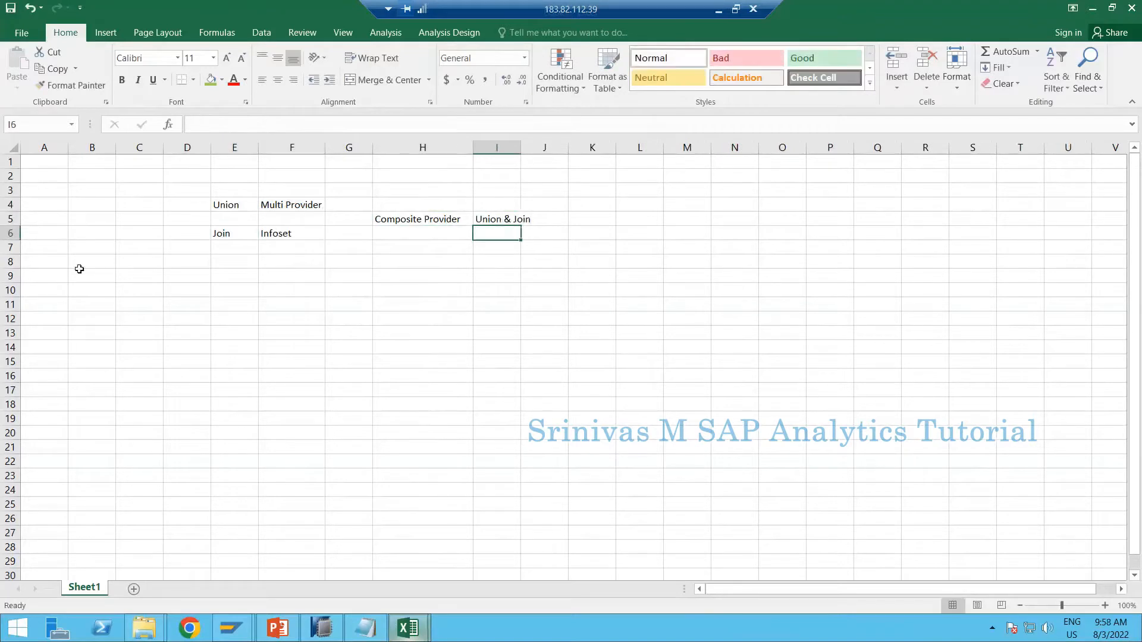
left_click(253, 205)
left_click(458, 220)
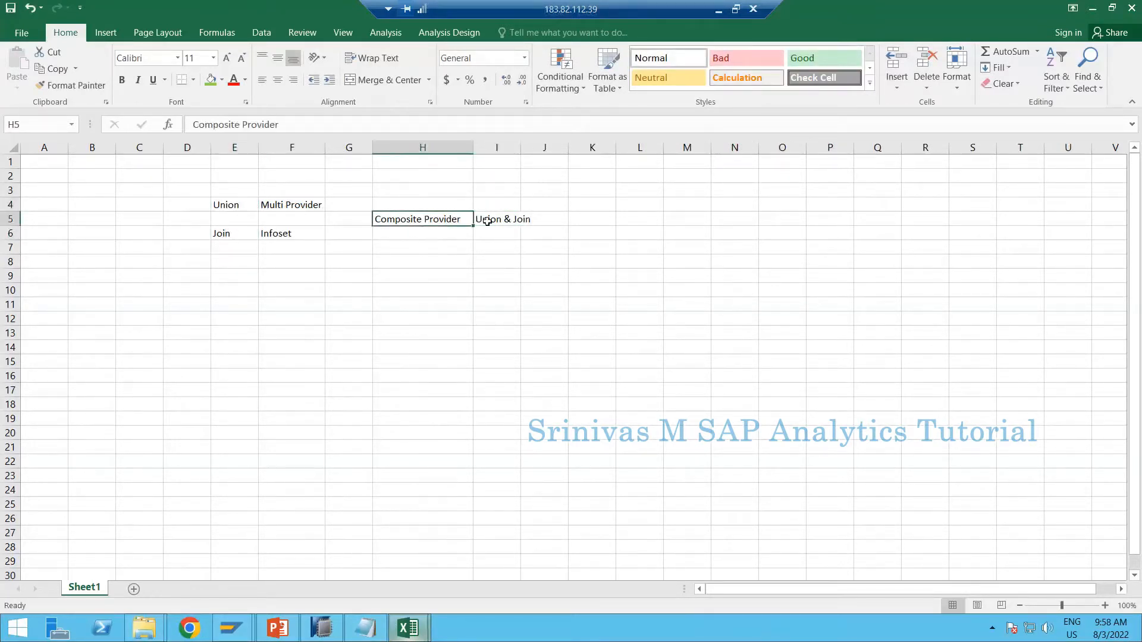
left_click(488, 221, "shift")
left_click_drag(521, 146, 534, 145)
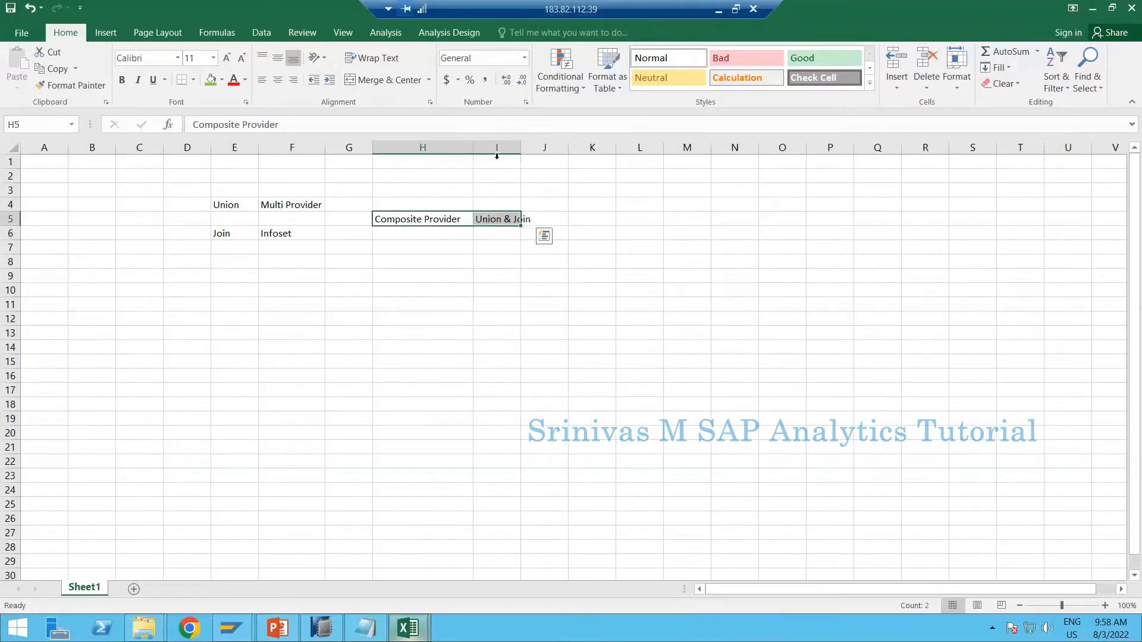
left_click(271, 235)
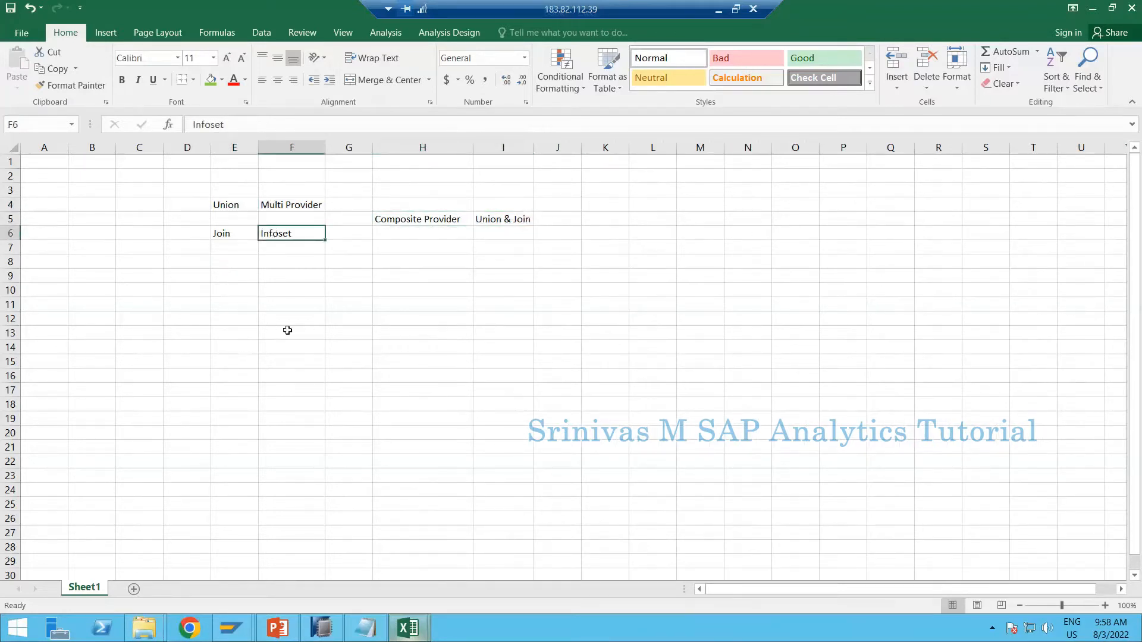
left_click(227, 209)
left_click(272, 206)
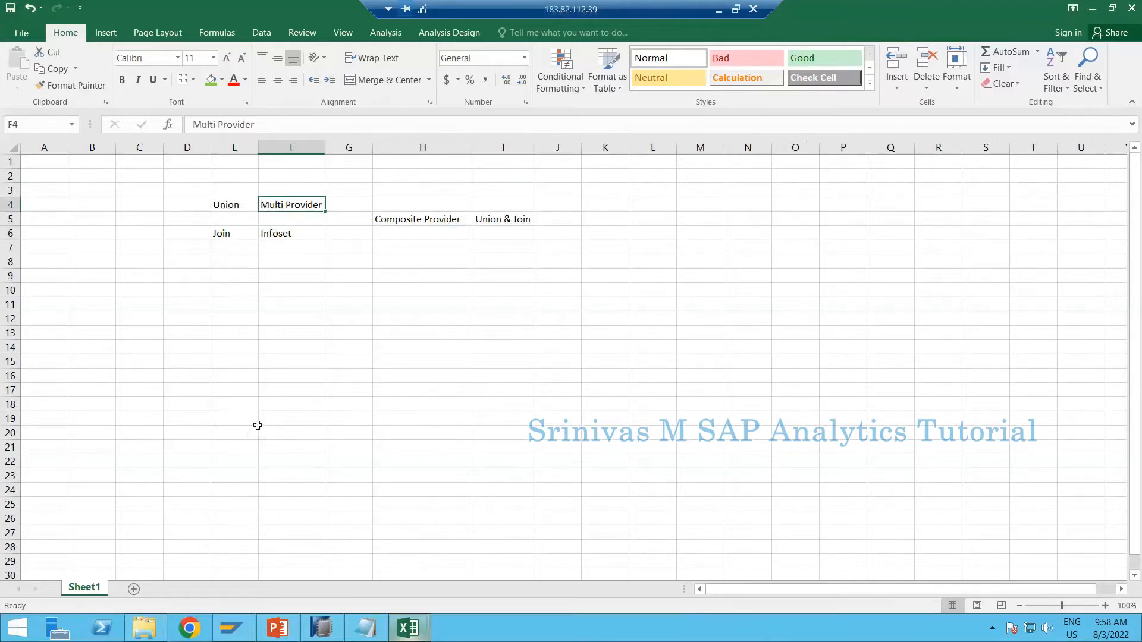
Enter "MultiProvider" in cell F10, below the Union and Join comparison
left_click(286, 285)
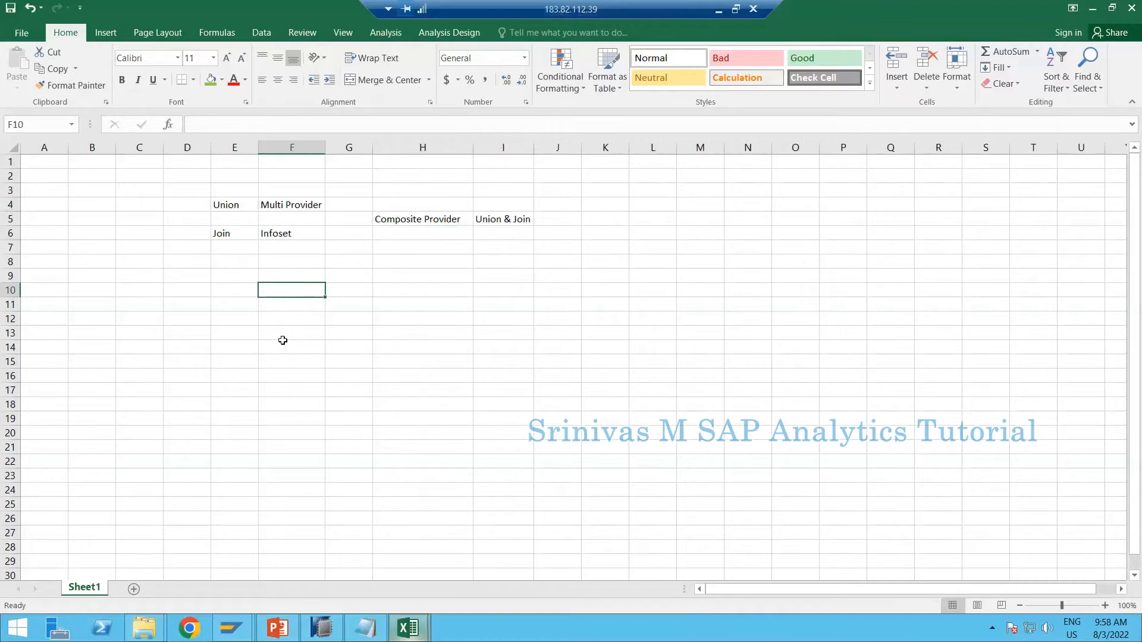
type("Mul")
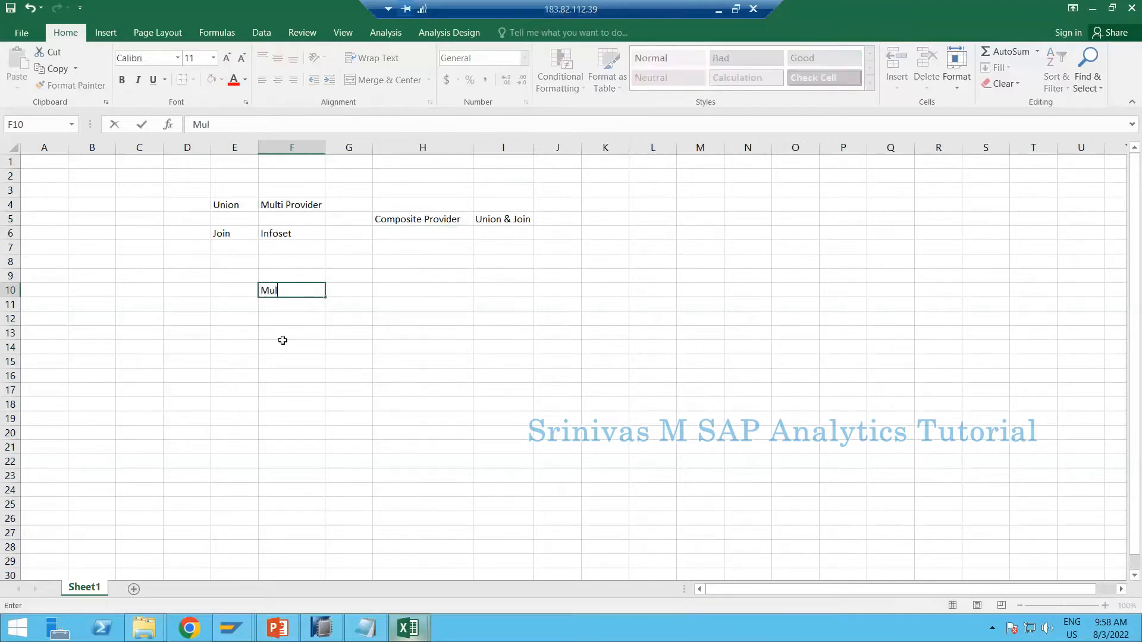
type("tiProvider")
key("Return")
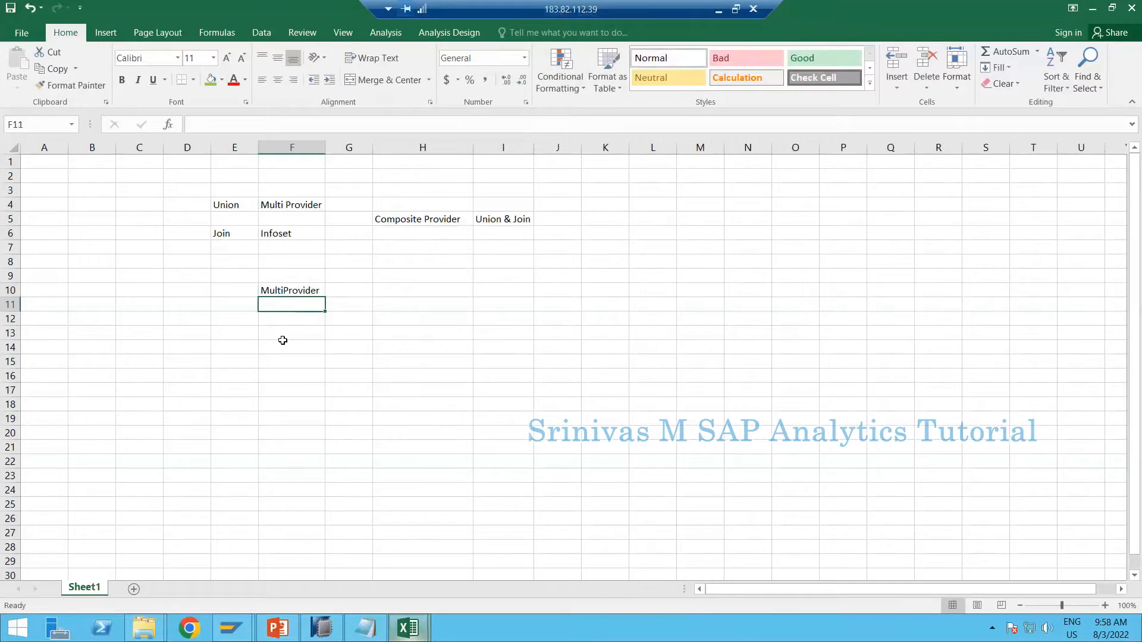
Enter "CUBEs" in cell G11, one column over and one row below the MultiProvider entry
left_click(332, 308)
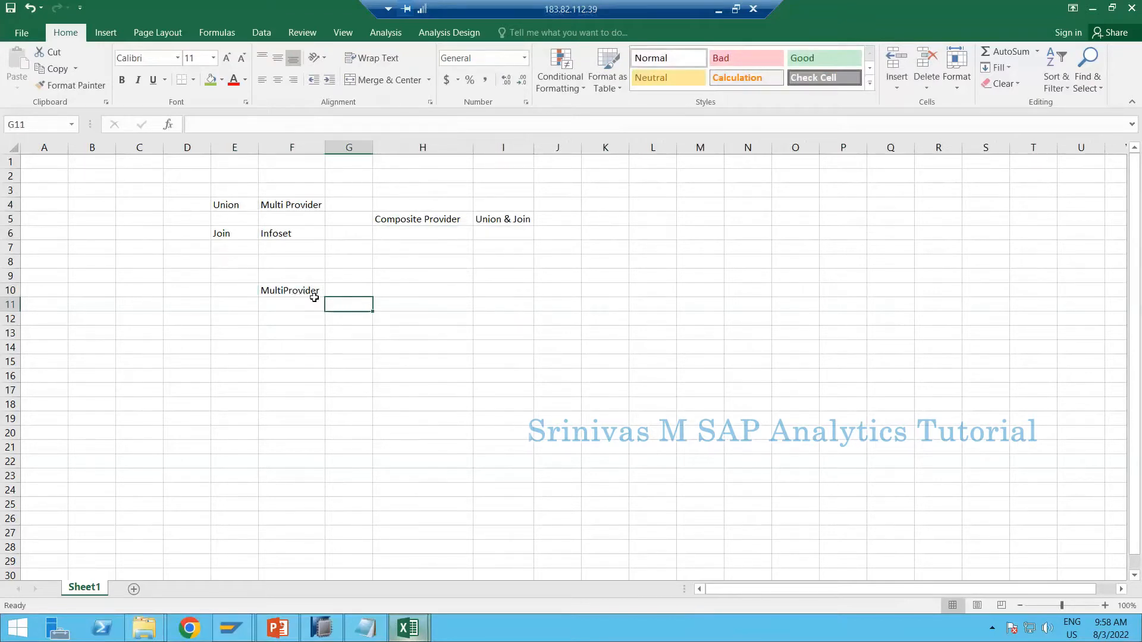
left_click(296, 289)
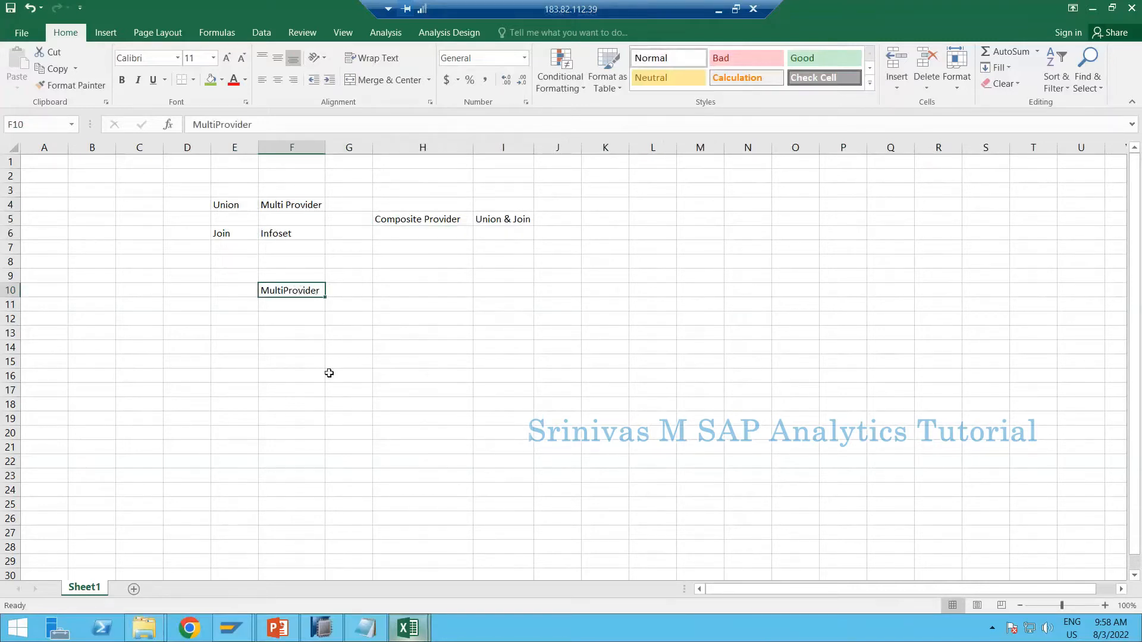
left_click(337, 315)
key("Up")
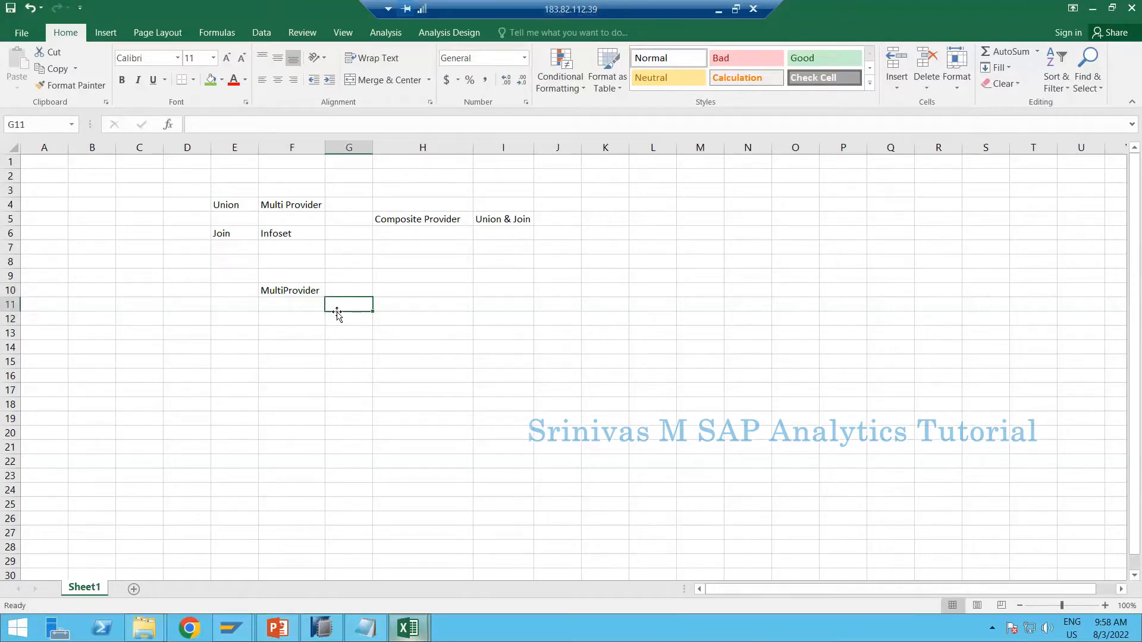
type("CUBEs")
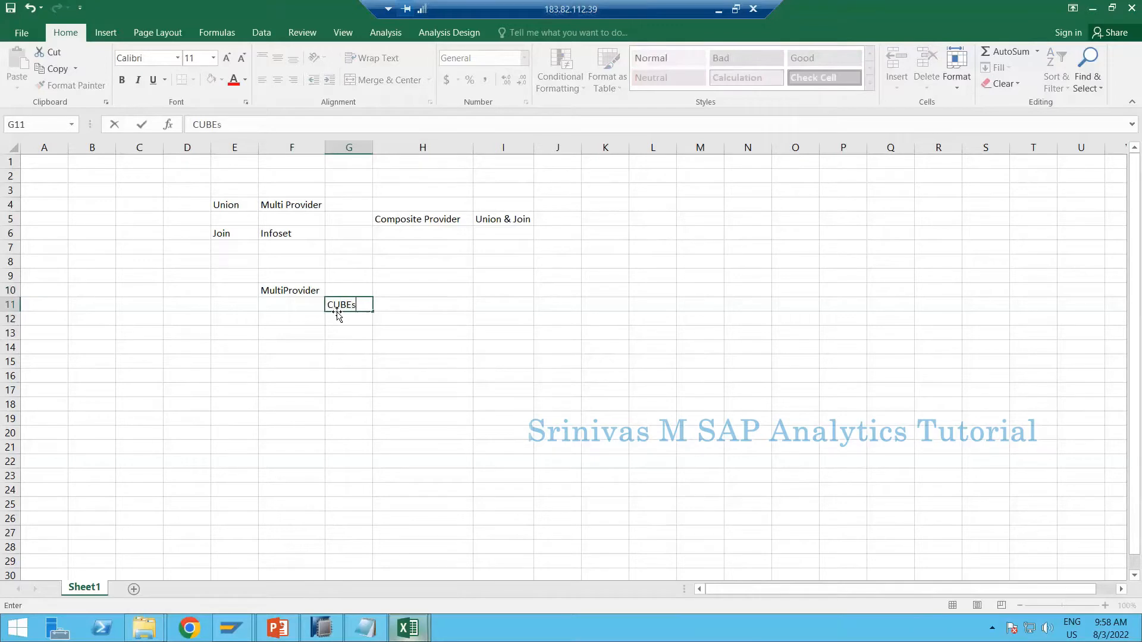
key("Return")
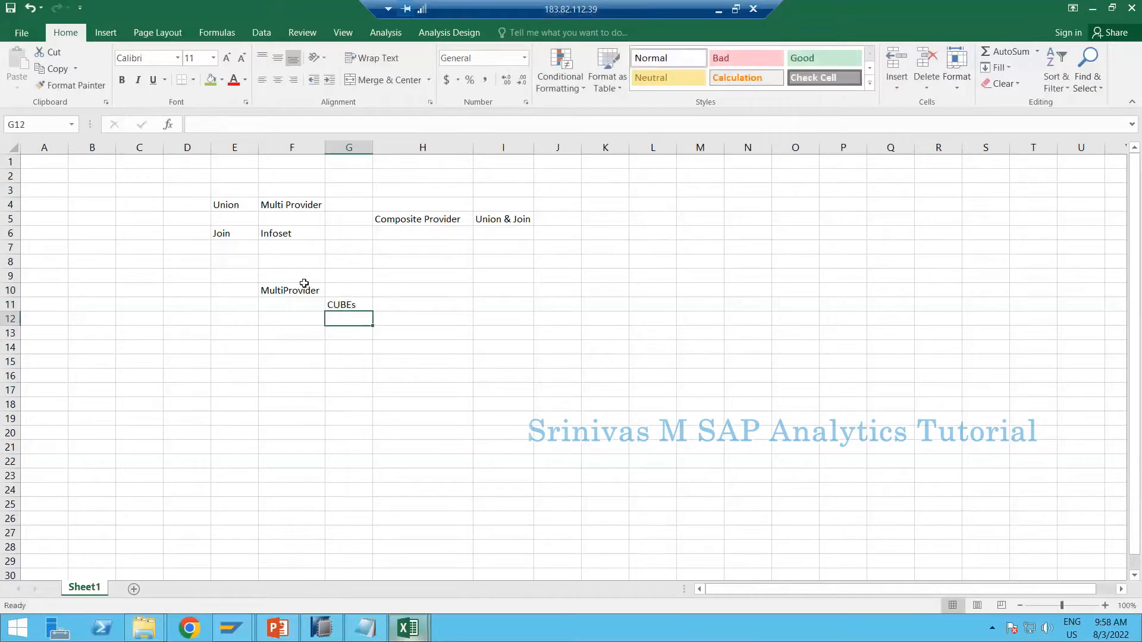
Enter "DSO" in cell G12 and "InfoObject" in cell G13, under the CUBEs entry
type("DSO")
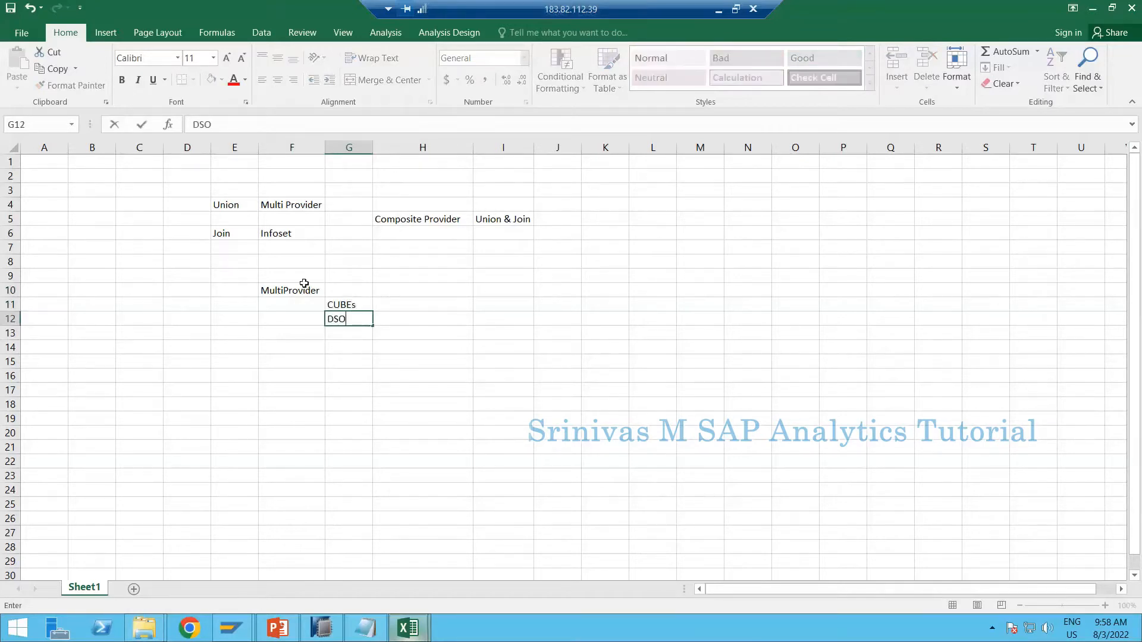
key("Return")
type("Info")
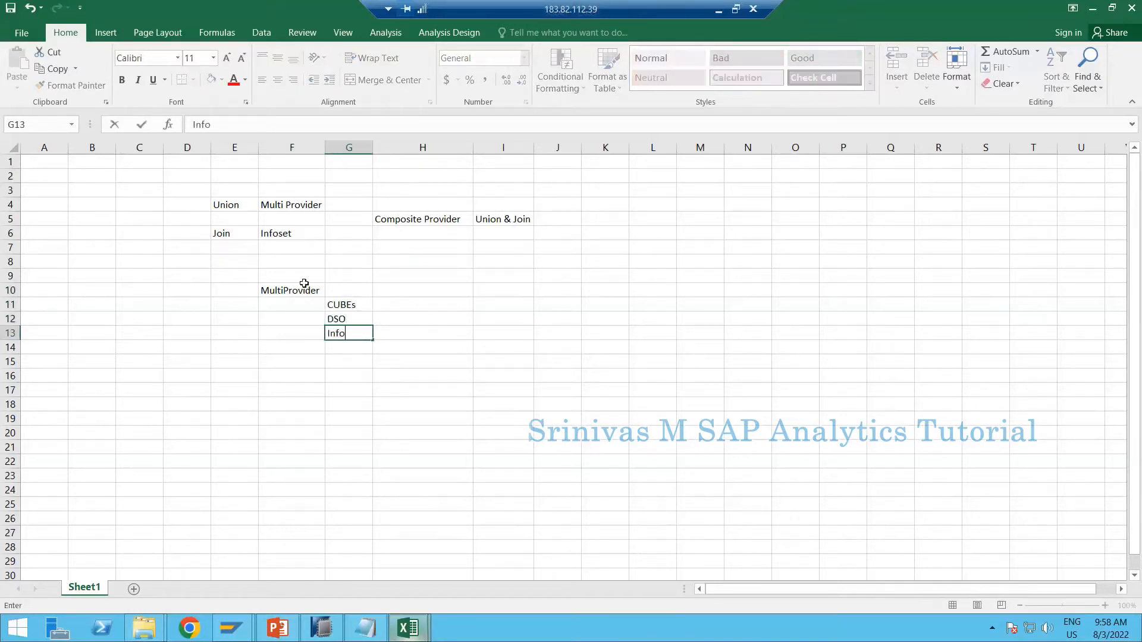
type("Object")
key("Return")
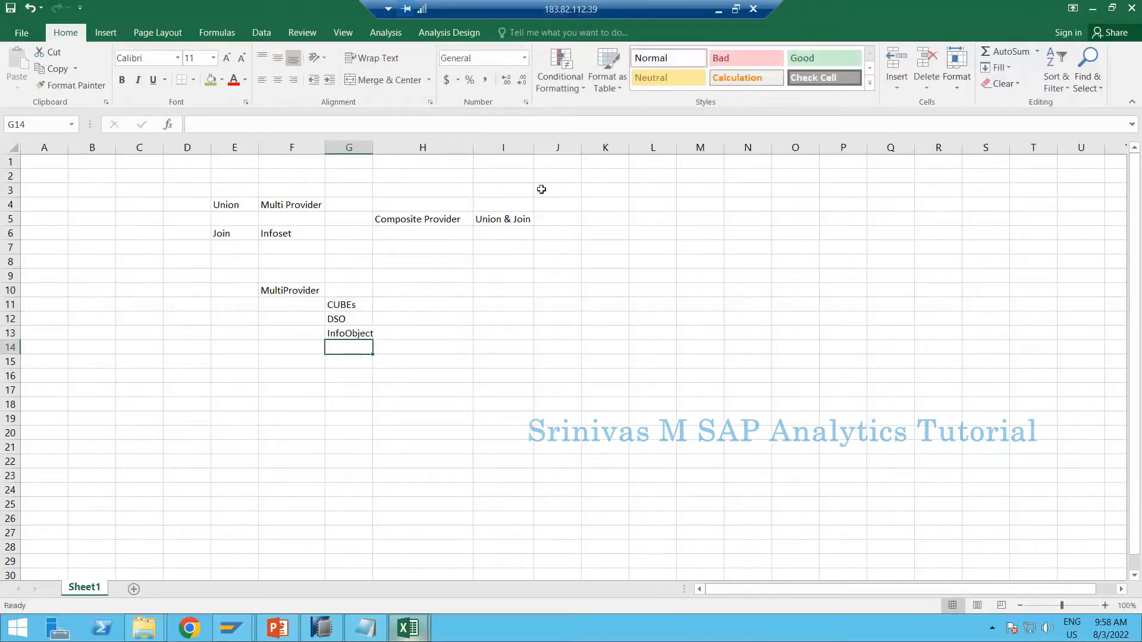
left_click(464, 219)
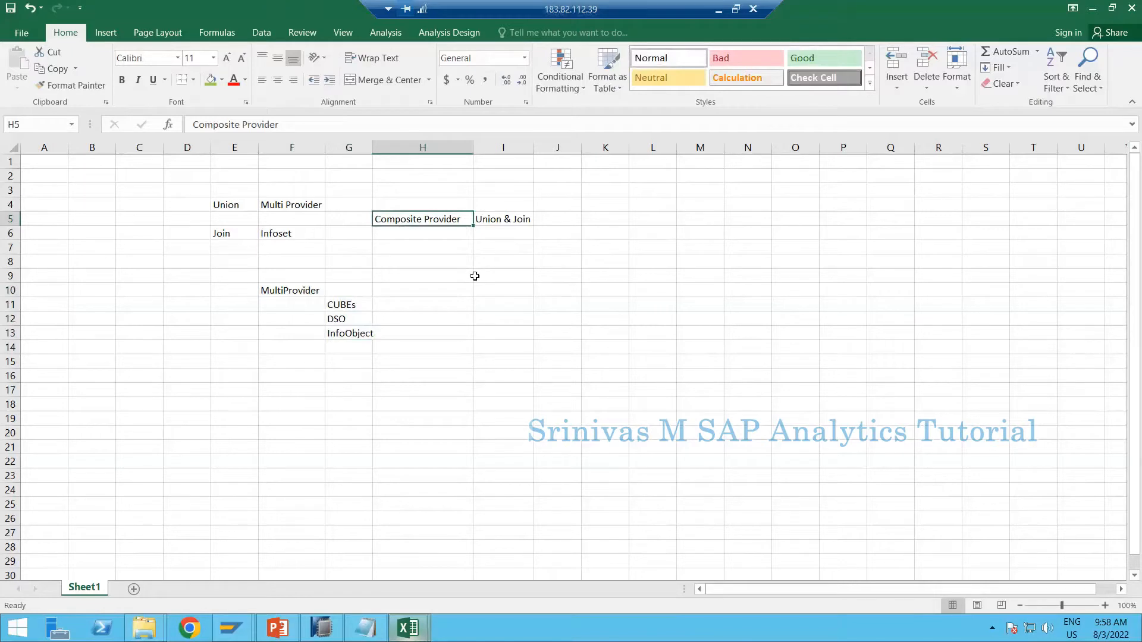
left_click(301, 291)
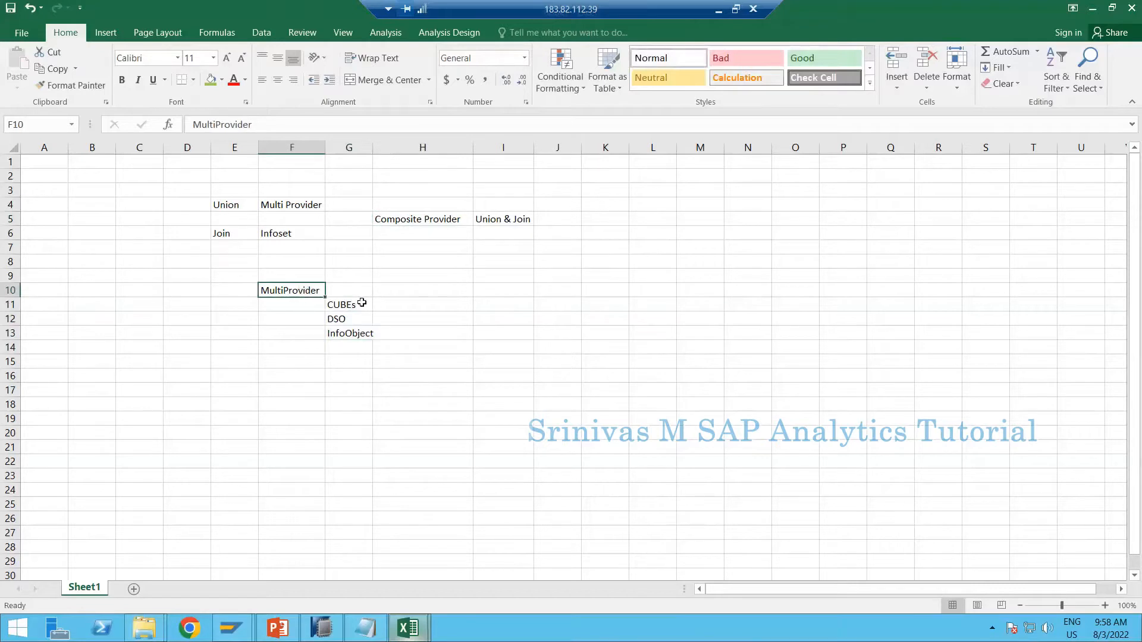
left_click(357, 320)
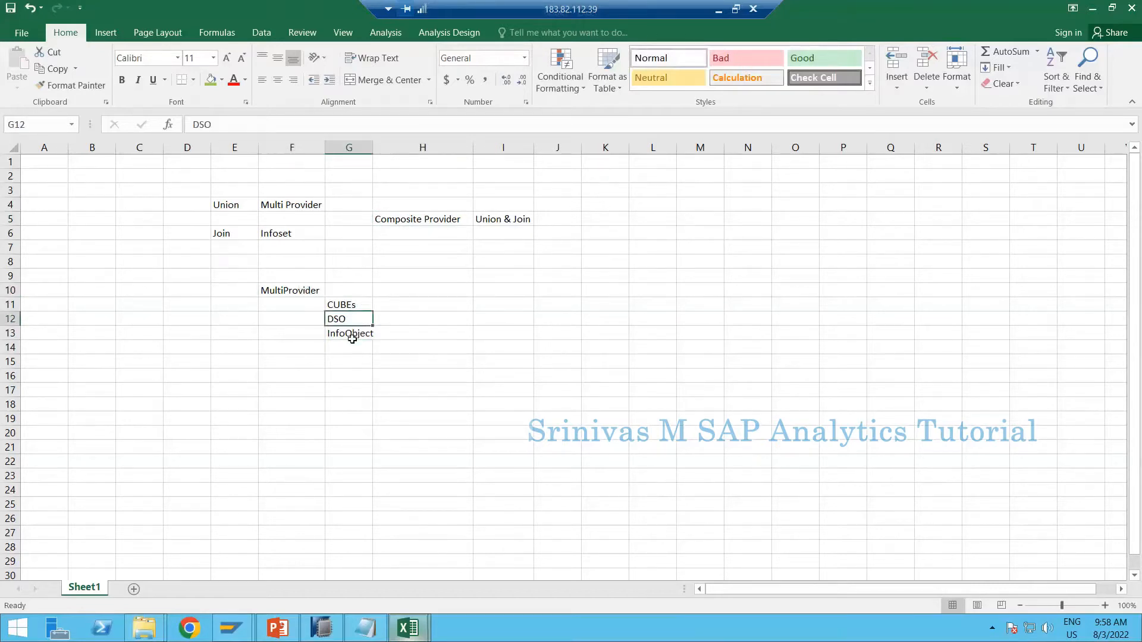
left_click(354, 335)
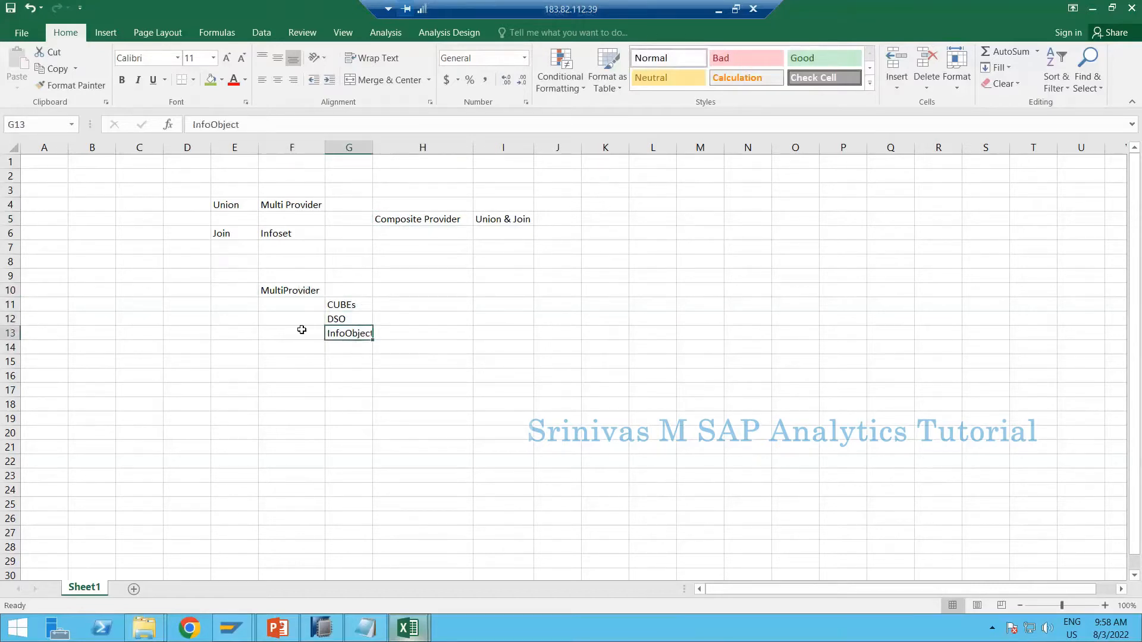
left_click(292, 294)
left_click(347, 305)
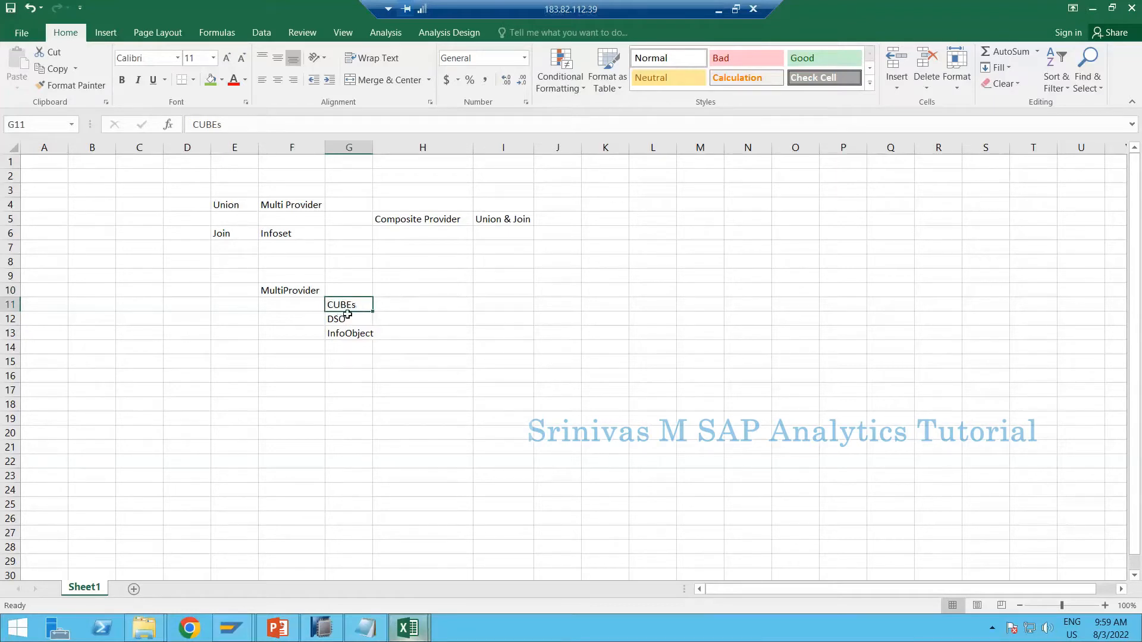
Clear the DSO and InfoObject entries from cells G12 and G13
left_click_drag(346, 320, 348, 334)
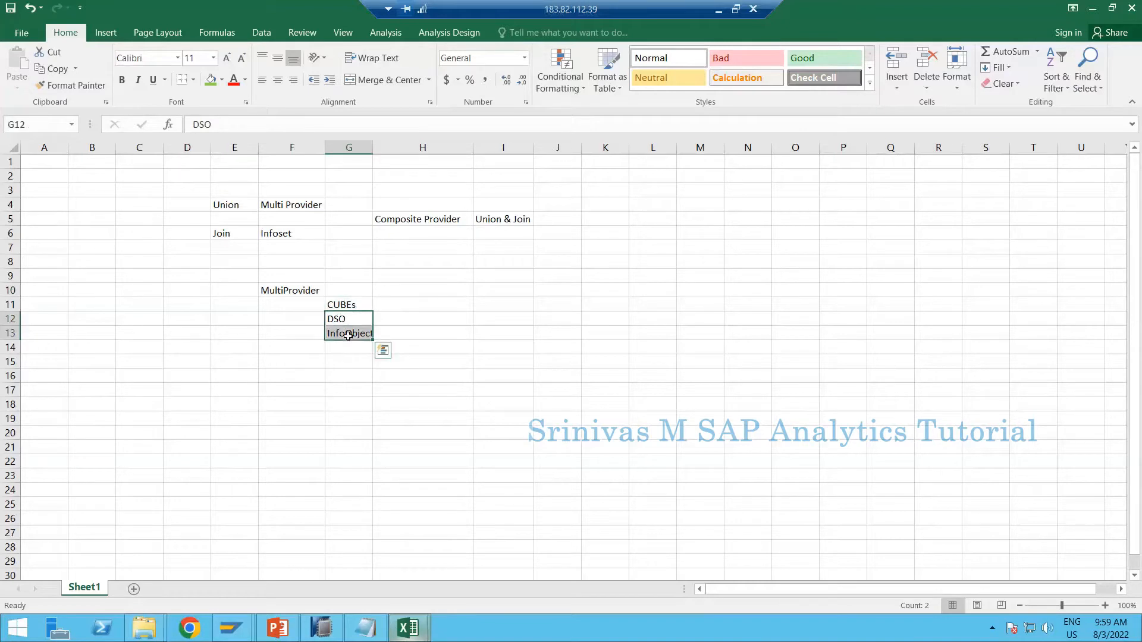
key("Delete")
left_click(344, 307)
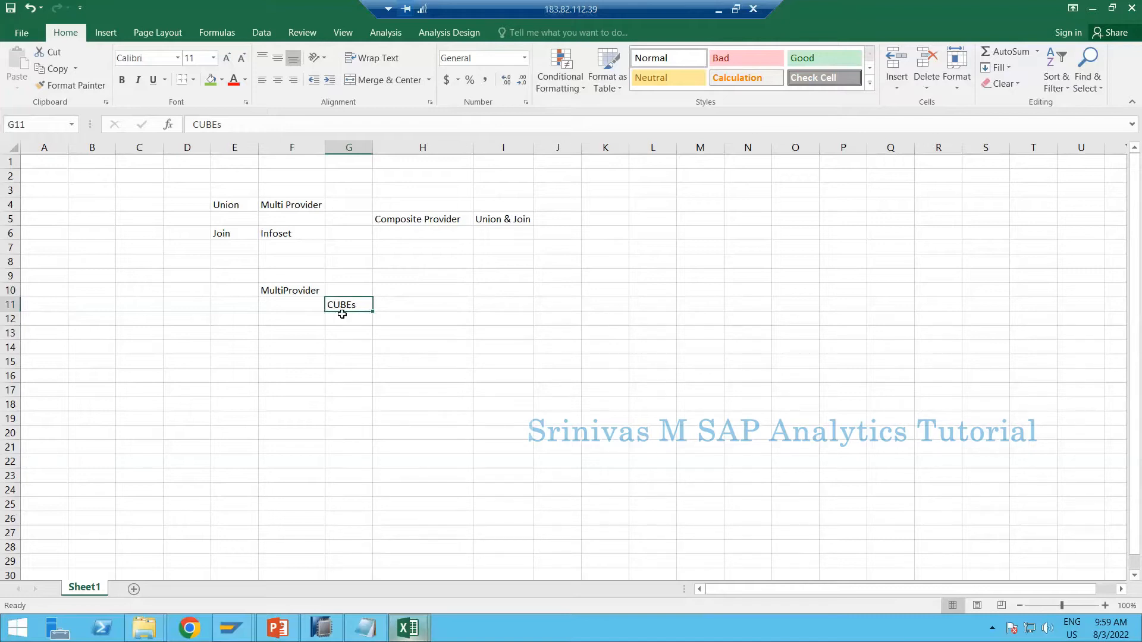
left_click(284, 289)
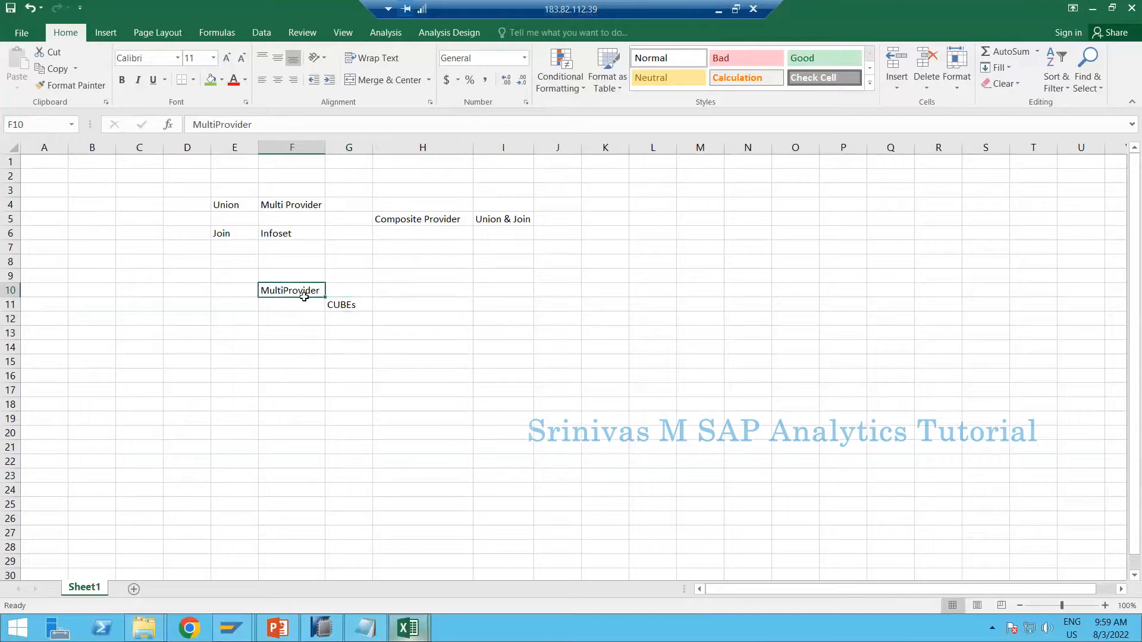
left_click(344, 304)
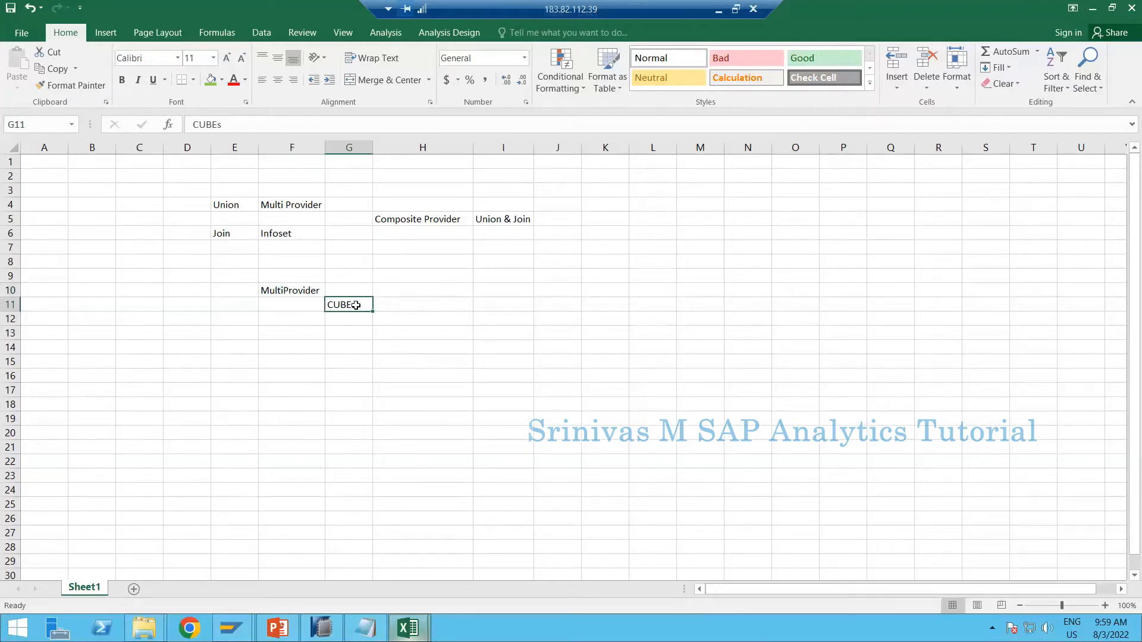
left_click(275, 289)
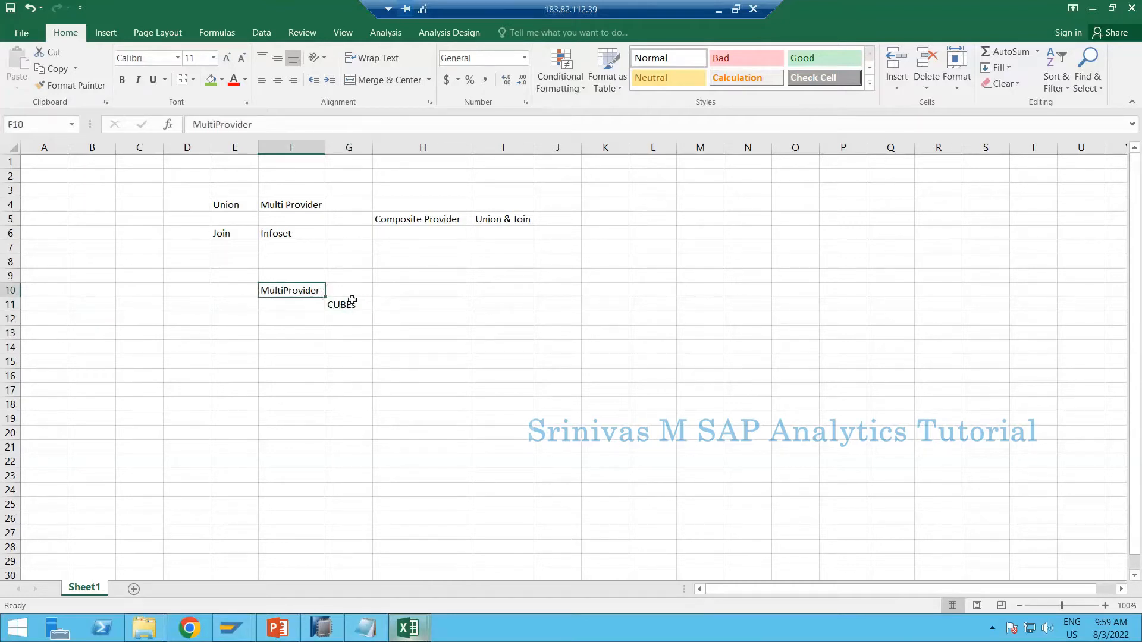
left_click(348, 304)
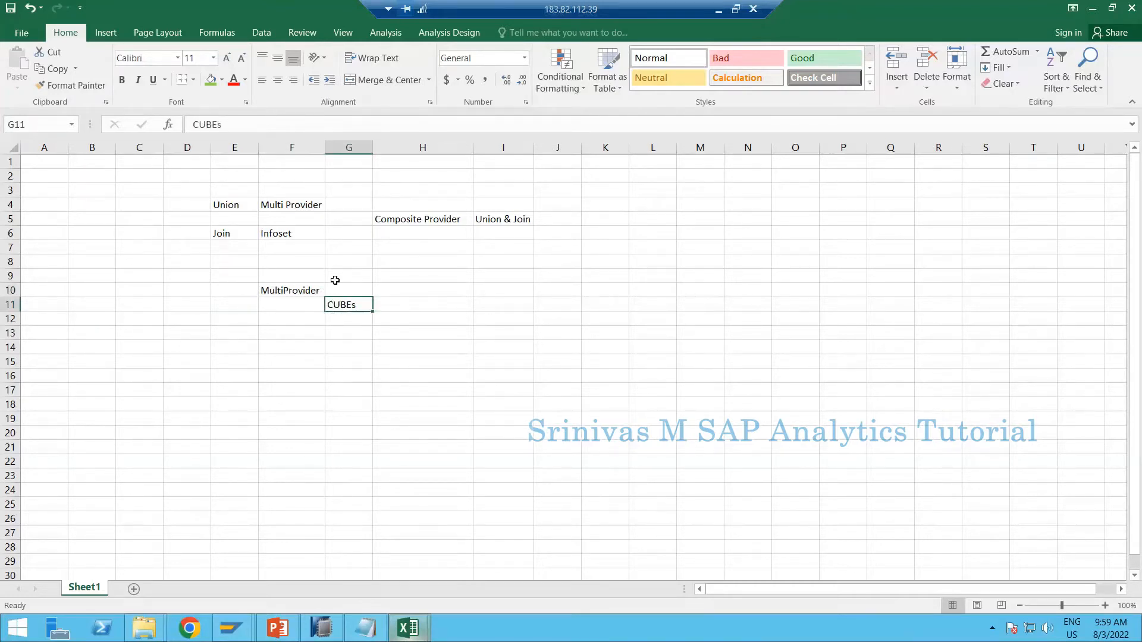
left_click(317, 293)
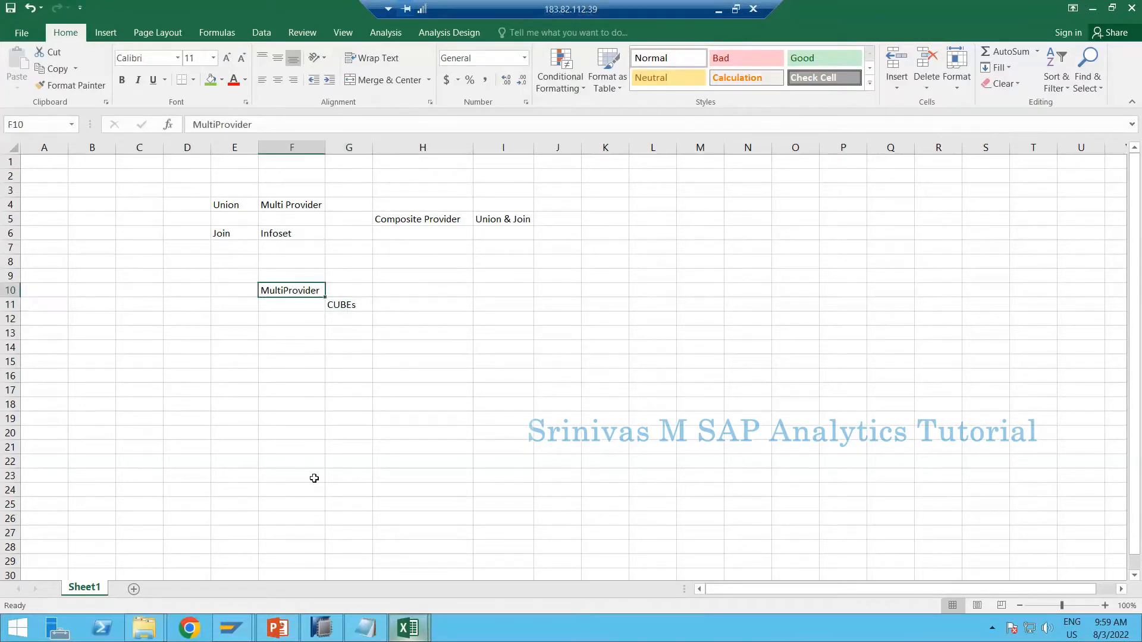
Switch to the SAP Data Warehousing Workbench and display the Sales Cube (SR_CSALE) under BW4HANA Class Objects
mouse_move(244, 625)
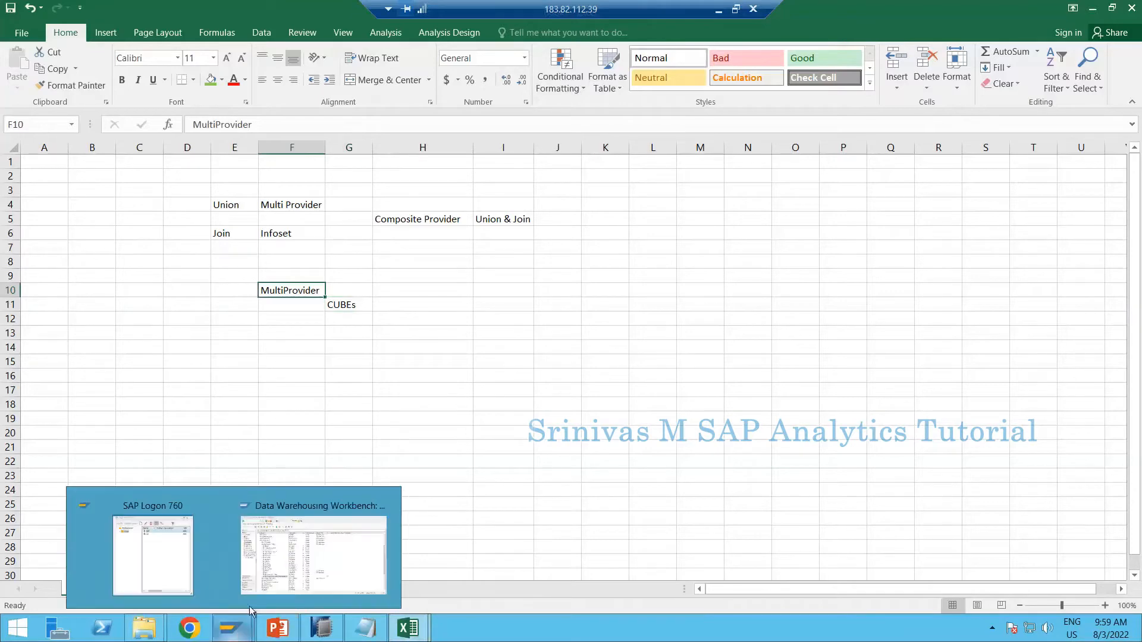
left_click(315, 563)
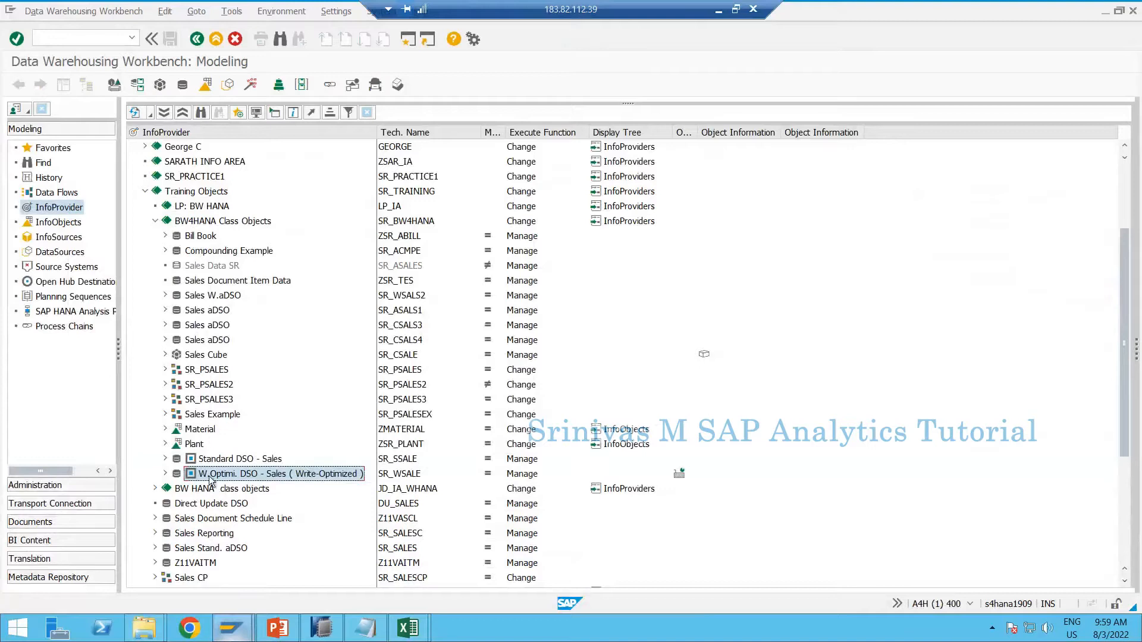
left_click(179, 357)
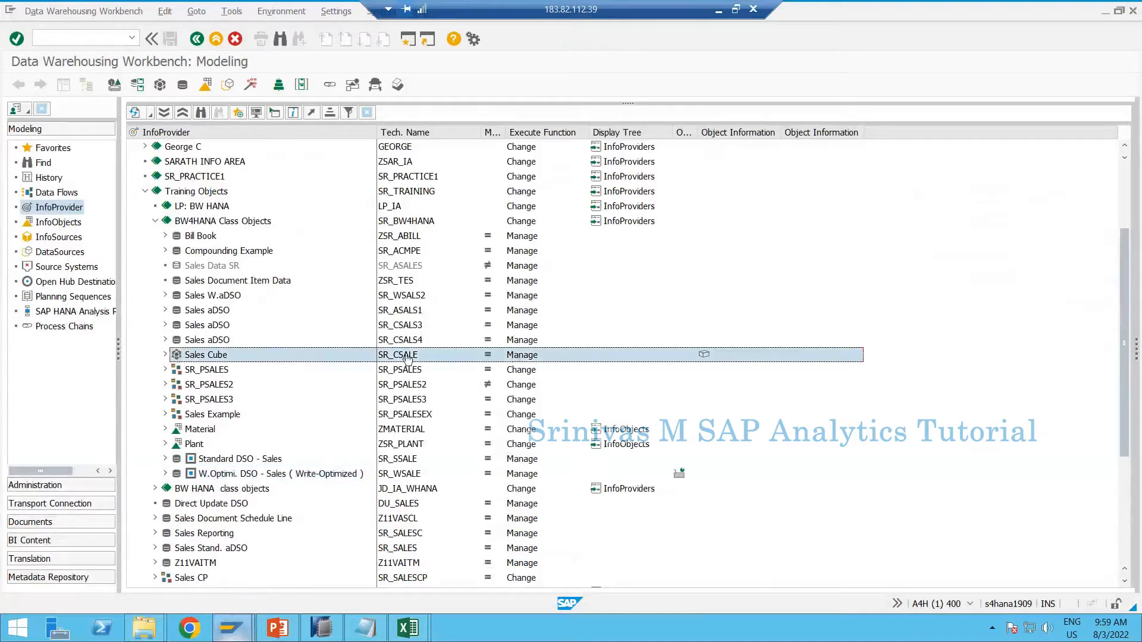
double_click(182, 357)
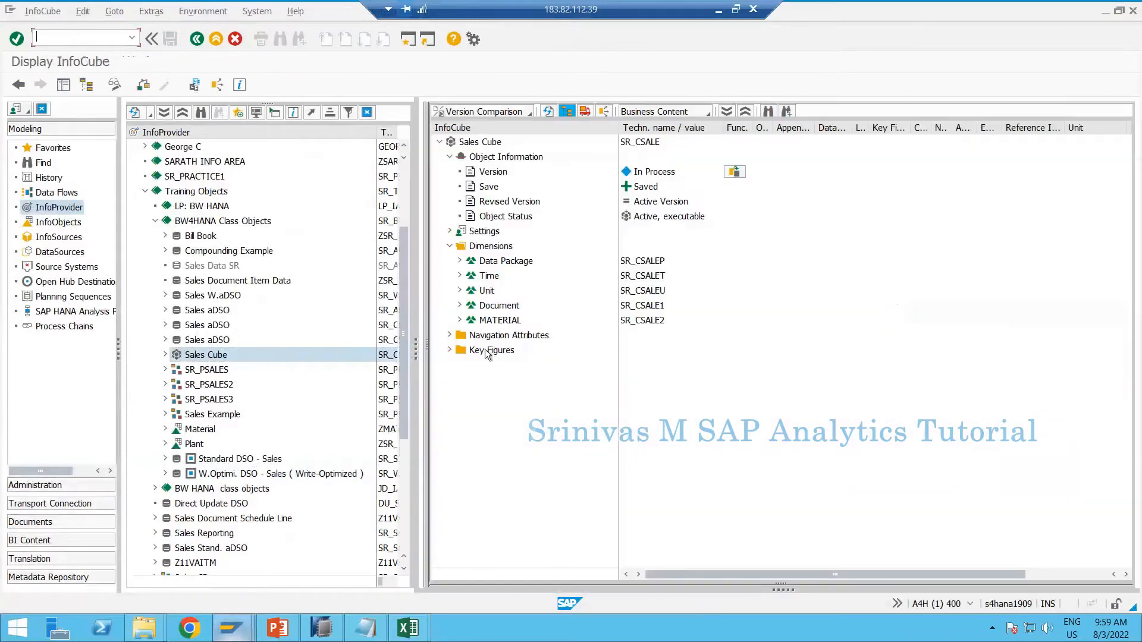
Examine the Sales Cube's structure, looking into the Document dimension and expanding its Navigation Attributes
left_click(483, 338)
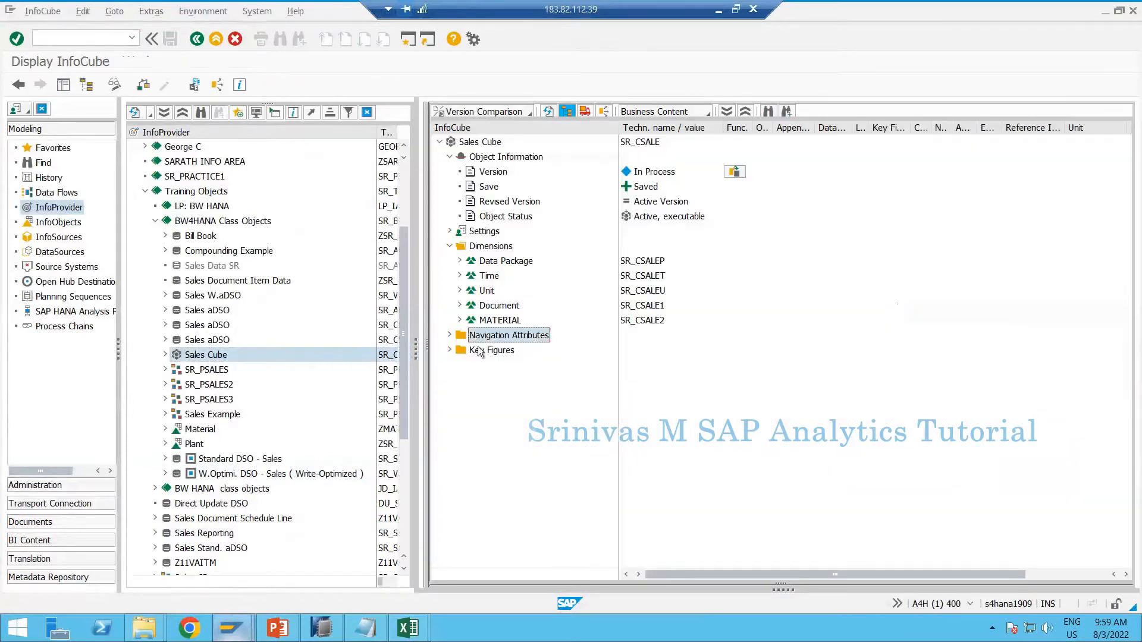
left_click(478, 350)
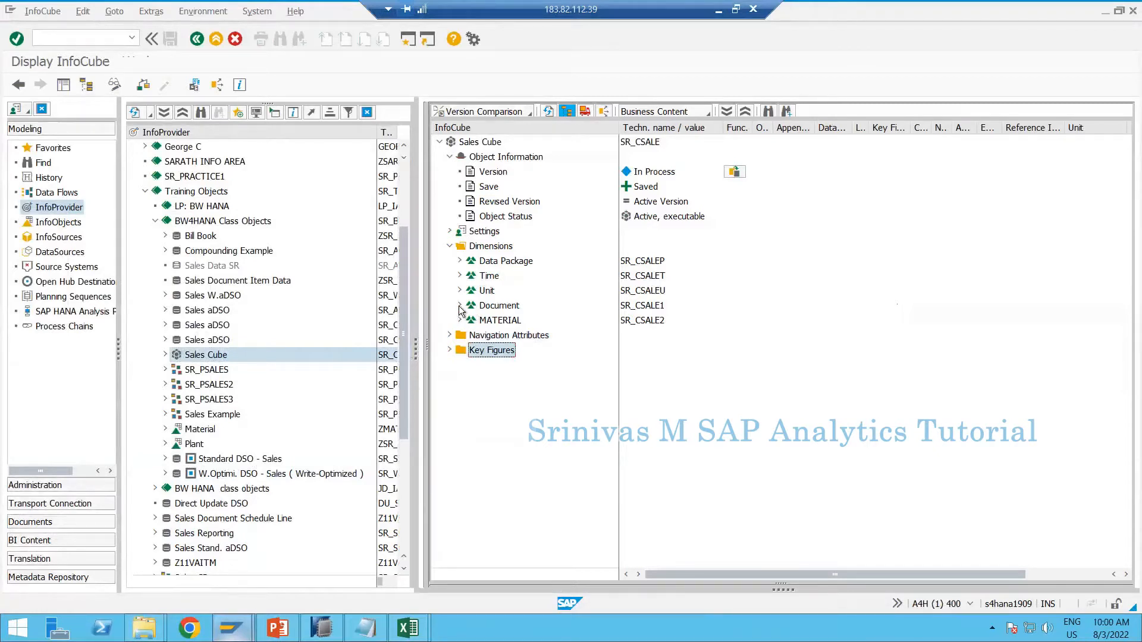
left_click(459, 305)
left_click(460, 305)
left_click(449, 336)
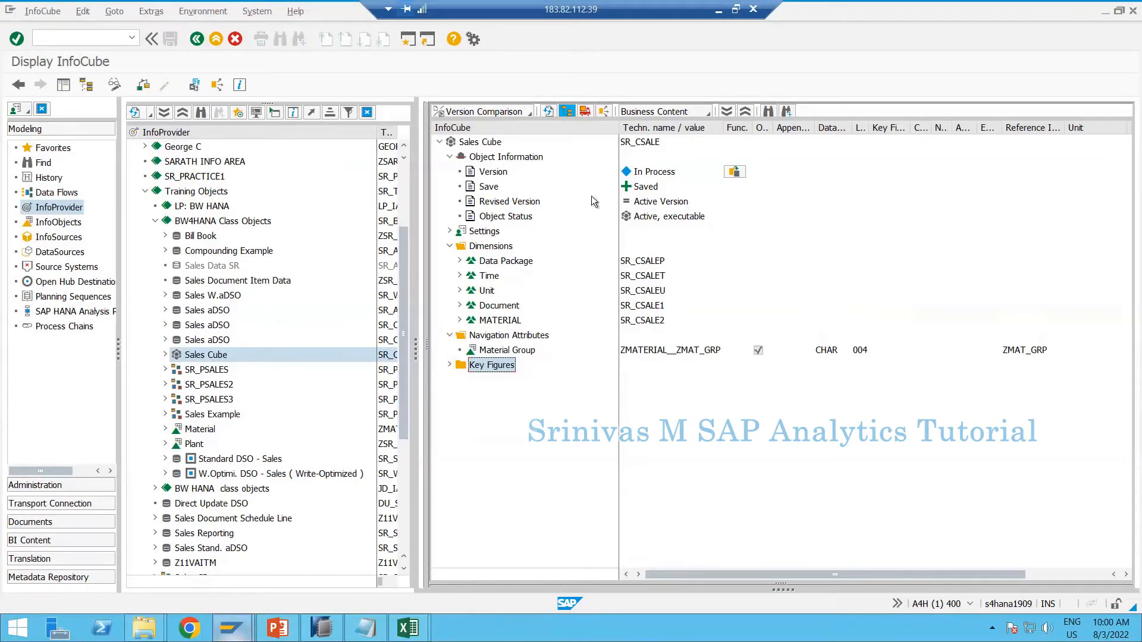
left_click(635, 142)
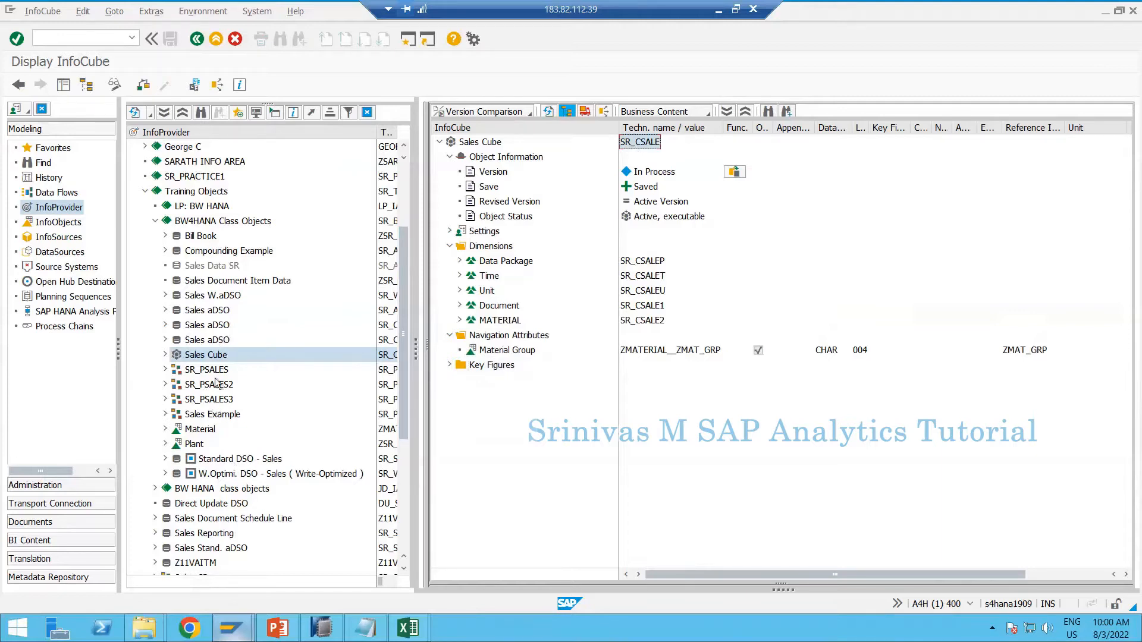
Switch back to the Book1 workbook in Excel and select cell E11 beside the MultiProvider block
mouse_move(409, 628)
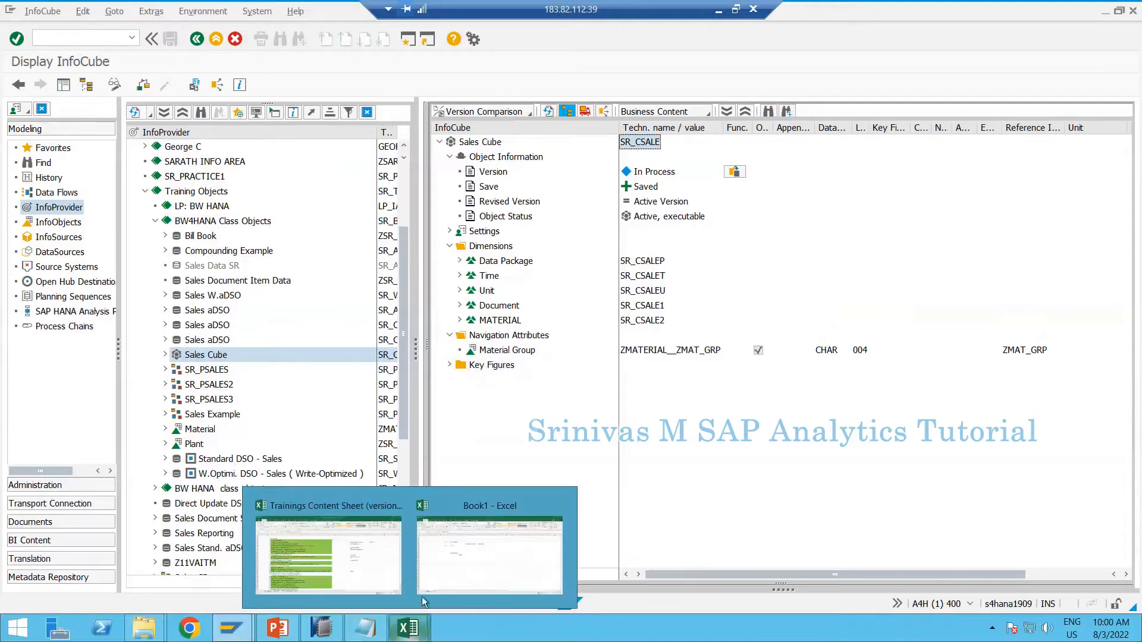
left_click(469, 551)
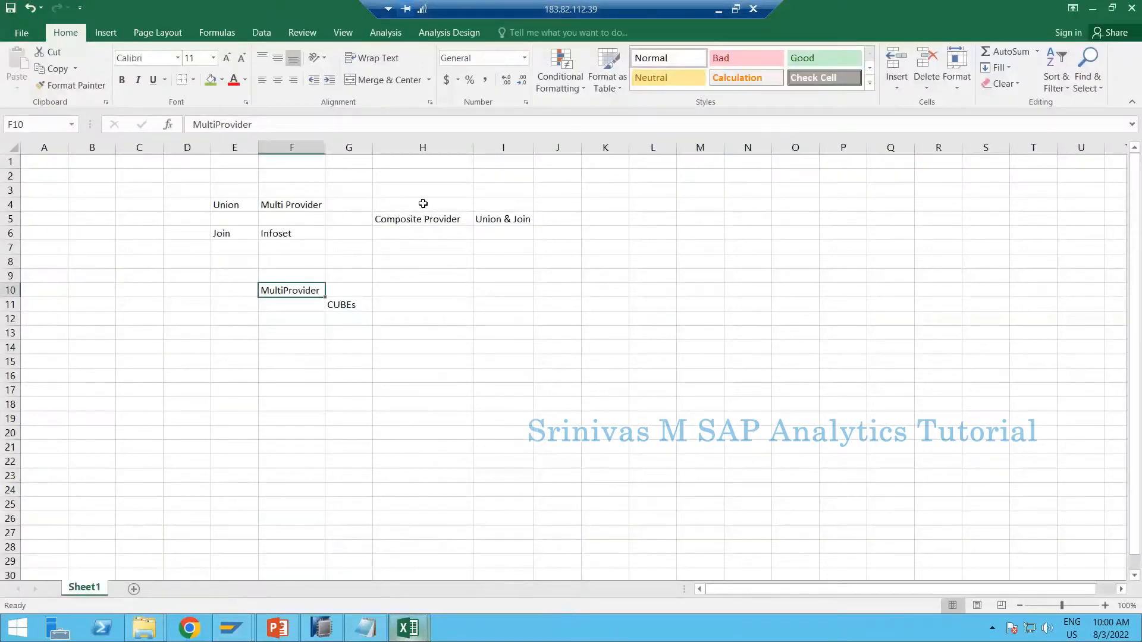
left_click(466, 219)
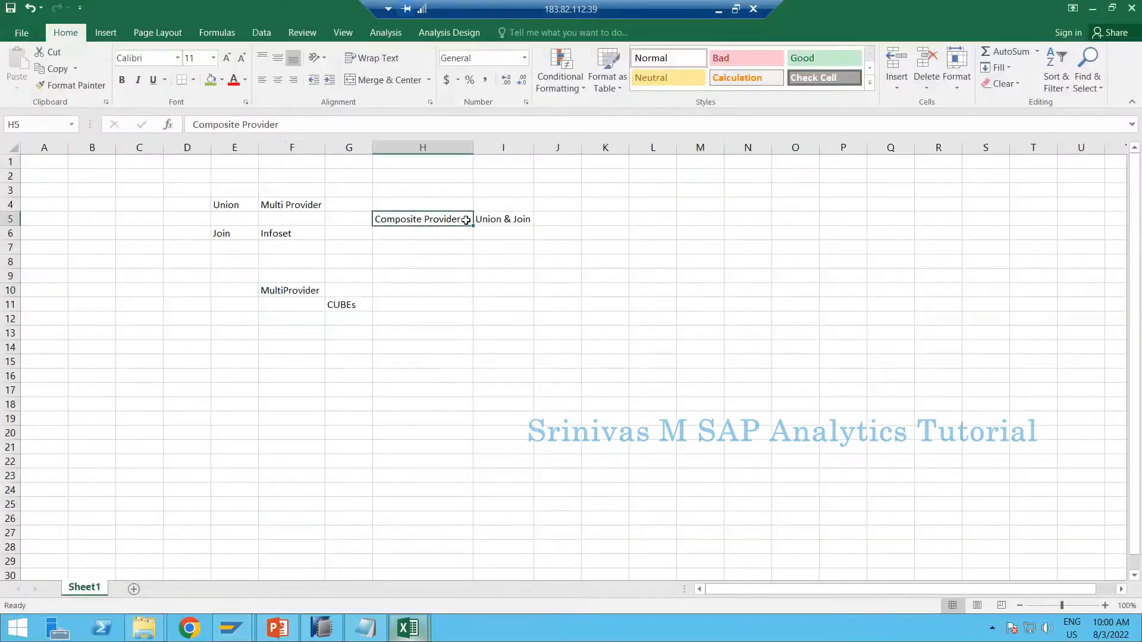
left_click(227, 308)
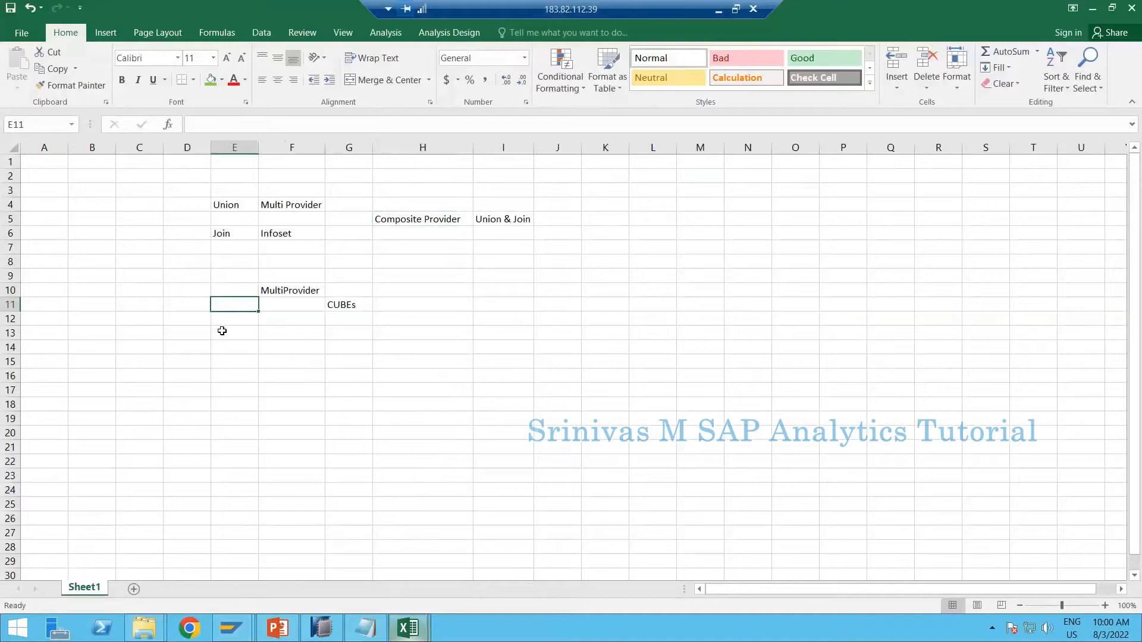
Switch to the SAP Data Warehousing Workbench and leave the Sales Cube display for the InfoProvider overview
left_click(291, 296)
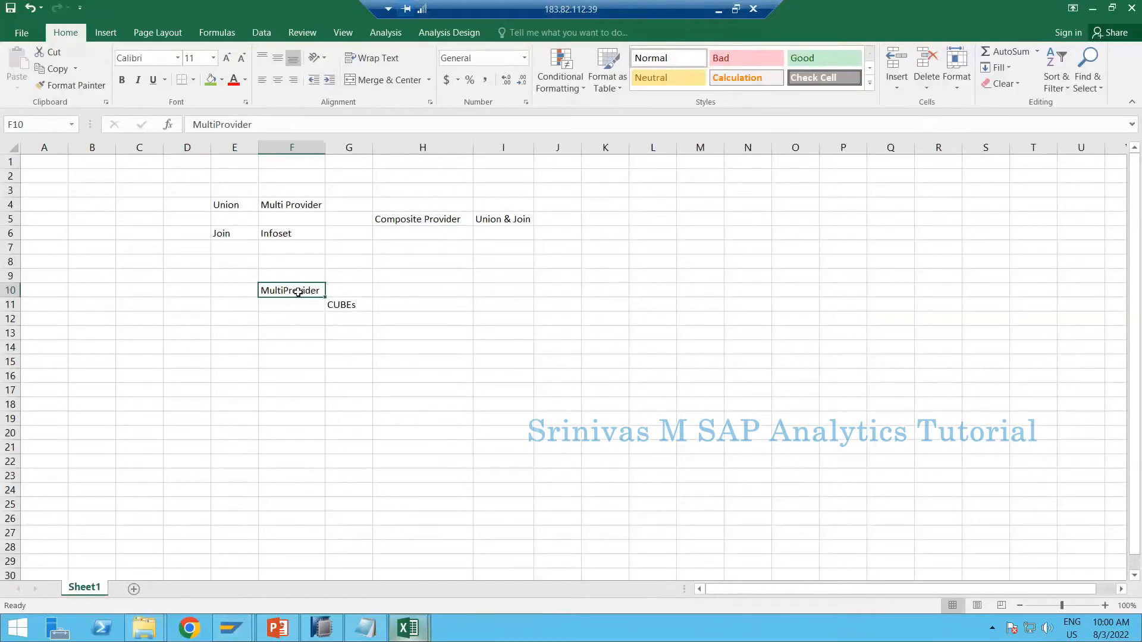
left_click(345, 307)
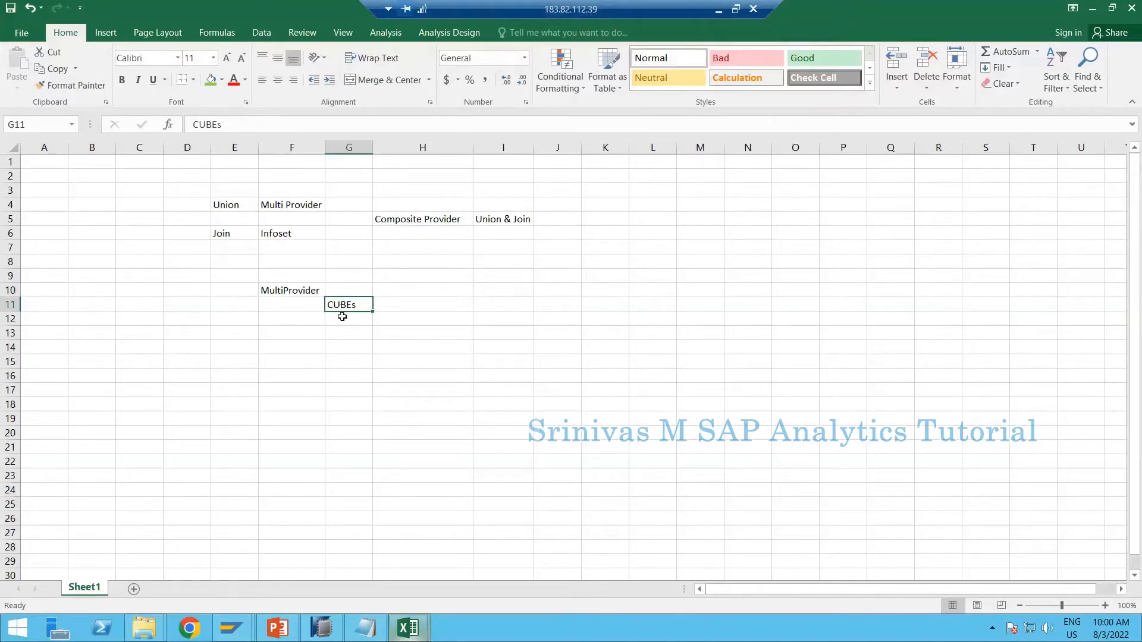
key("alt+Tab")
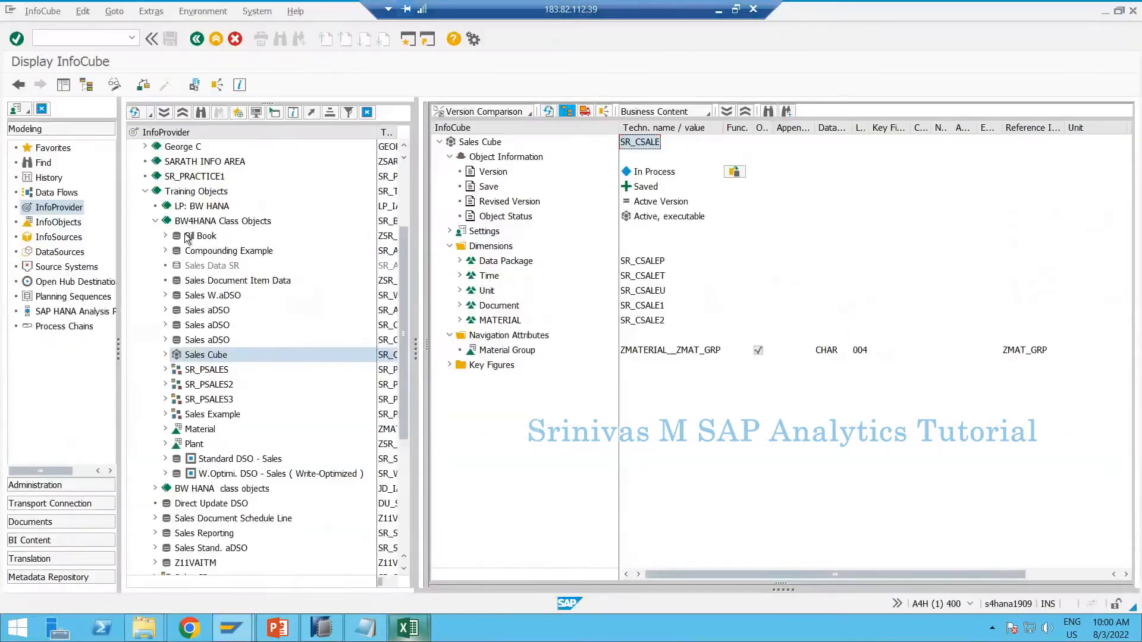
left_click(216, 40)
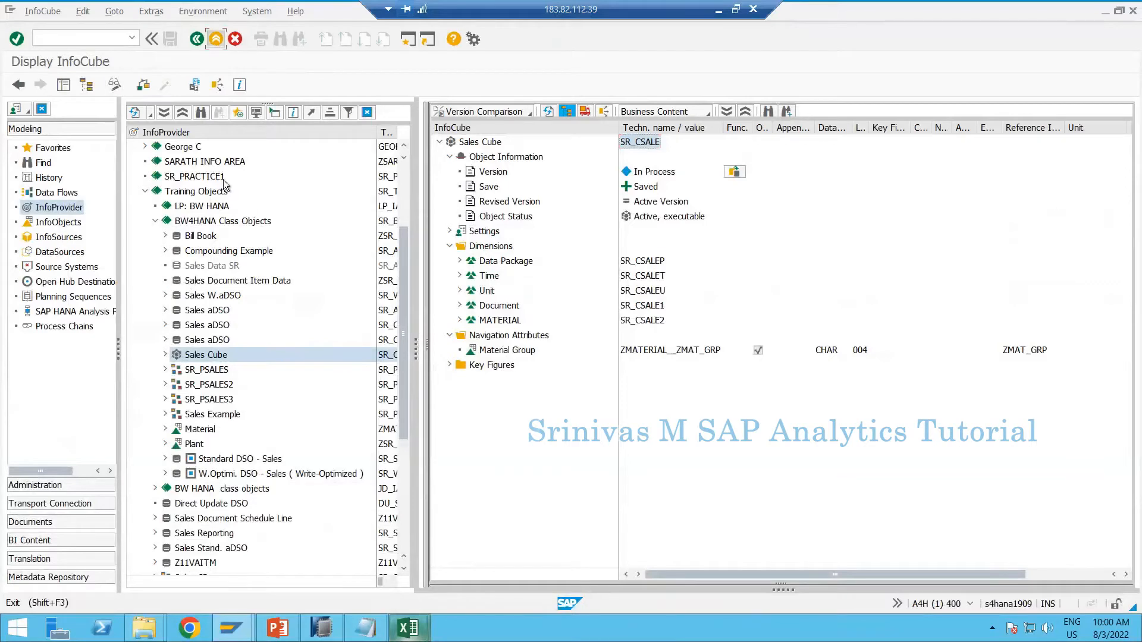
Create a MultiProvider SR_MSALE with the description Sales MultiProvider in the BW4HANA Class Objects InfoArea
right_click(200, 224)
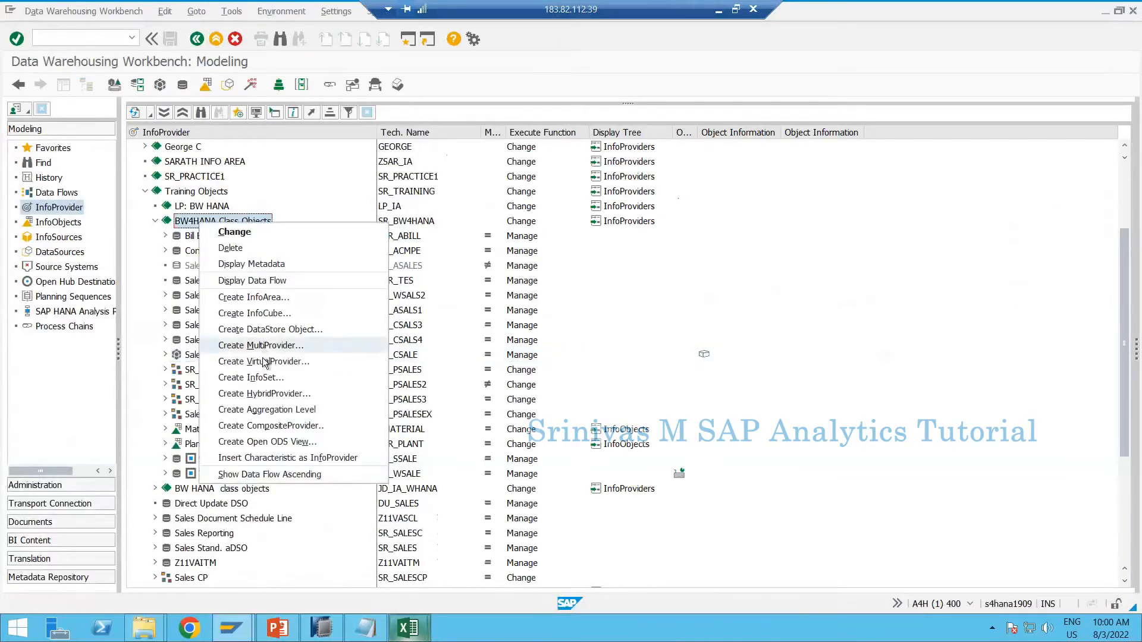
left_click(261, 346)
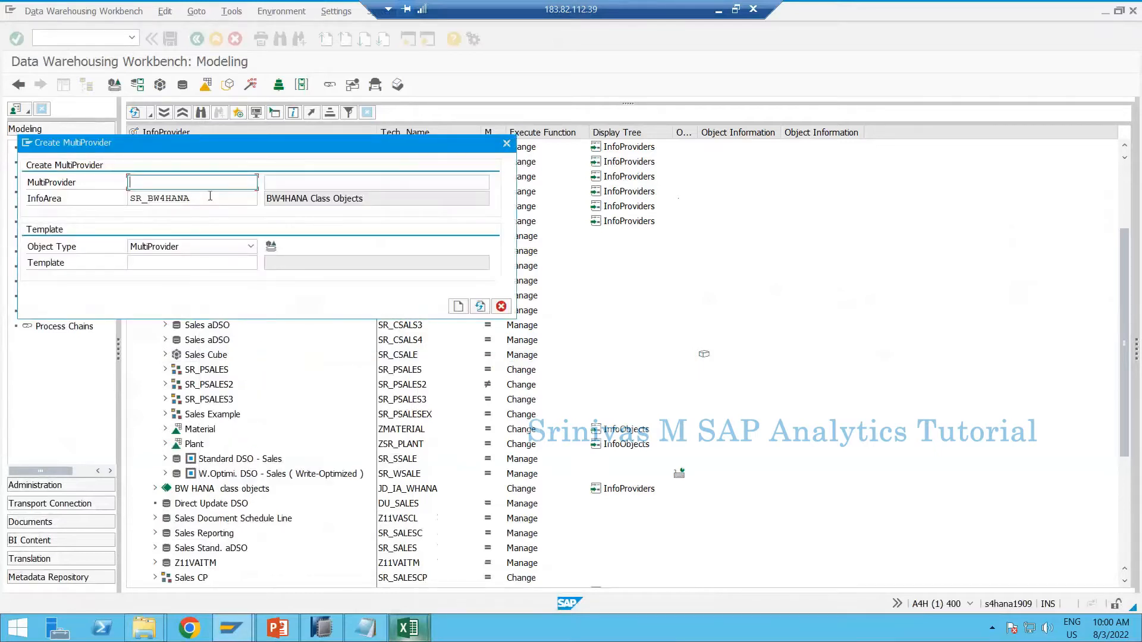
type("SR_MSALE")
key("Tab")
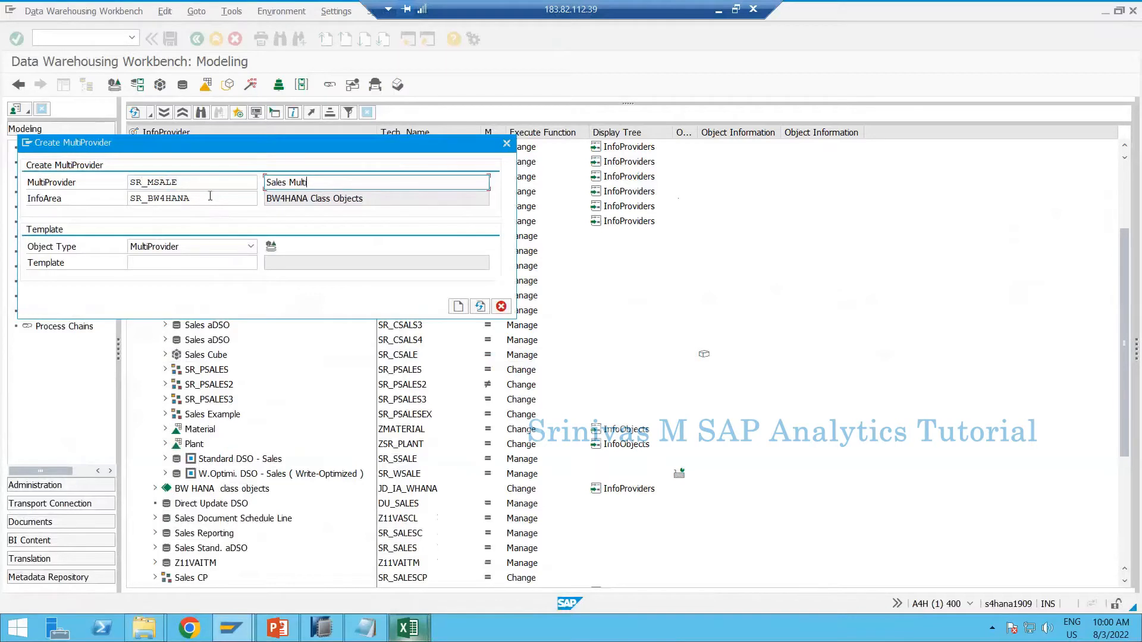
left_click(459, 307)
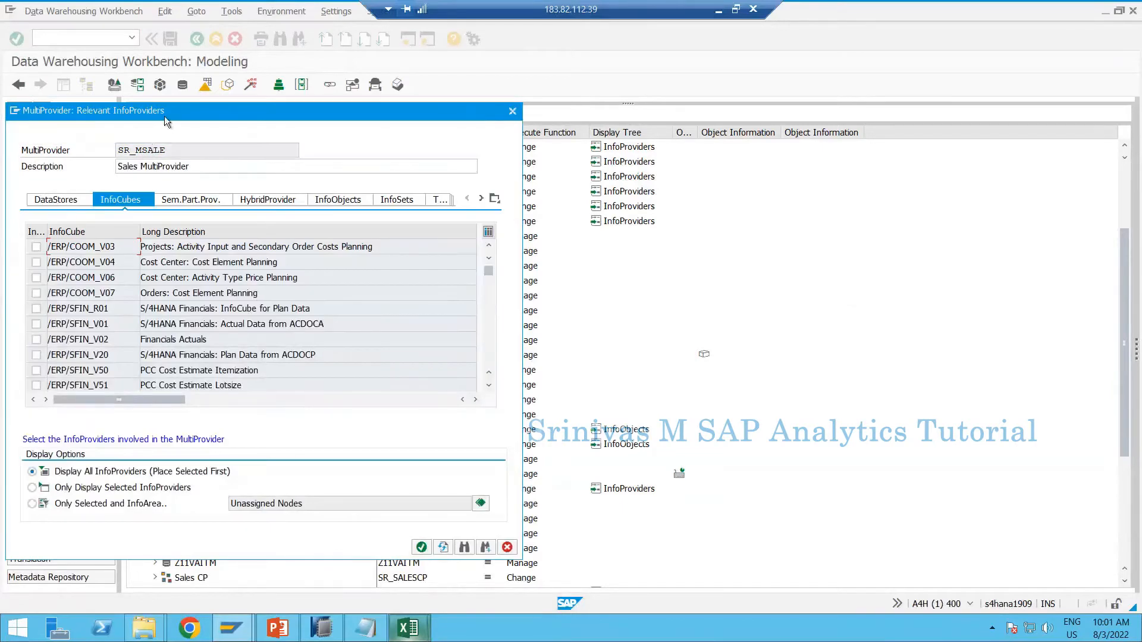
Examine the InfoProvider types offered for the MultiProvider, including DataStores, InfoCubes, HybridProvider, InfoObjects, InfoSets and TransientProvider
left_click_drag(164, 117, 534, 114)
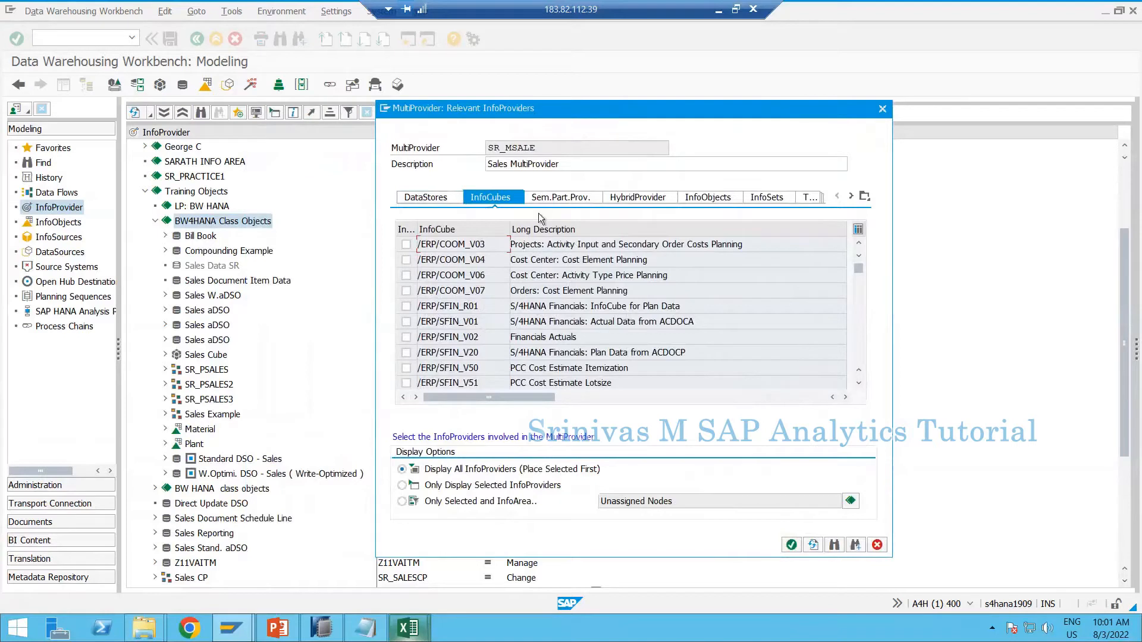
left_click(421, 201)
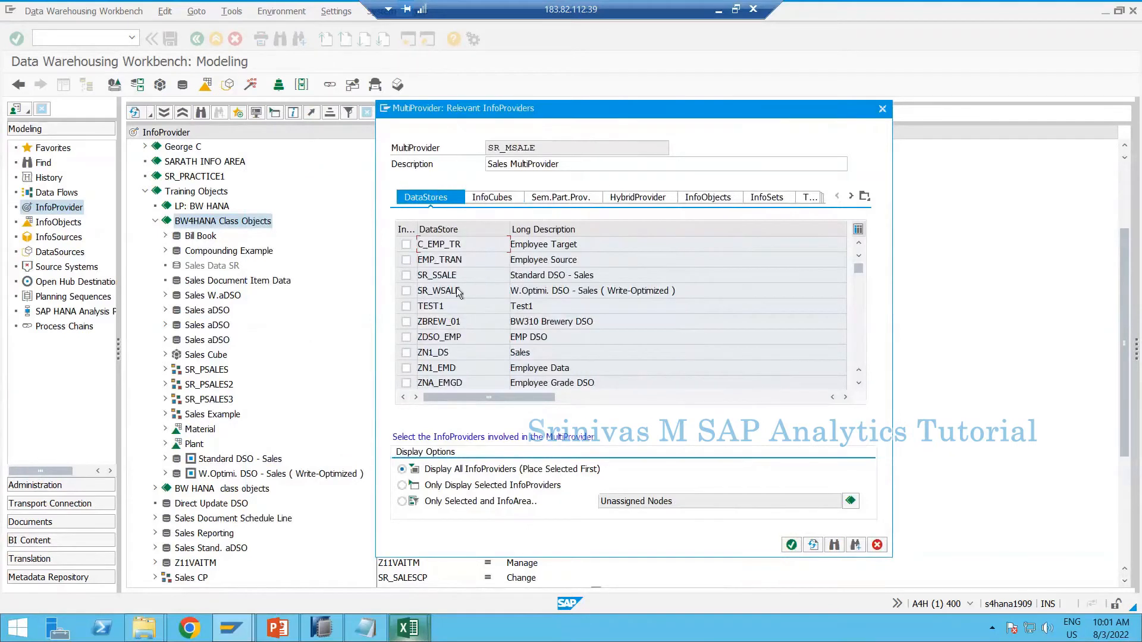
left_click(491, 199)
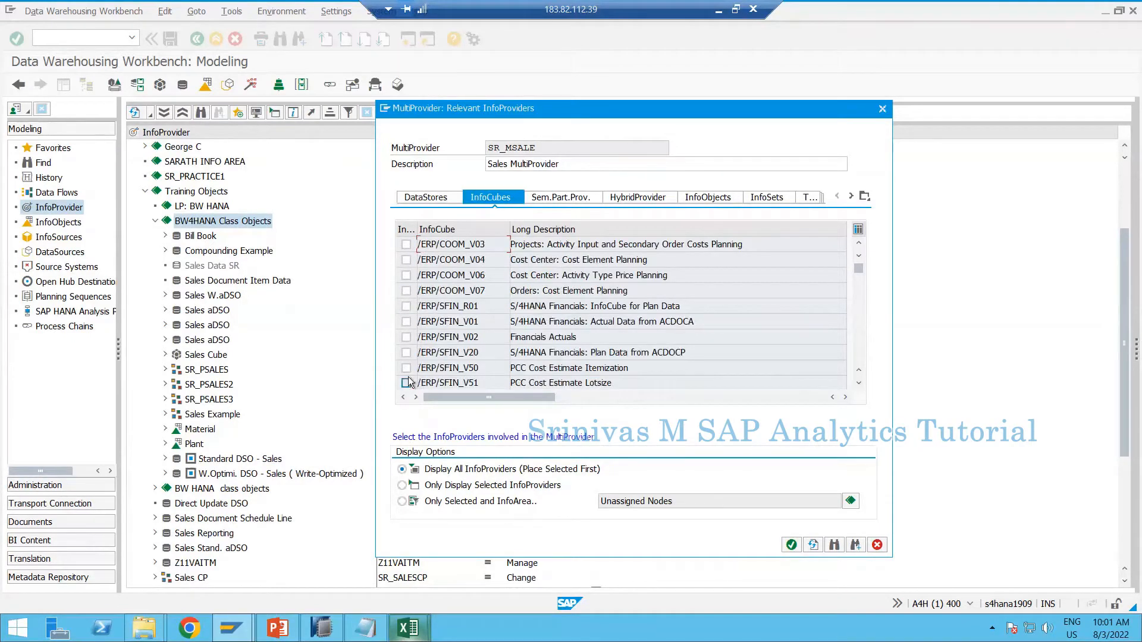
left_click(561, 200)
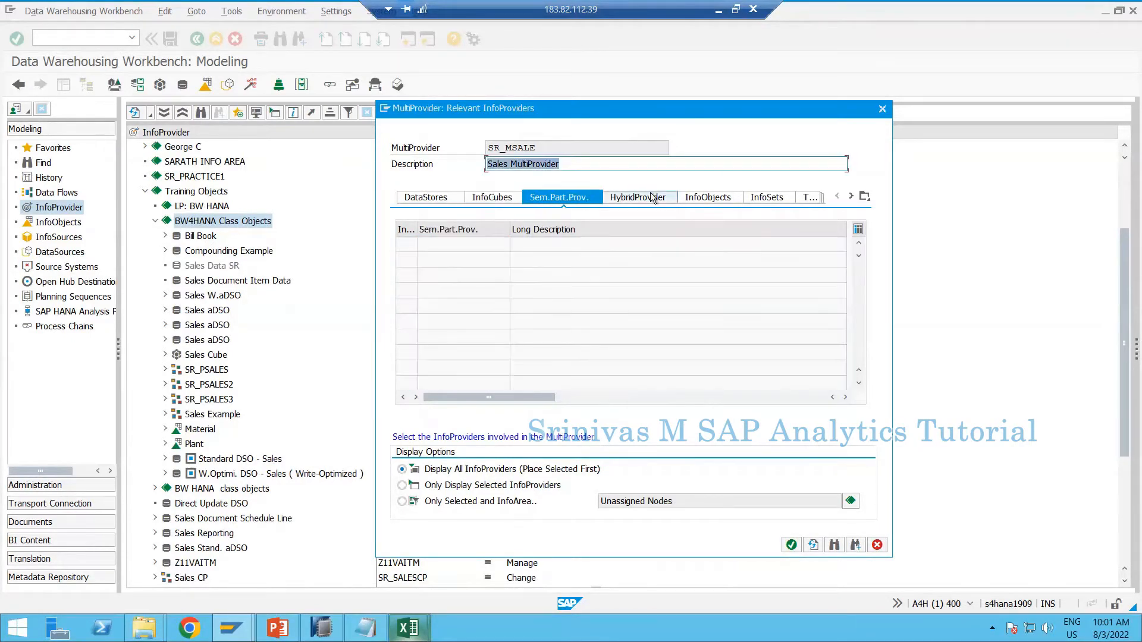
left_click(653, 198)
left_click(708, 198)
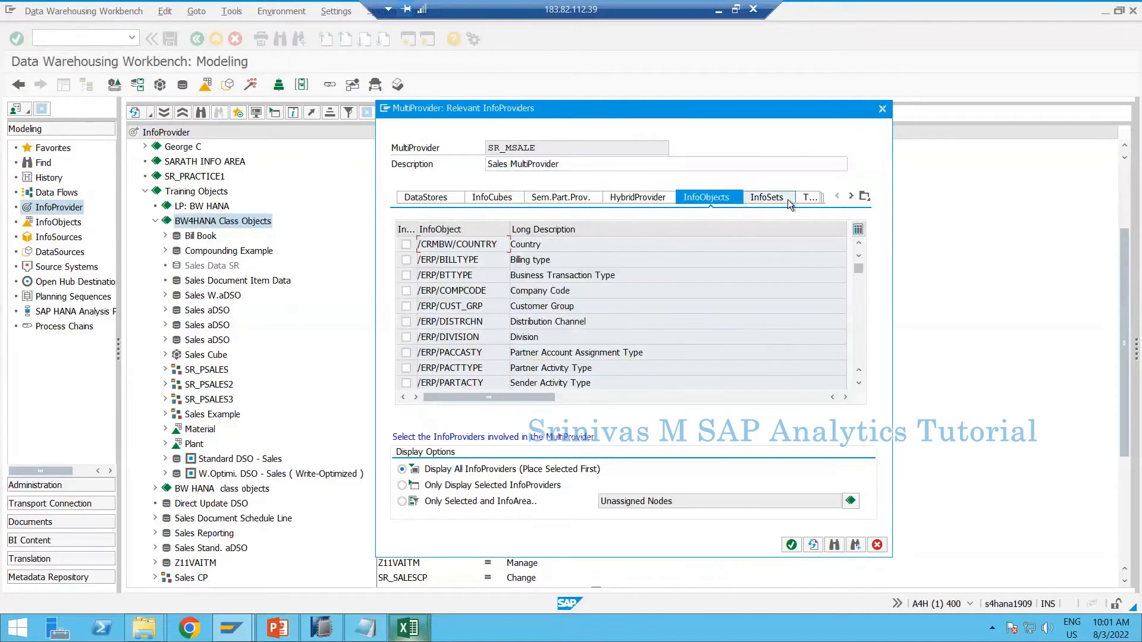
left_click(786, 199)
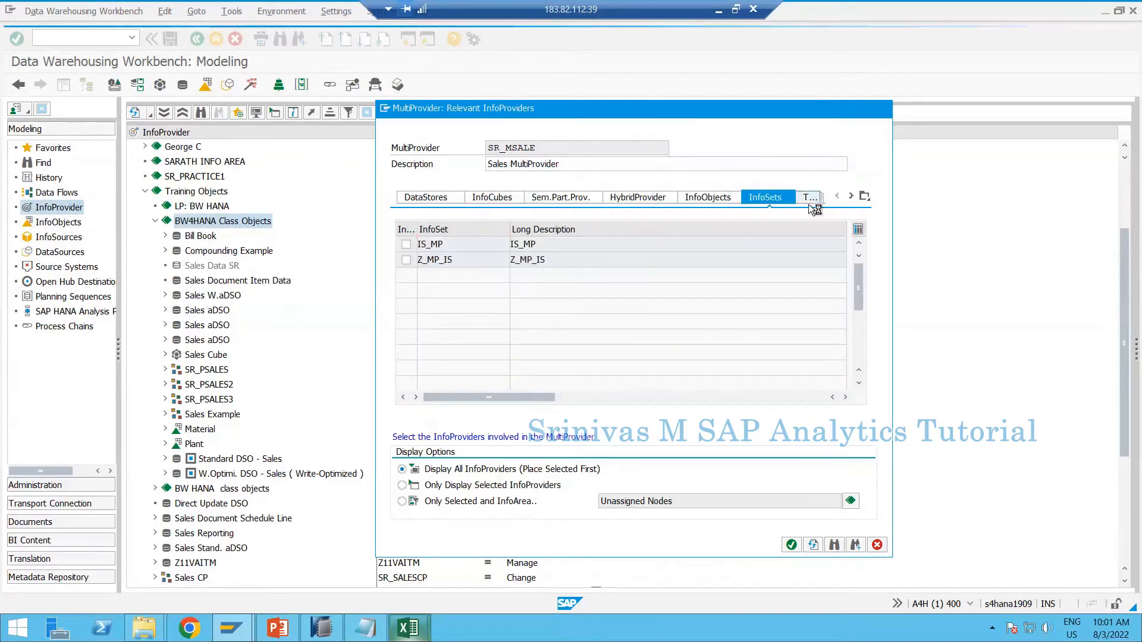
left_click(851, 196)
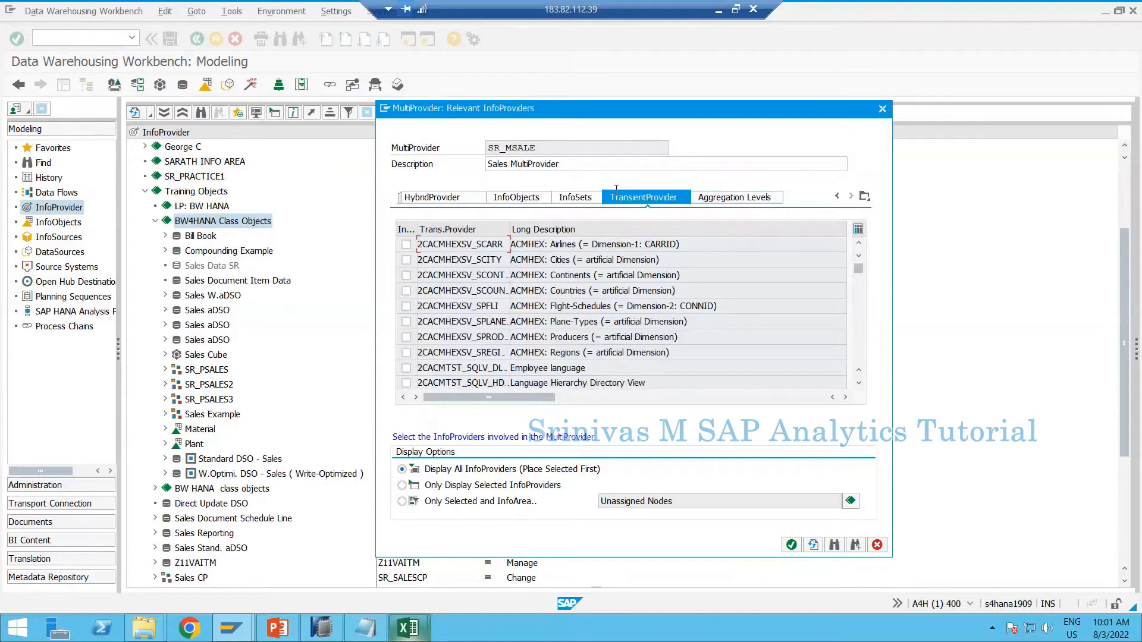
left_click(413, 199)
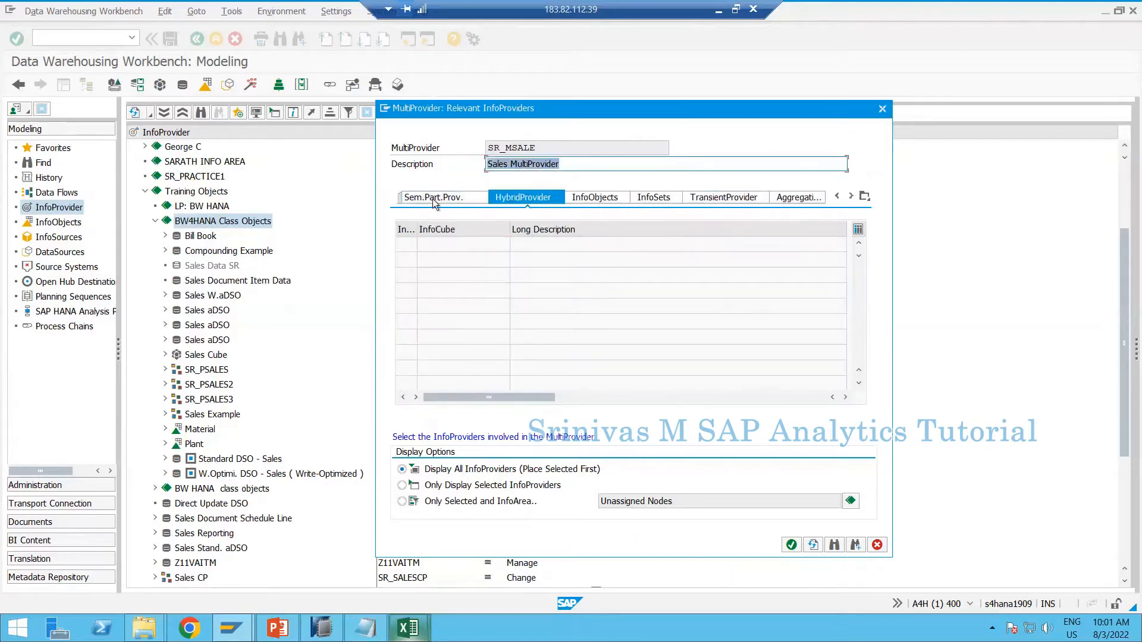
left_click(433, 202)
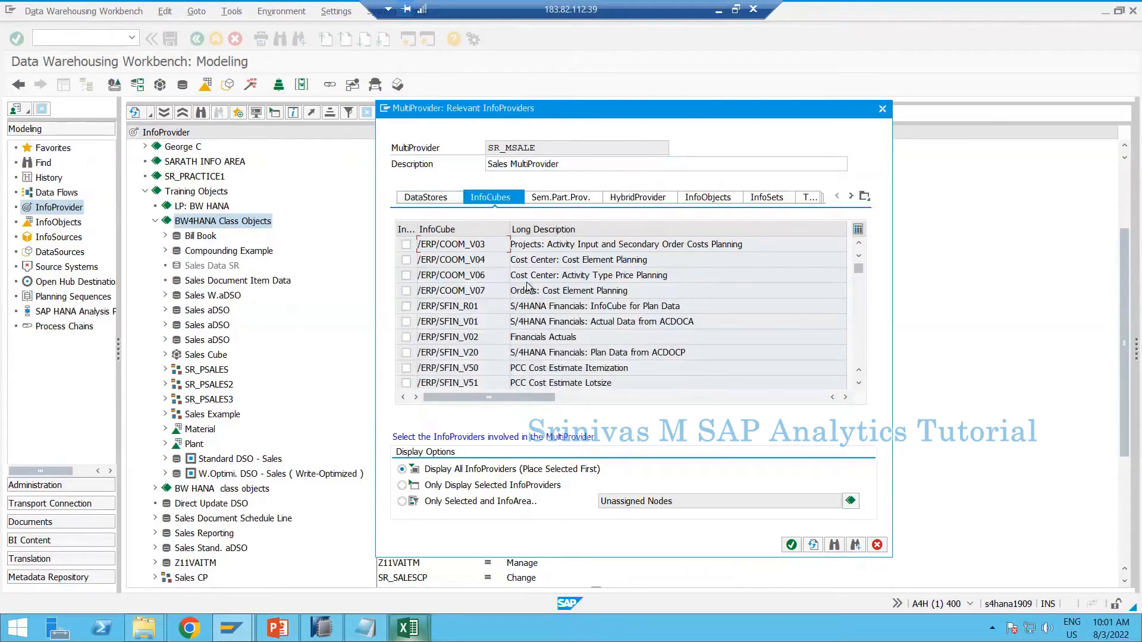
Find the InfoCube SR_CSALE by object name and include it as the MultiProvider's source
scroll(528, 284, "down", 5)
scroll(534, 306, "up", 4)
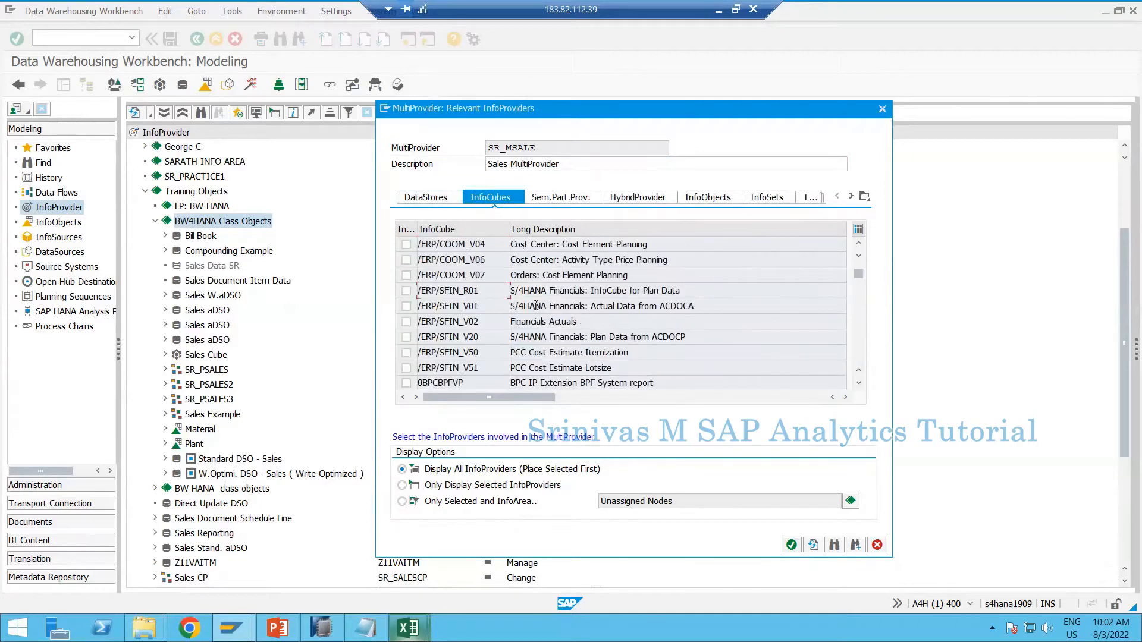
scroll(534, 305, "up", 1)
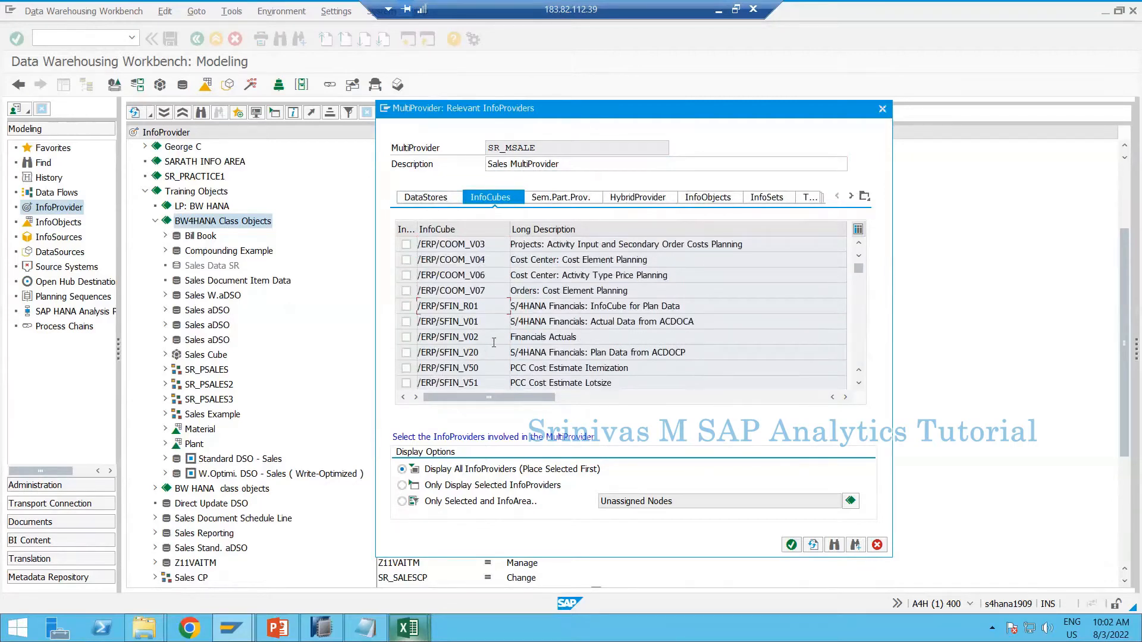
scroll(494, 343, "down", 3)
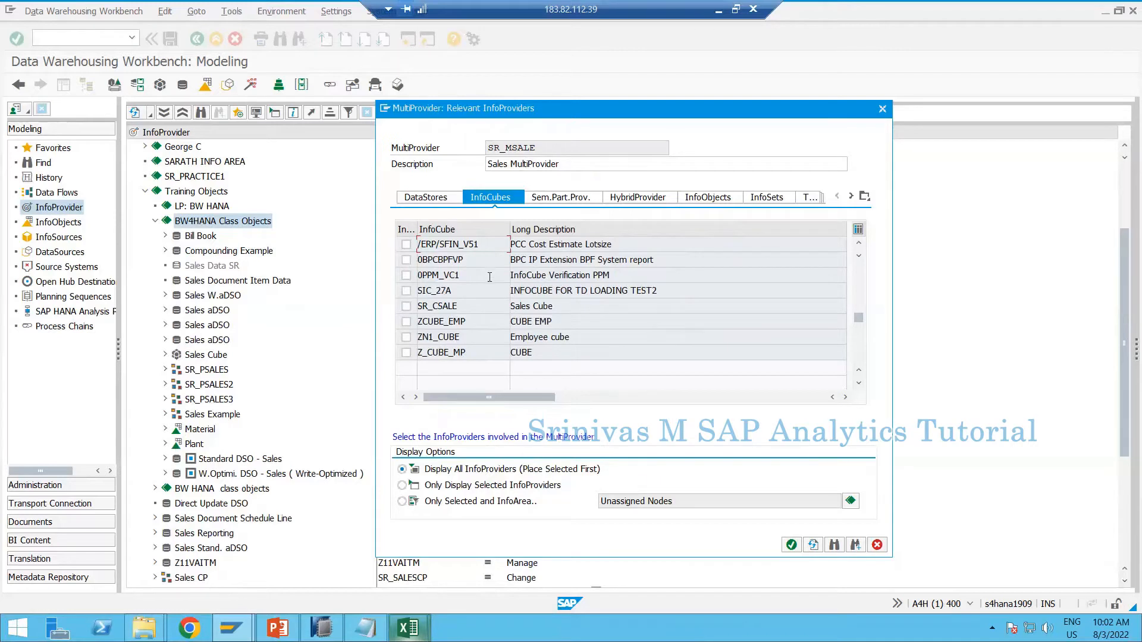
scroll(494, 290, "up", 3)
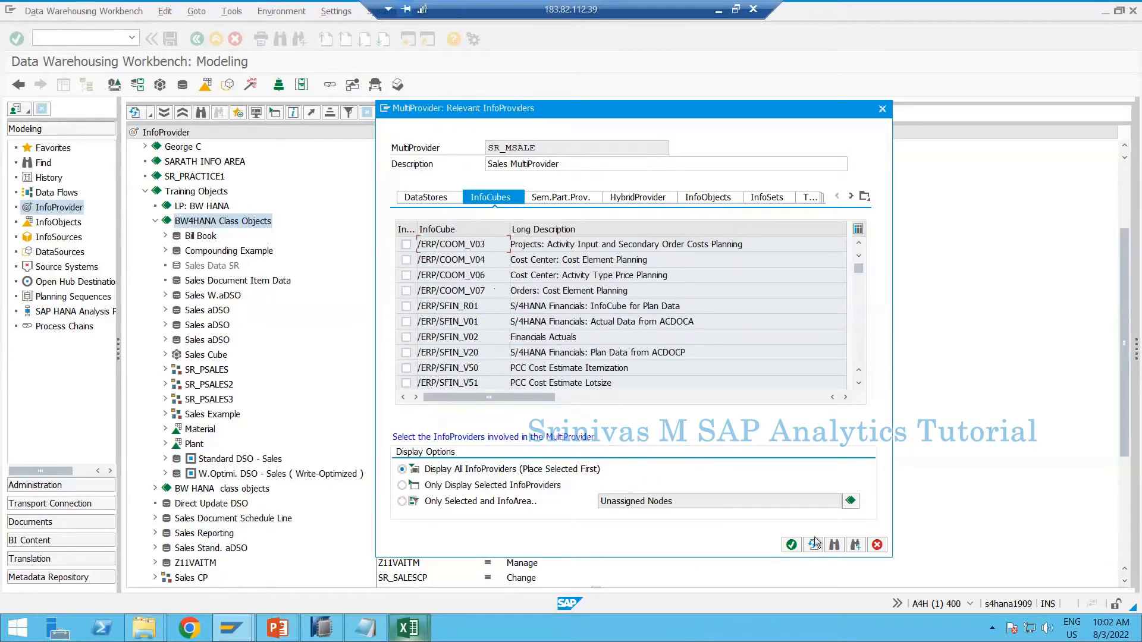
left_click(836, 546)
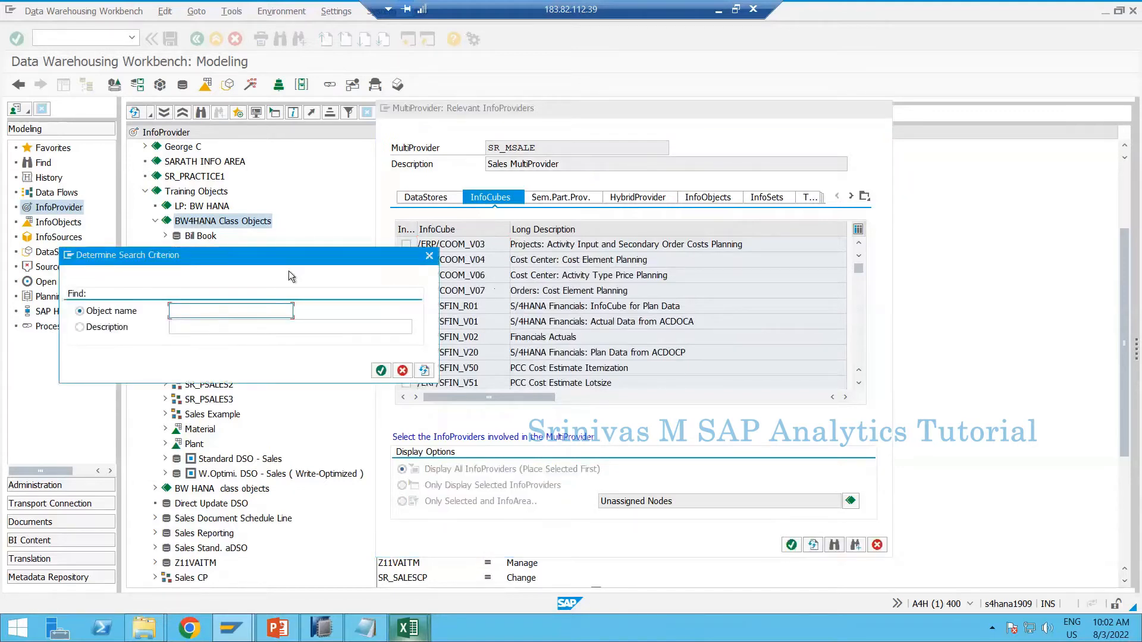
type("sr_csale")
key("Return")
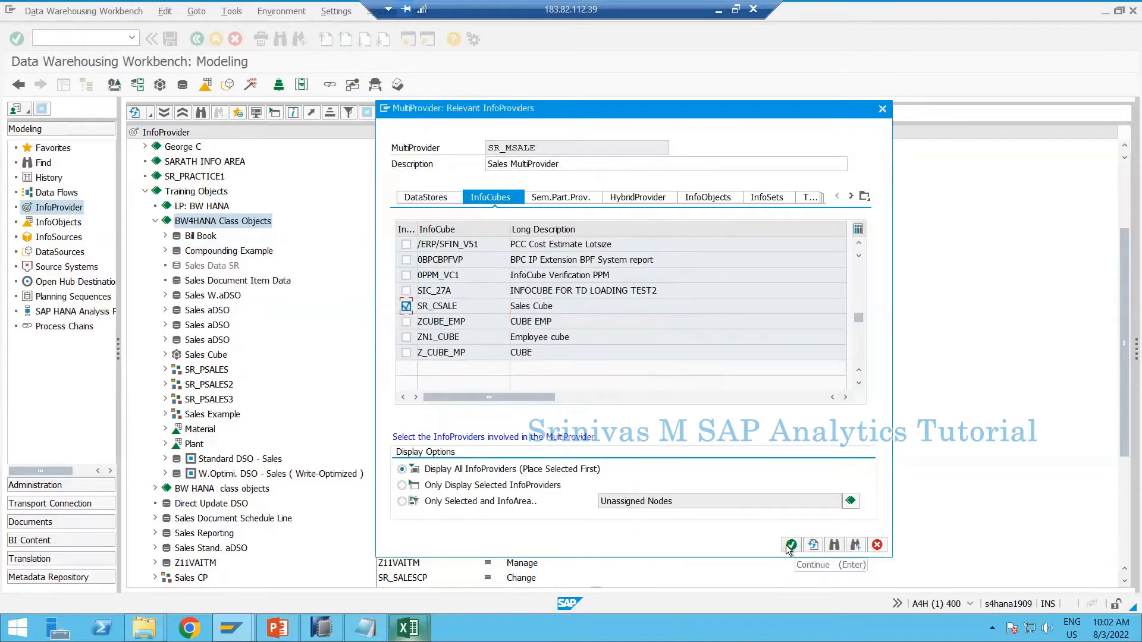
left_click(790, 546)
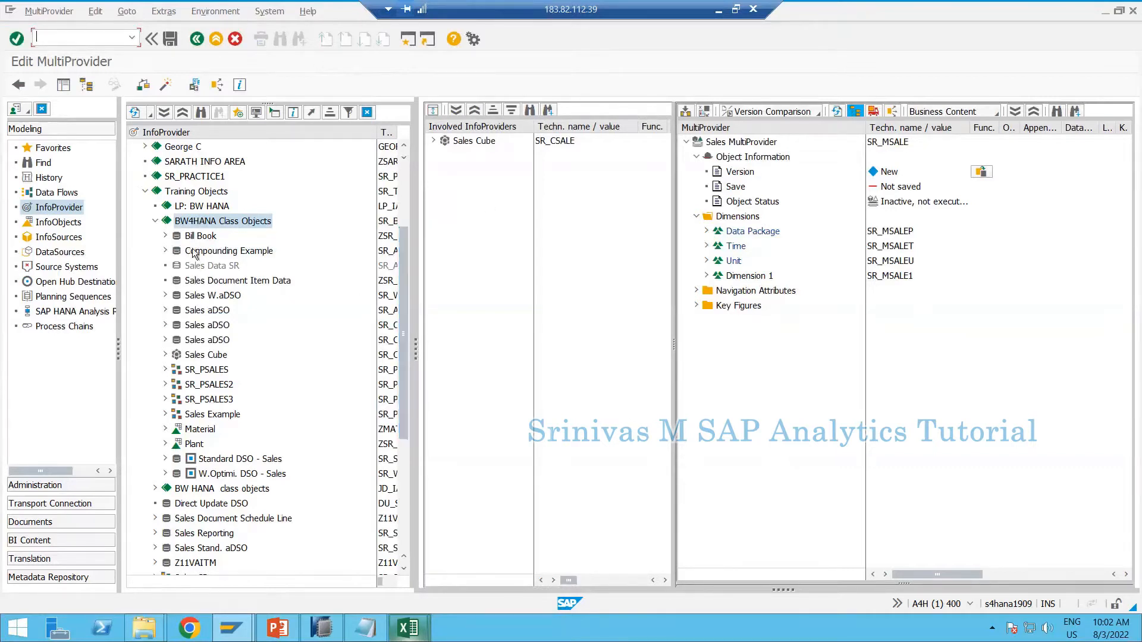
Copy the Sales Cube's MATERIAL dimension into the MultiProvider's Dimensions and expand that dimension in both structures
left_click(434, 141)
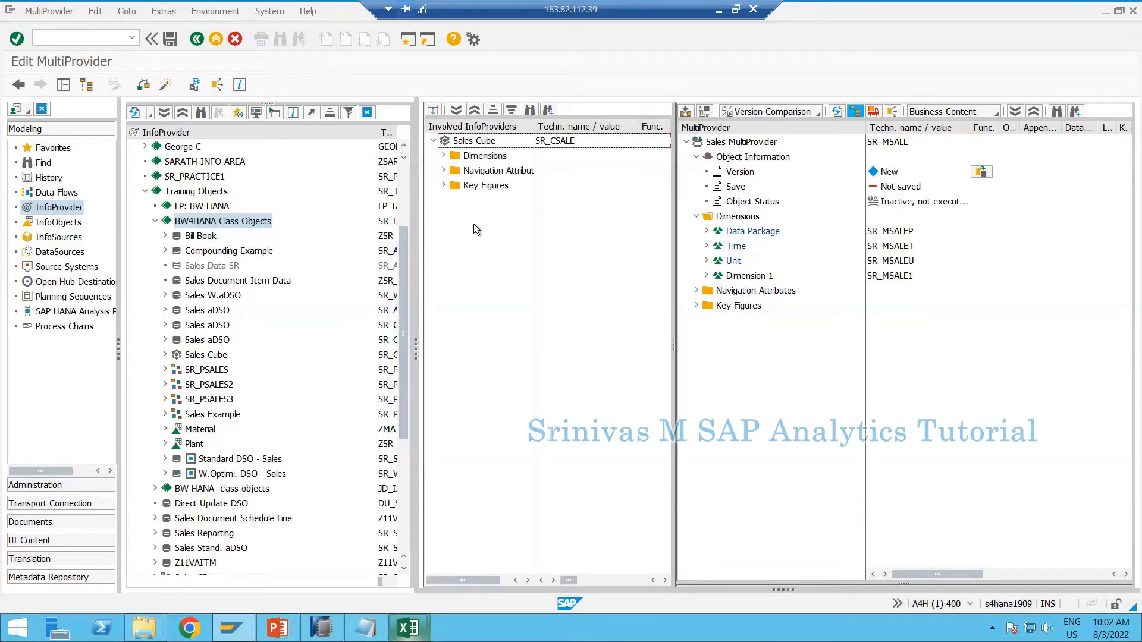
left_click(707, 276)
left_click(696, 304)
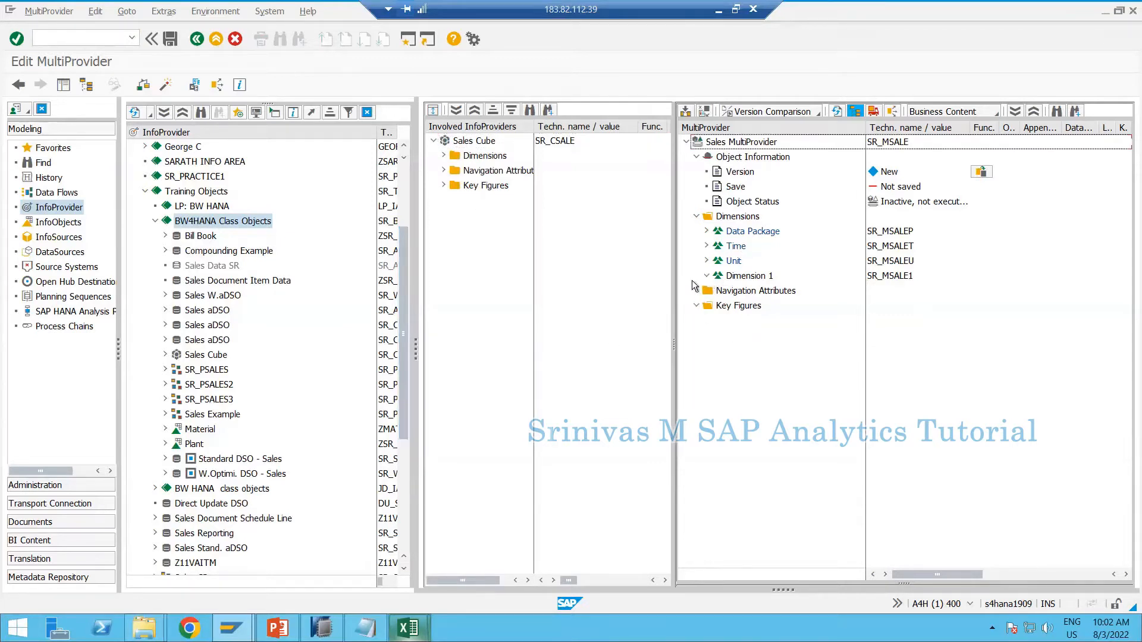
left_click(443, 156)
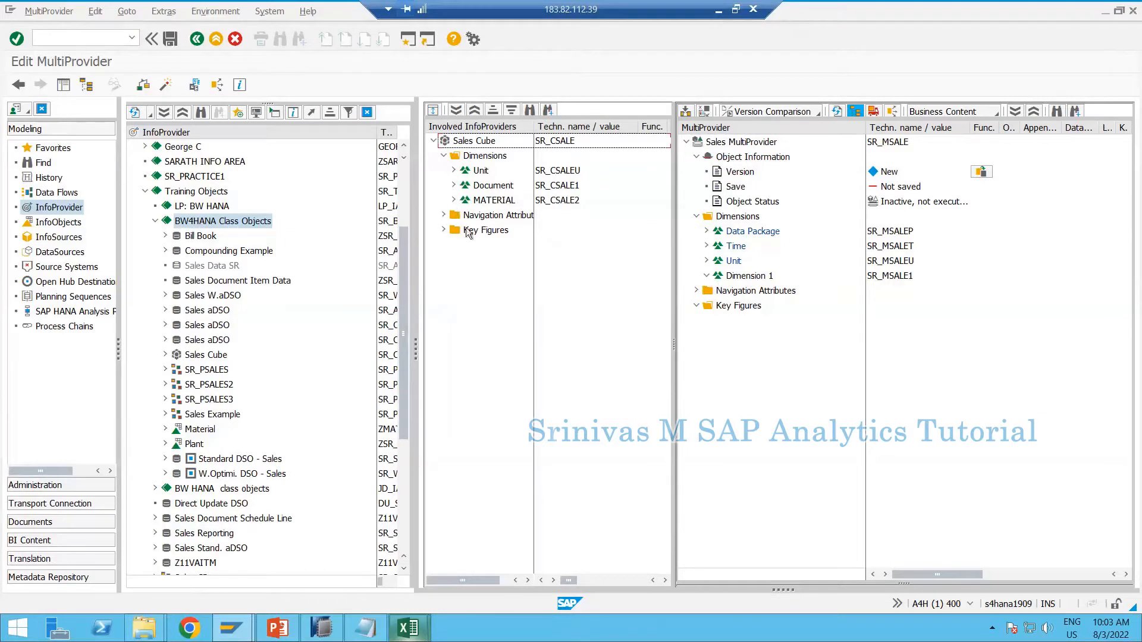
left_click_drag(469, 202, 728, 221)
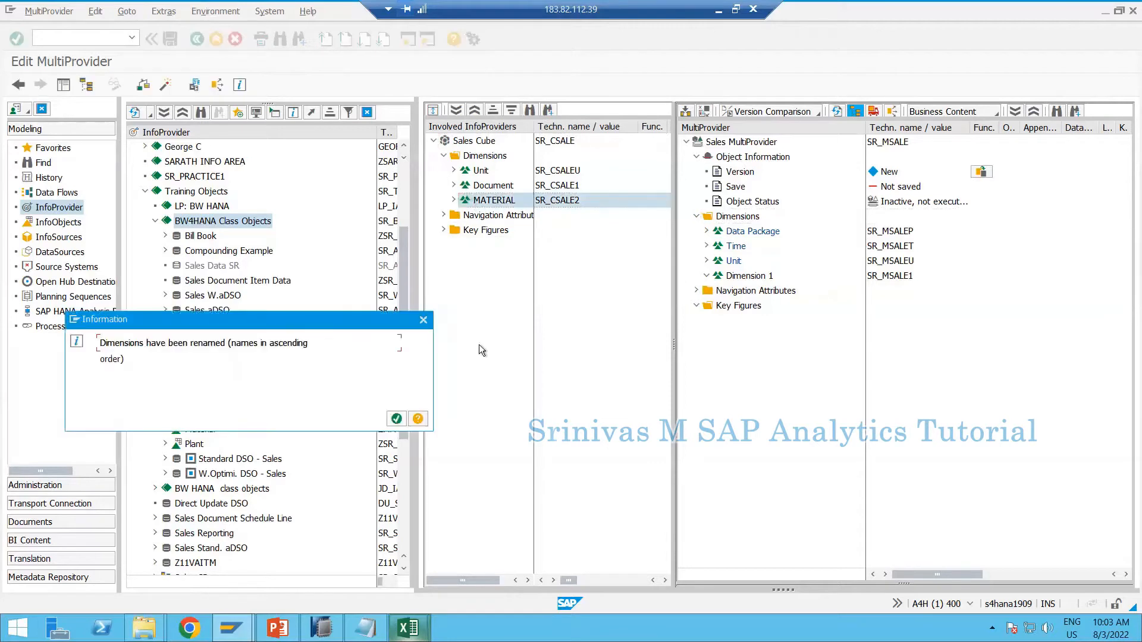
left_click(396, 422)
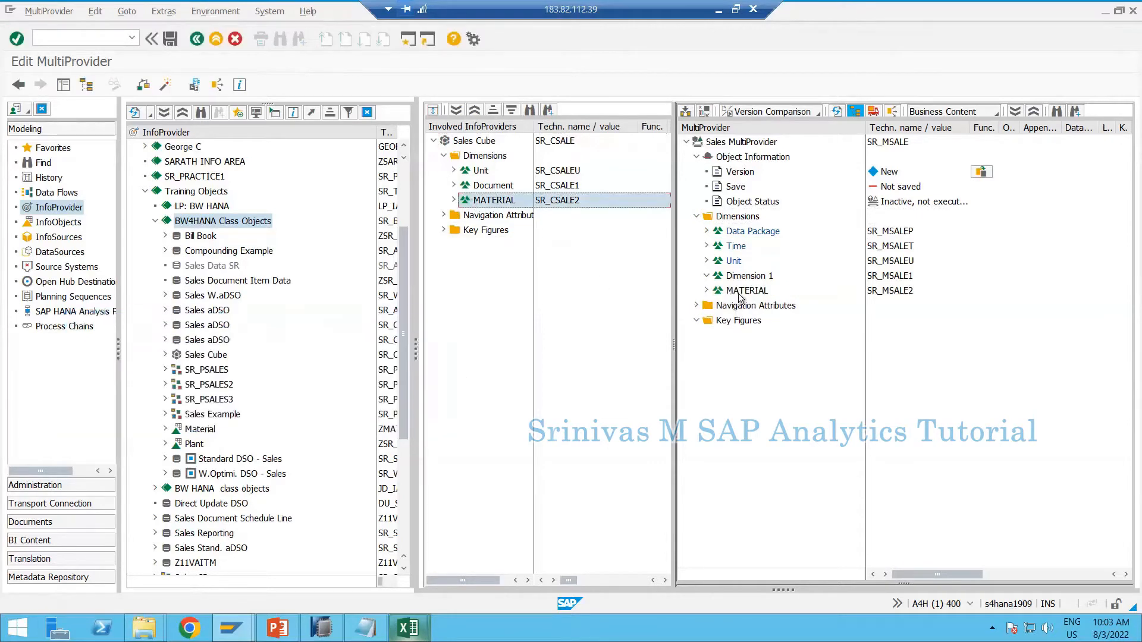
left_click(739, 291)
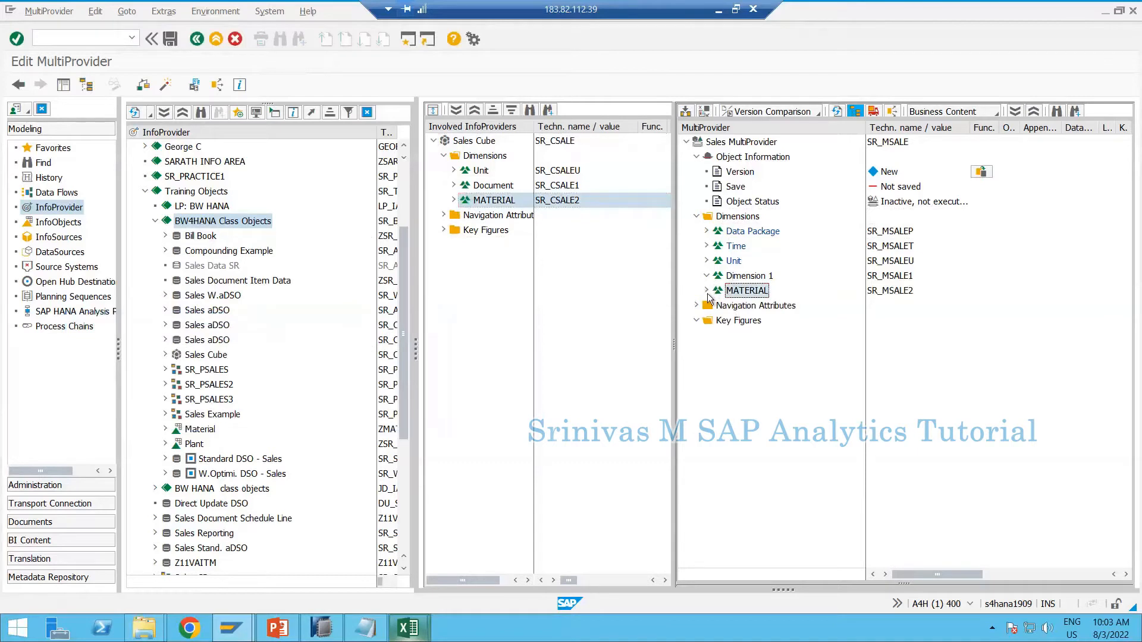
left_click(707, 291)
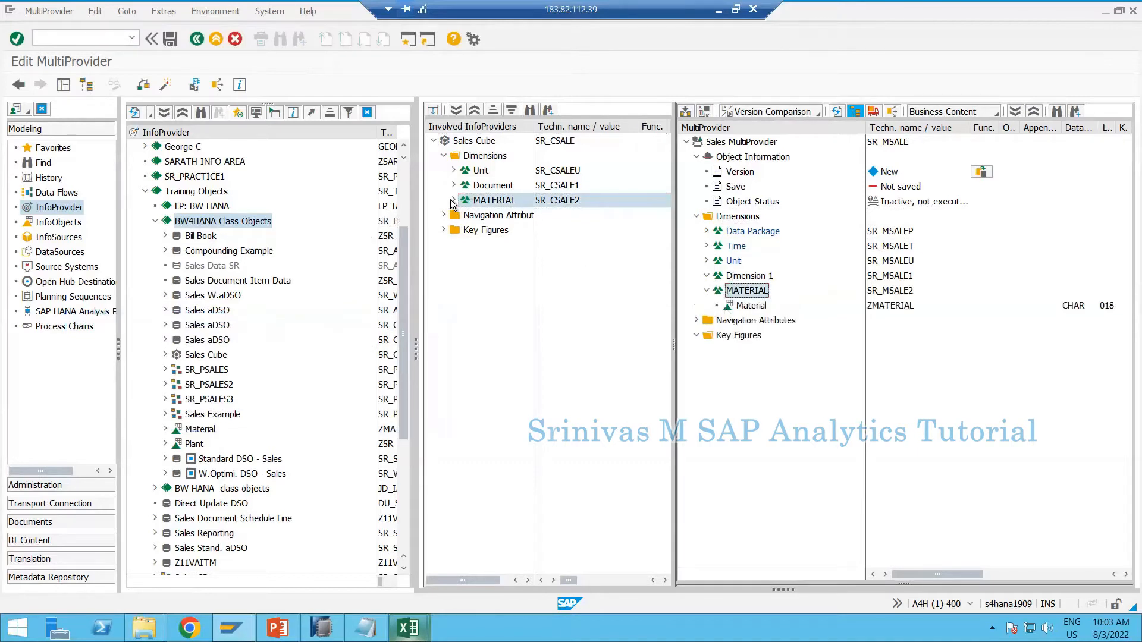
left_click(453, 201)
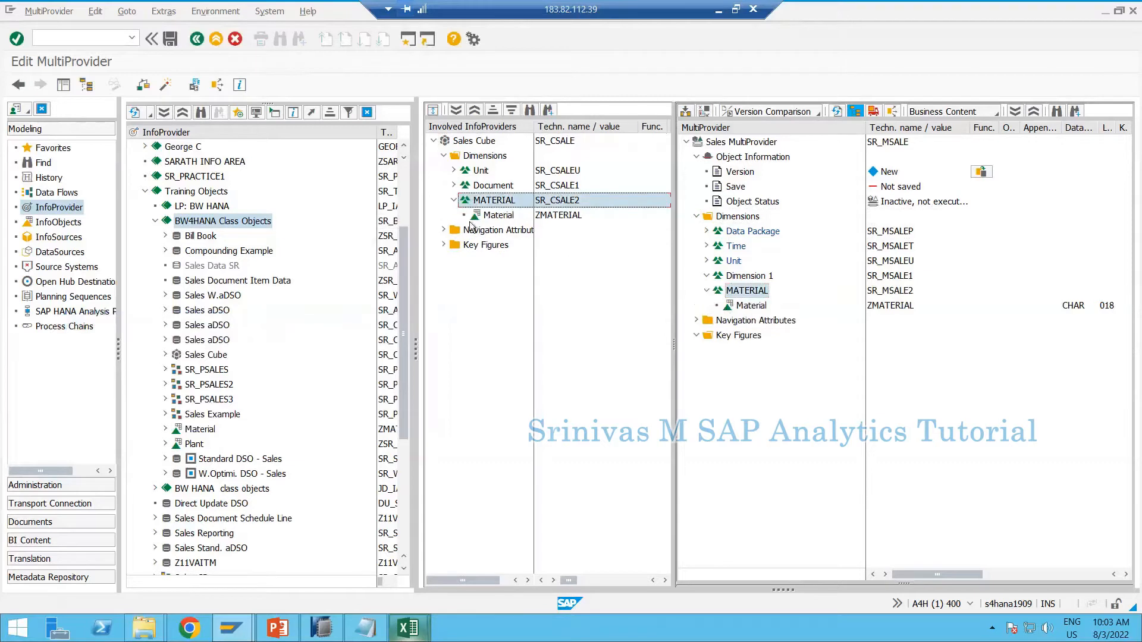
Copy the Sales Cube's Document dimension into the MultiProvider's Dimensions and expand the copy
left_click(468, 187)
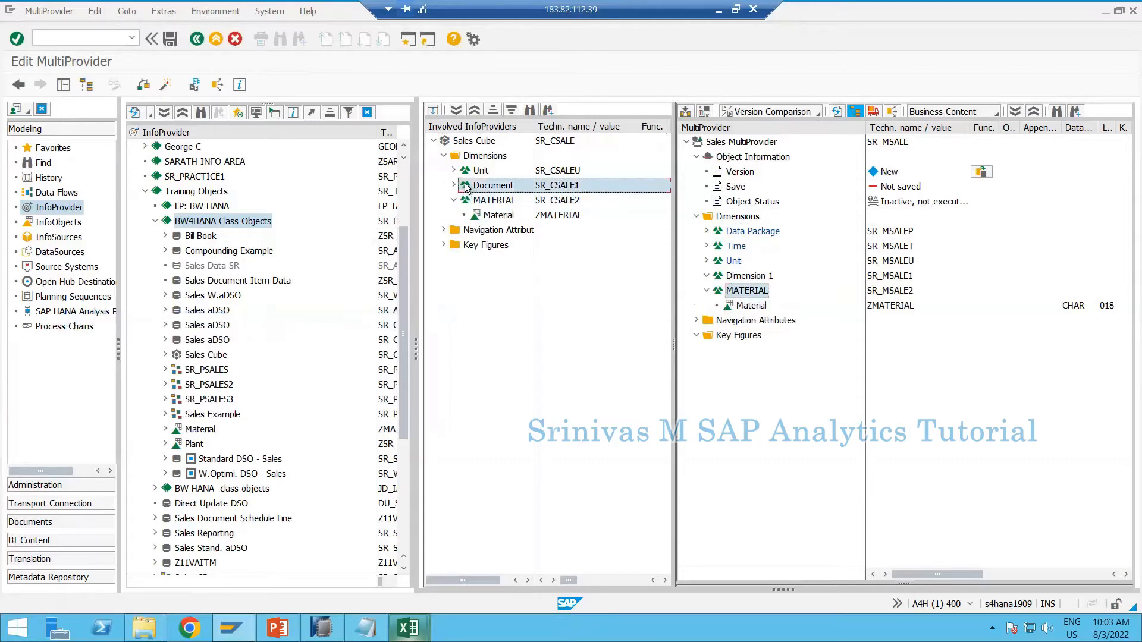
left_click_drag(467, 188, 733, 224)
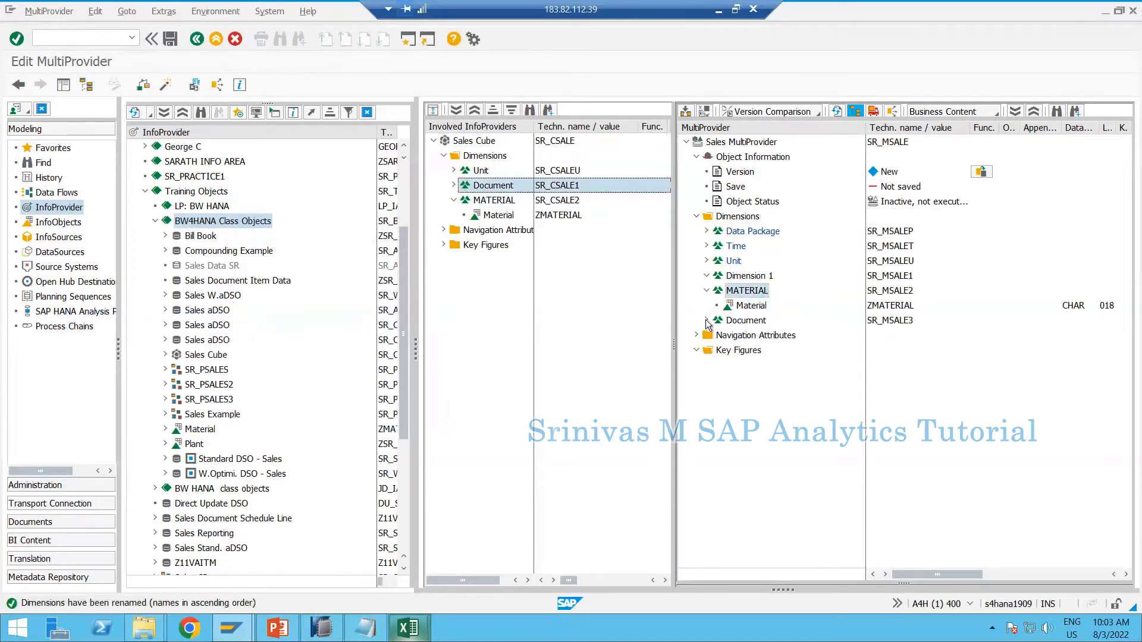
left_click(707, 321)
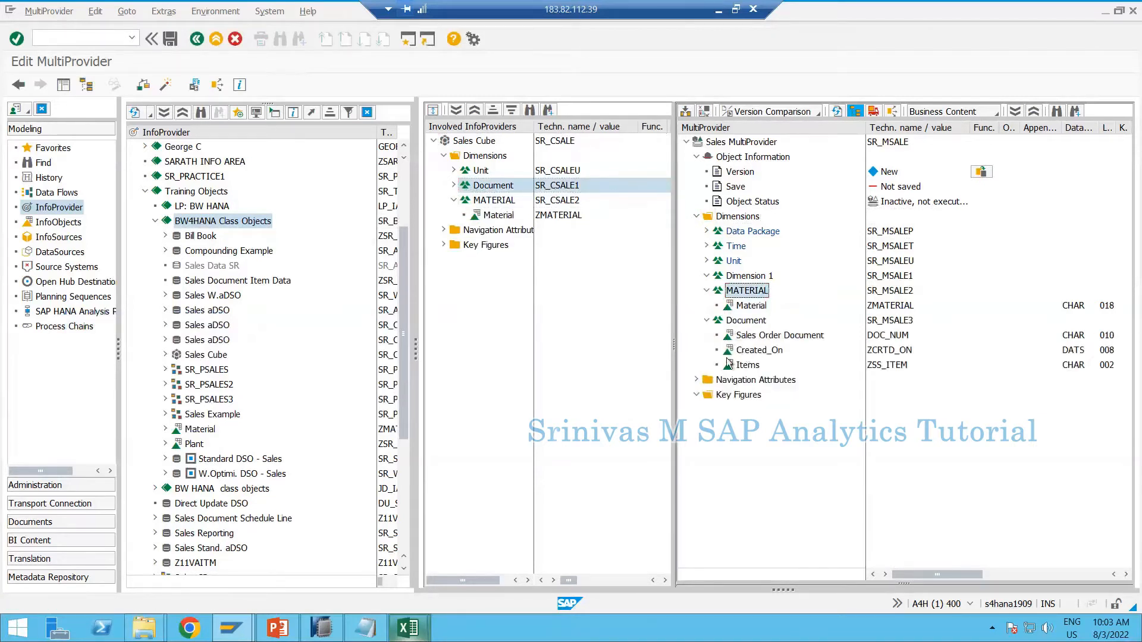
Expand the Sales Cube's Document and Unit dimensions to view the characteristics they contain
right_click(745, 321)
left_click(540, 229)
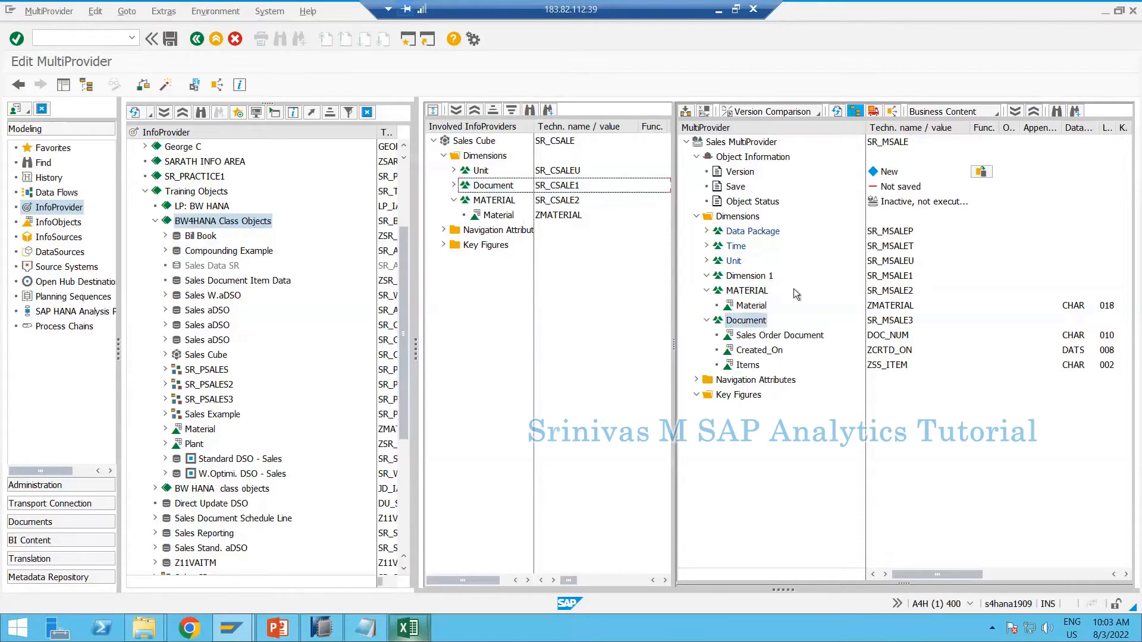
left_click(454, 185)
left_click(500, 201)
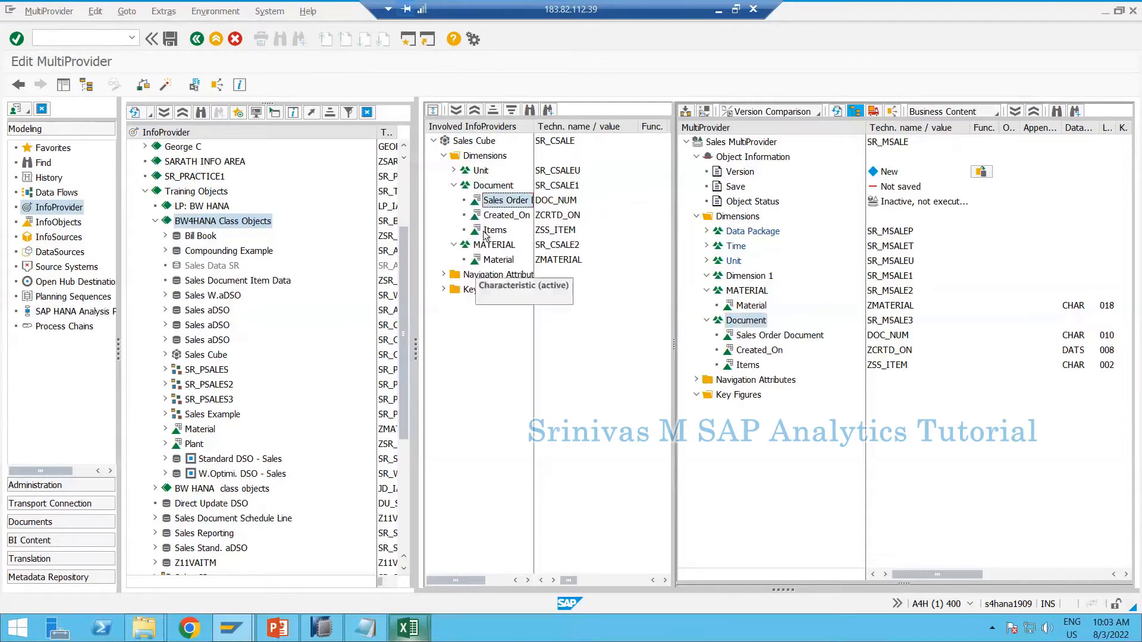
left_click(456, 171)
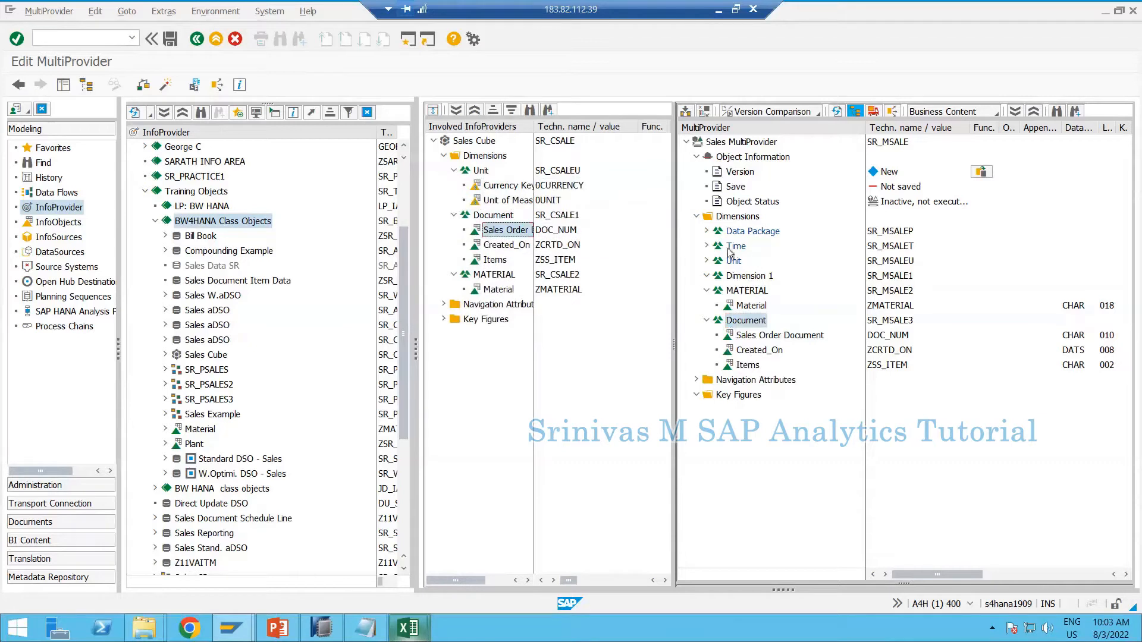
Try to copy the Sales Cube's Currency Key (0CURRENCY) into the MultiProvider's Unit dimension
left_click(499, 202)
left_click(485, 187)
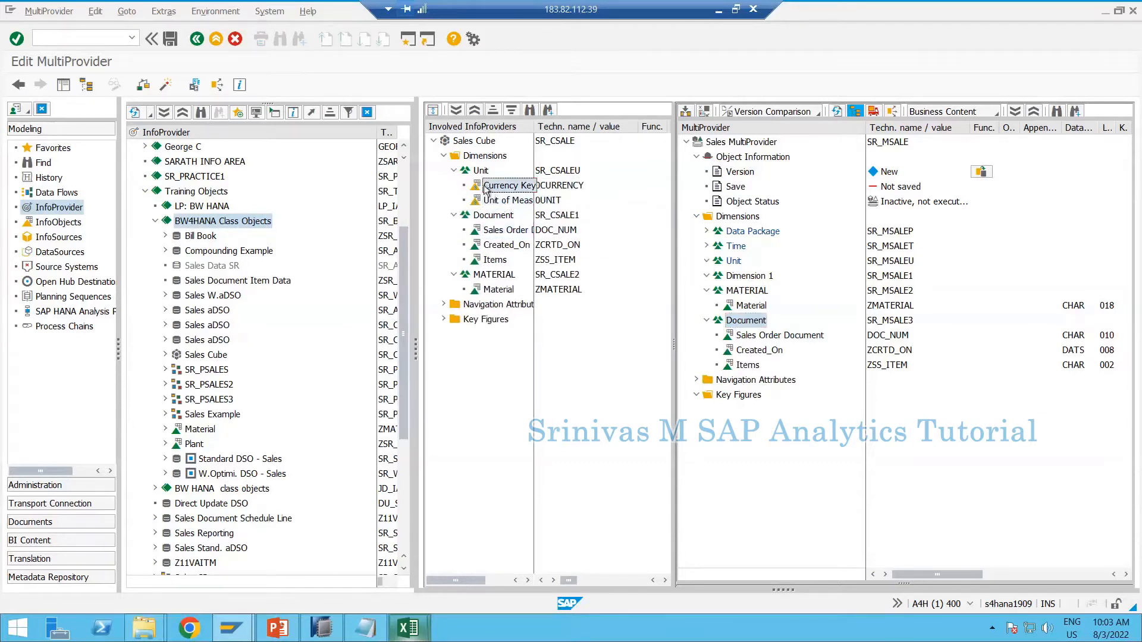
left_click_drag(484, 187, 735, 266)
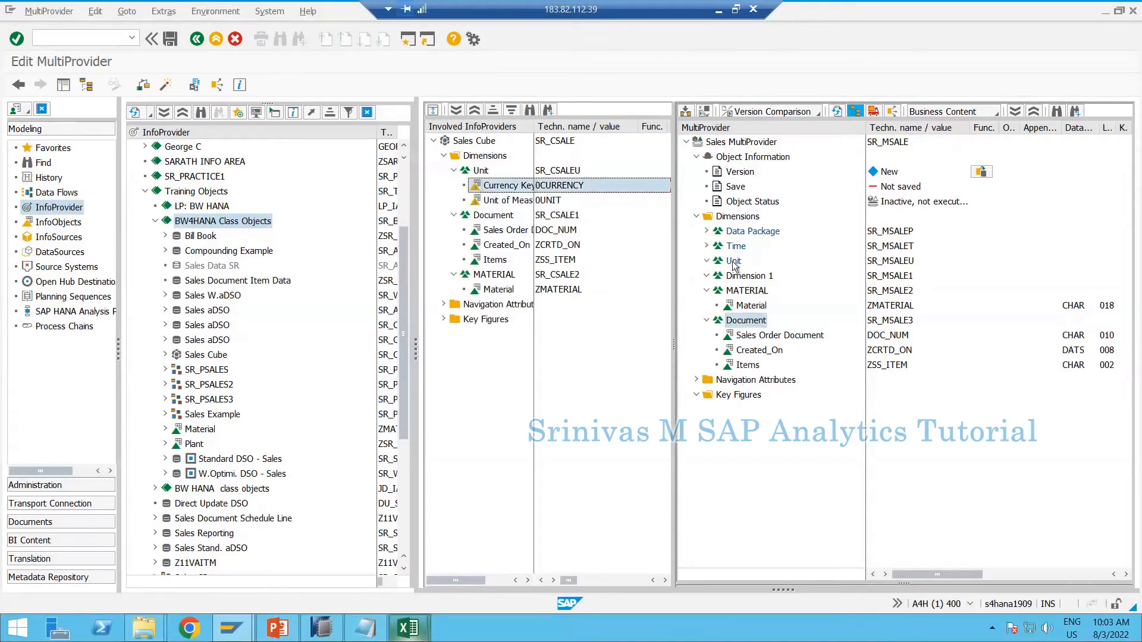
left_click(549, 185)
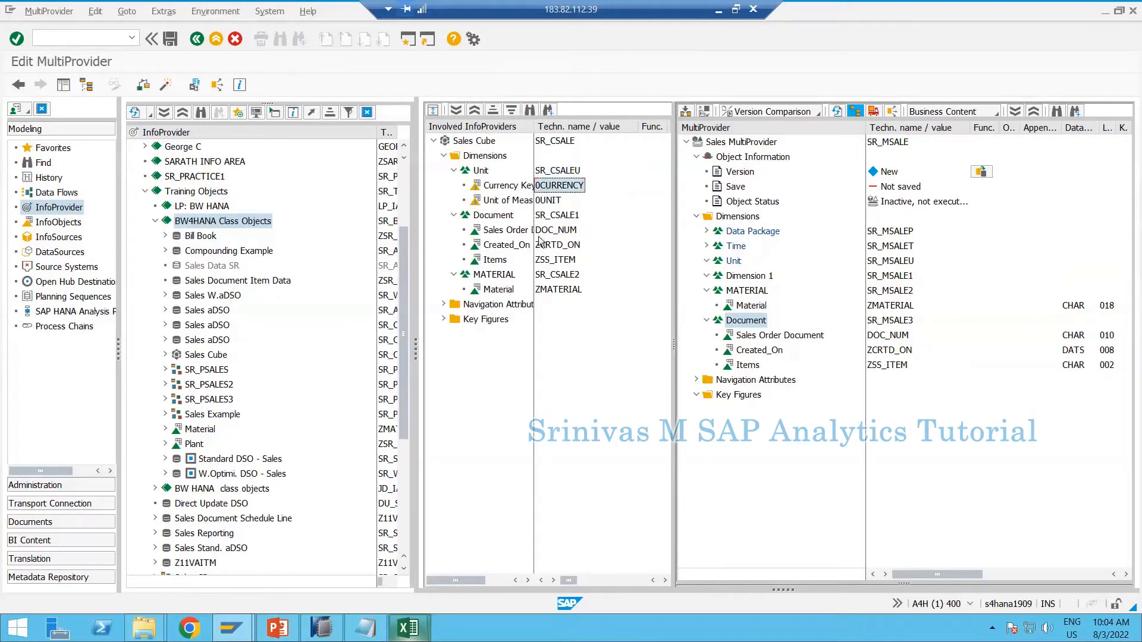
Copy the Sales Cube's key figures Amount and Quantity into the MultiProvider's Key Figures and widen the source structure's name column
left_click(444, 320)
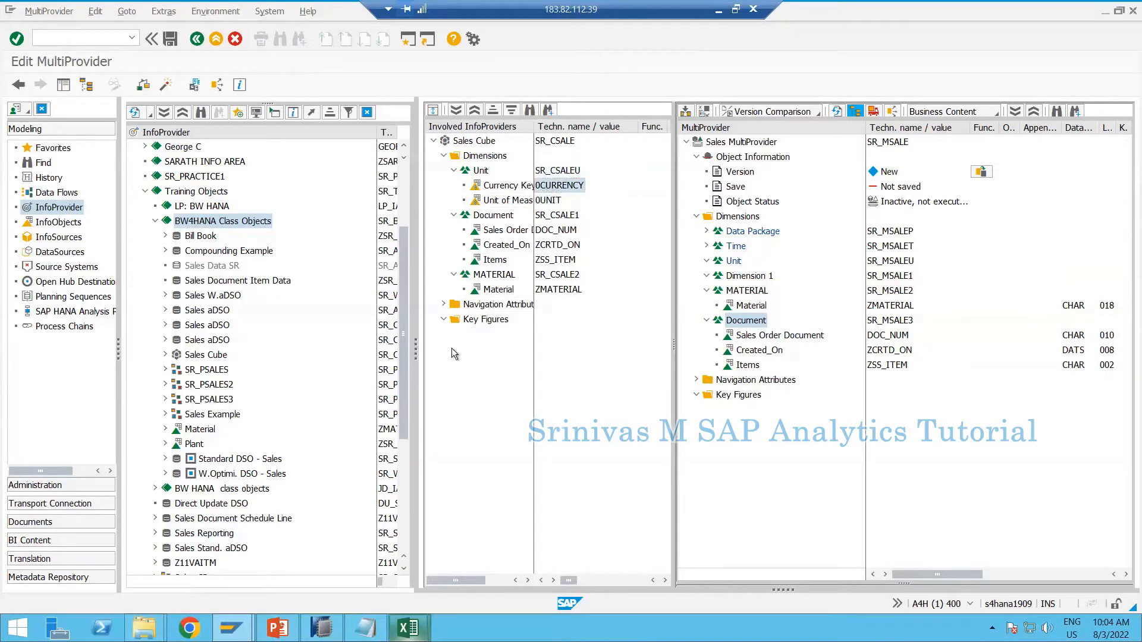
left_click(697, 394)
left_click(480, 333)
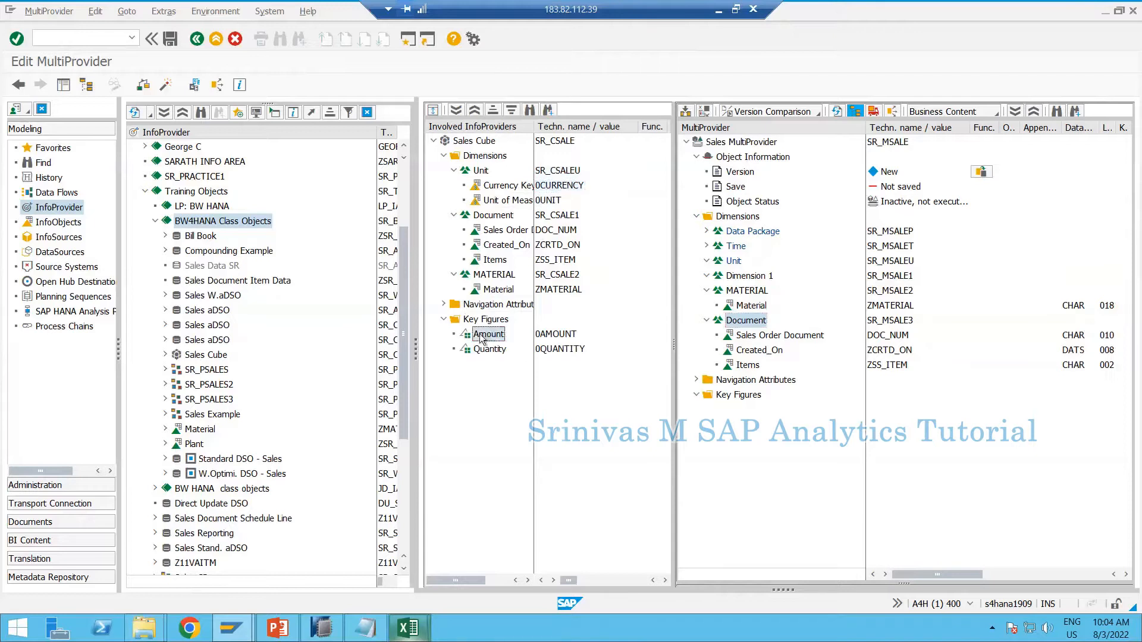
left_click_drag(586, 388, 737, 402)
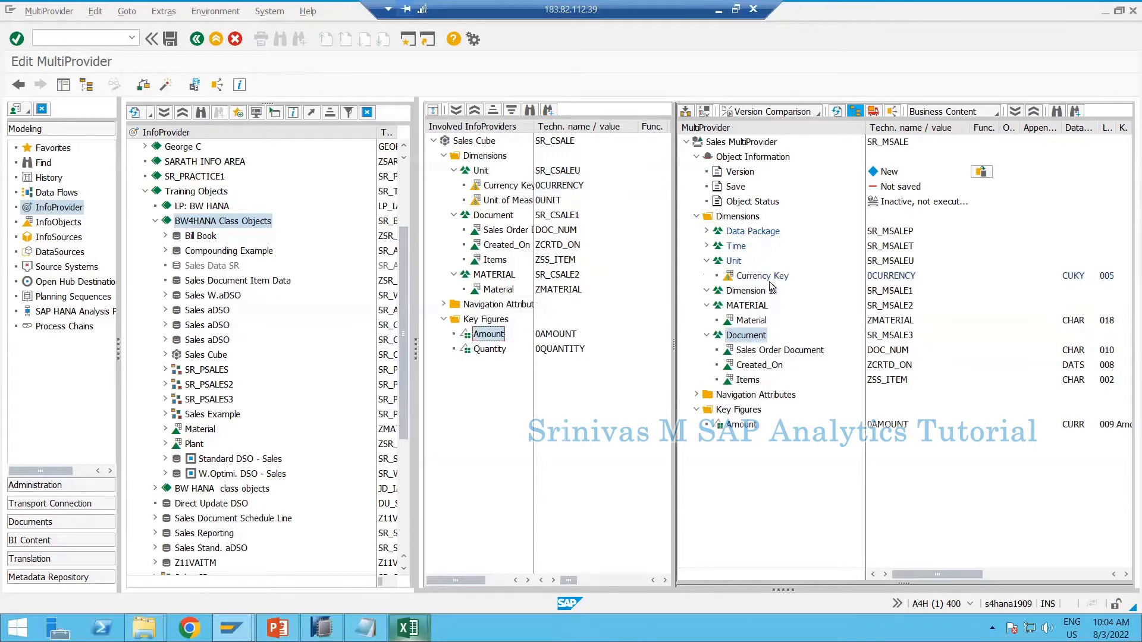
left_click(490, 351)
left_click_drag(489, 352, 750, 420)
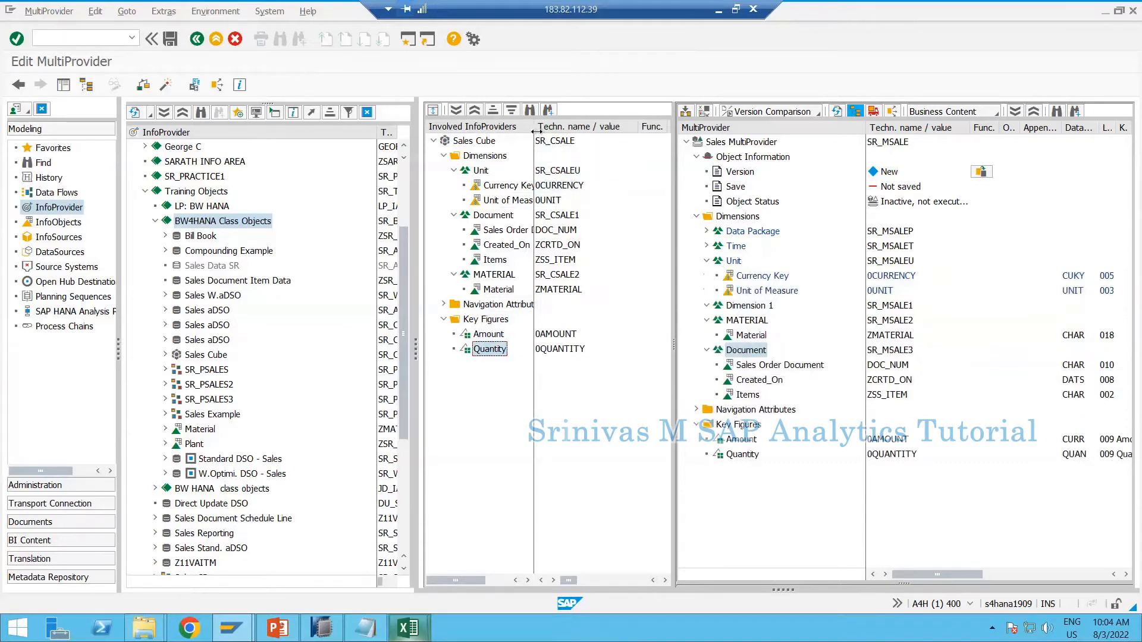
left_click_drag(536, 132, 553, 132)
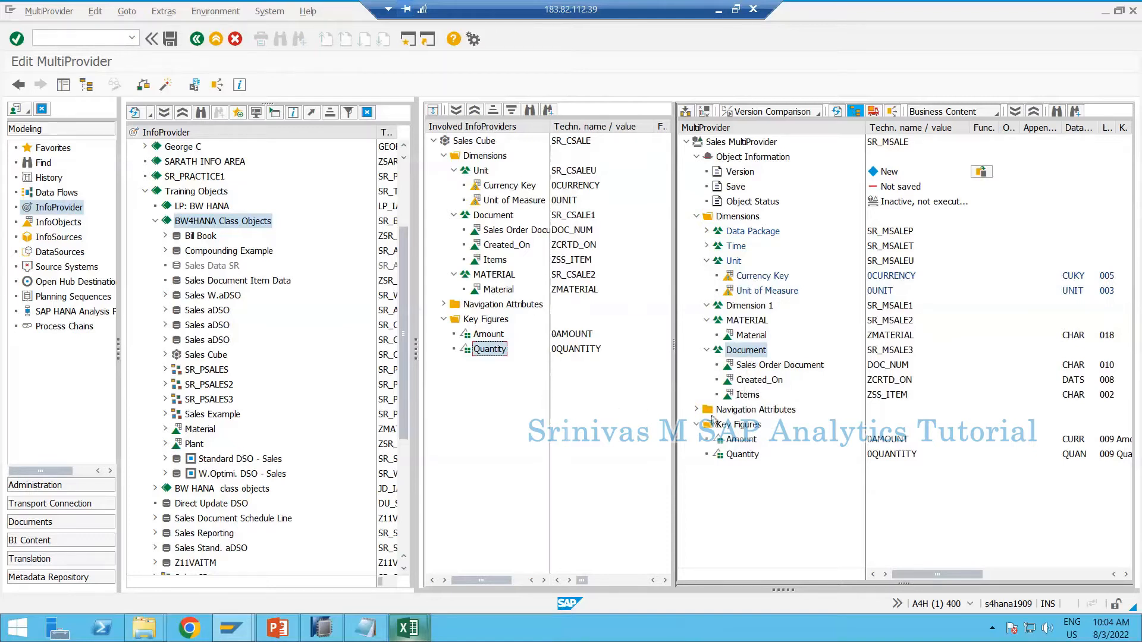
Collapse the Sales Cube structure and delete the empty Dimension 1 from the MultiProvider
left_click(433, 141)
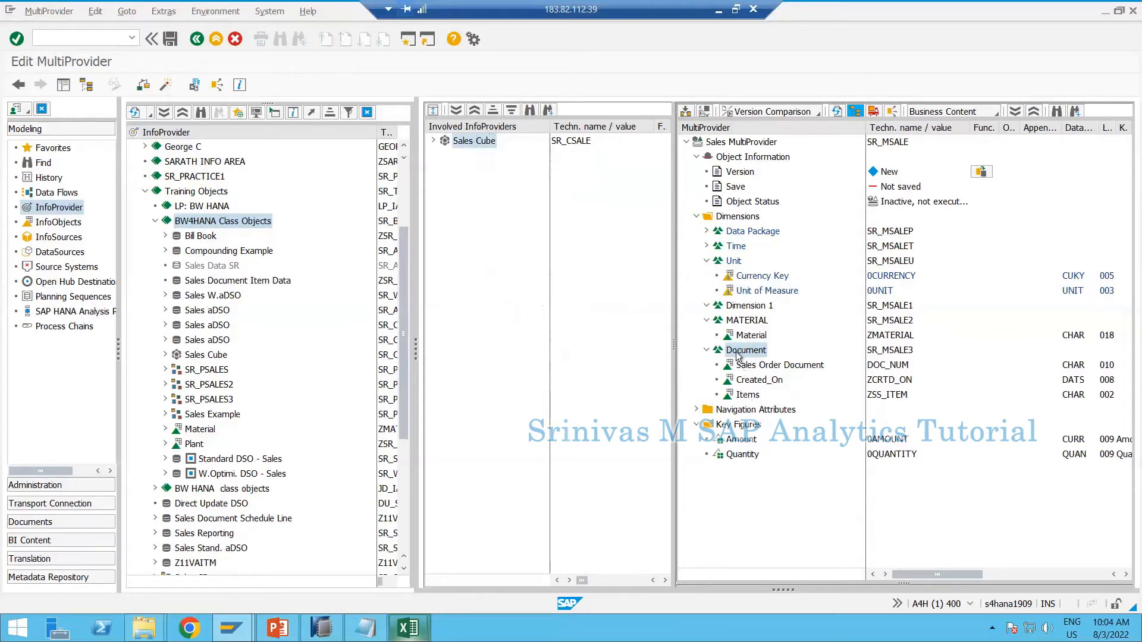
left_click(743, 307)
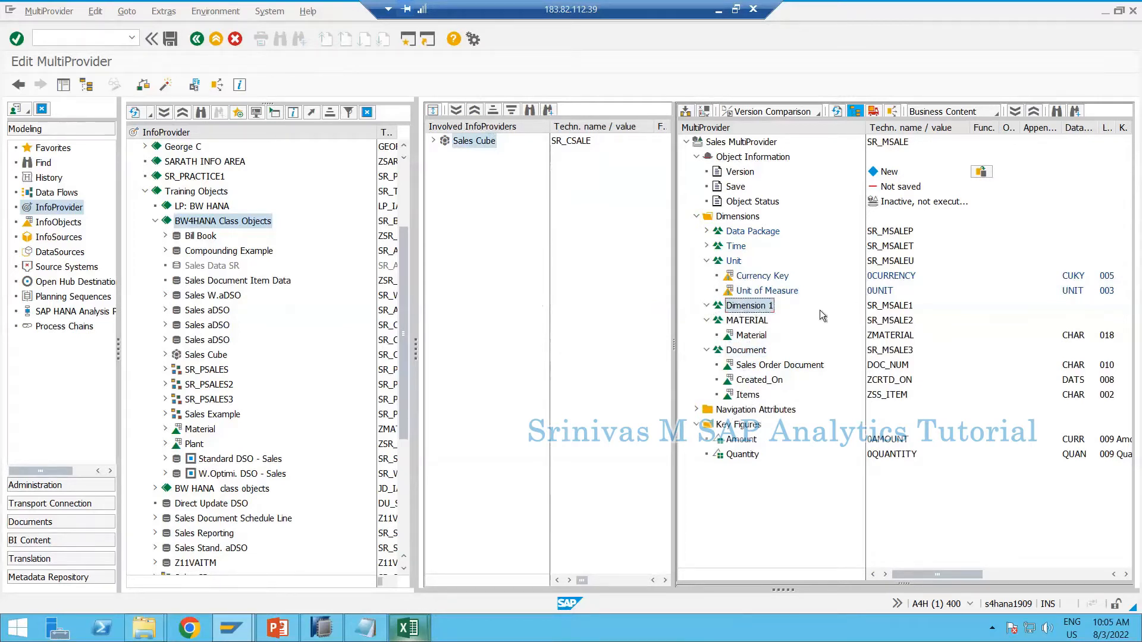
right_click(750, 305)
left_click(776, 362)
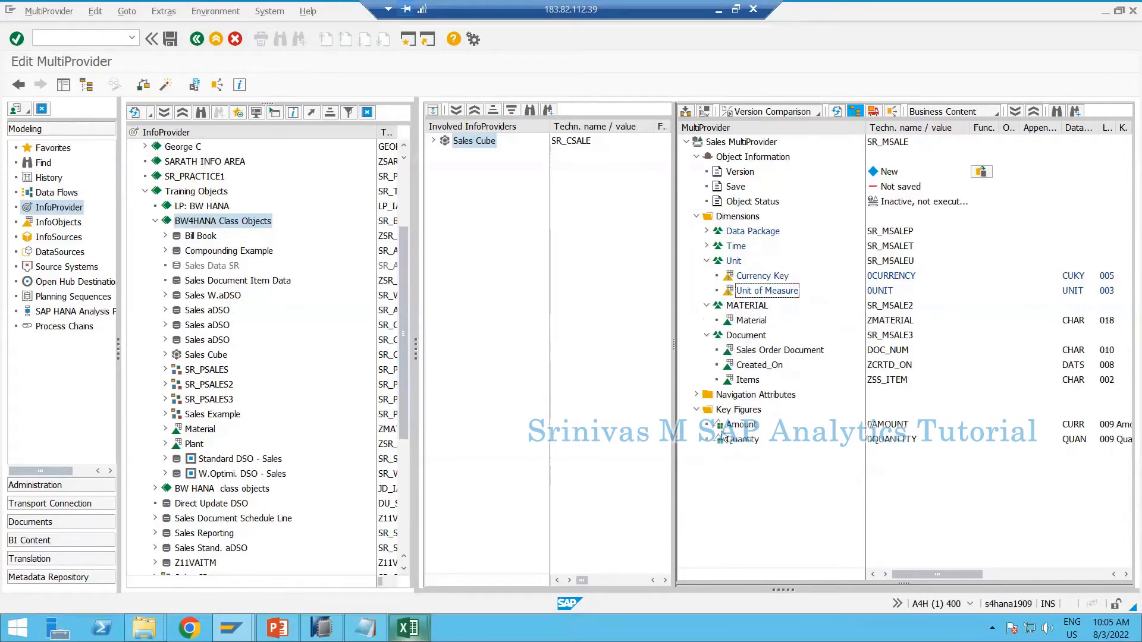
Expand the MultiProvider's Navigation Attributes and examine the Material Group attribute belonging to the Material characteristic
left_click(696, 393)
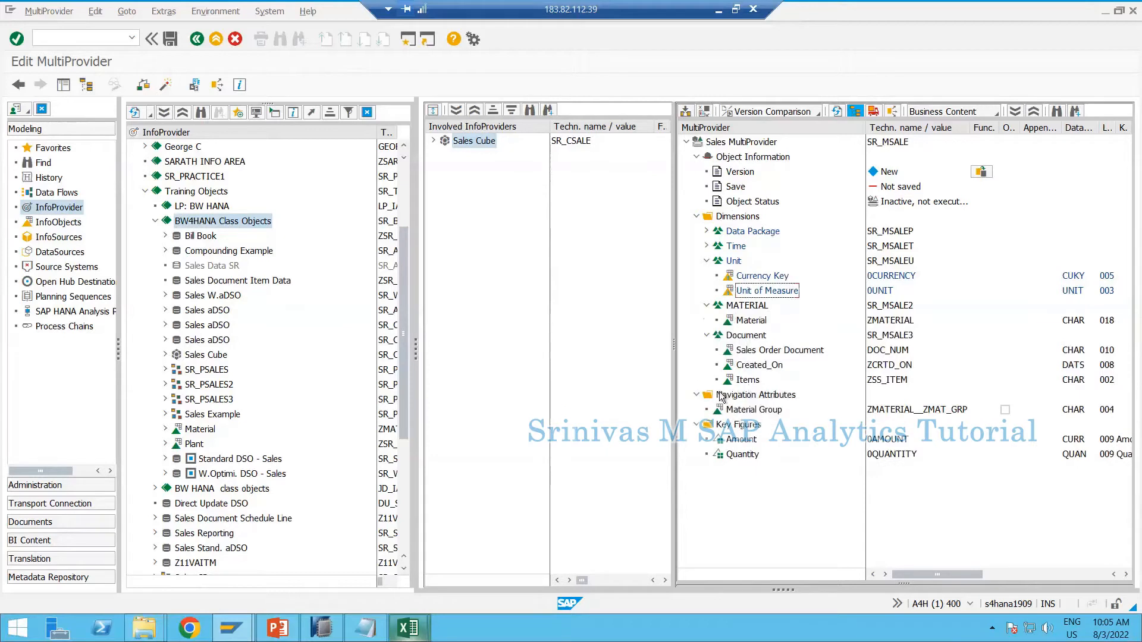
left_click(720, 395)
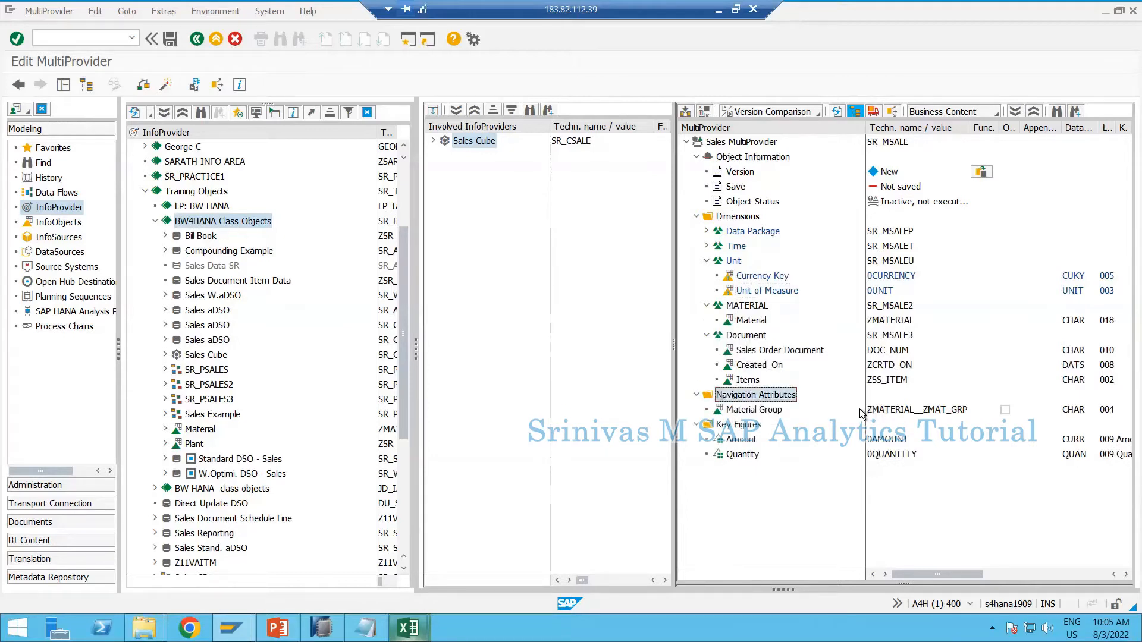
left_click(965, 324)
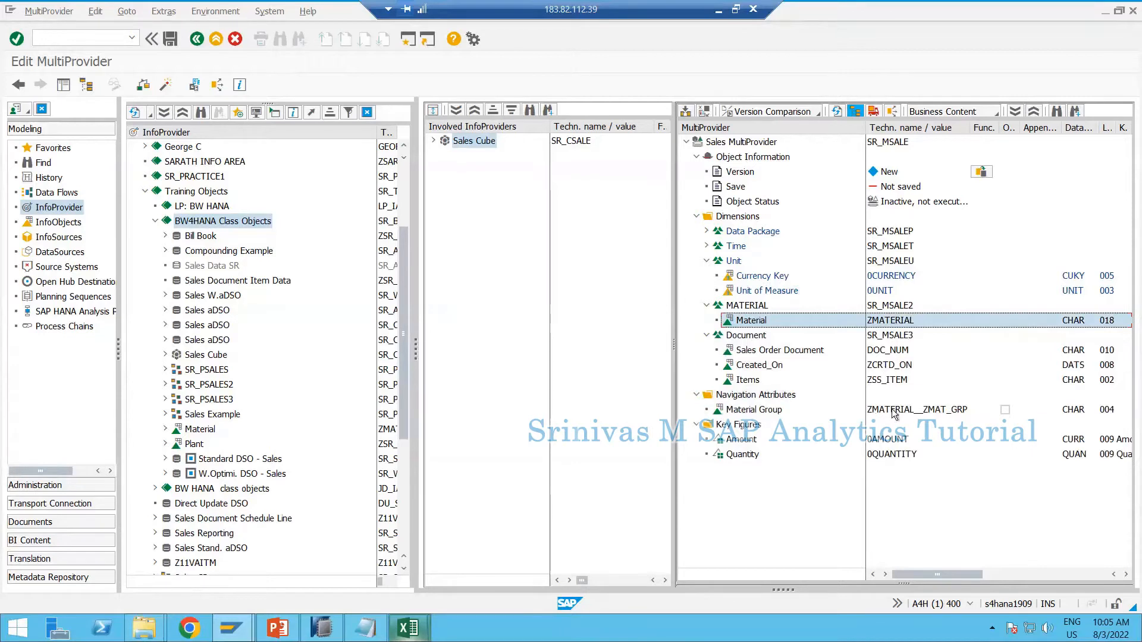
left_click(737, 398)
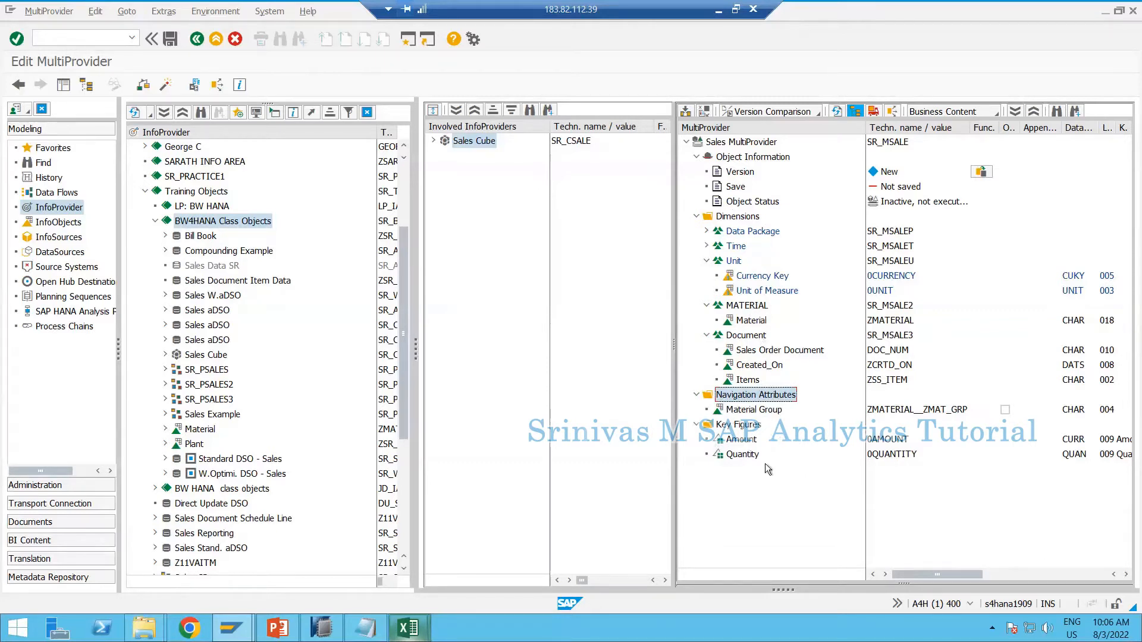
Open the identification of the Material characteristic and assign ZMATERIAL to the Sales Cube's ZMATERIAL
right_click(748, 326)
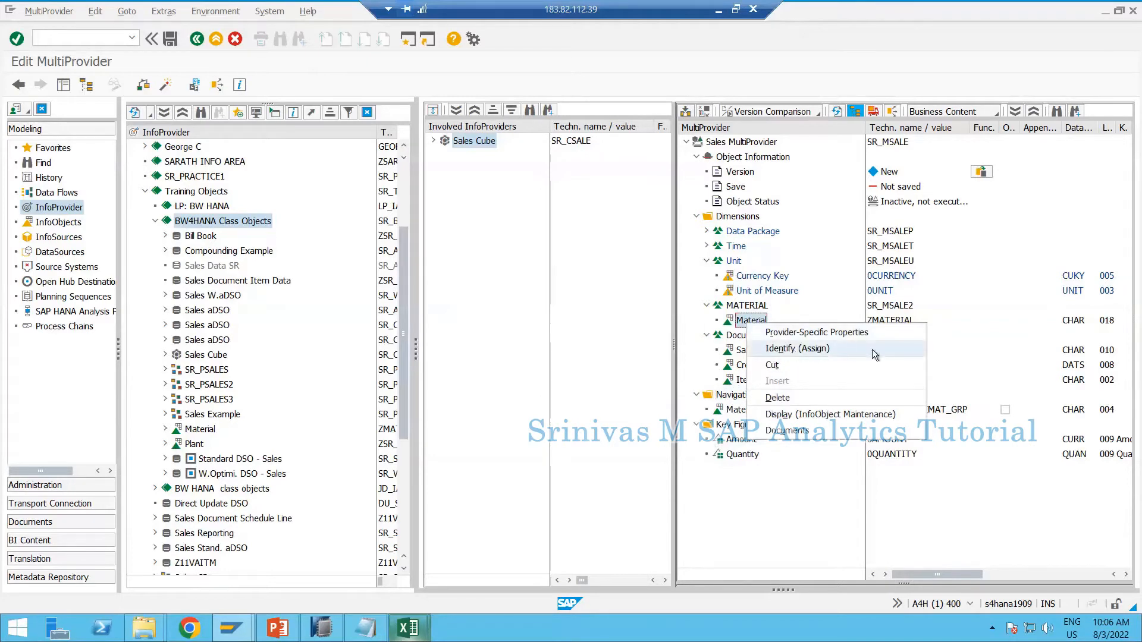
left_click(841, 348)
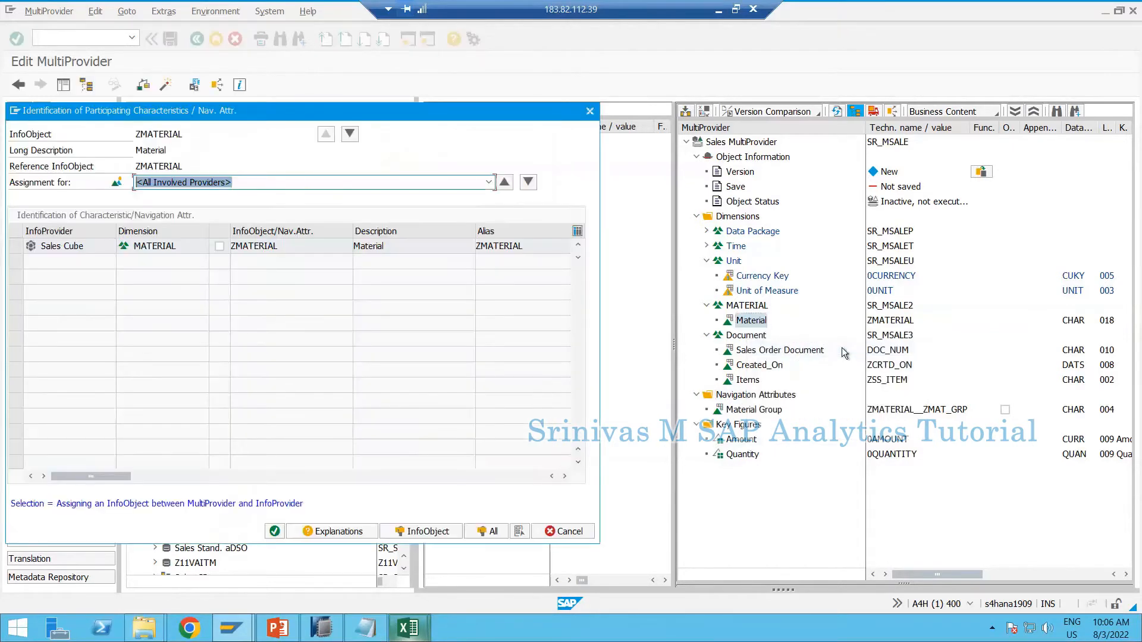
left_click_drag(331, 108, 437, 167)
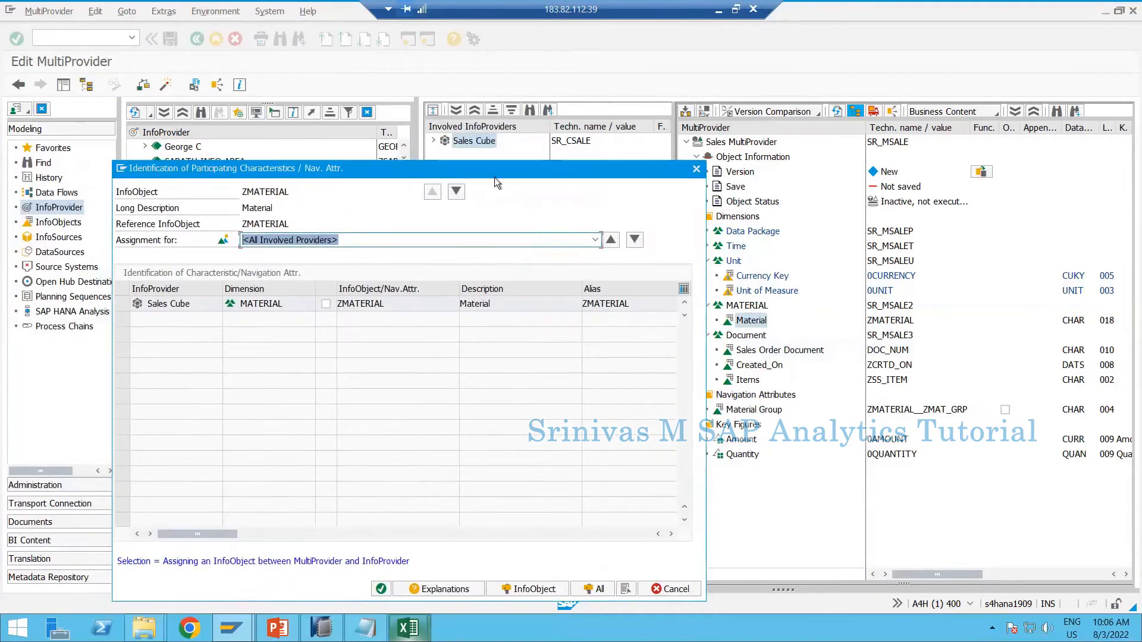
left_click_drag(494, 171, 748, 150)
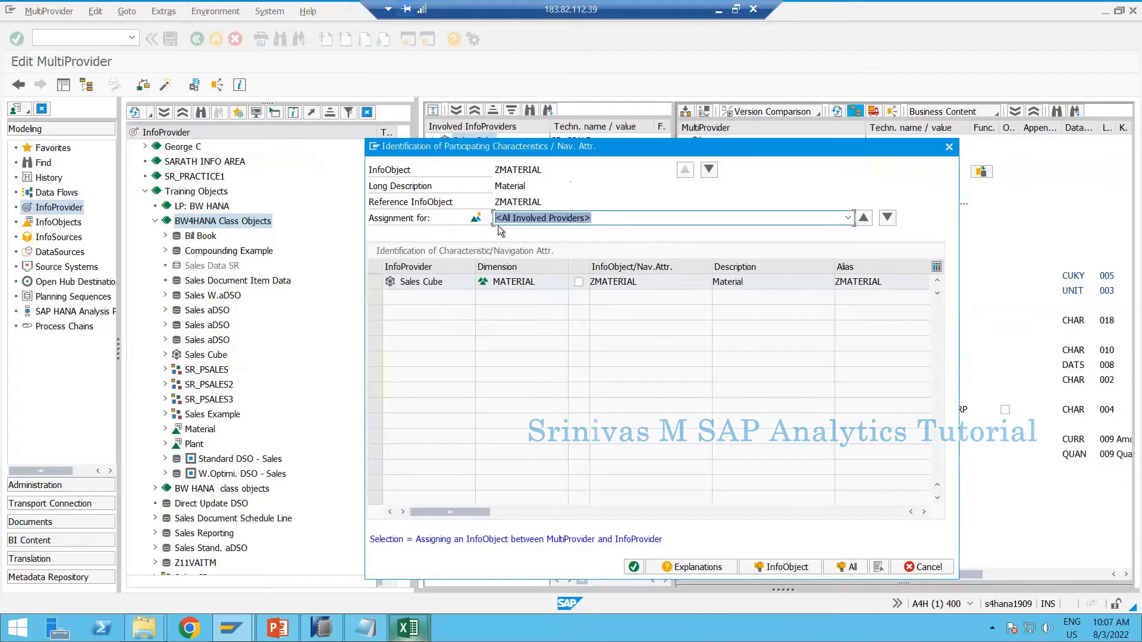
left_click_drag(499, 171, 595, 172)
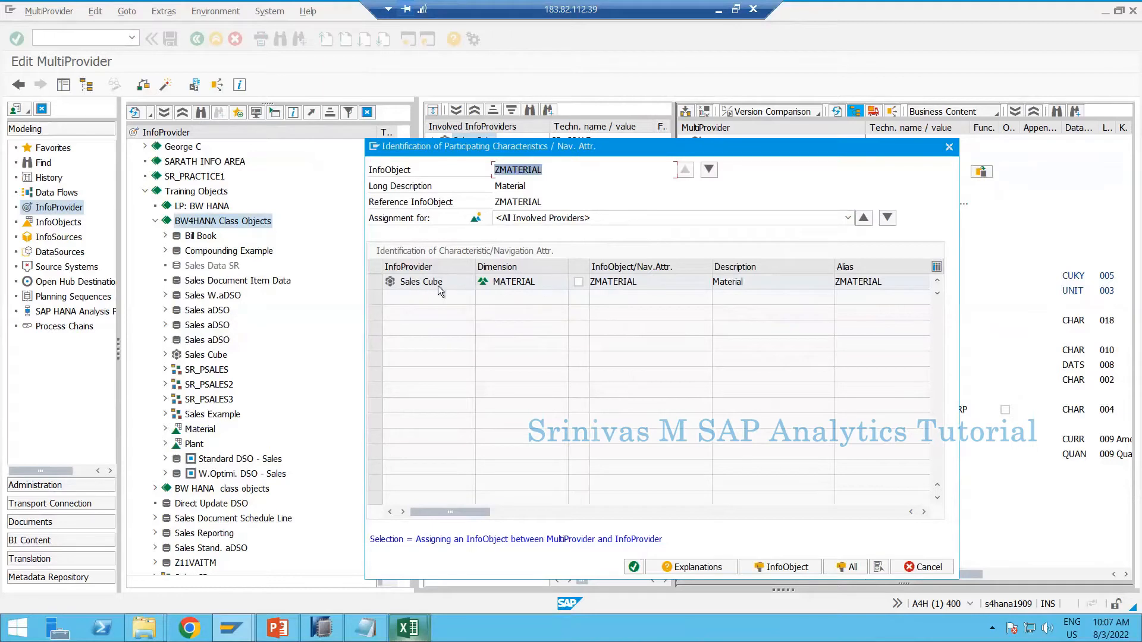
left_click(578, 282)
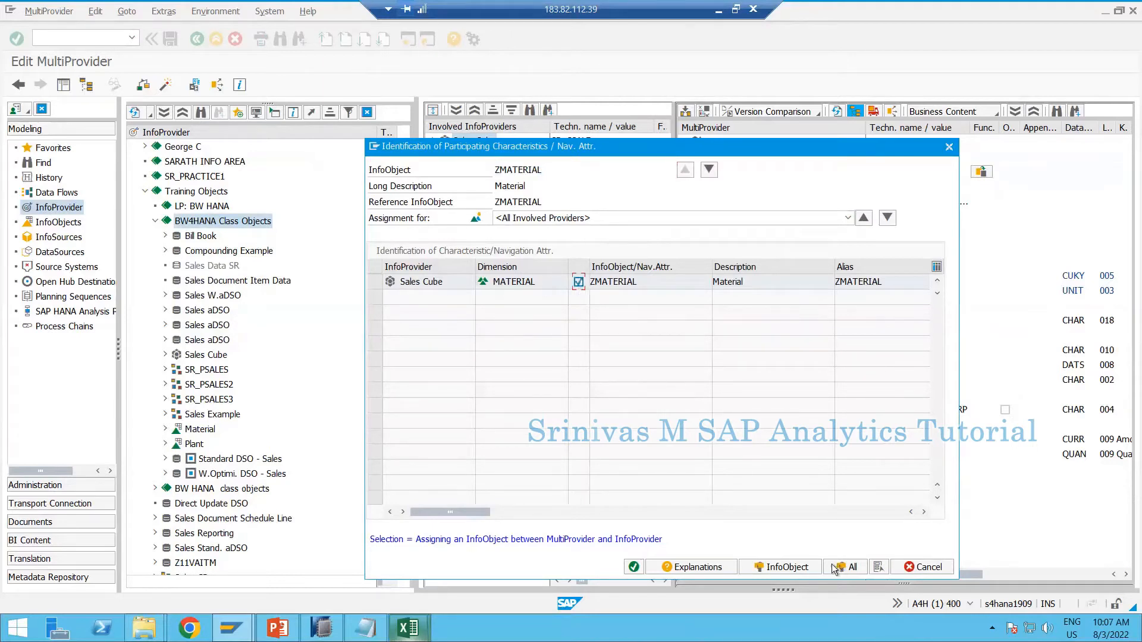
Go on to the Sales Order Document characteristic and assign DOC_NUM to the Sales Cube's DOC_NUM
left_click(709, 172)
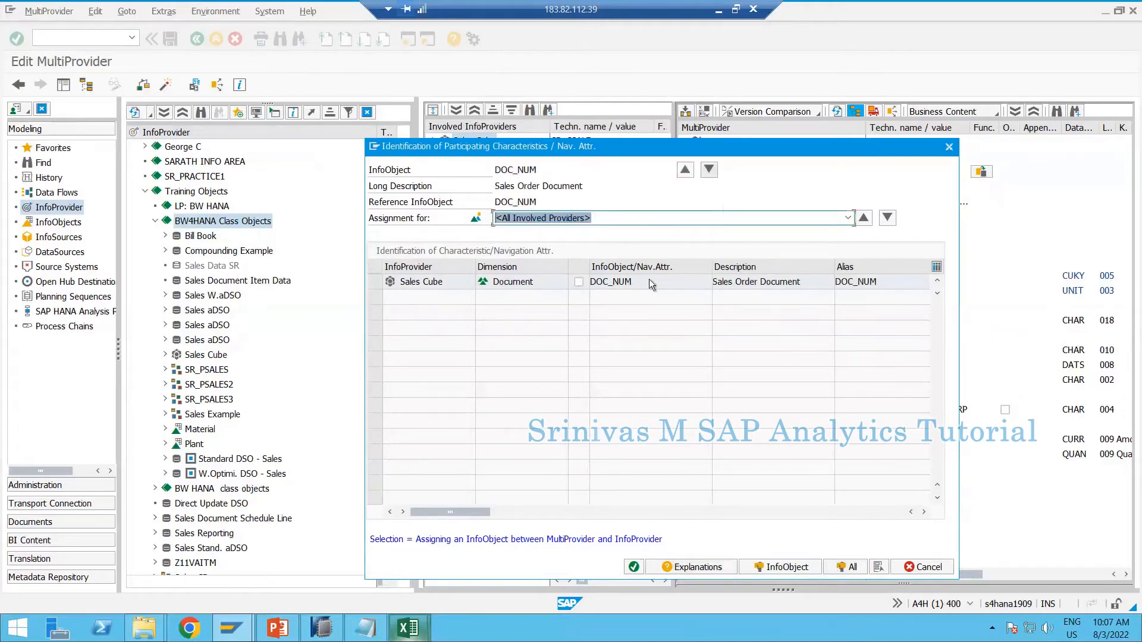
left_click(579, 283)
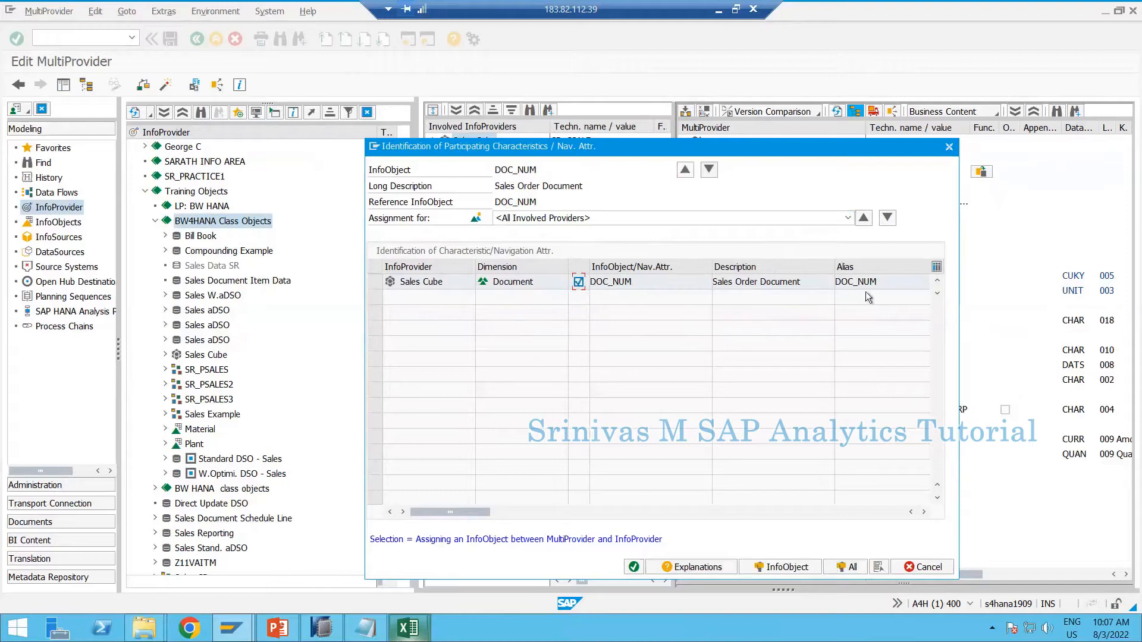
key("Tab")
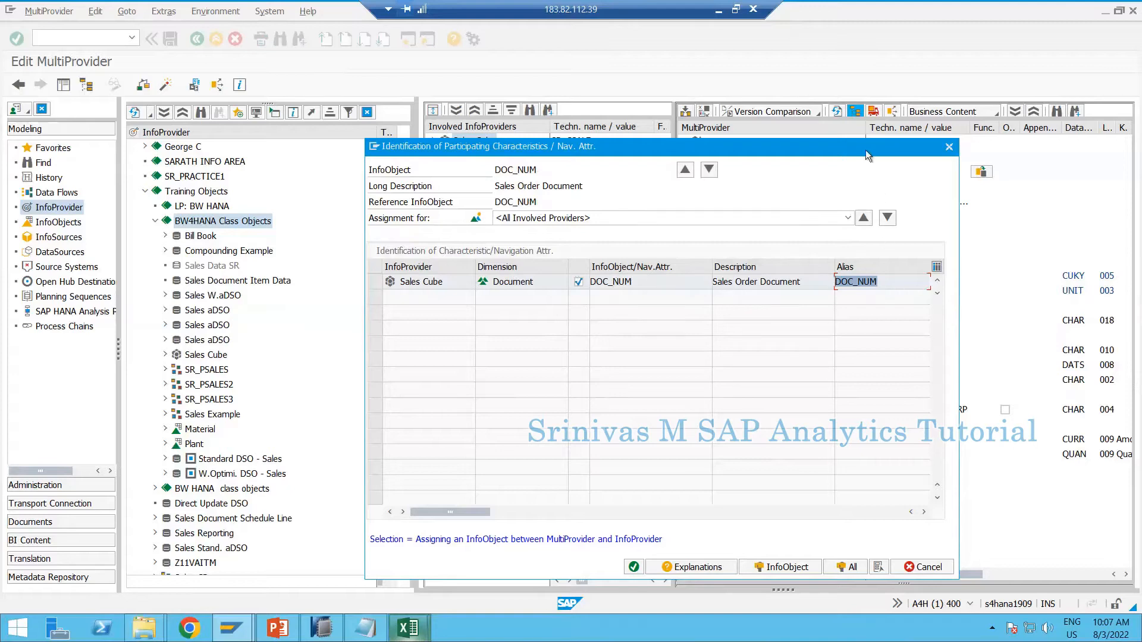
left_click_drag(631, 156, 340, 149)
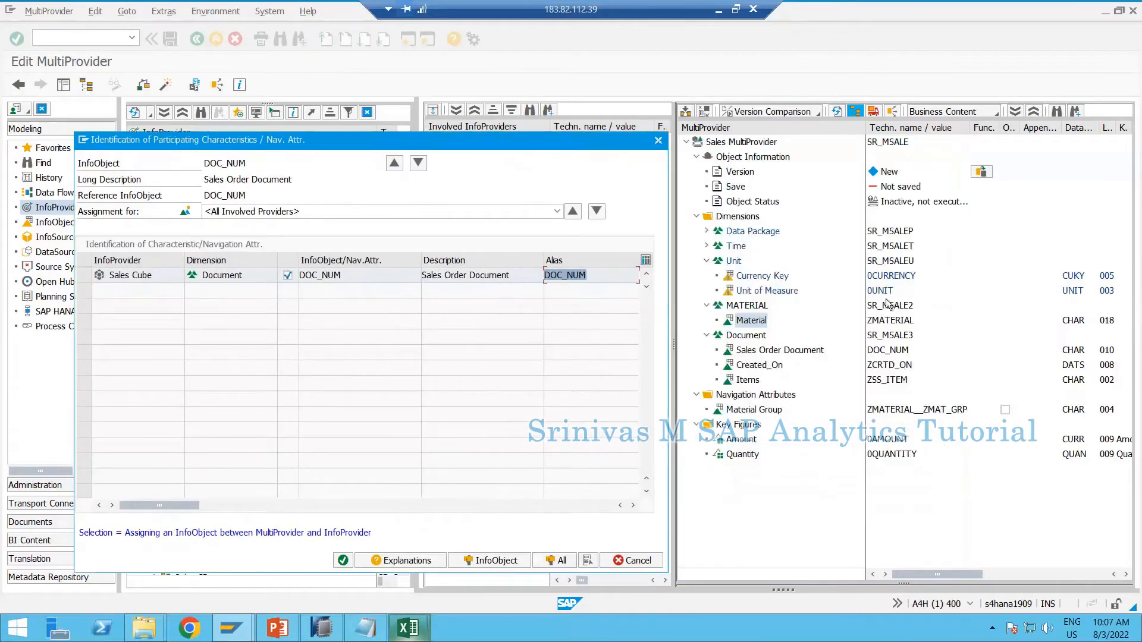
Create an assignment proposal for all InfoObjects, check it for ZCRTD_ON and ZSS_ITEM, and accept the characteristic identification
left_click(417, 163)
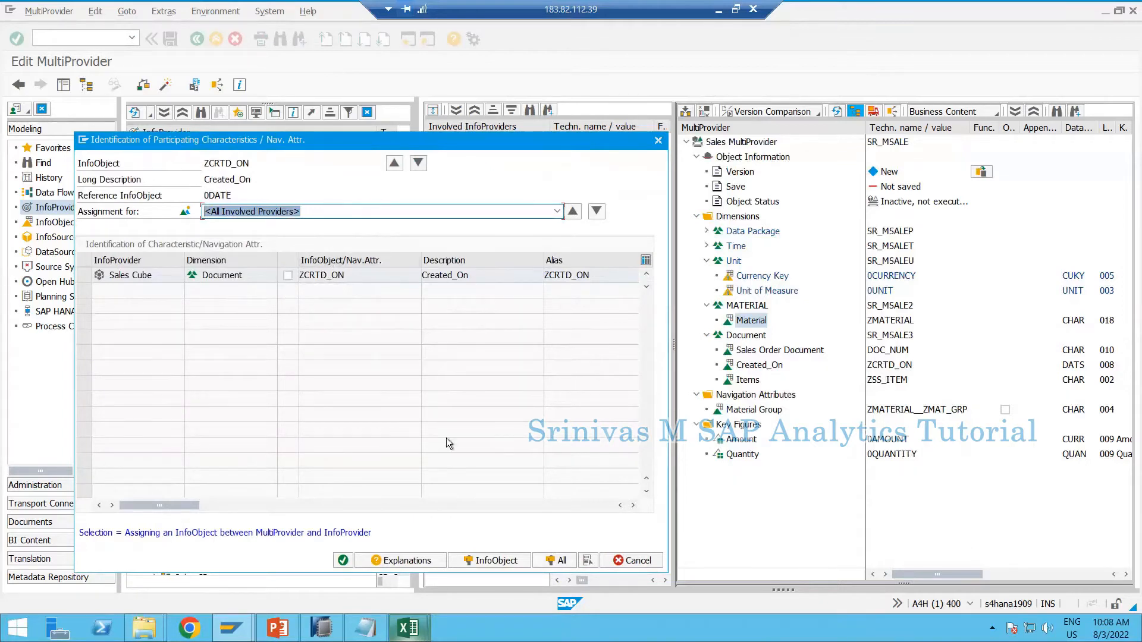
left_click(553, 561)
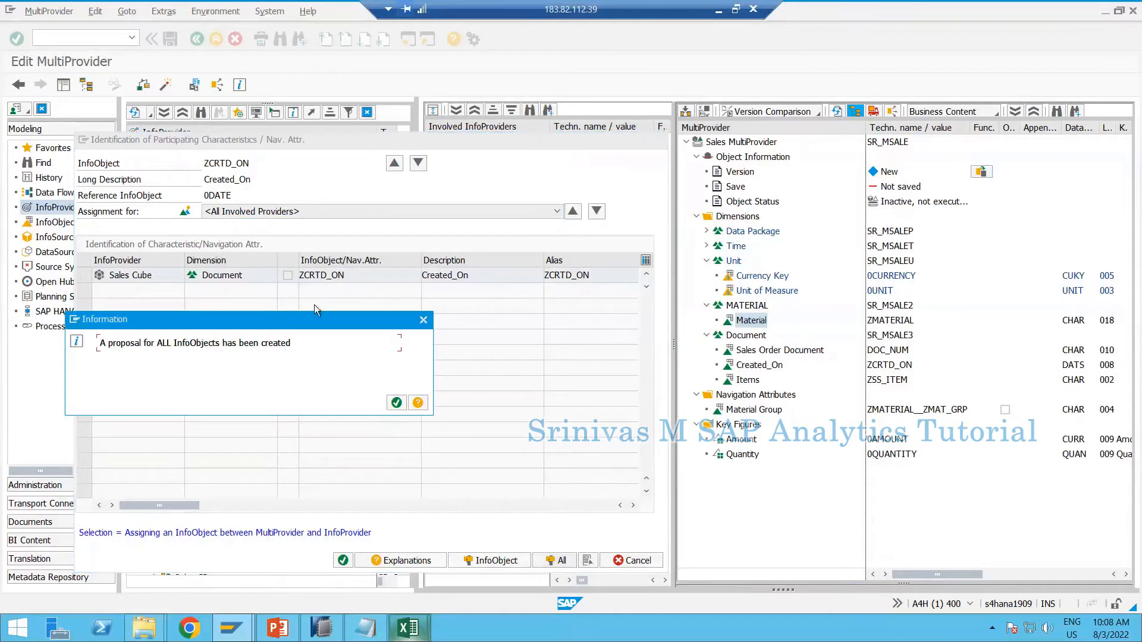
left_click(395, 404)
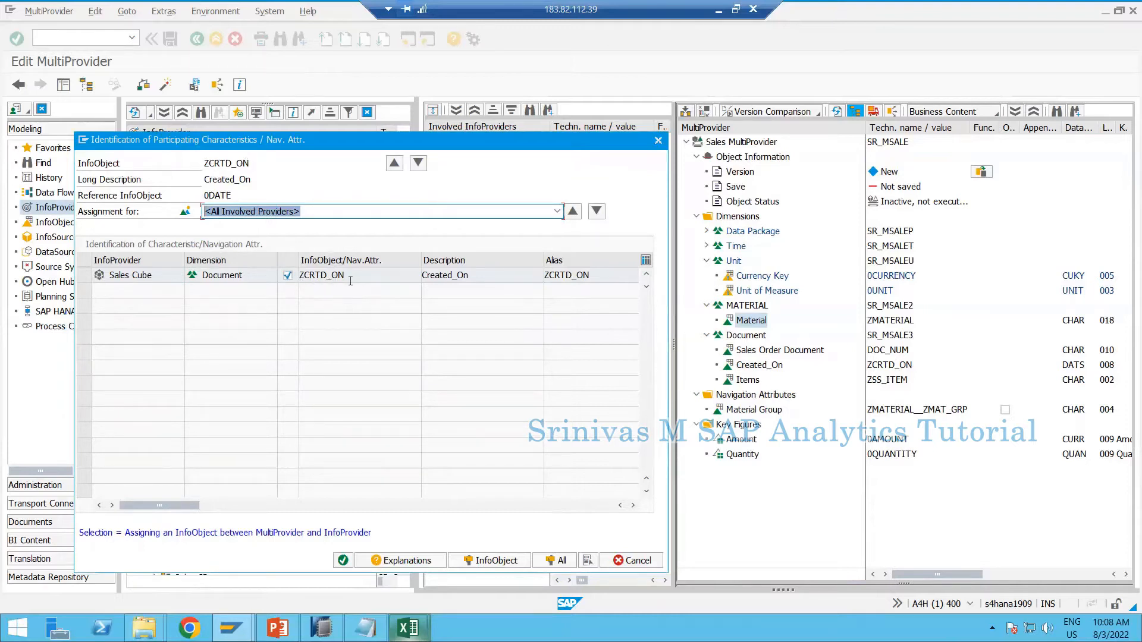
left_click_drag(351, 281, 295, 278)
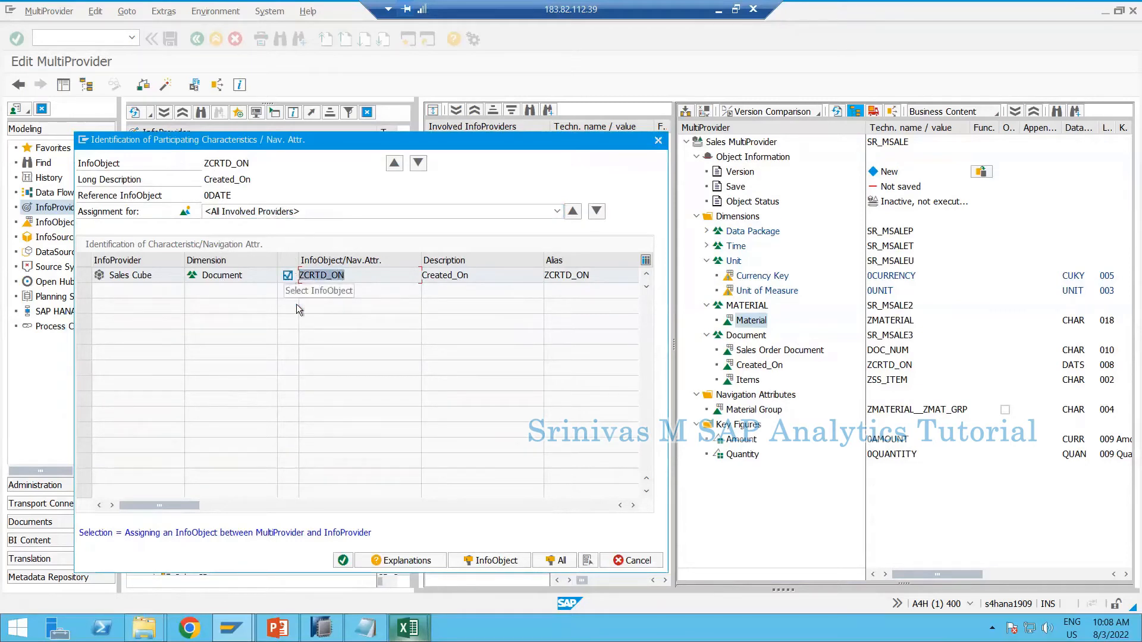
left_click(418, 162)
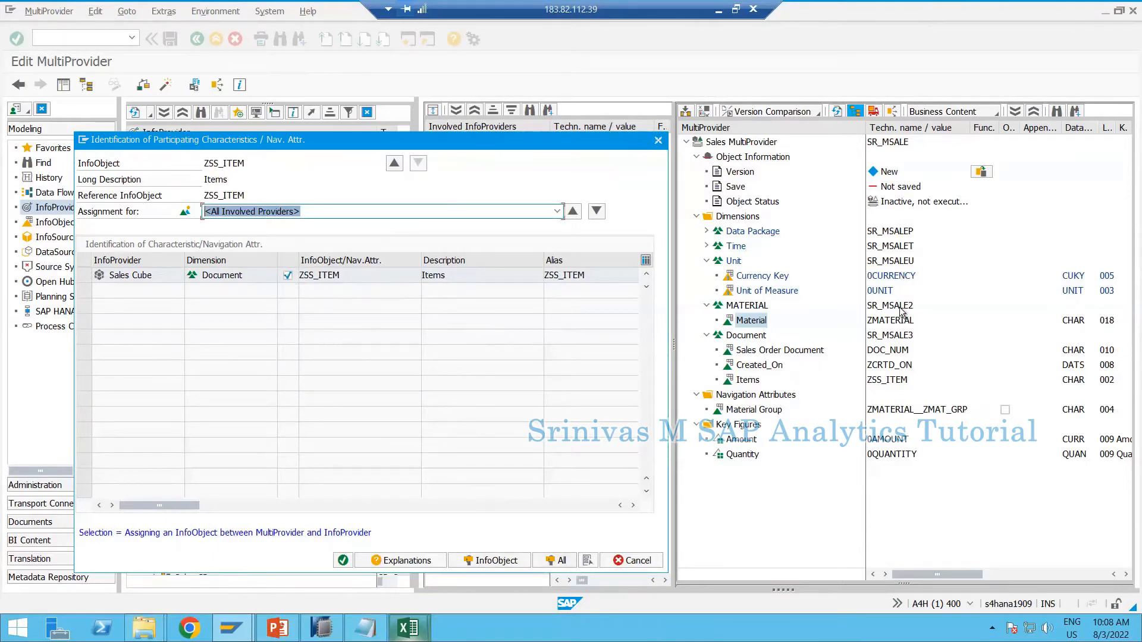
left_click(344, 562)
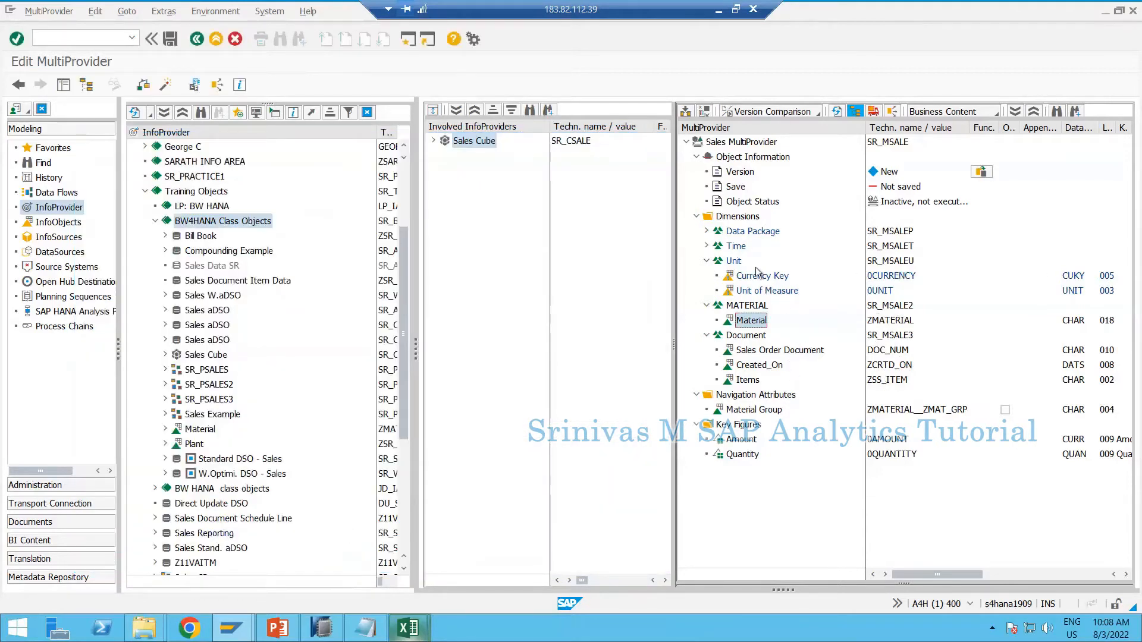
left_click(762, 220)
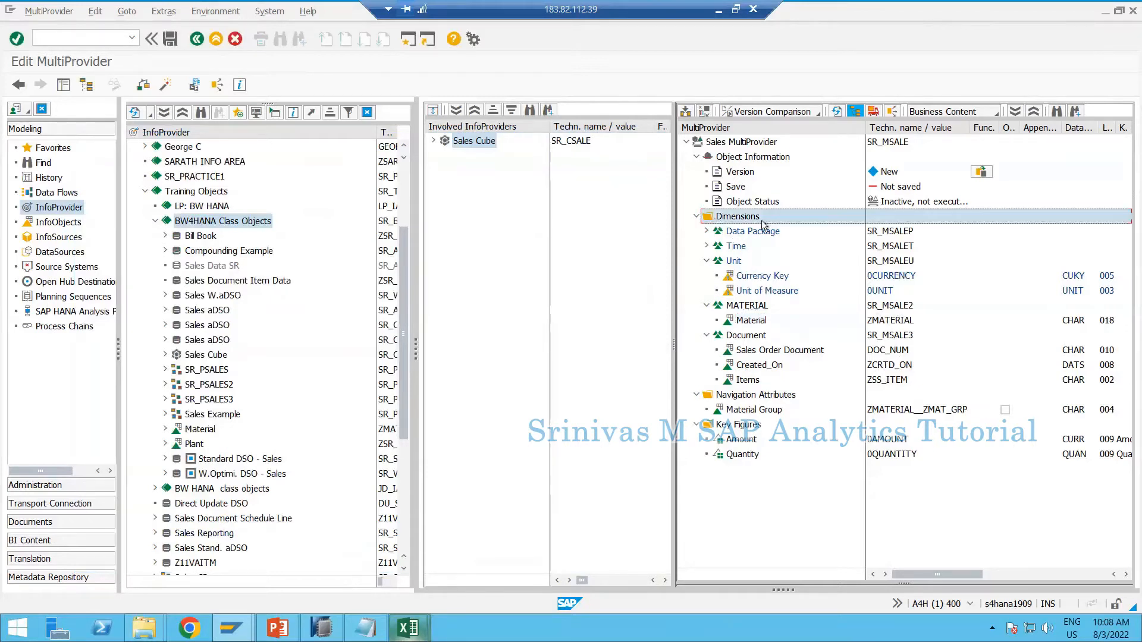
Assign the key figures 0AMOUNT and 0QUANTITY to their Sales Cube counterparts and accept the key figure selection
left_click(712, 426)
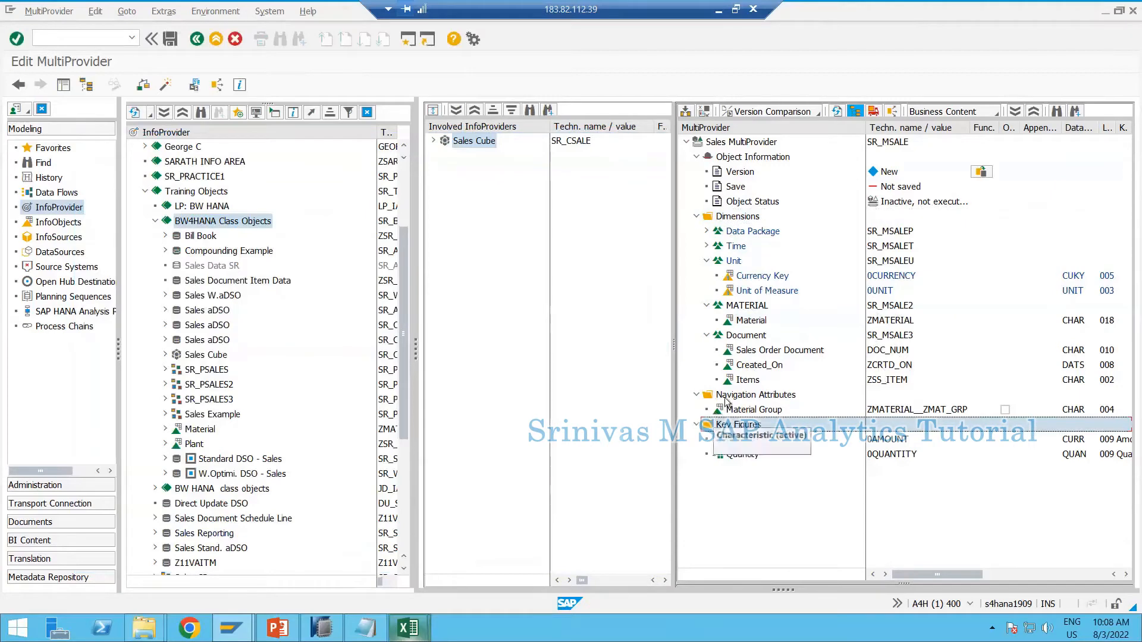
left_click(730, 398)
right_click(739, 441)
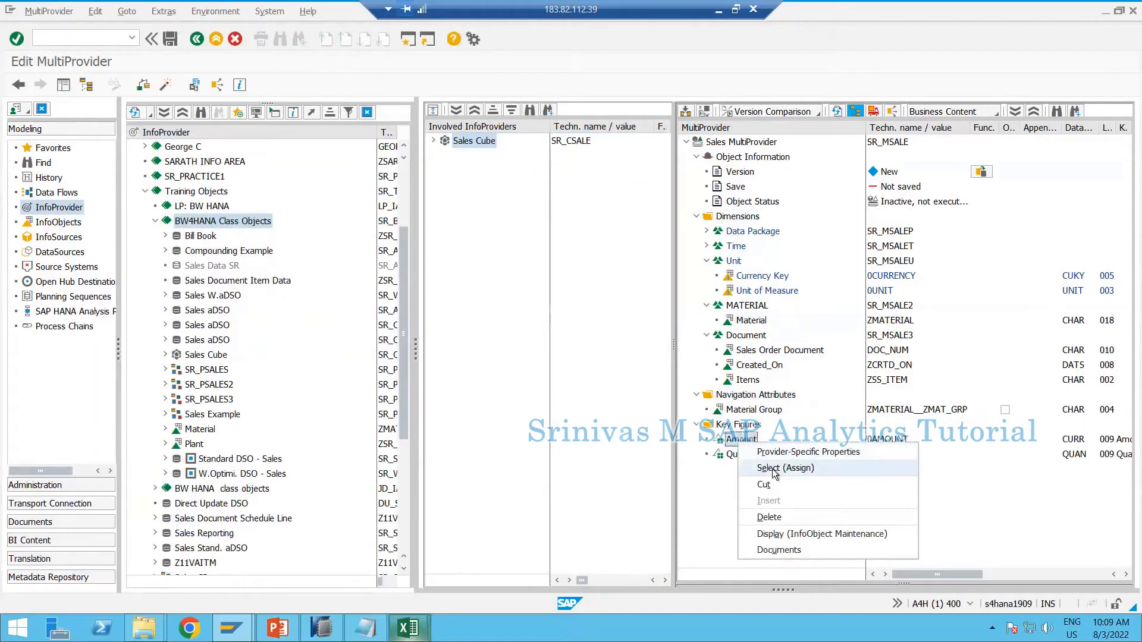
left_click(774, 468)
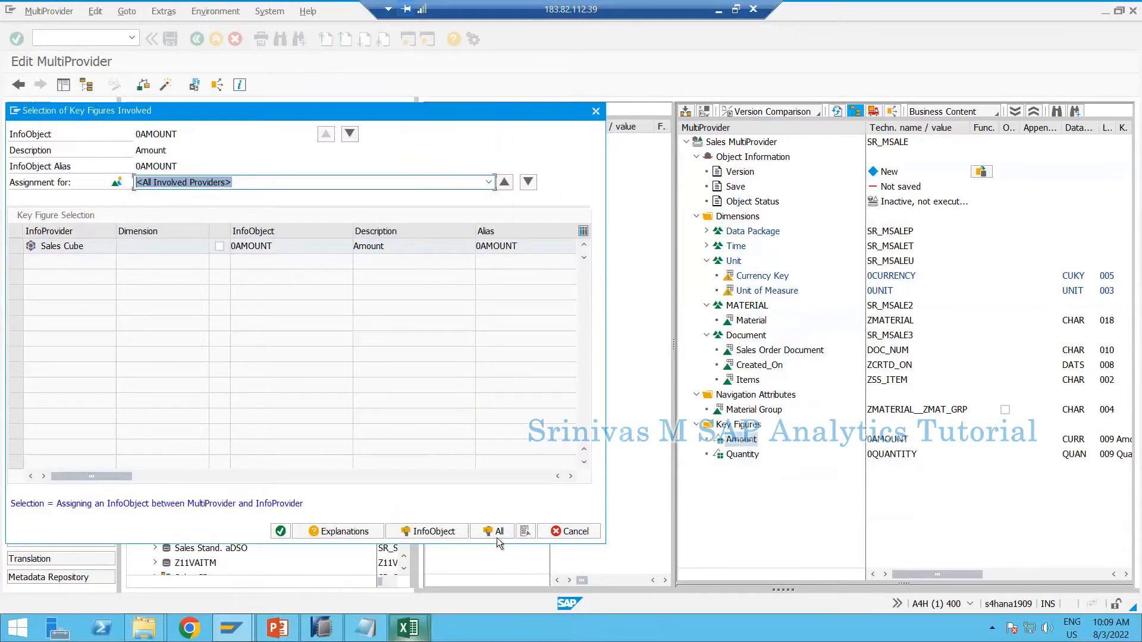
left_click(220, 245)
left_click(349, 134)
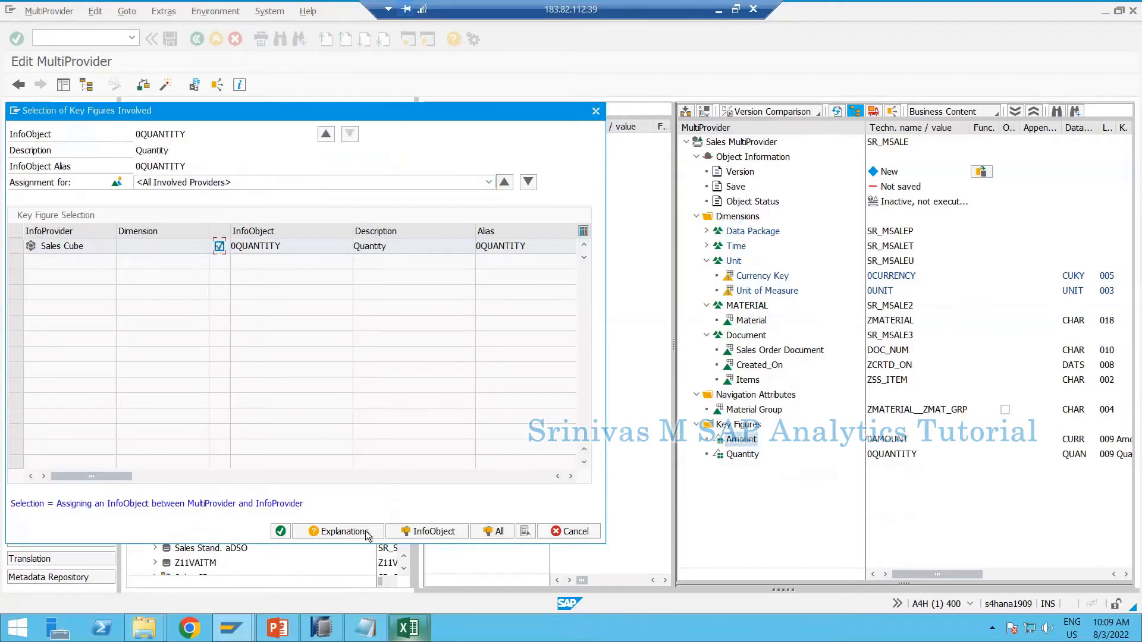
left_click(281, 531)
Reopen the Amount key figure's assignment to check its Sales Cube selection, leaving it without changes
right_click(730, 440)
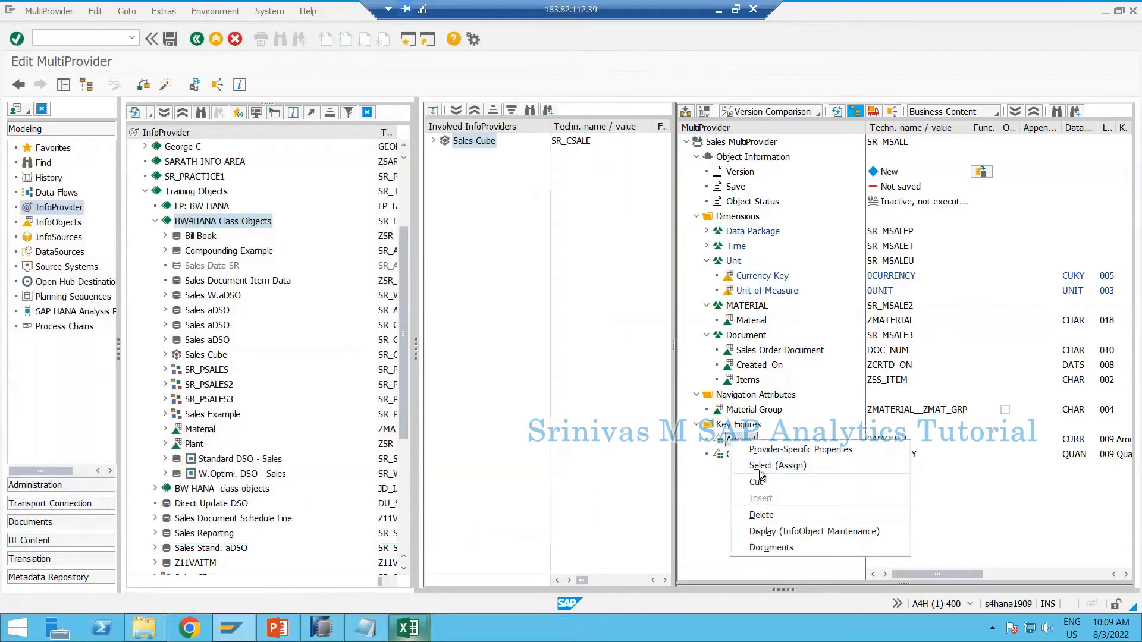
left_click(773, 465)
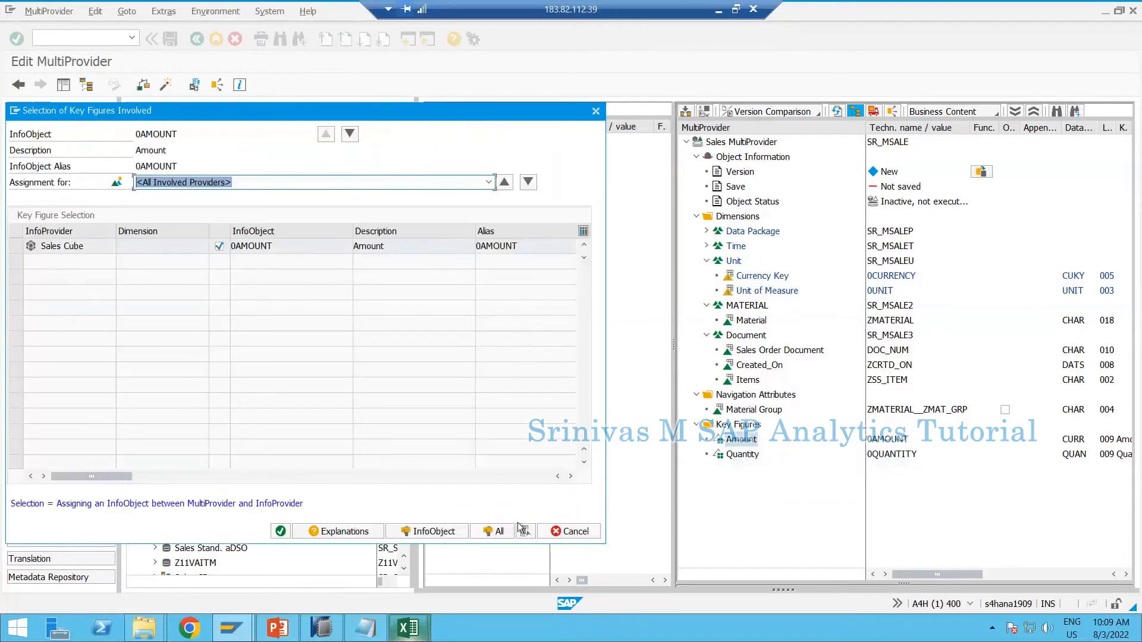
left_click(570, 531)
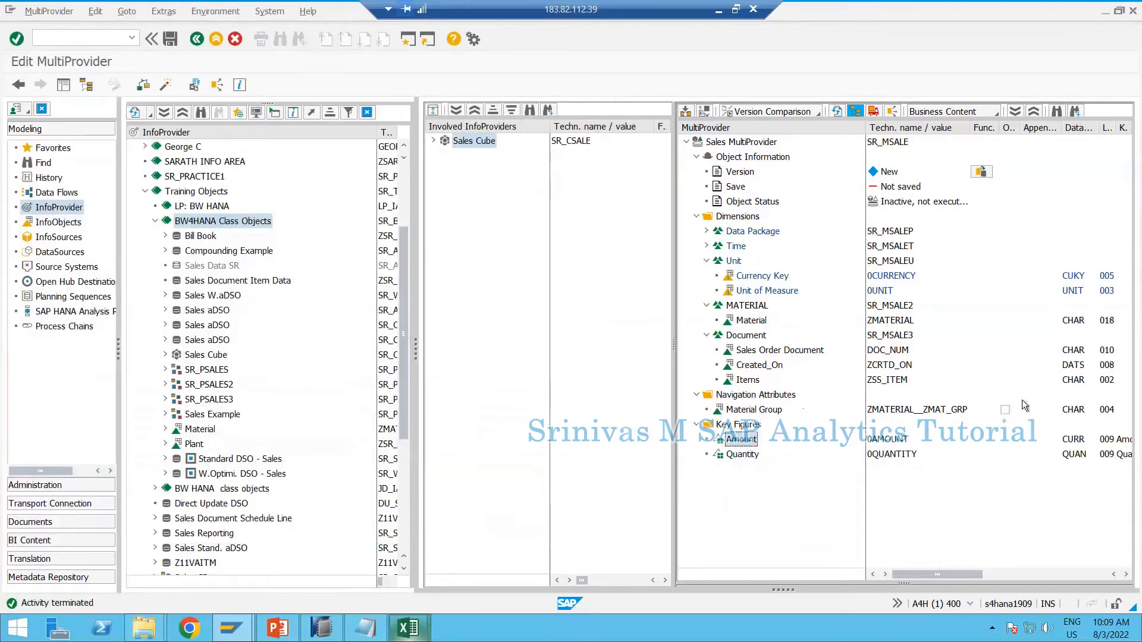
Enable the Material Group navigation attribute and assign it to the Sales Cube's ZMATERIAL__ZMAT_GRP
left_click(1005, 411)
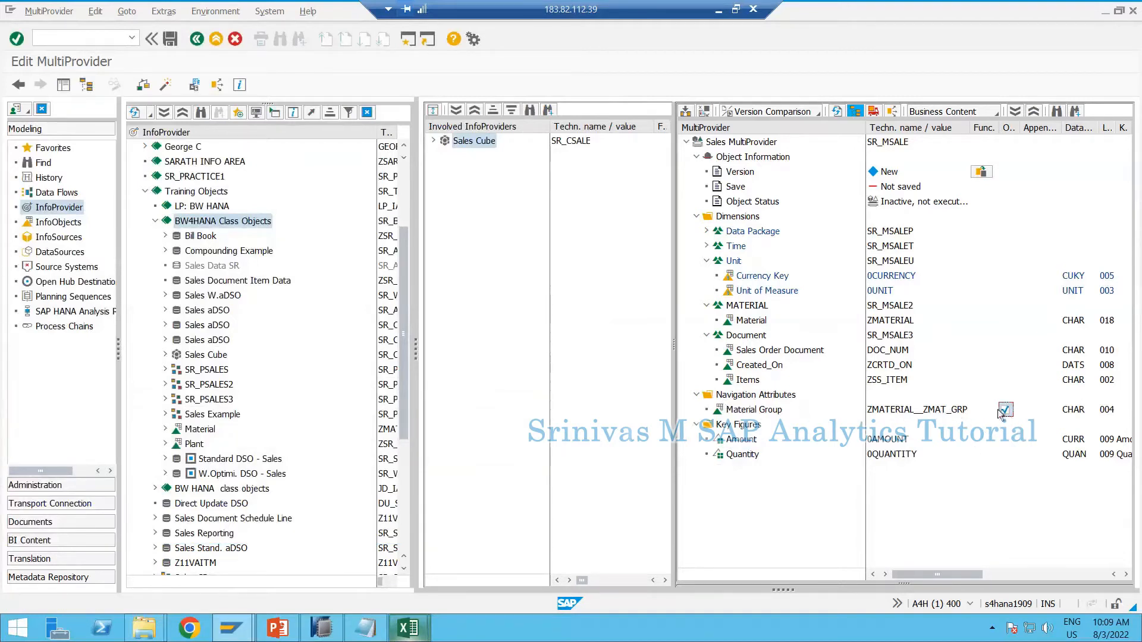
right_click(736, 412)
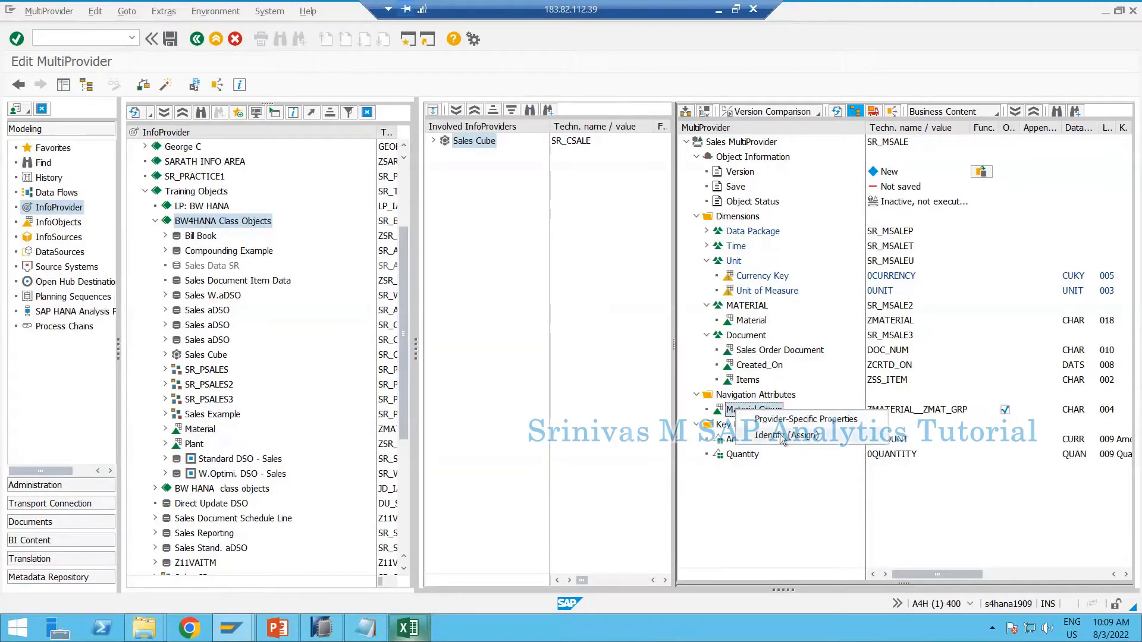
left_click(782, 436)
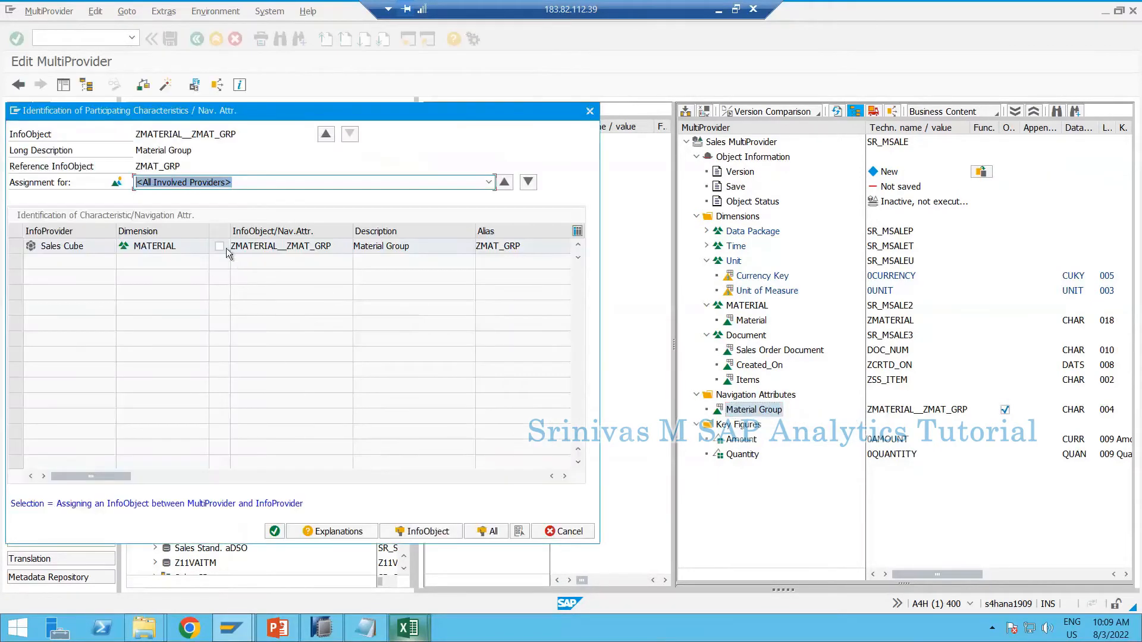
left_click(221, 246)
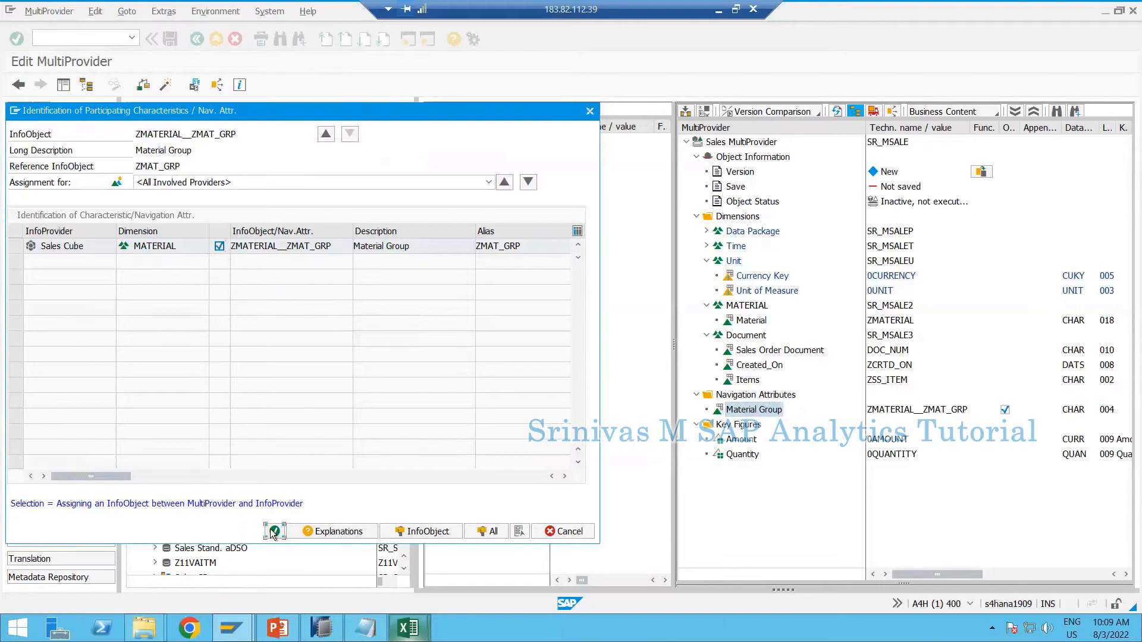
left_click(274, 531)
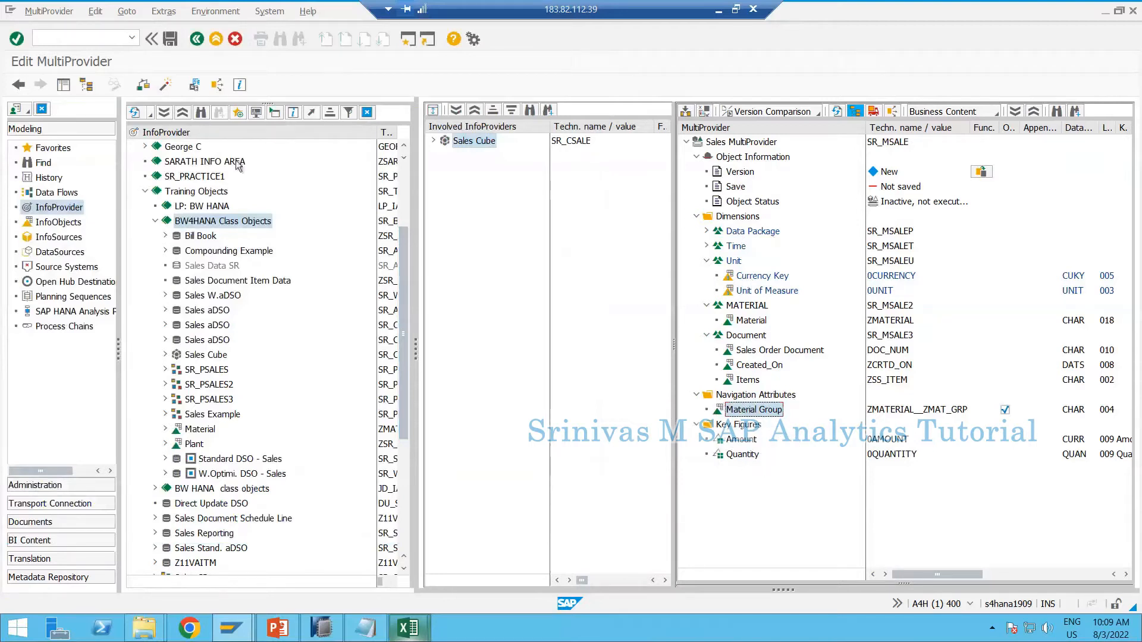
Activate the Sales MultiProvider despite the check warnings and close the activation log
left_click(167, 85)
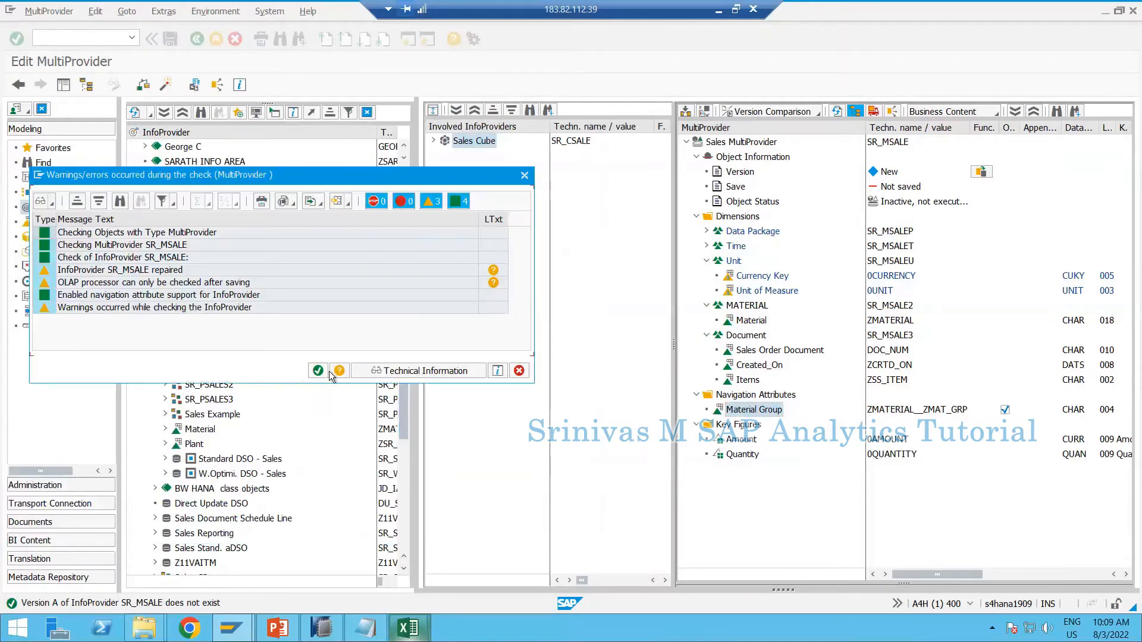
left_click(325, 372)
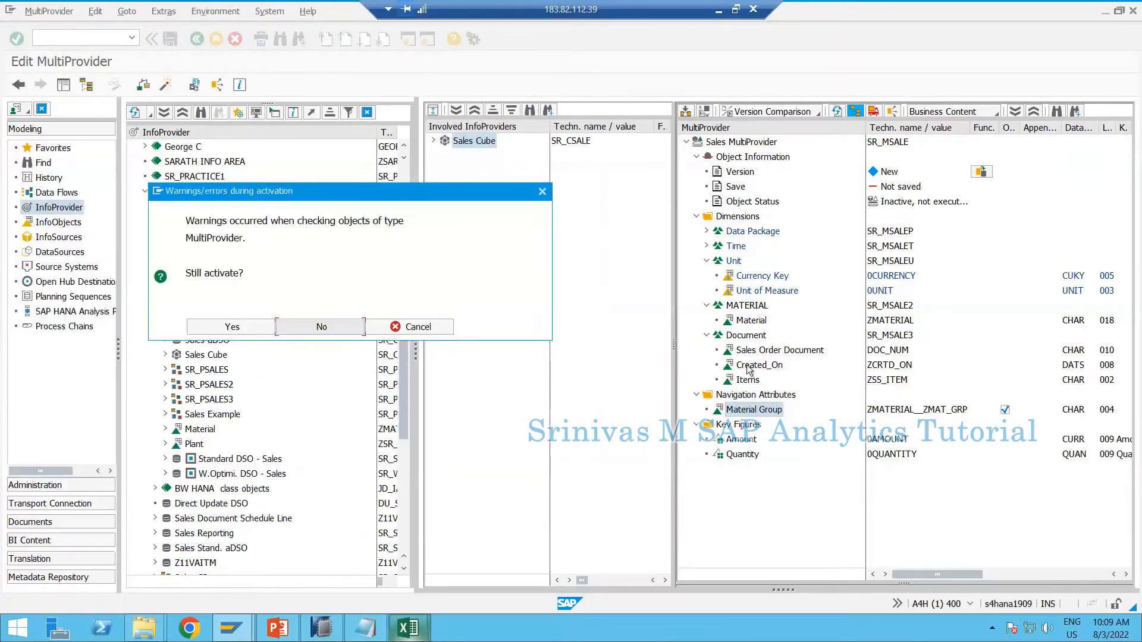
left_click(231, 329)
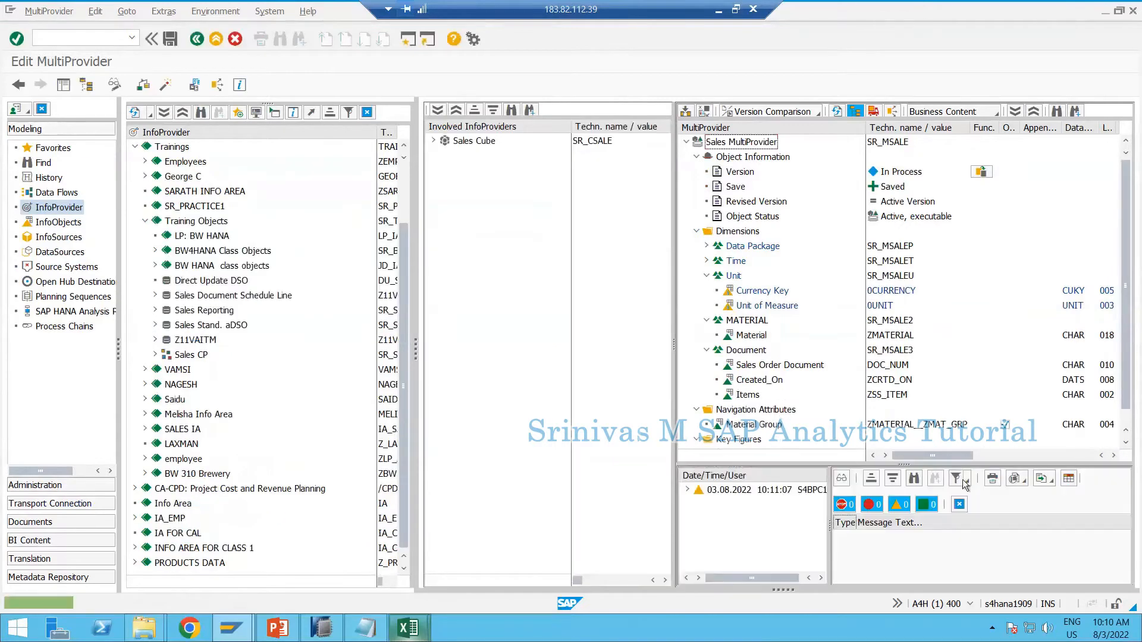
left_click(959, 504)
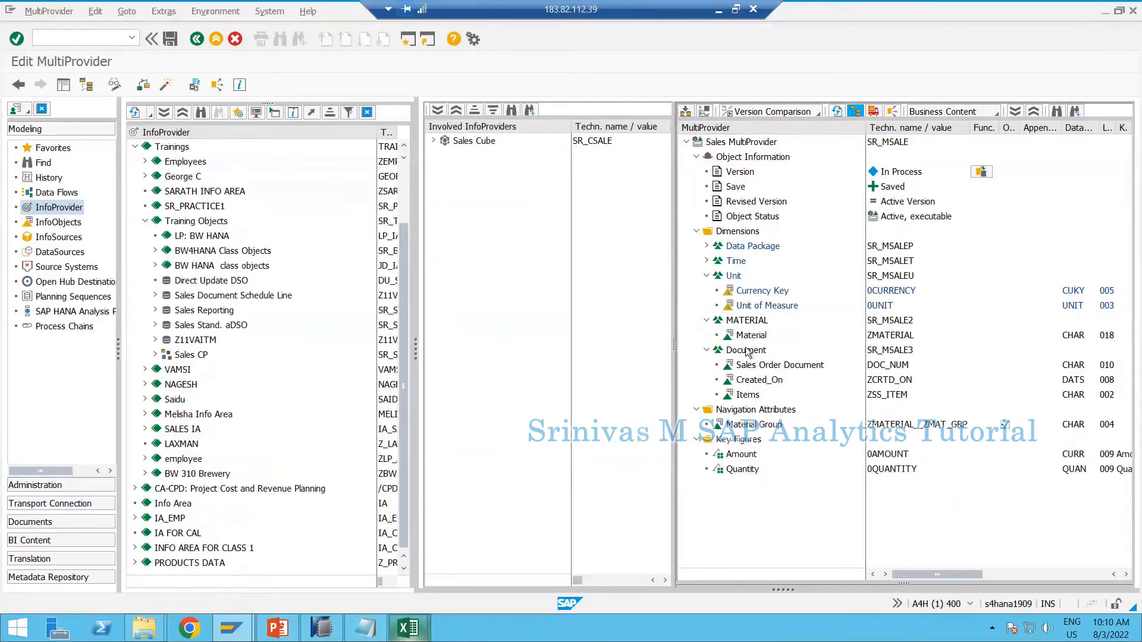
Check the Created_On characteristic's identification with the Sales Cube and leave it without changes
right_click(761, 381)
left_click(777, 404)
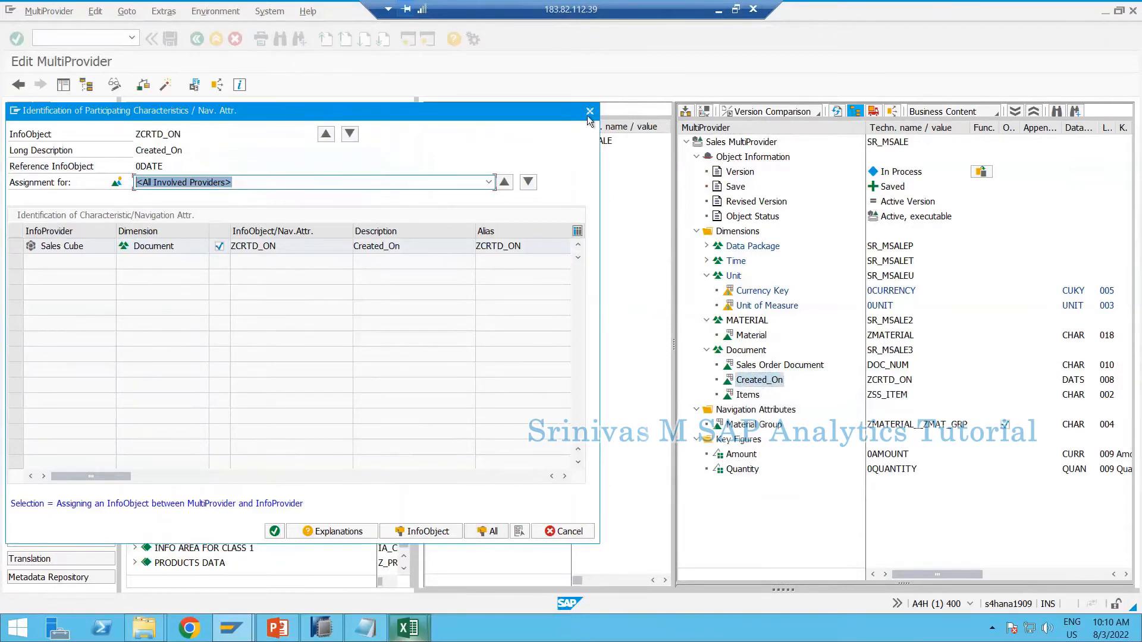
key("F12")
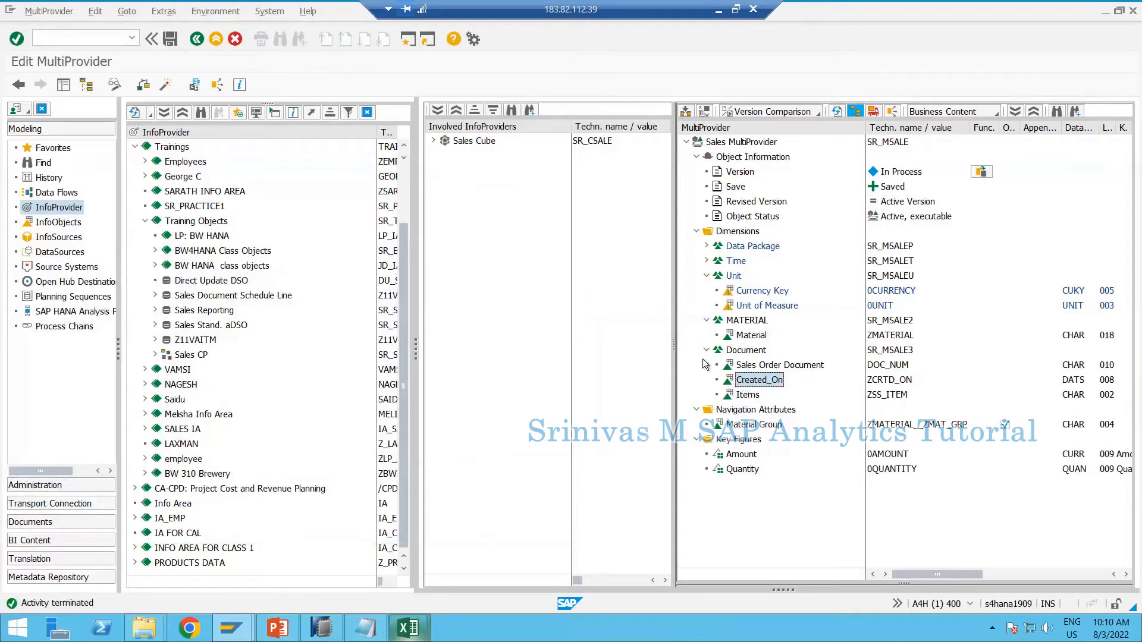
Examine how the Items characteristic ZSS_ITEM is identified with the Sales Cube, leaving the assignment as it is
left_click(738, 395)
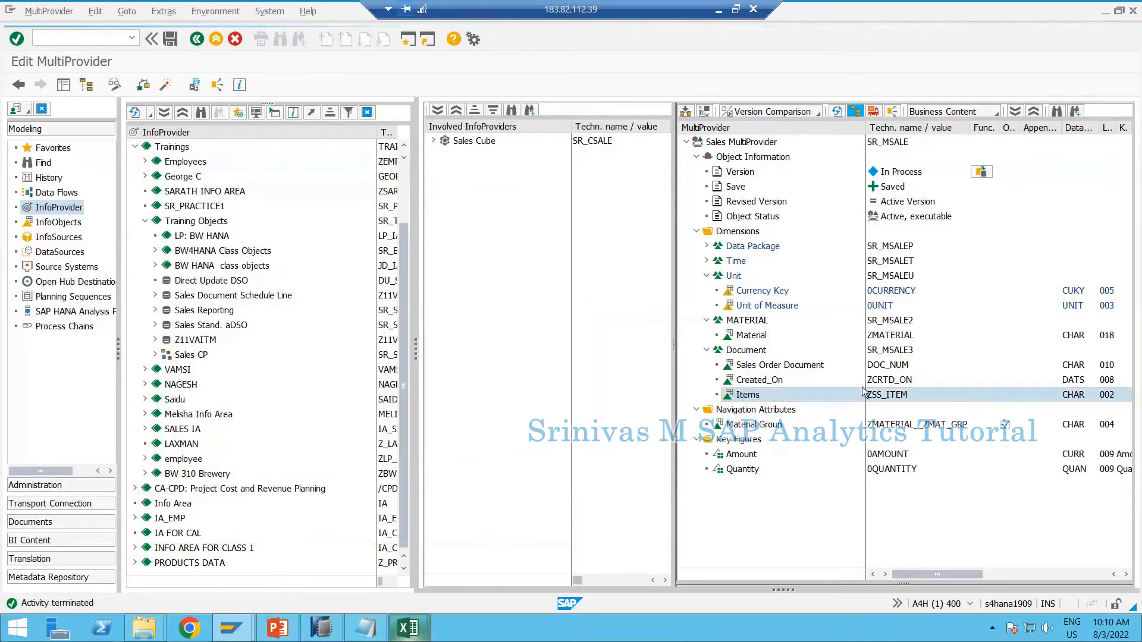
right_click(735, 394)
key("Escape")
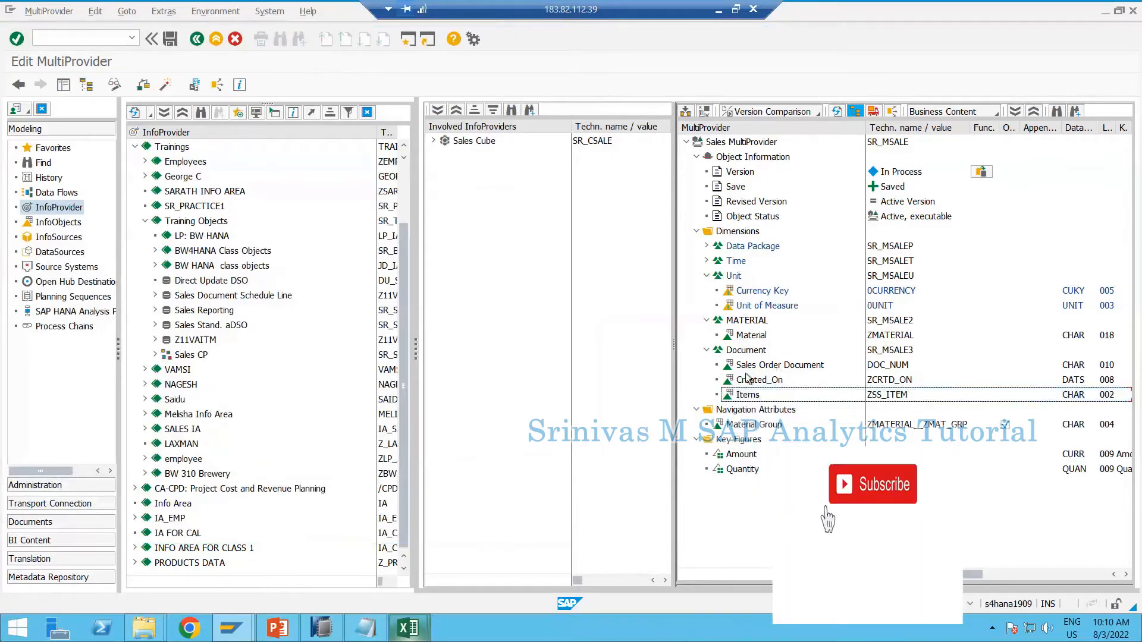
right_click(750, 396)
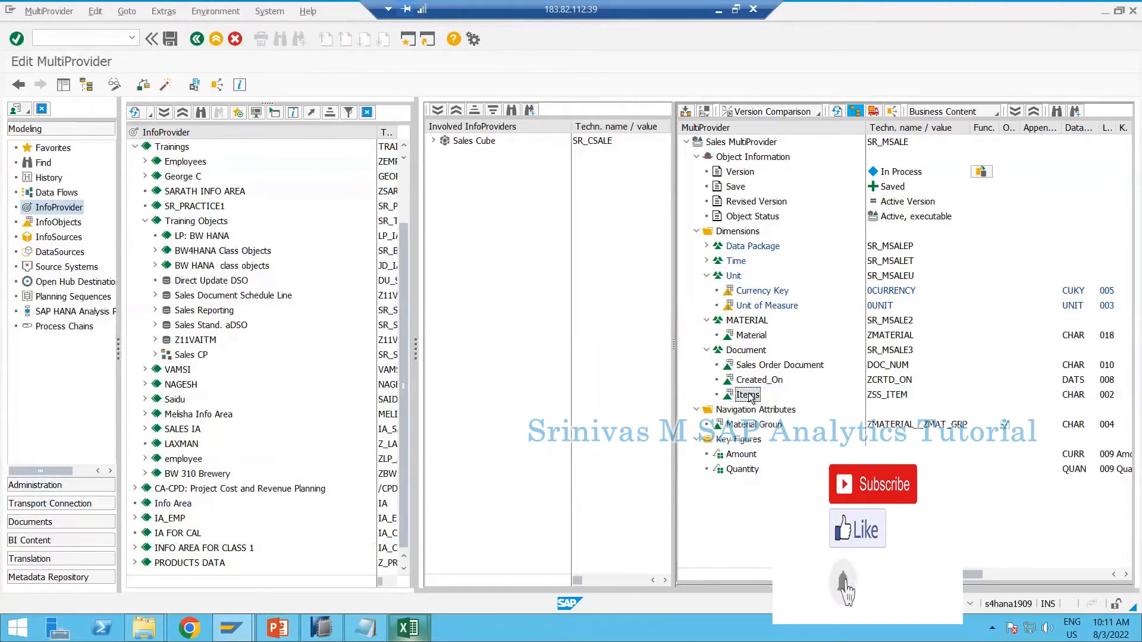
left_click(791, 419)
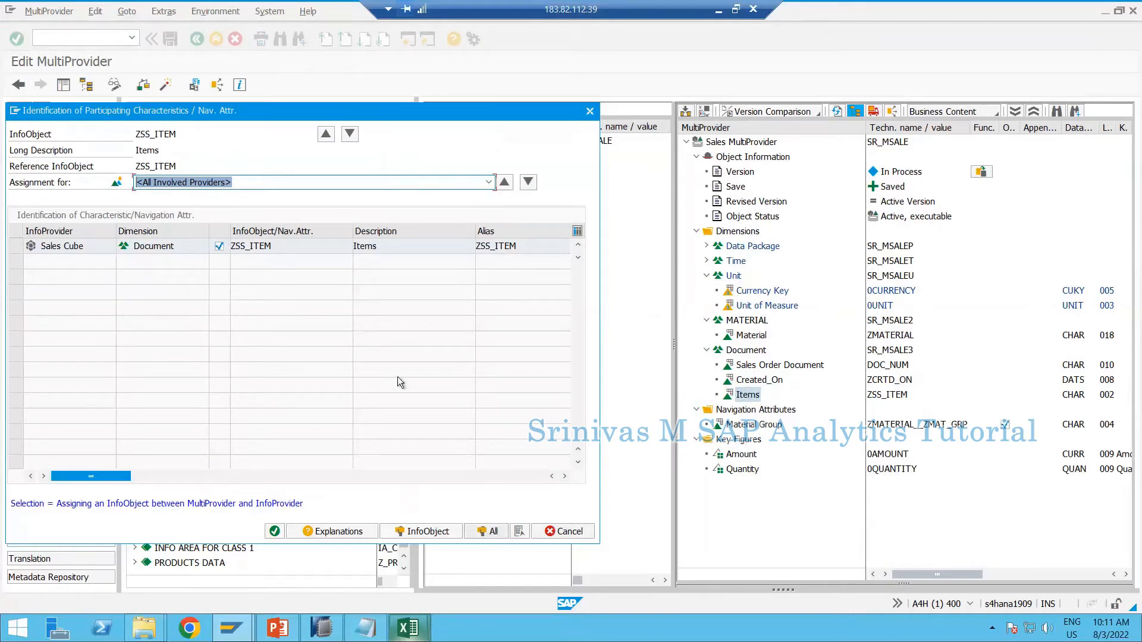
left_click(220, 245)
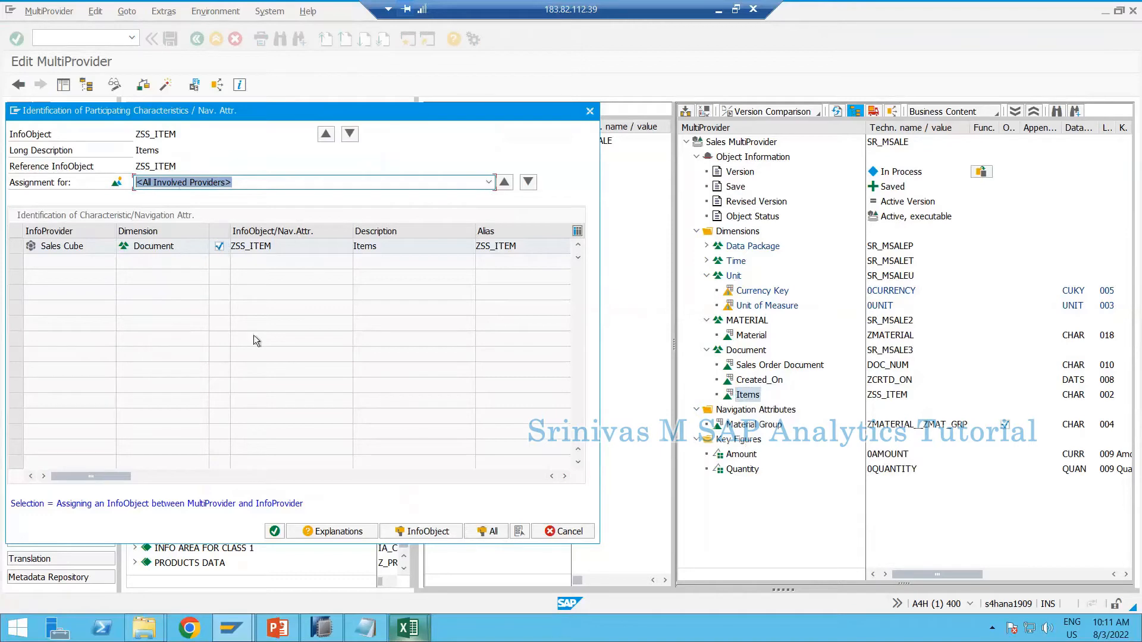
left_click(566, 532)
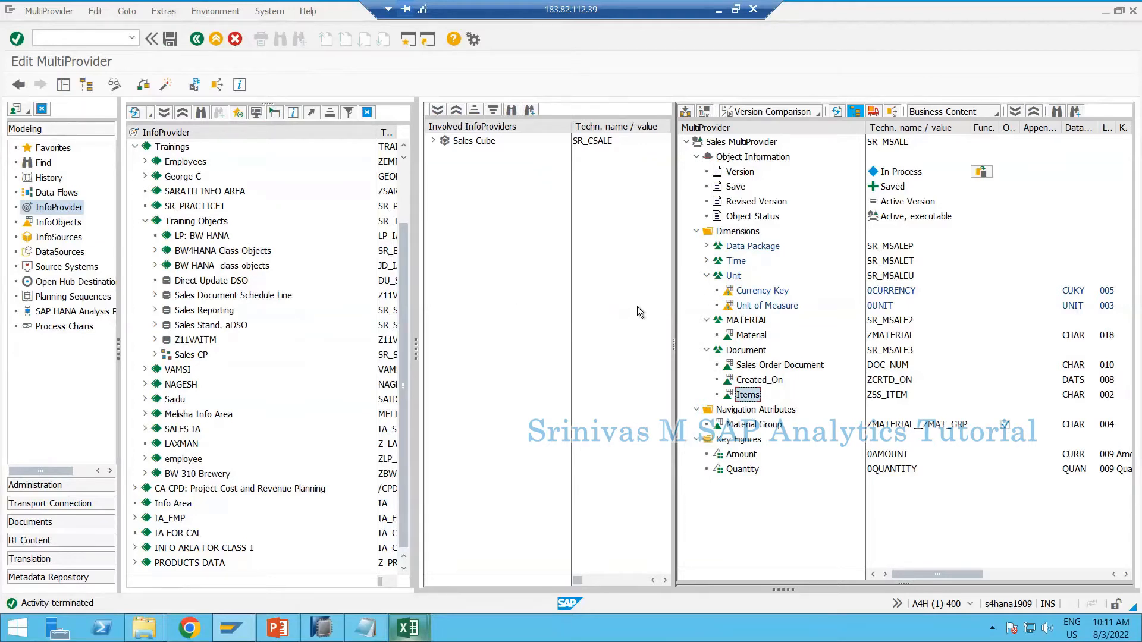
left_click(745, 396)
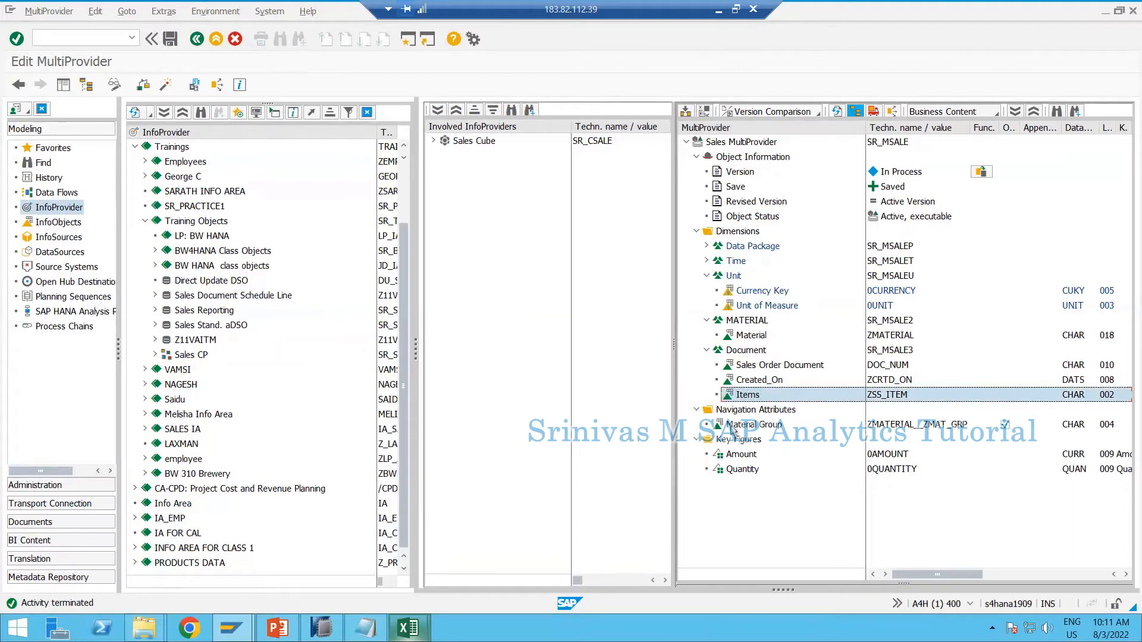
right_click(742, 395)
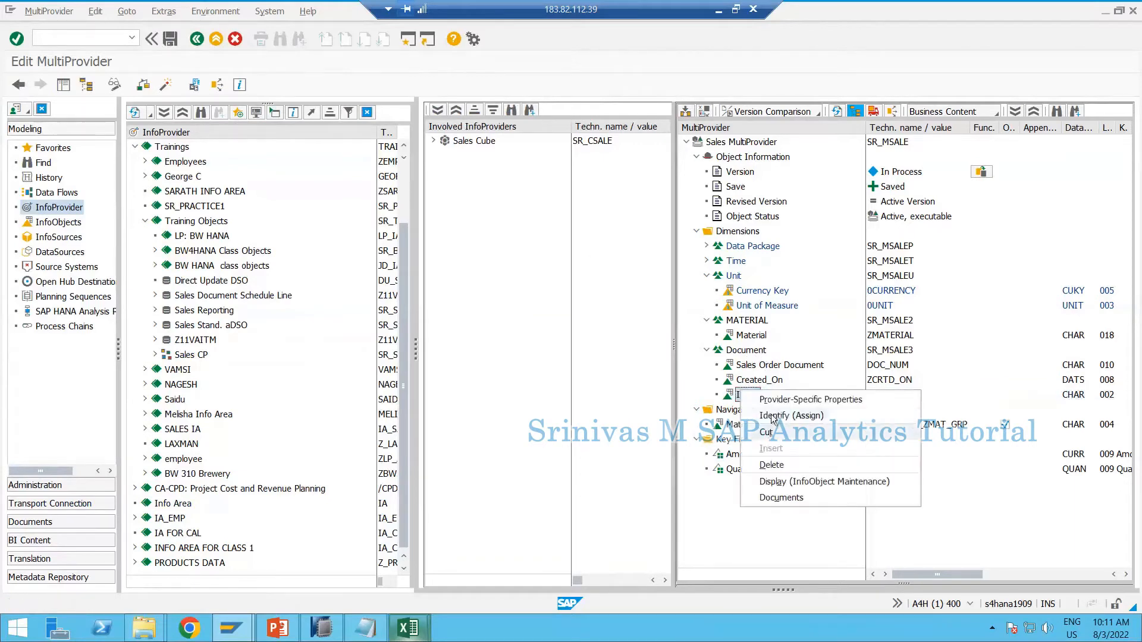
left_click(763, 414)
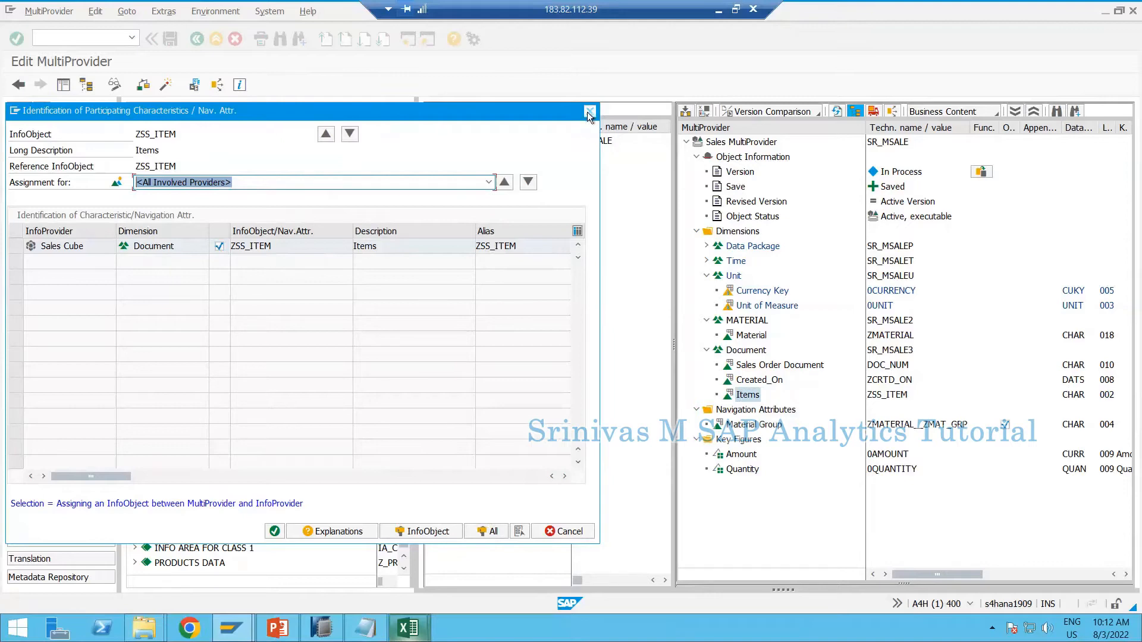
left_click(589, 112)
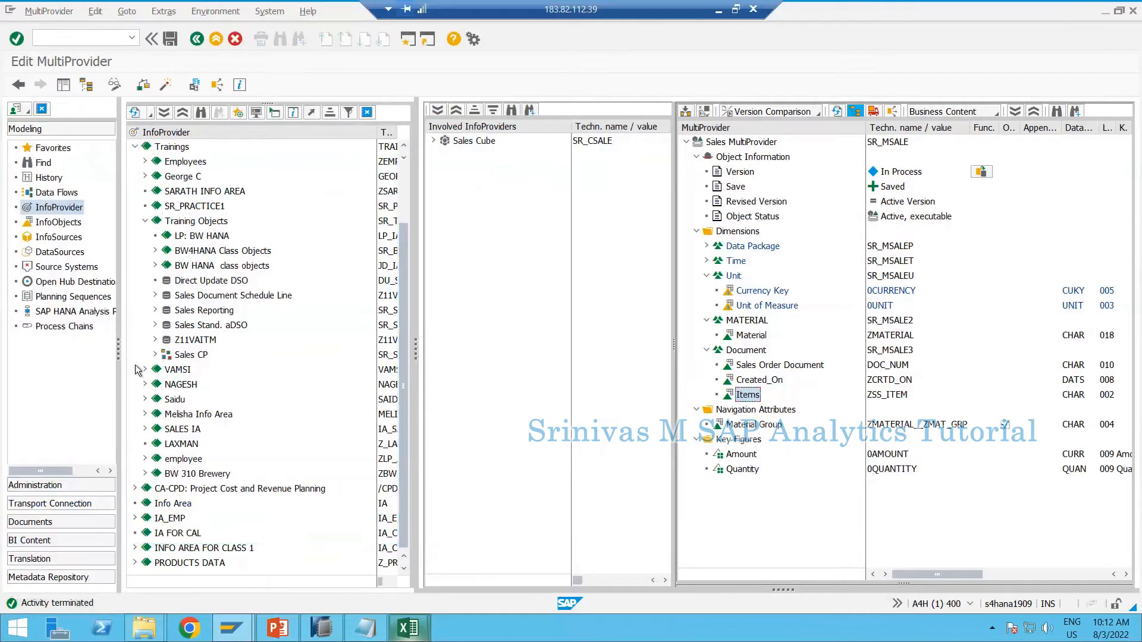
Expand BW4HANA Class Objects and the Sales MultiProvider beneath it to view the InfoProviders it contains
left_click(159, 272)
left_click(157, 251)
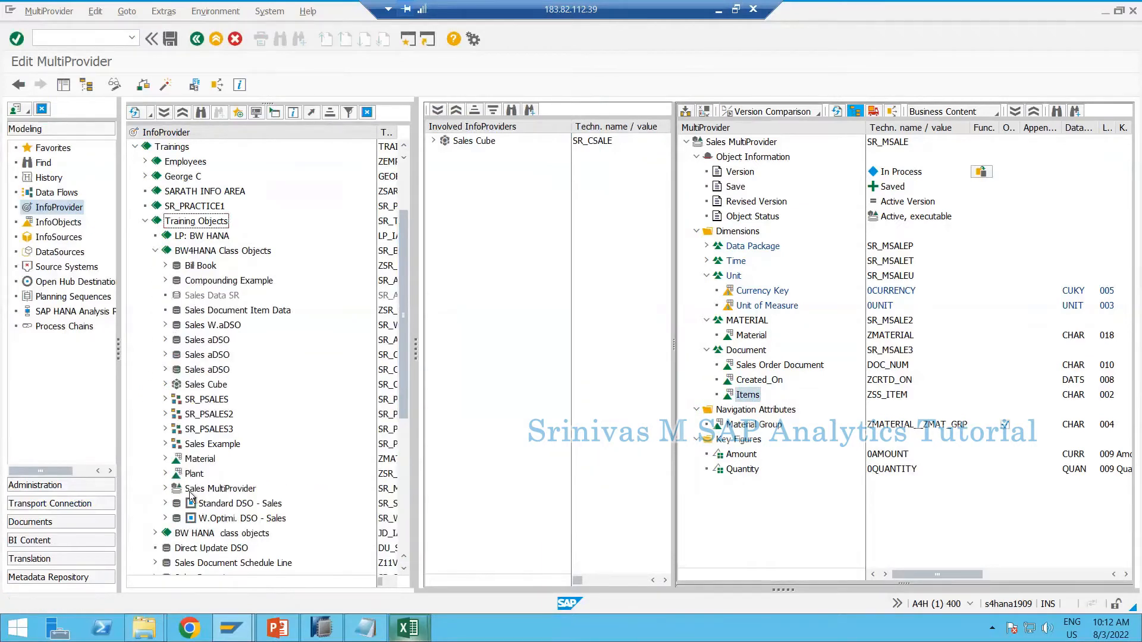
left_click(201, 491)
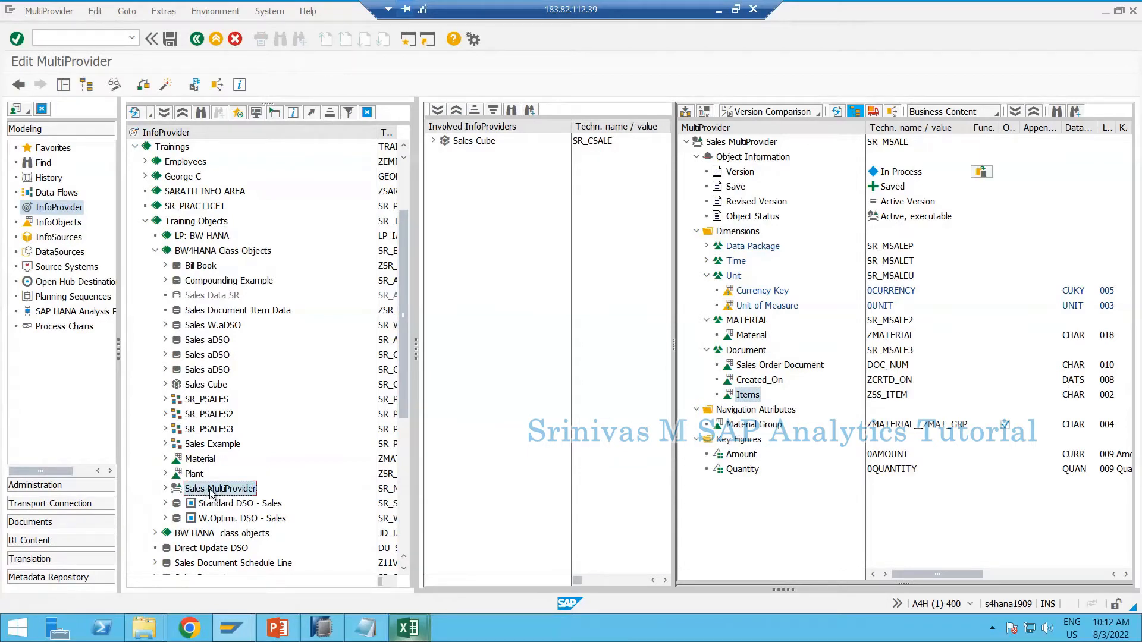
left_click(165, 491)
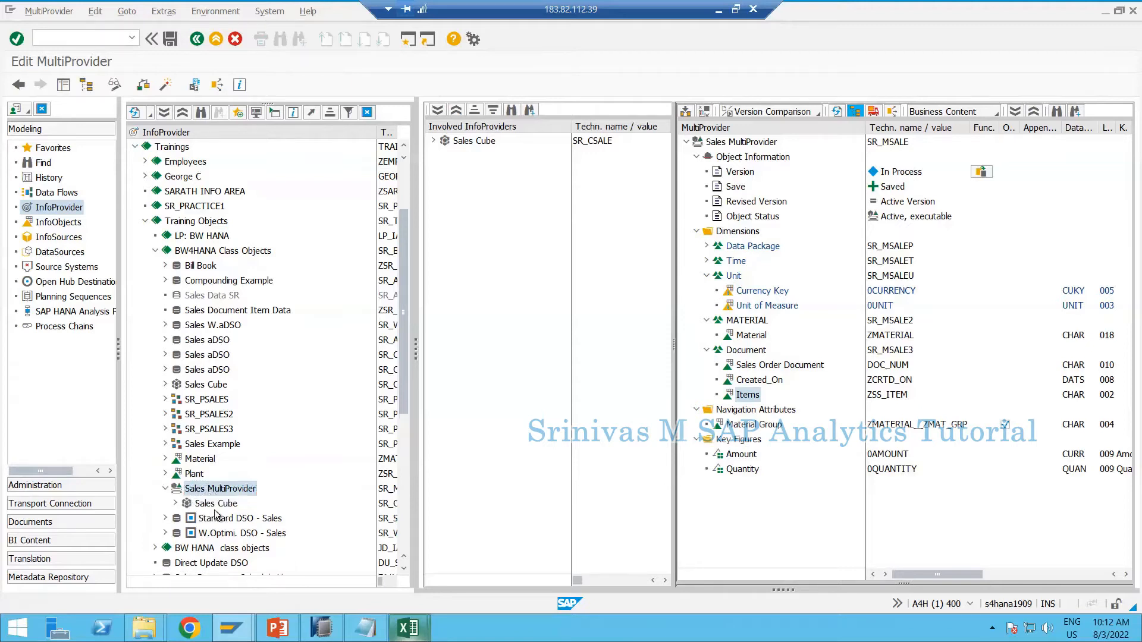
Leave the Sales MultiProvider editor and start displaying the MultiProvider's data
left_click(214, 42)
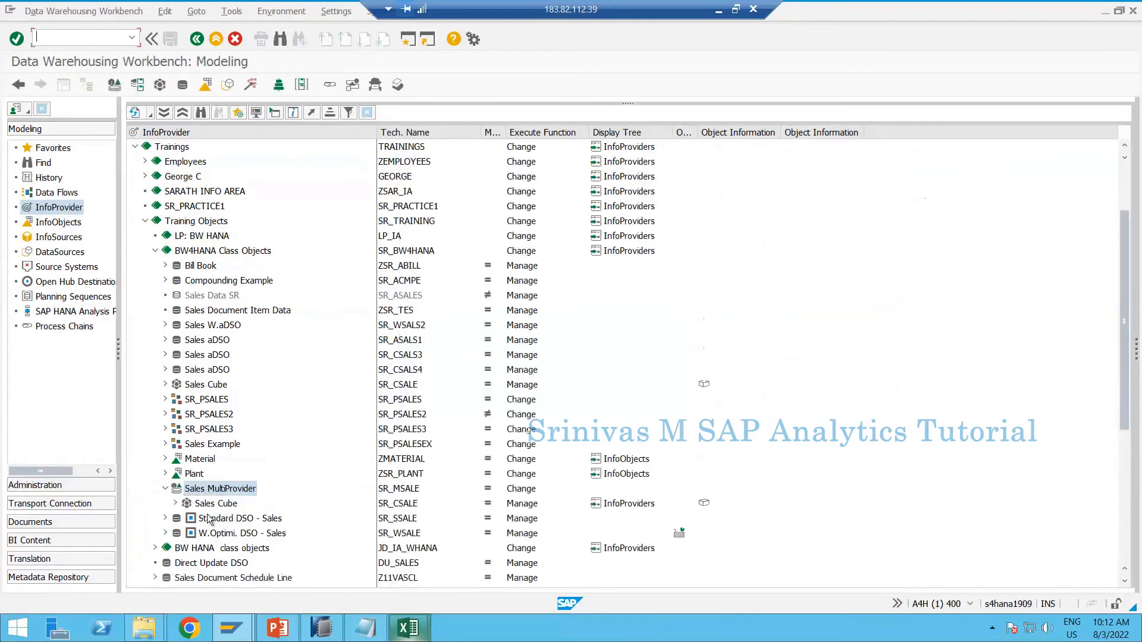
right_click(212, 493)
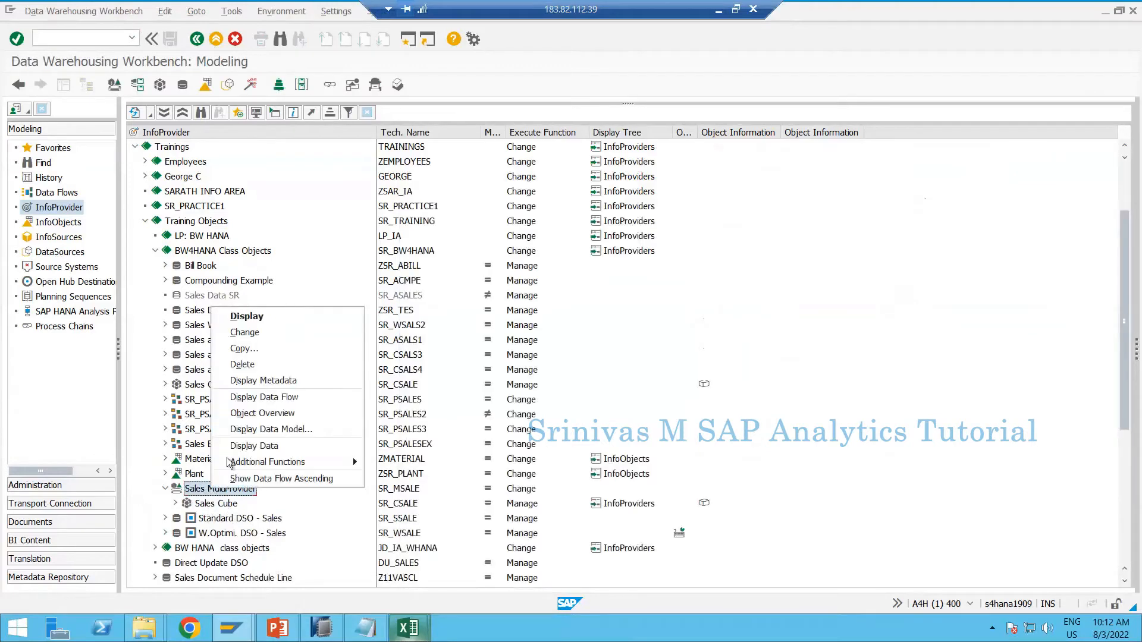
left_click(235, 446)
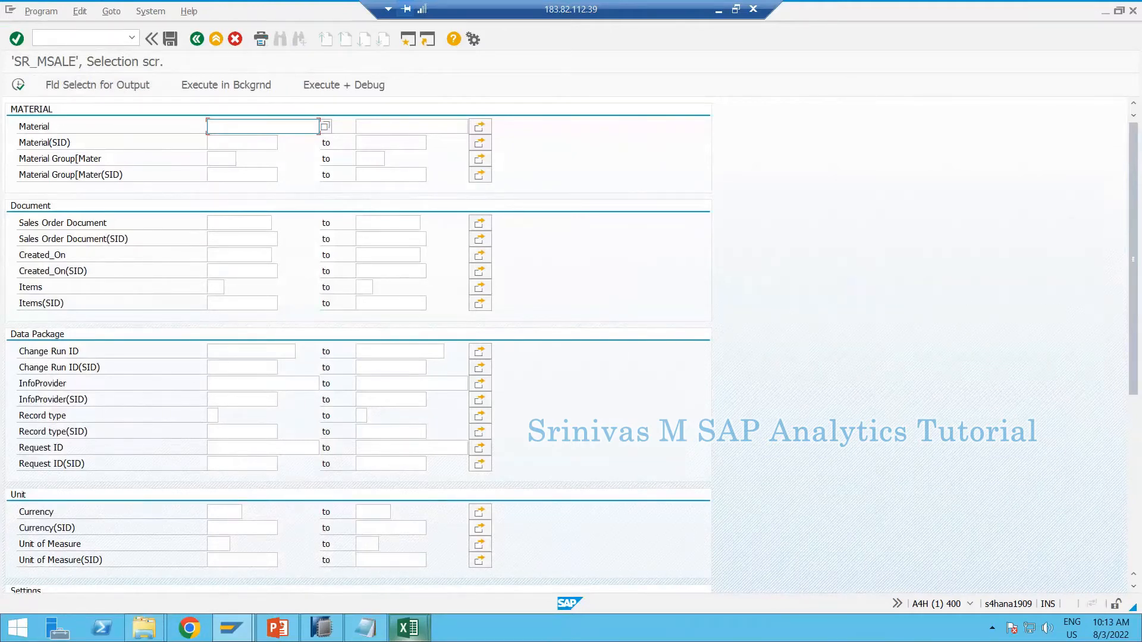
Include Material, Material Group and all other characteristics in the output fields for the SR_MSALE data display and apply the selection
left_click(124, 84)
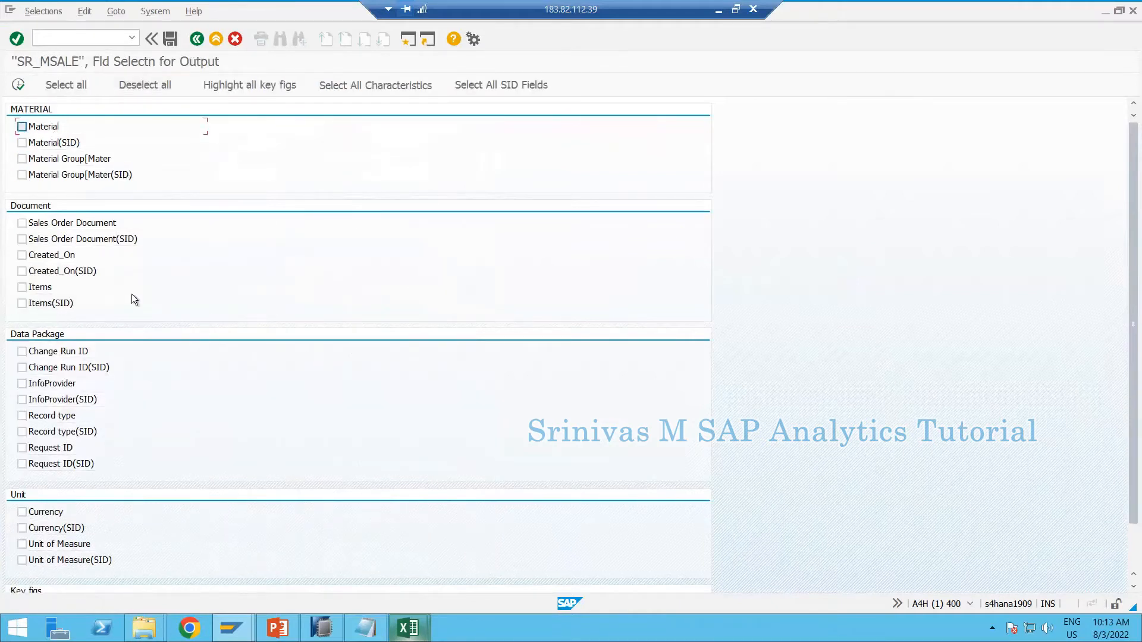
left_click(76, 130)
left_click(57, 158)
left_click(351, 84)
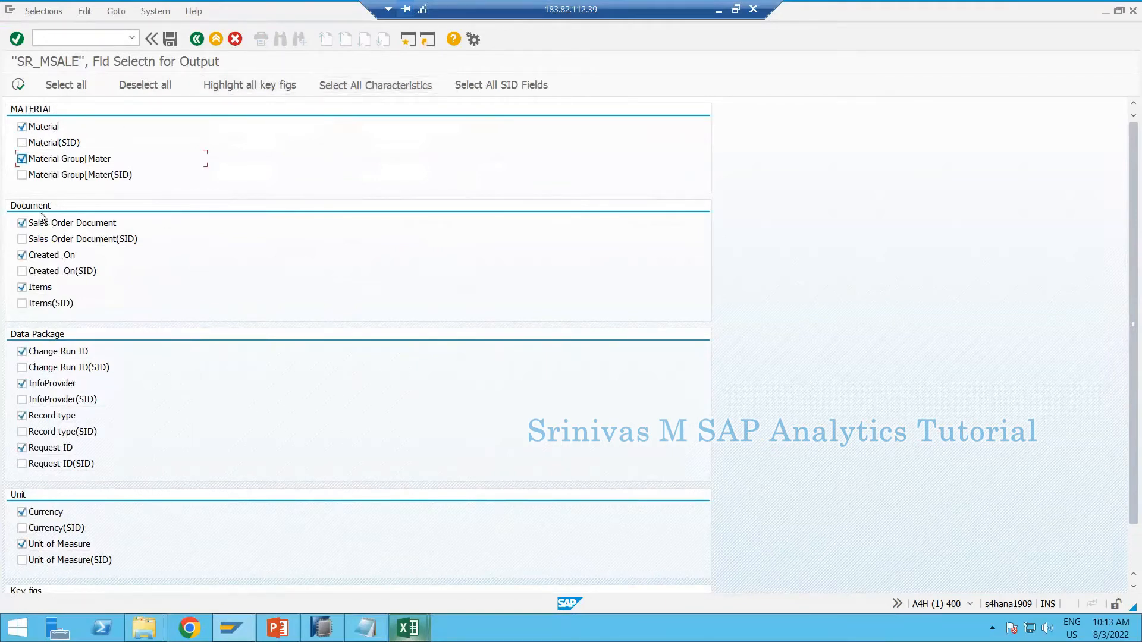
scroll(41, 511, "down", 2)
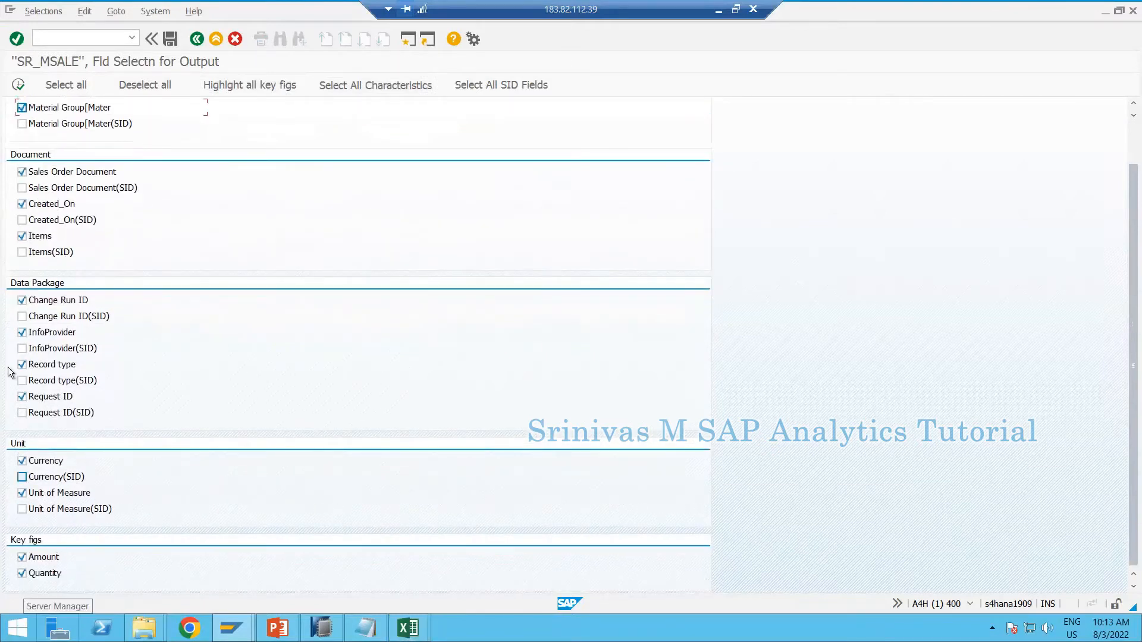
left_click(18, 85)
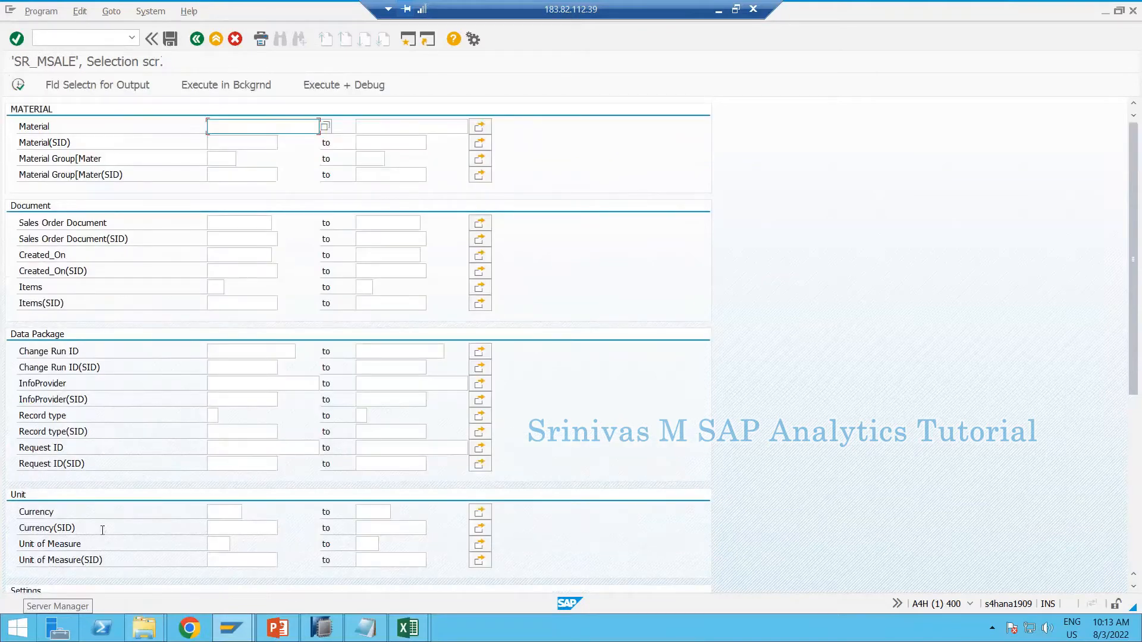
Check the Settings section and maximum number of hits for the SR_MSALE data display, and return to the InfoProvider tree
scroll(102, 530, "down", 5)
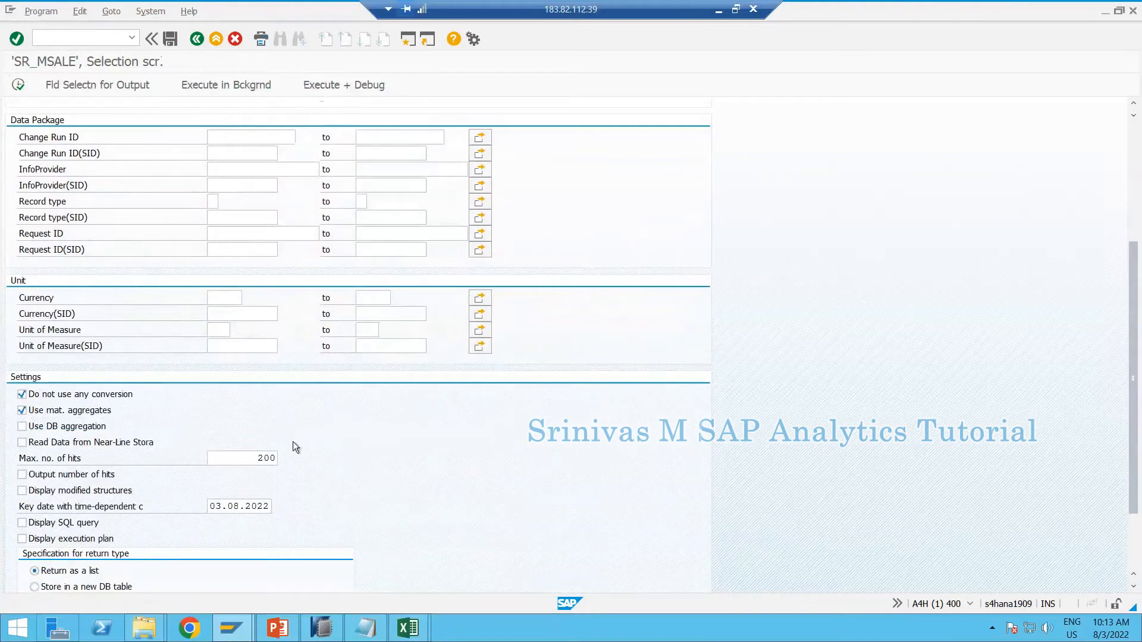
left_click(226, 459)
left_click(216, 40)
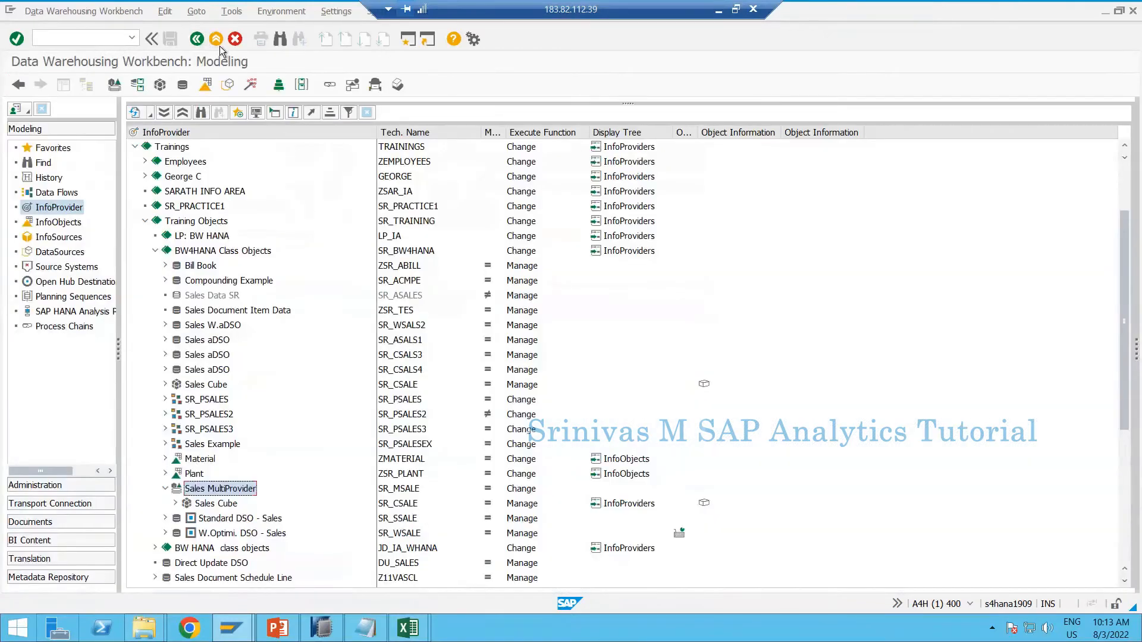
left_click(173, 493)
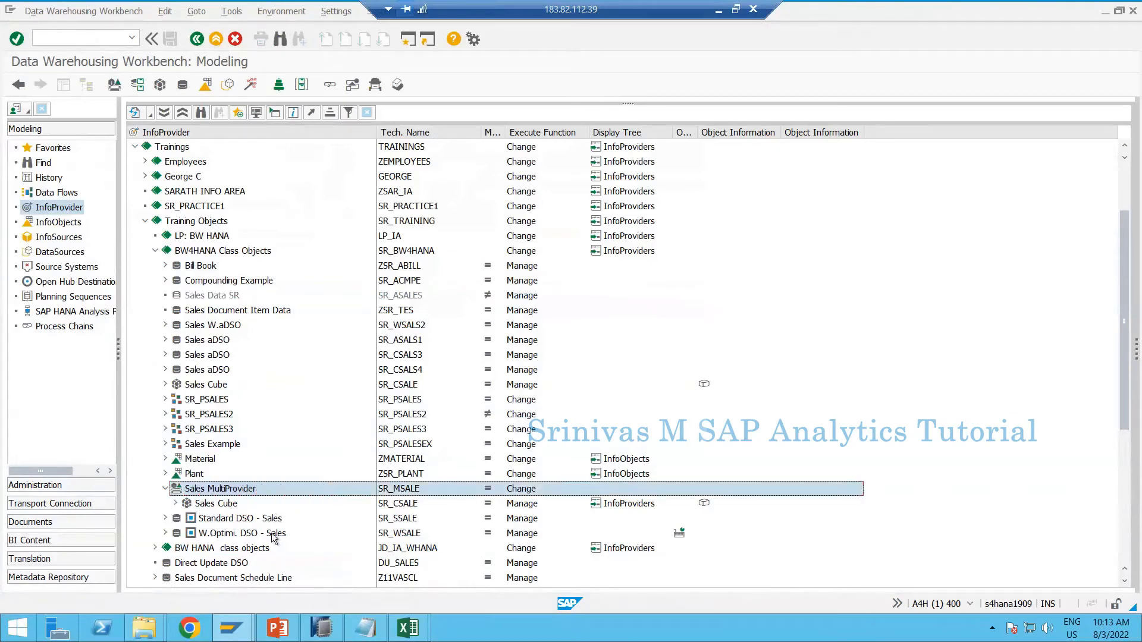
left_click(188, 490)
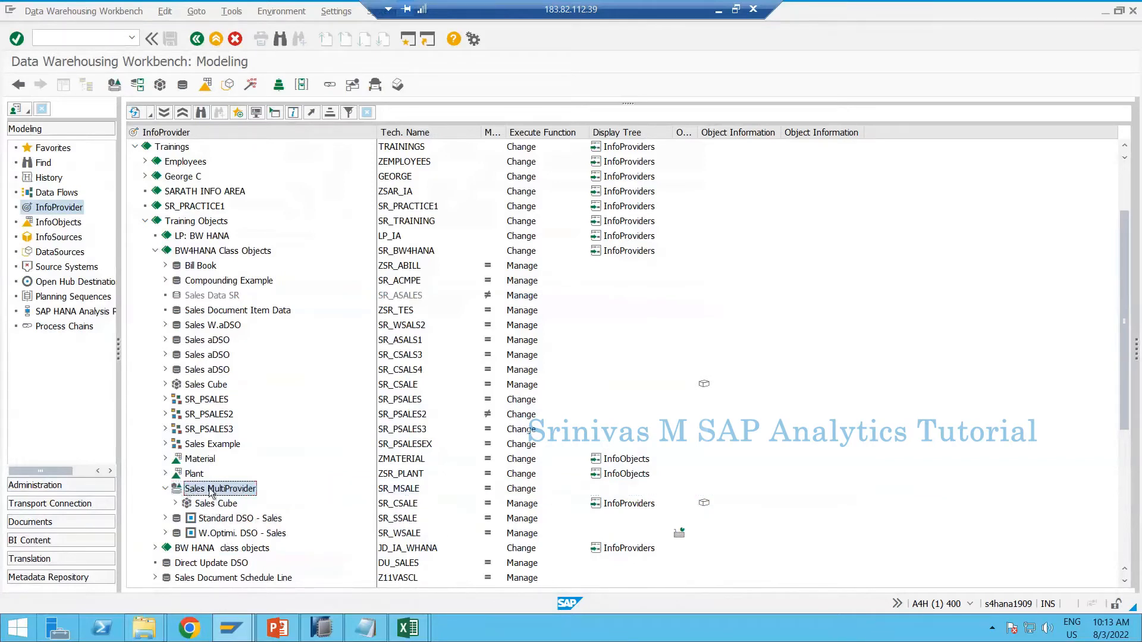
left_click(172, 489)
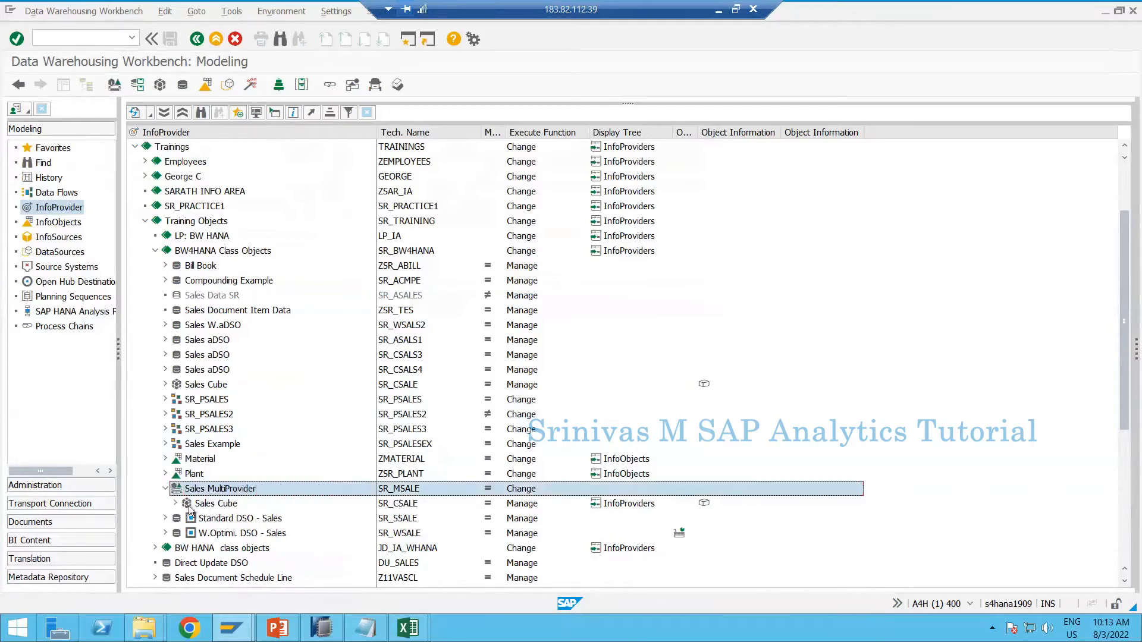
left_click(235, 504)
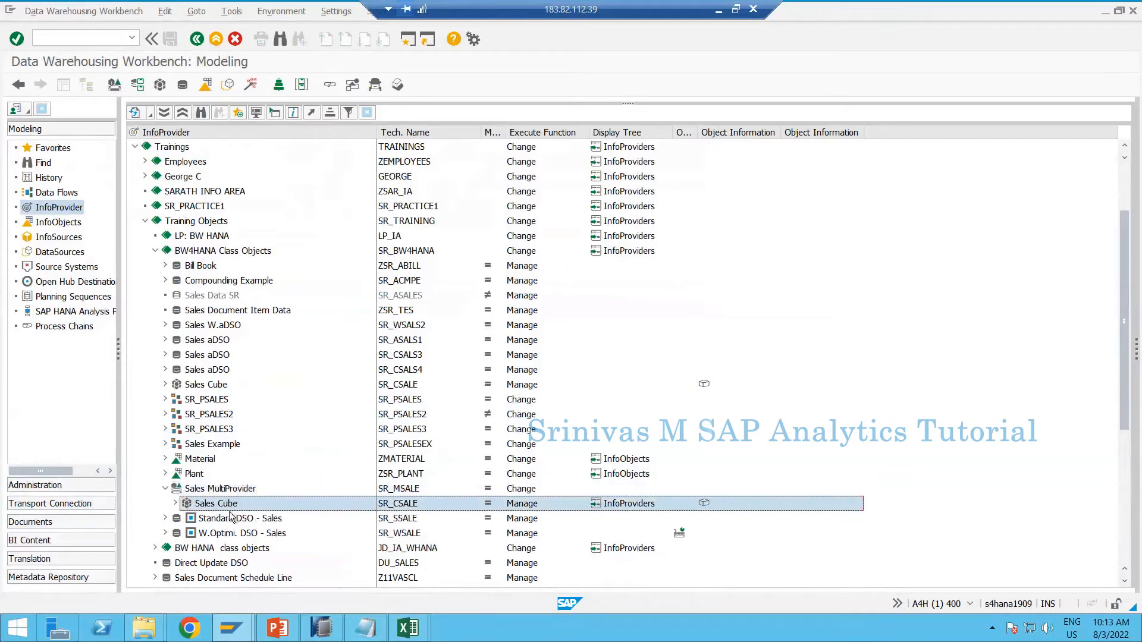
left_click(227, 490)
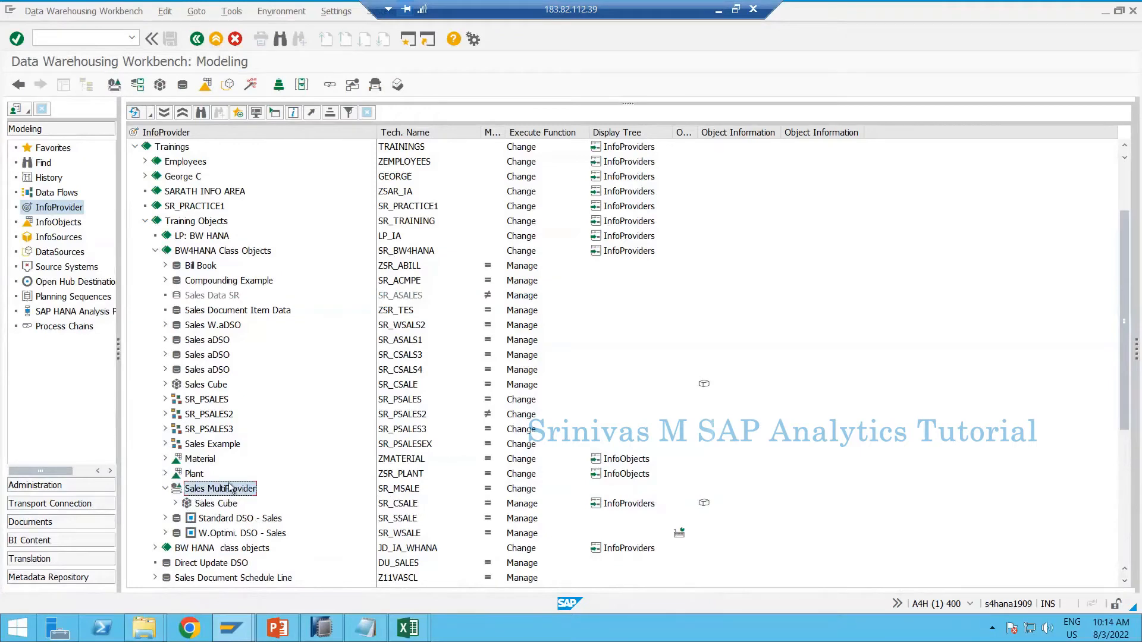
Display the Sales MultiProvider definition and expand Navigation Attributes to inspect the Material Group attribute's technical name
double_click(195, 492)
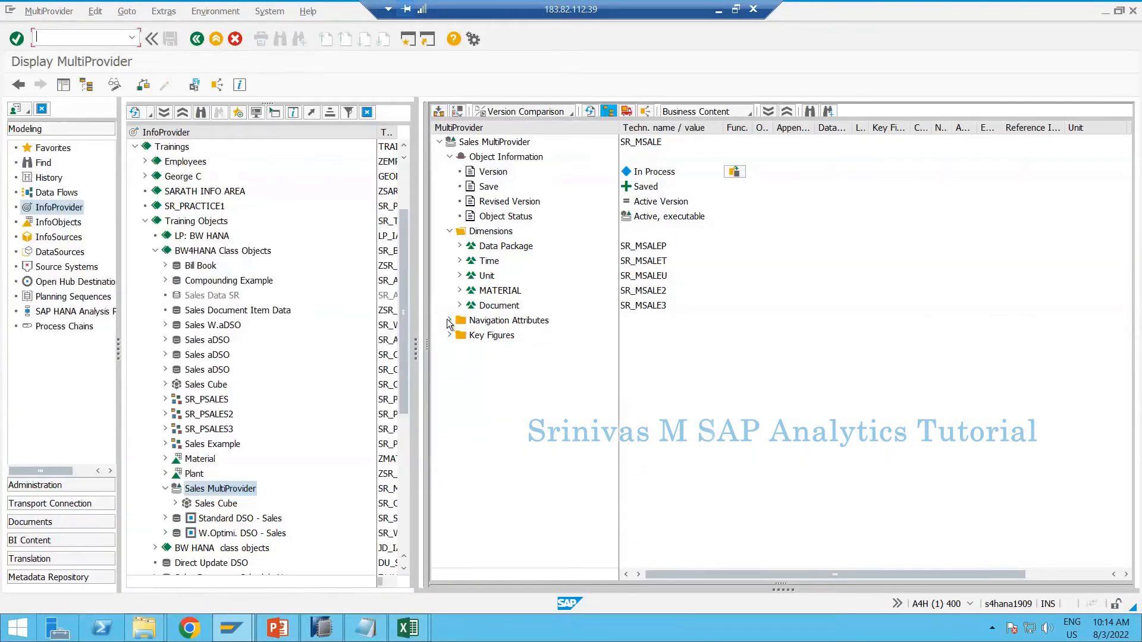
left_click(449, 322)
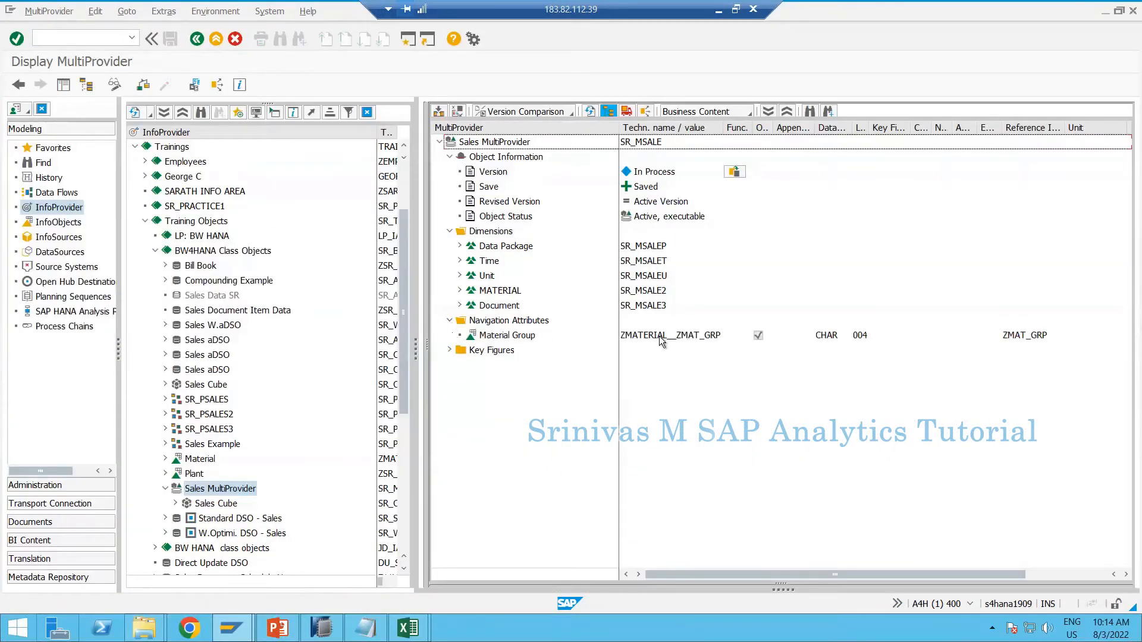
left_click(635, 339)
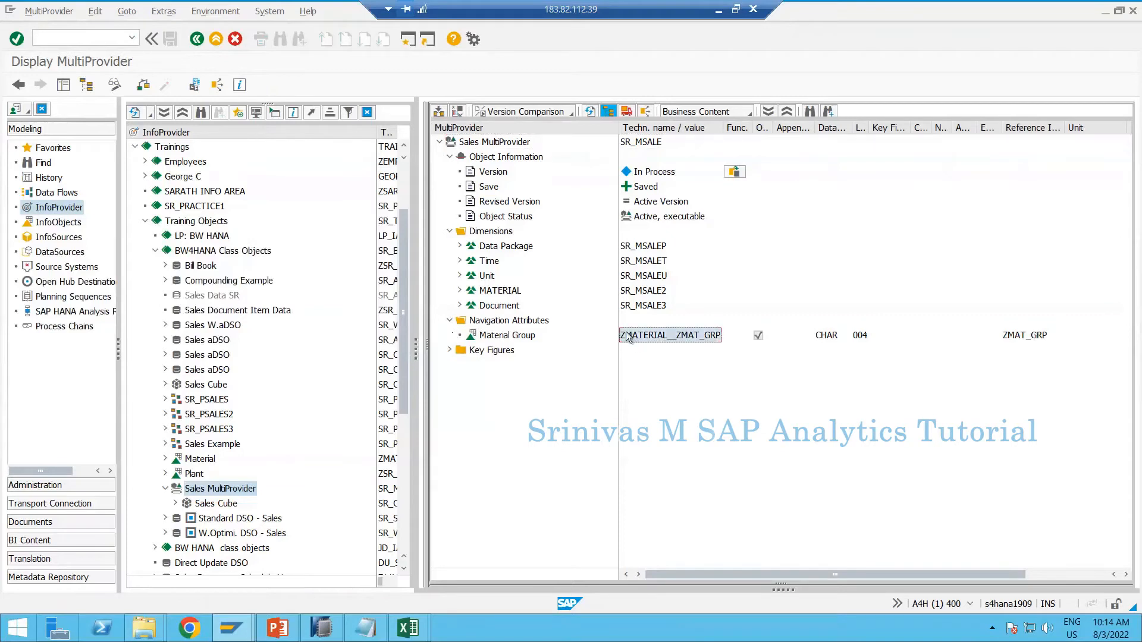
Start transaction RSD1 in a new session and enter ZMATERIAL as the InfoObject
left_click(92, 38)
type("/orsd1")
key("Return")
type("zma")
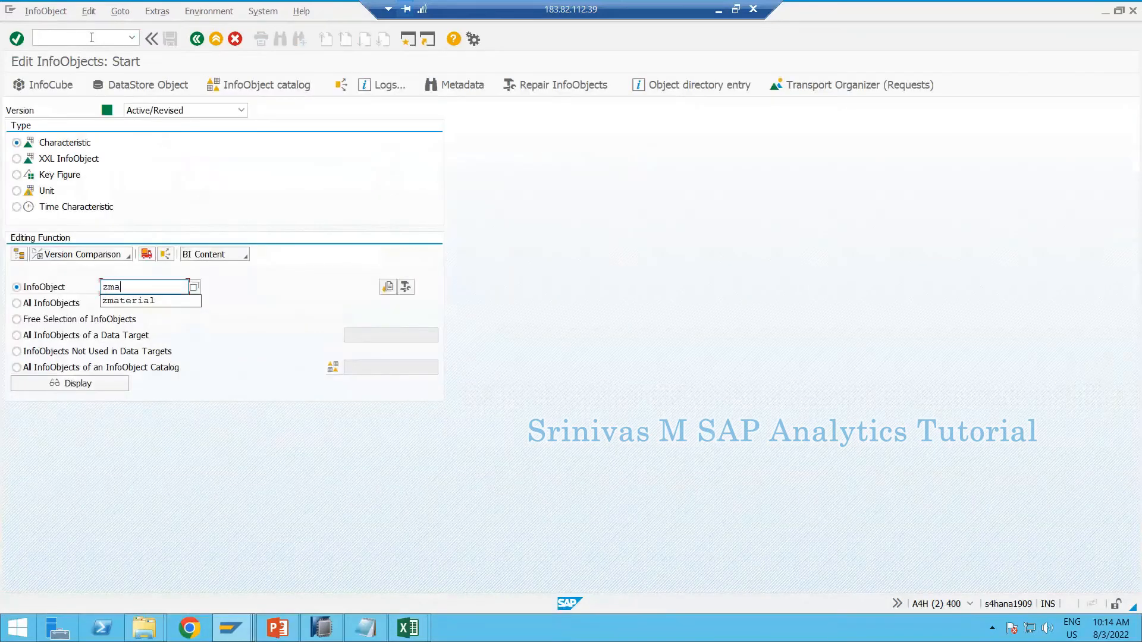
type("te")
key("Down")
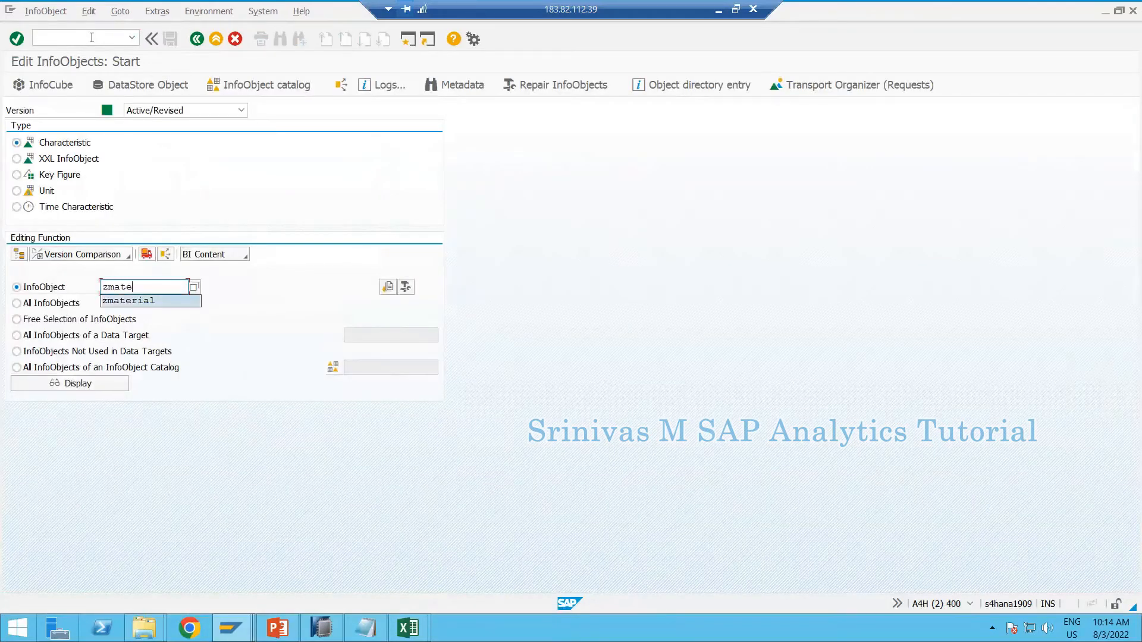
key("Return")
key("Return")
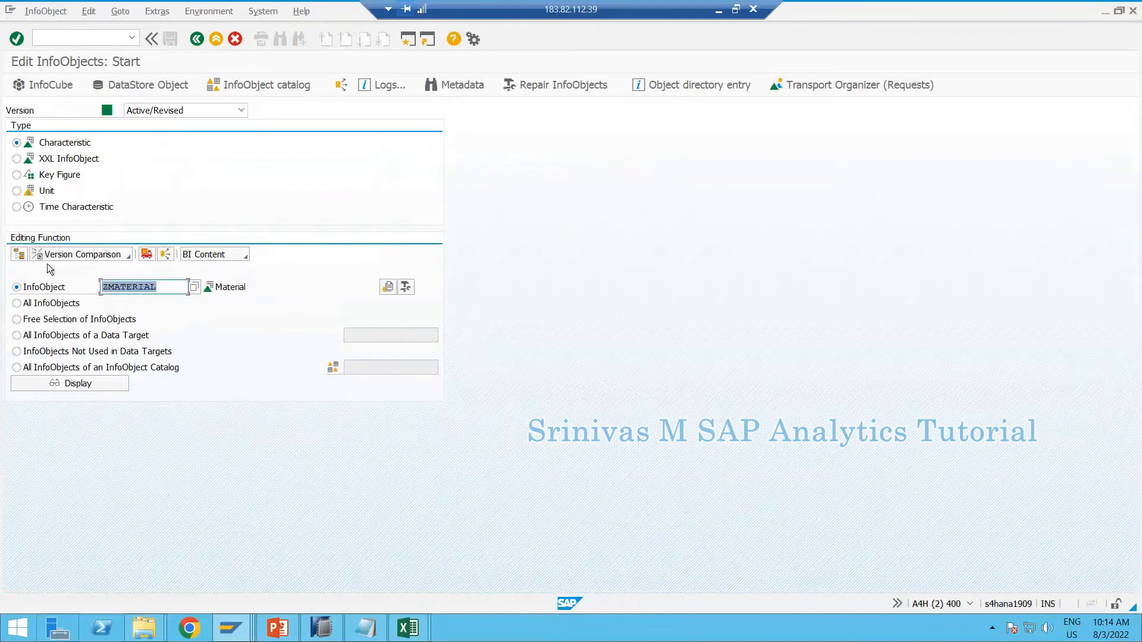
Display characteristic ZMATERIAL and examine its attributes, checking which are display and which are navigation attributes
left_click(74, 383)
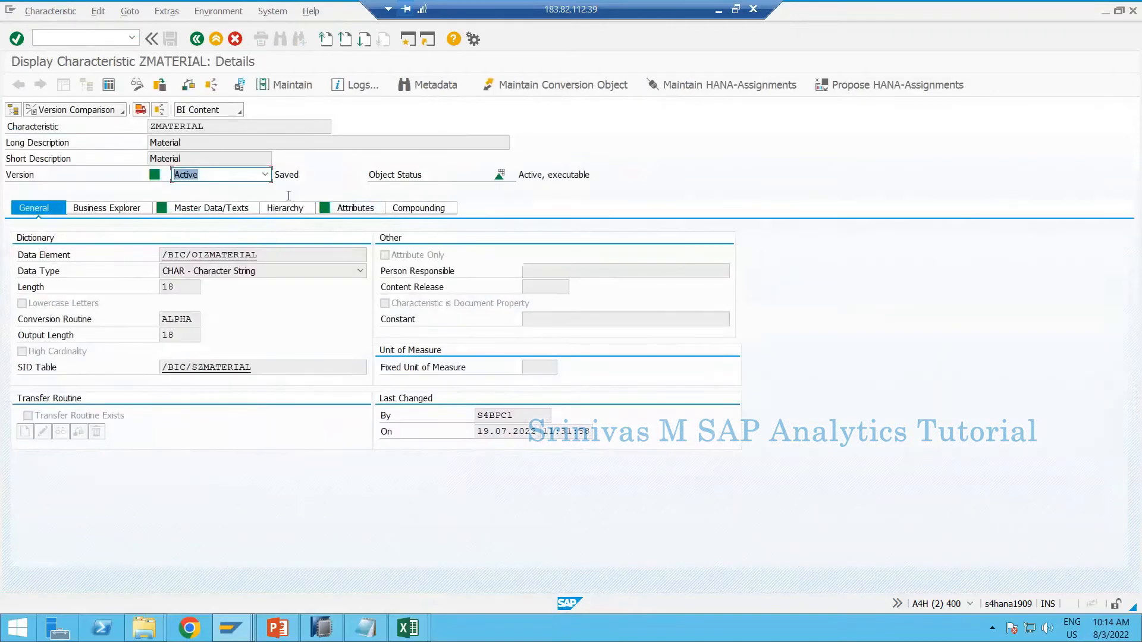
left_click(351, 208)
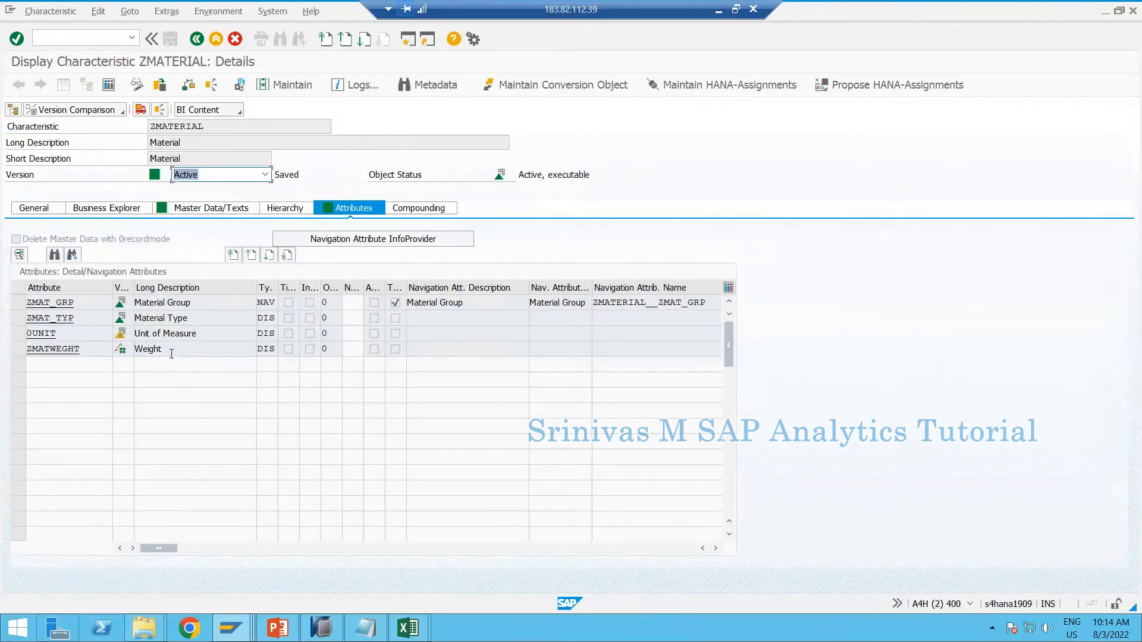
left_click(191, 301)
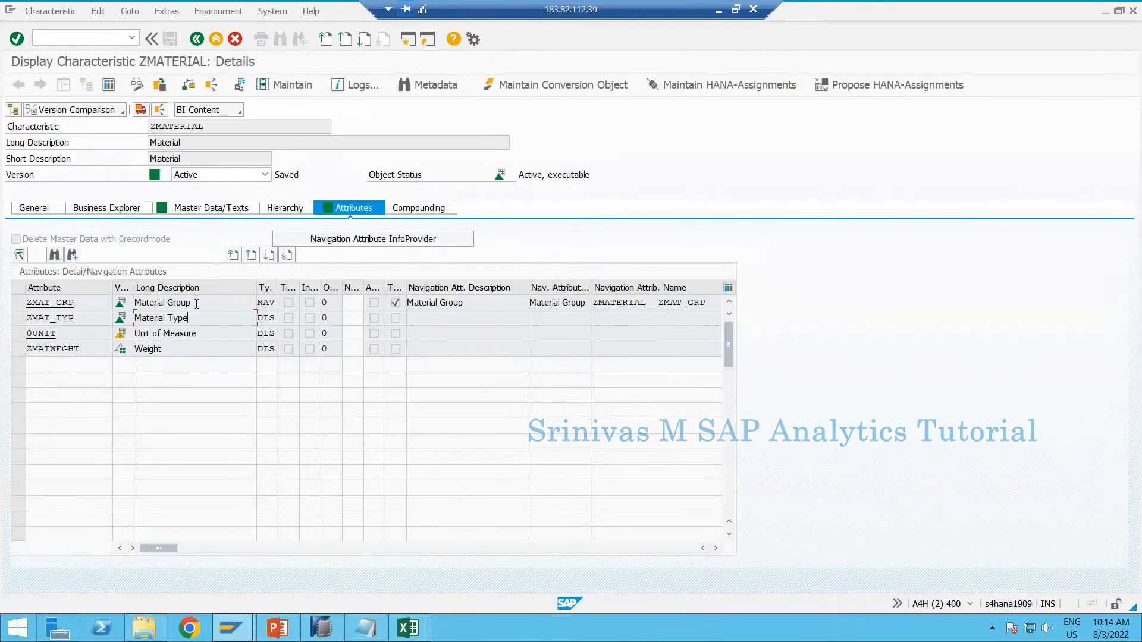
left_click(321, 628)
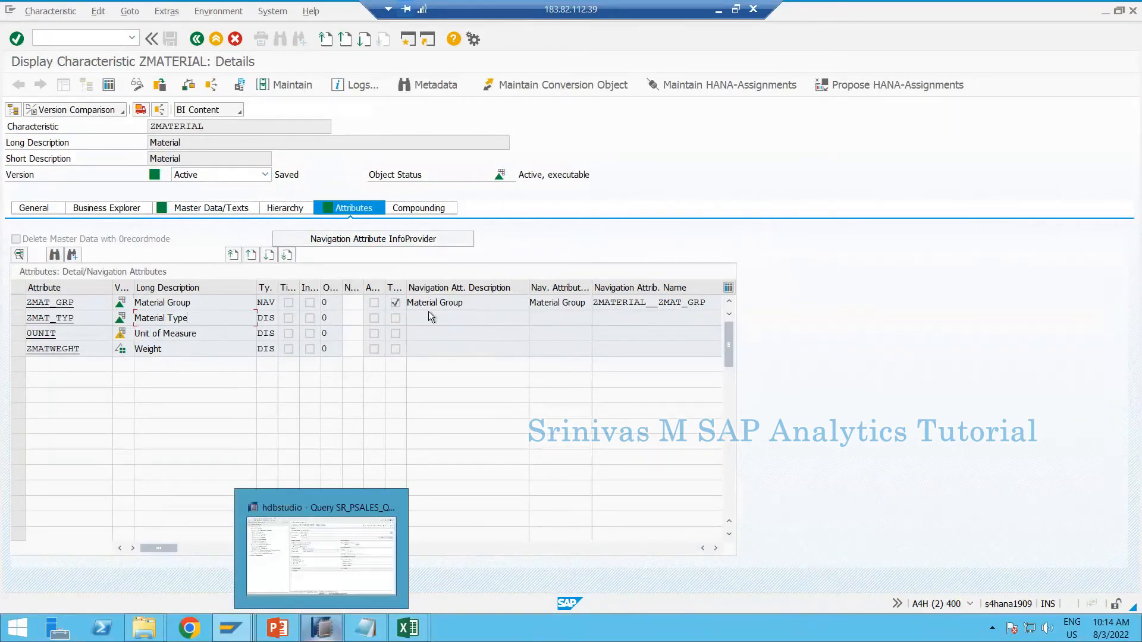
right_click(321, 628)
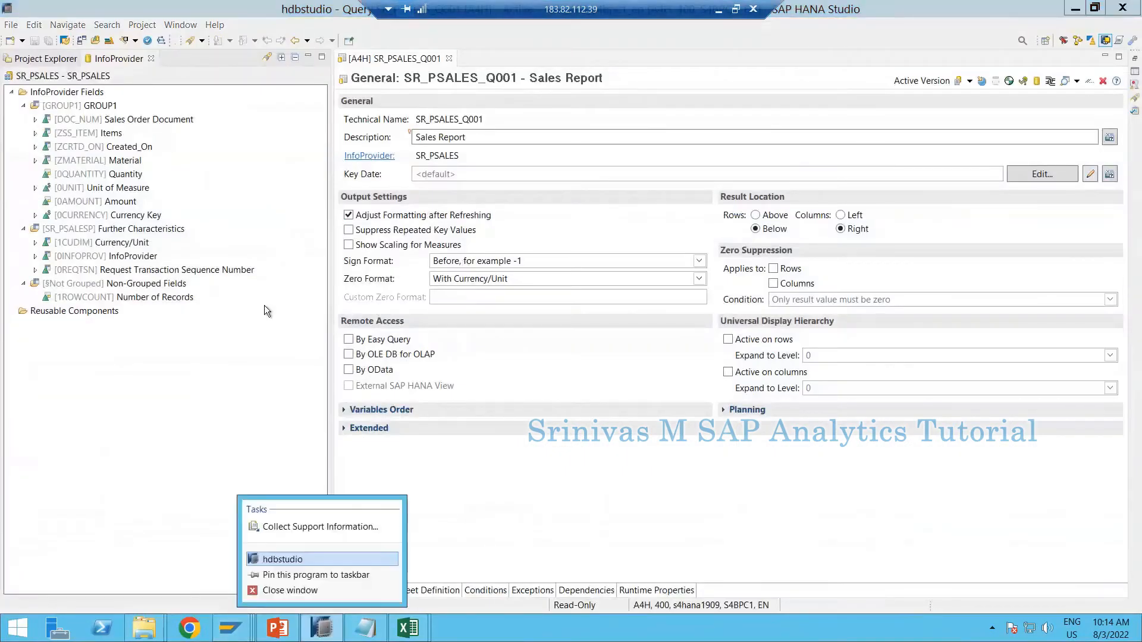
left_click(1075, 9)
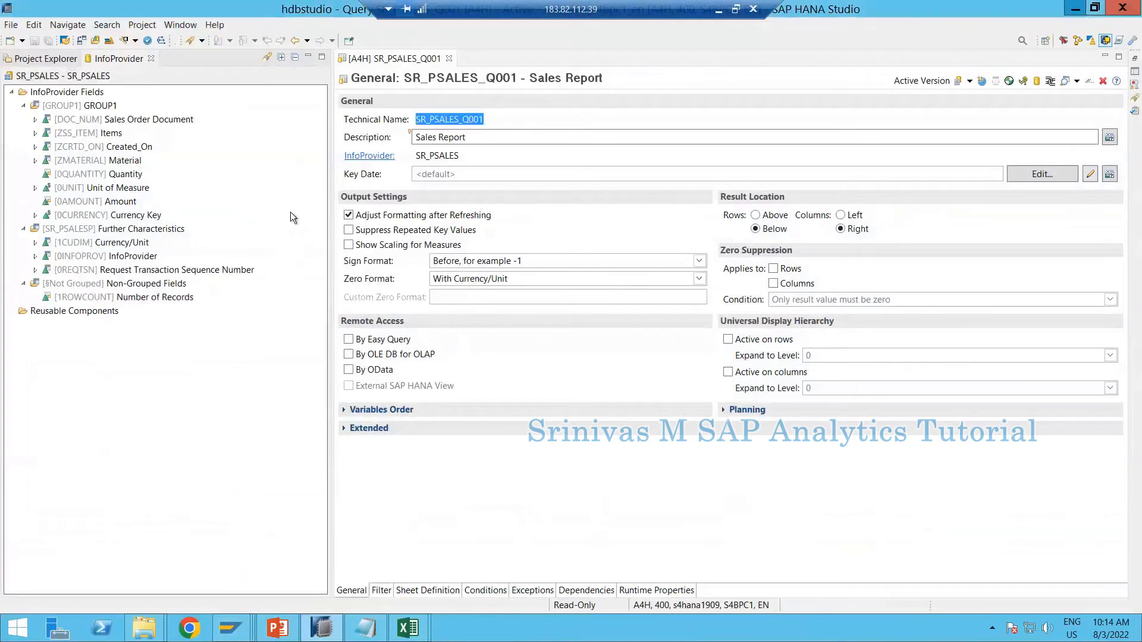
Try to switch characteristic ZMATERIAL to change mode in SAP GUI and leave its display
left_click(206, 307)
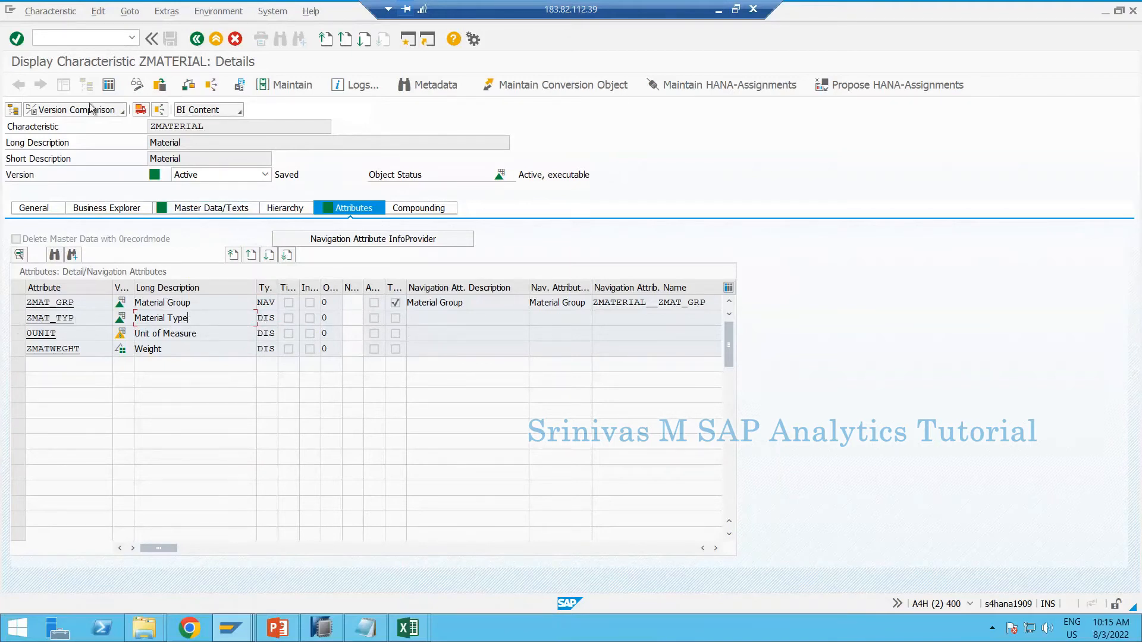
left_click(136, 88)
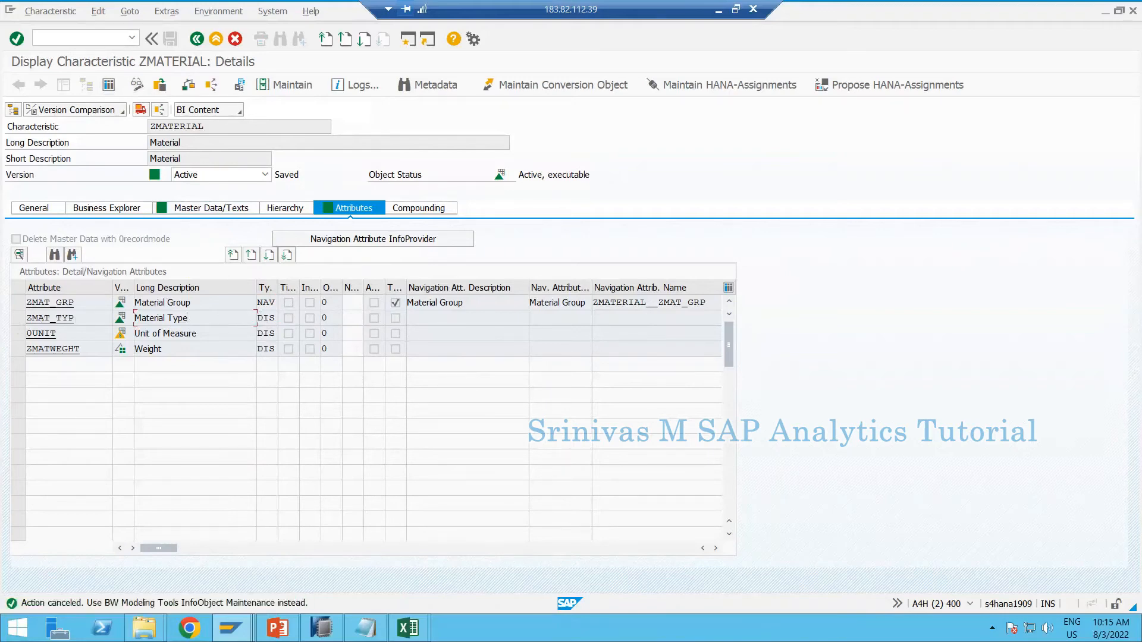
key("F3")
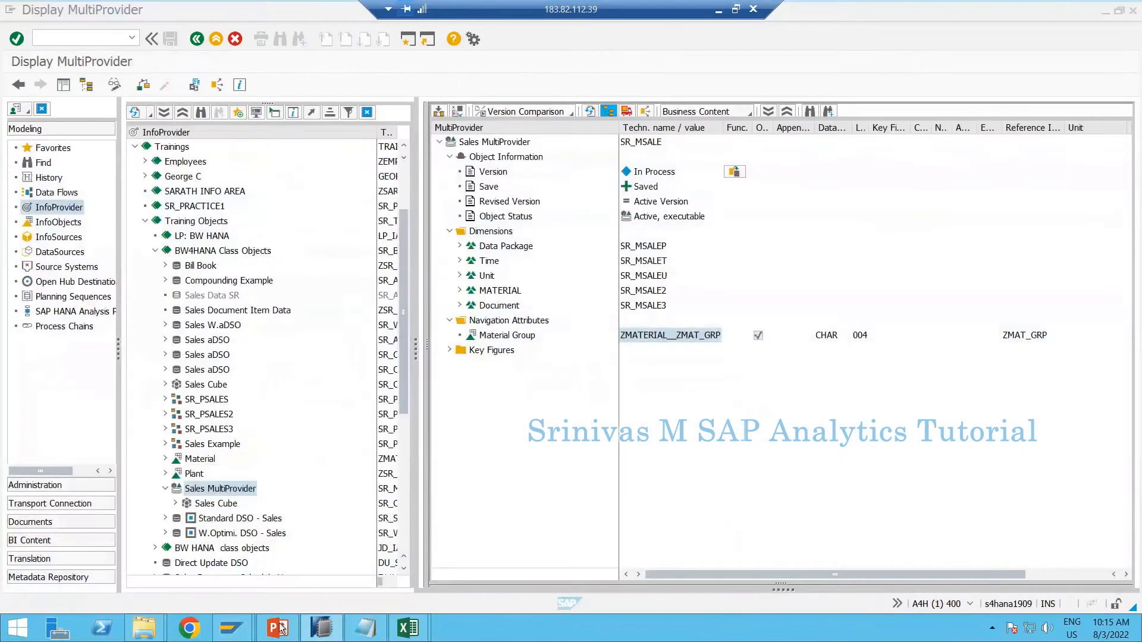
Switch to SAP HANA Studio and open characteristic ZMATERIAL from the SR_PSALES InfoProvider fields, showing its attributes
mouse_move(320, 628)
left_click(301, 546)
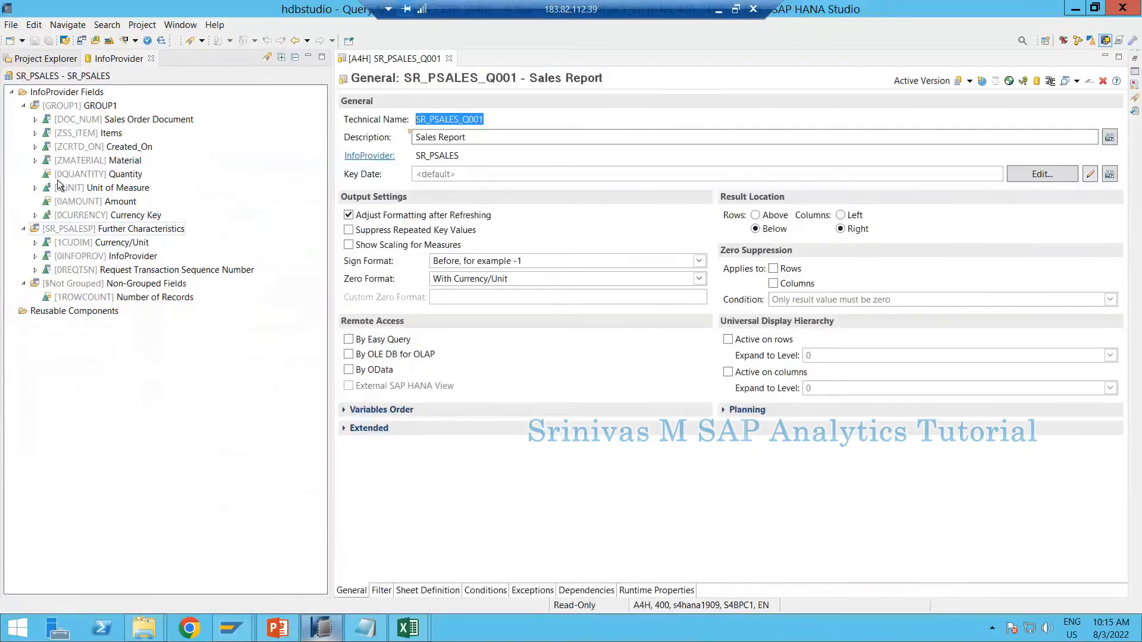
double_click(88, 159)
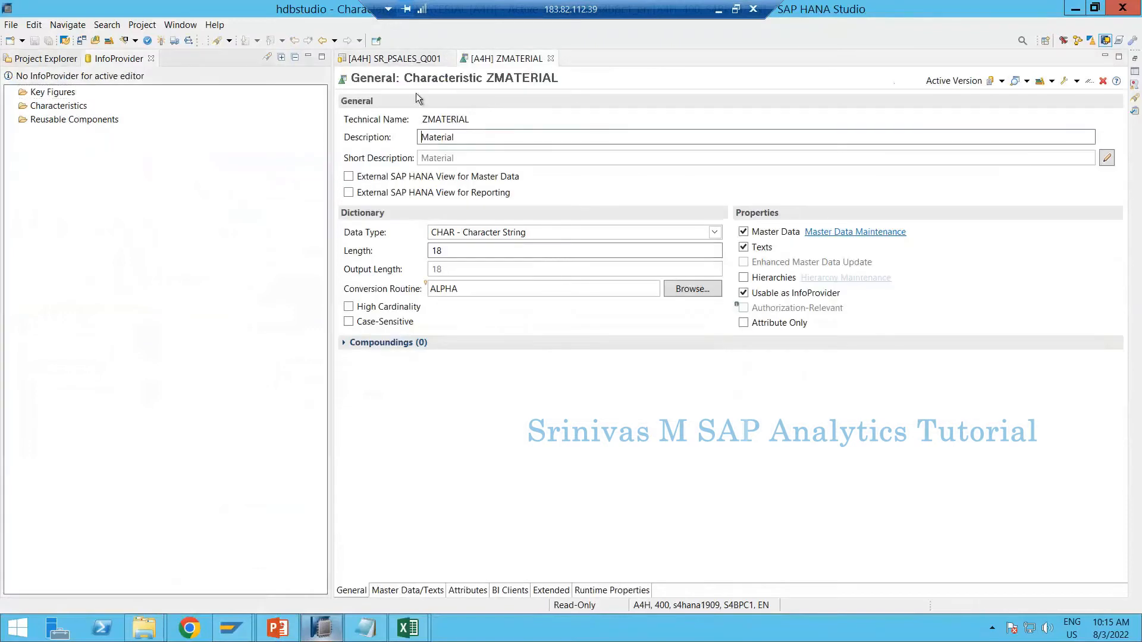
left_click(466, 591)
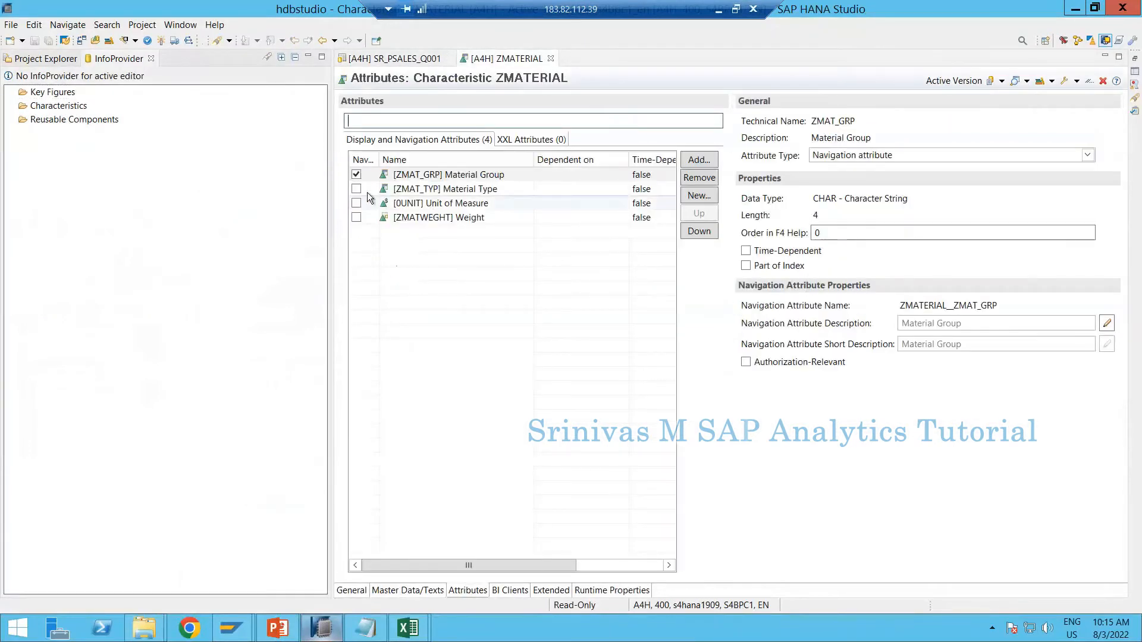
Make Material Type (ZMAT_TYP) a navigation attribute of ZMATERIAL, activate the characteristic and close its editor
left_click(355, 189)
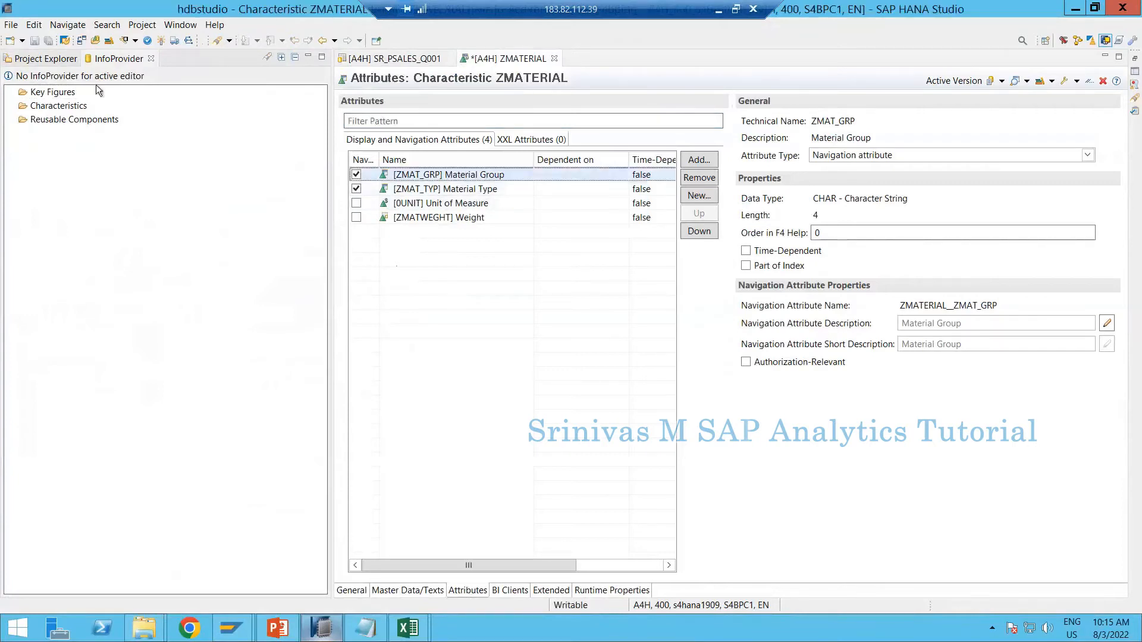
left_click(159, 42)
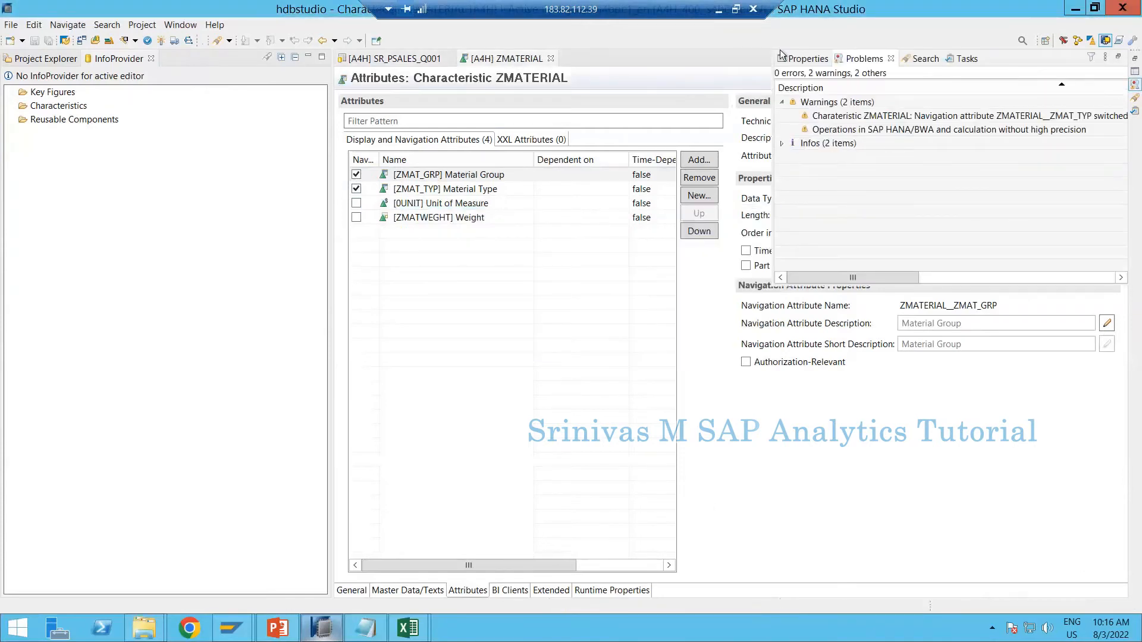
left_click(550, 60)
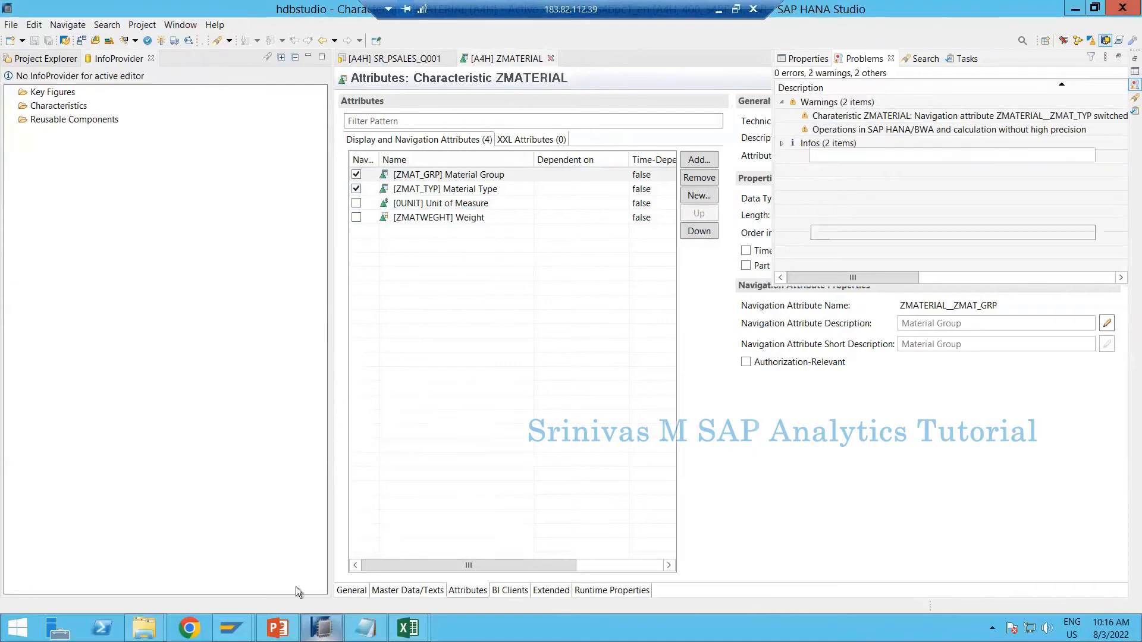
Switch to the SAP GUI session displaying the MultiProvider and reload the Data Warehousing Workbench
left_click(231, 629)
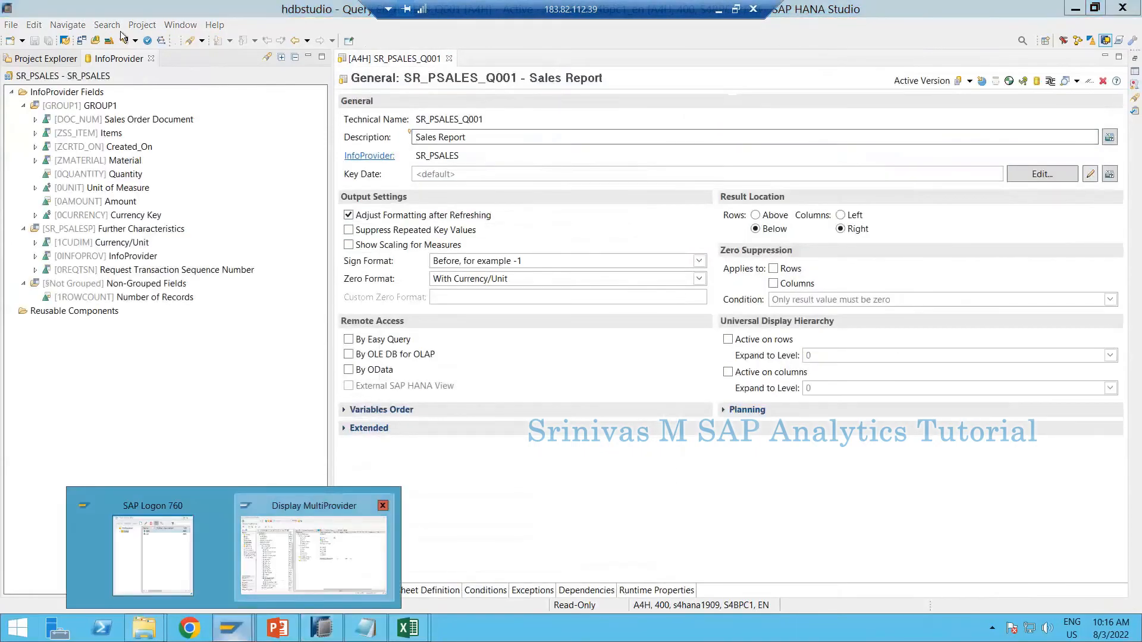
left_click(277, 573)
type("/n")
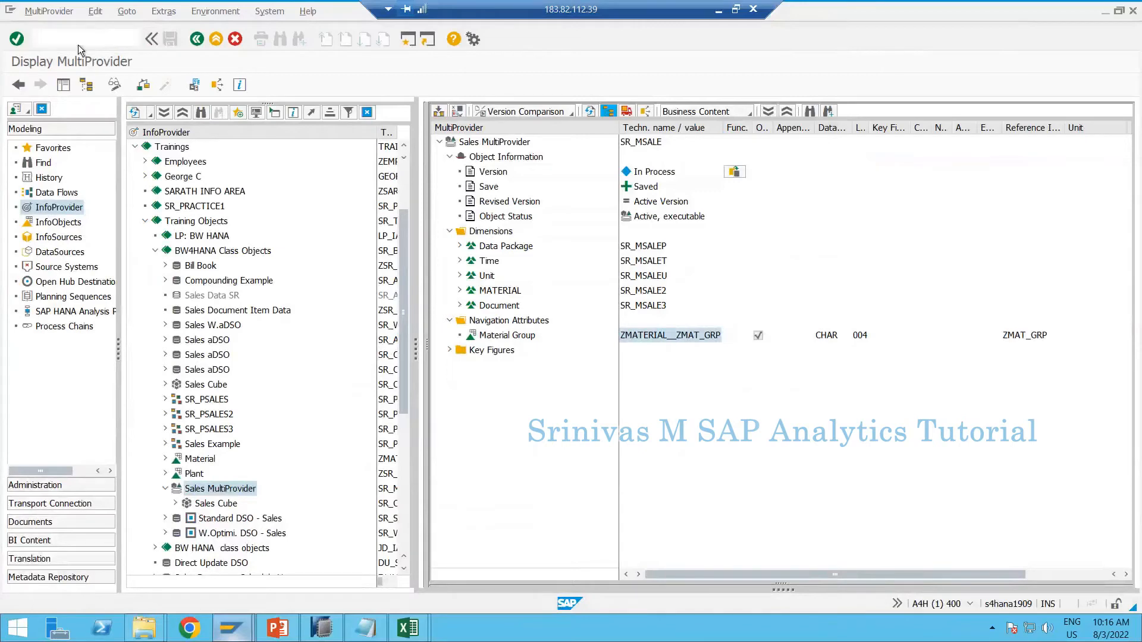
key("Return")
key("Return")
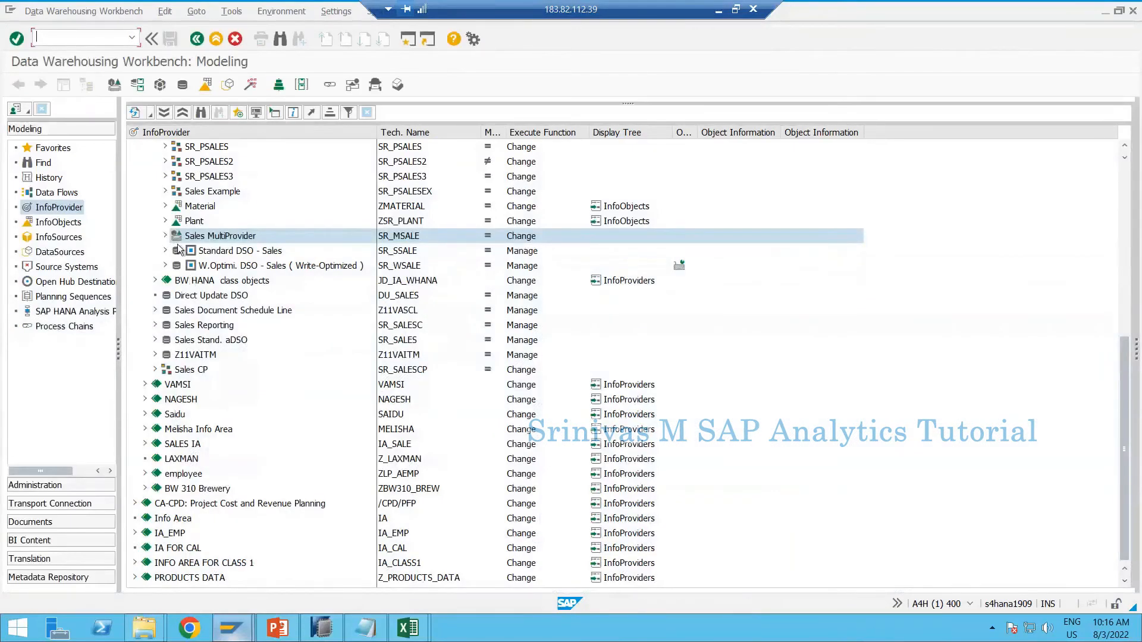
Display the Sales MultiProvider (SR_MSALE) and check whether Material Type (ZMATERIAL__ZMAT_TYP) is listed among its navigation attributes
double_click(178, 239)
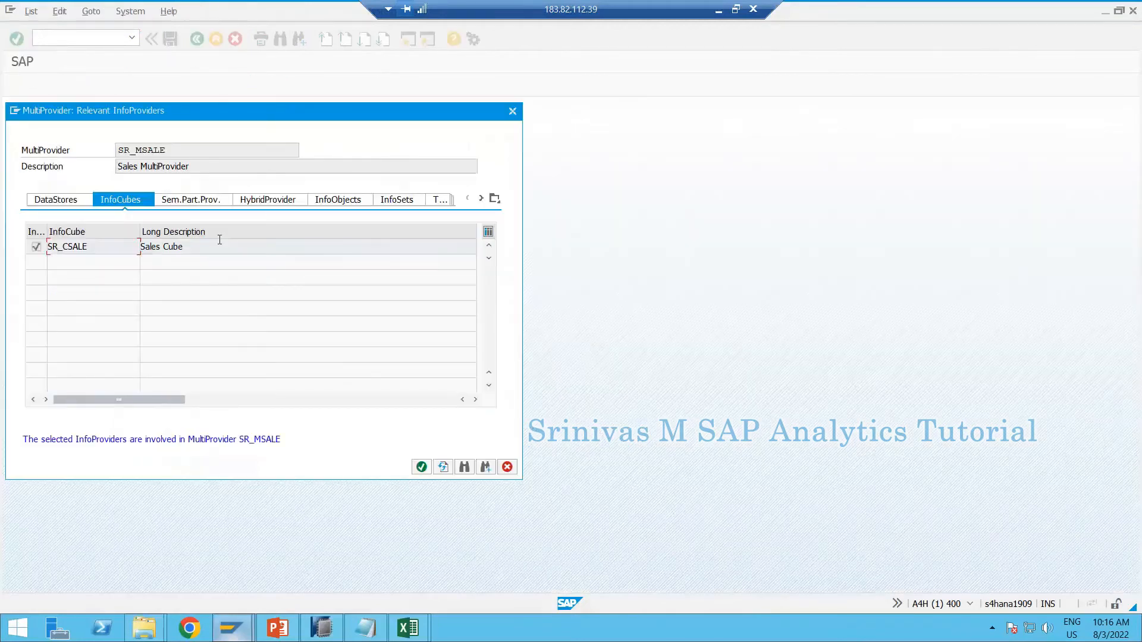
key("Return")
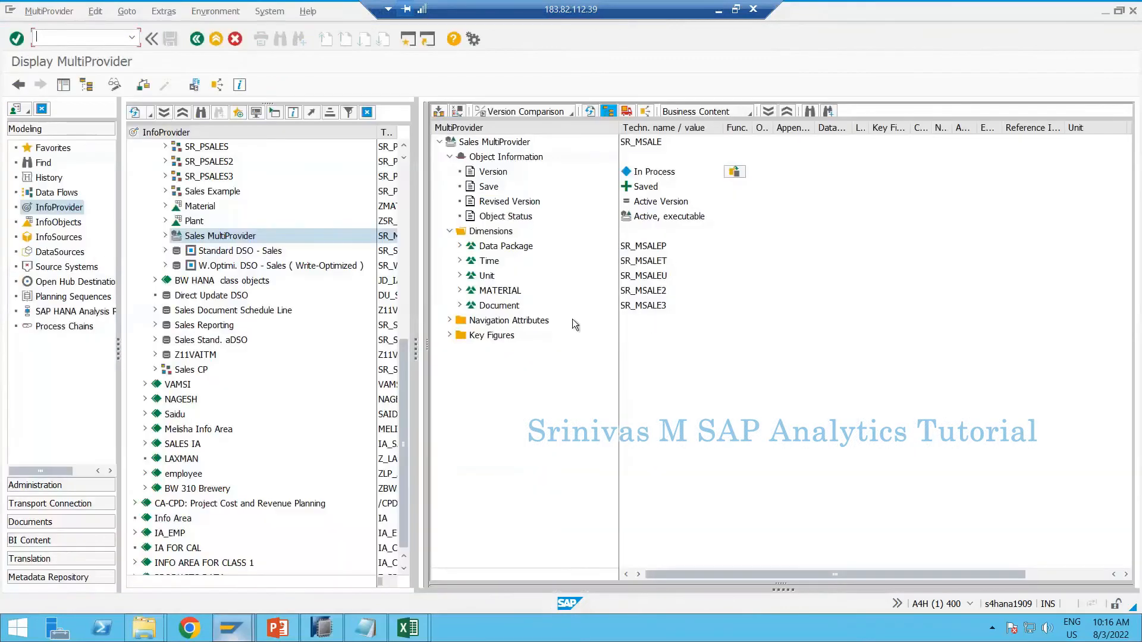
left_click(450, 321)
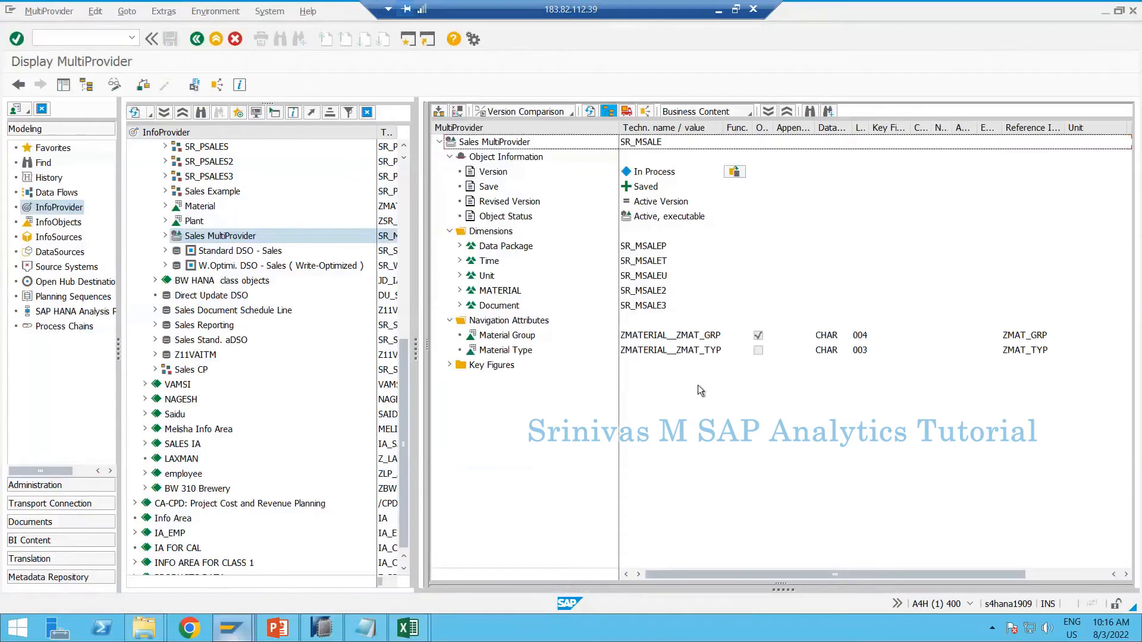
left_click(696, 351)
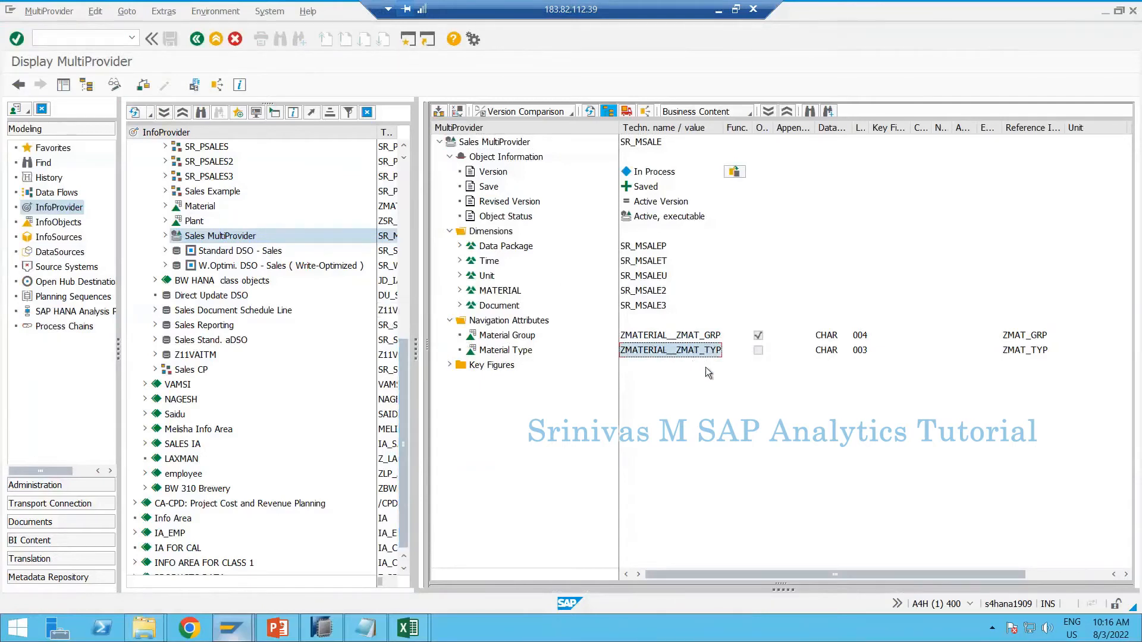
Try to switch on Material Type as a navigation attribute of the Sales MultiProvider and identify it, leaving the editing without saving
left_click(757, 350)
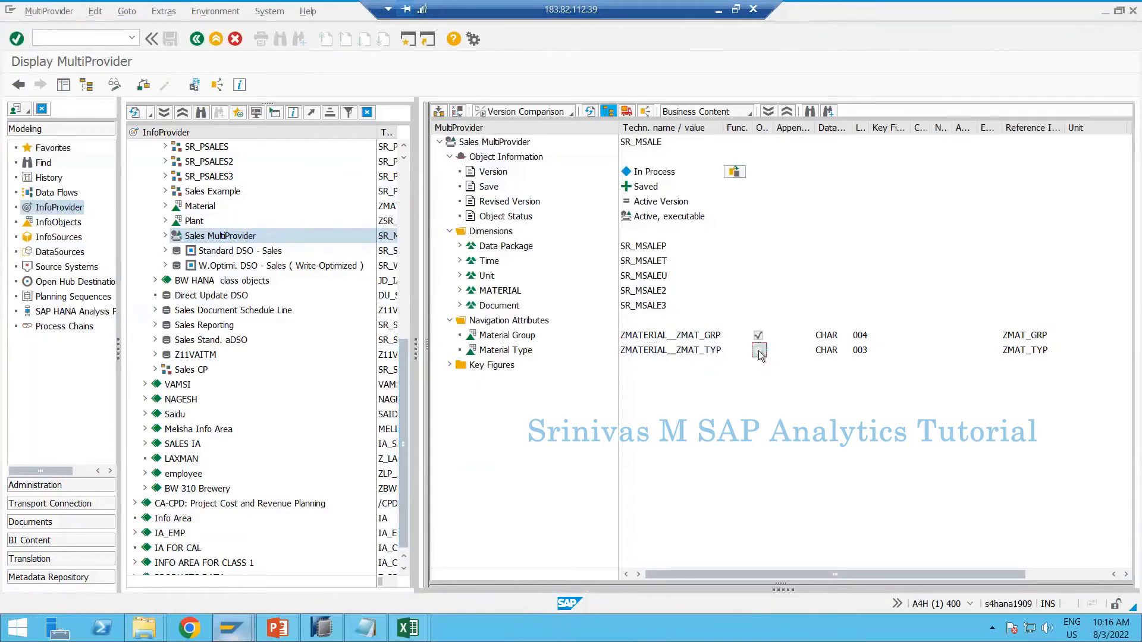
left_click(114, 85)
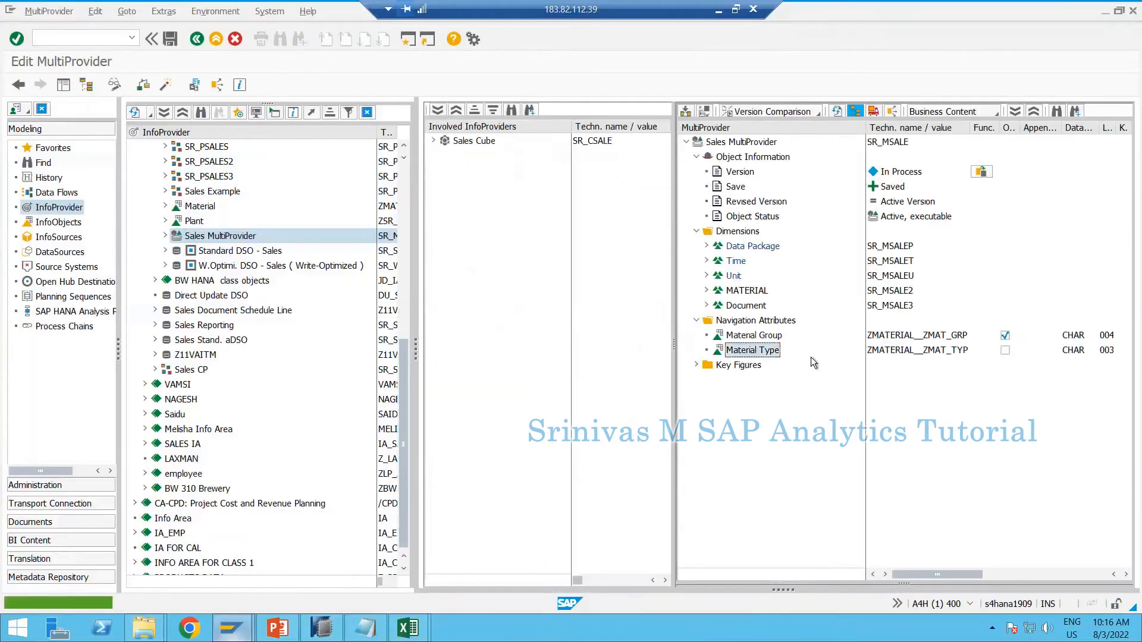
left_click(1005, 351)
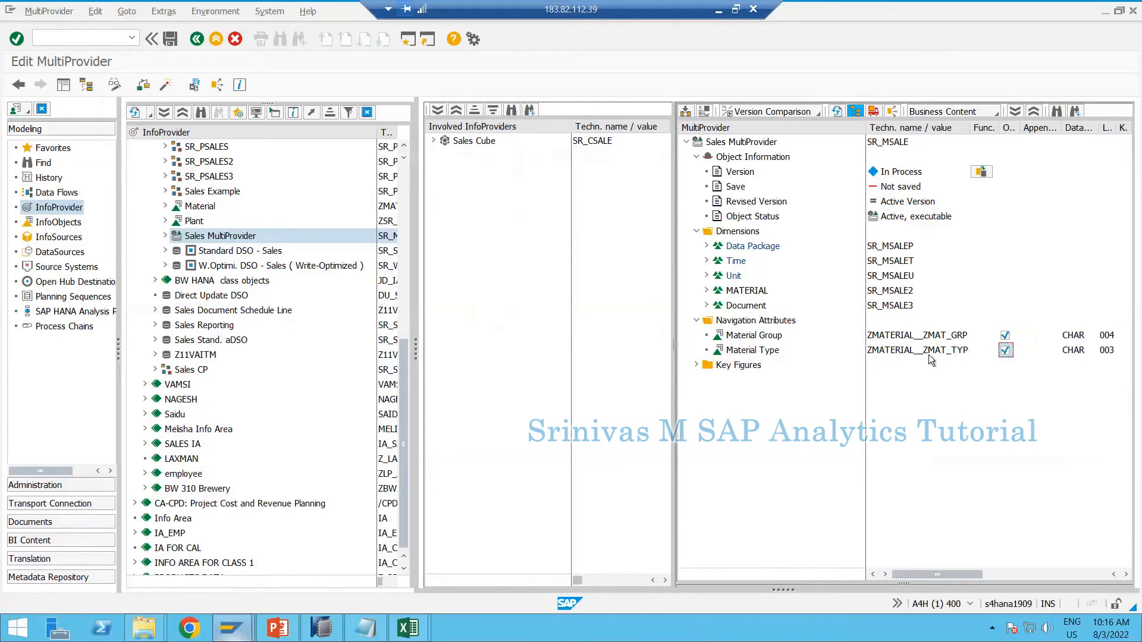
left_click(760, 355)
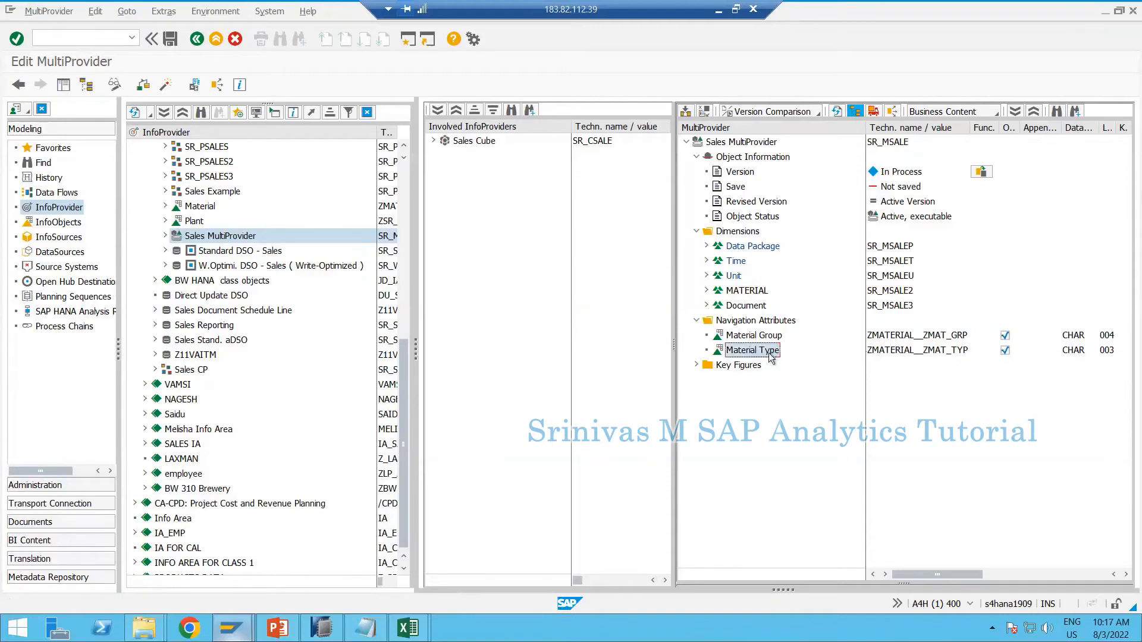
right_click(766, 354)
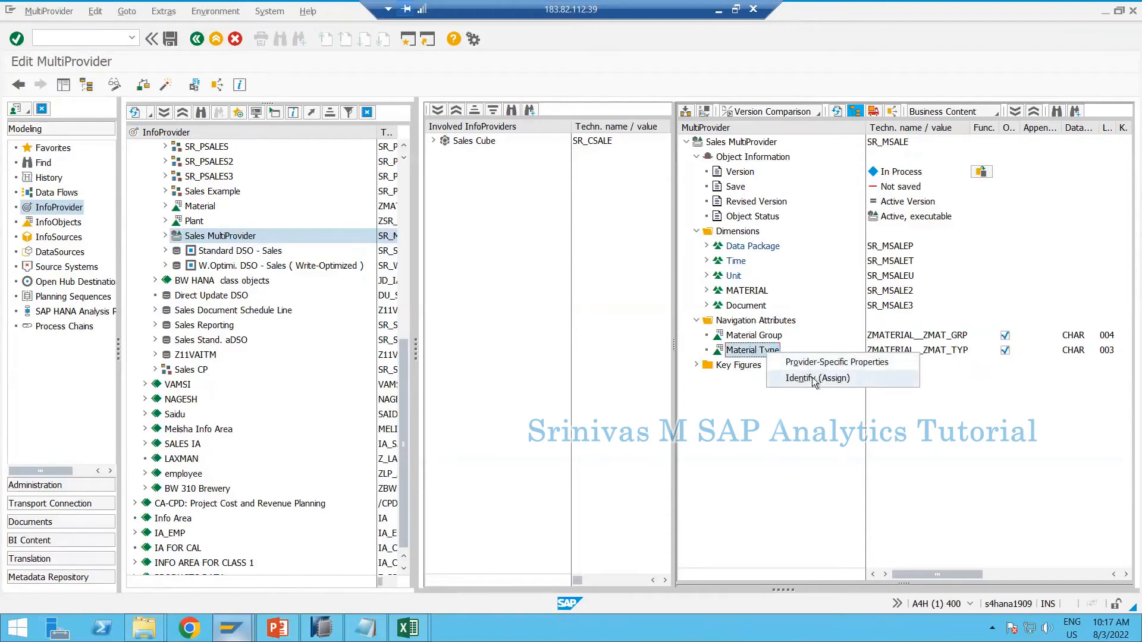
left_click(813, 378)
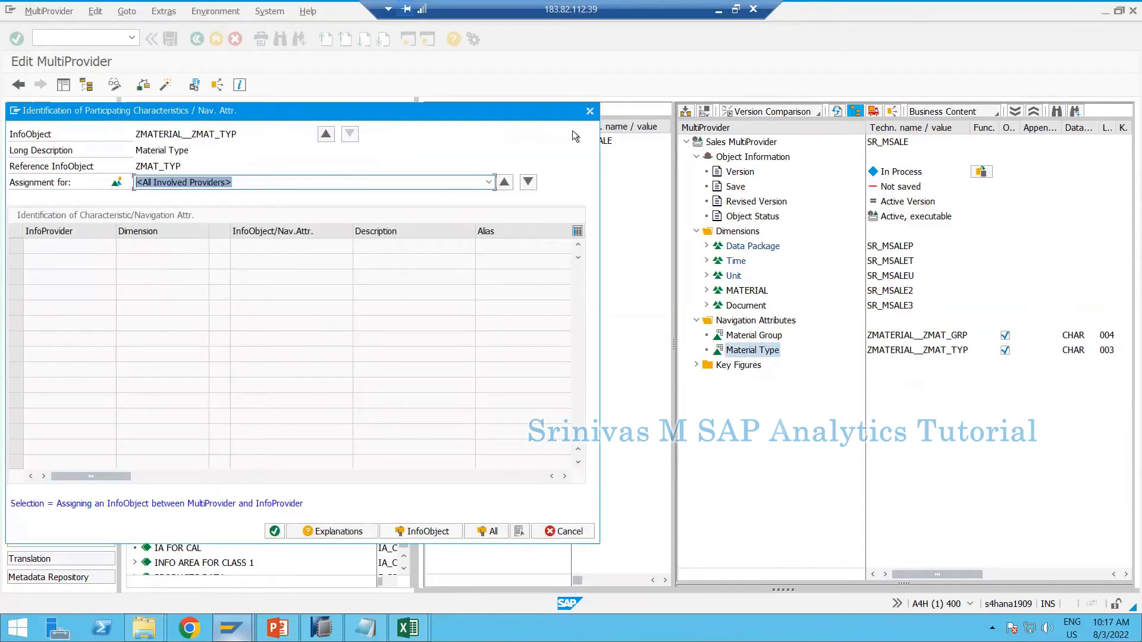
left_click(591, 113)
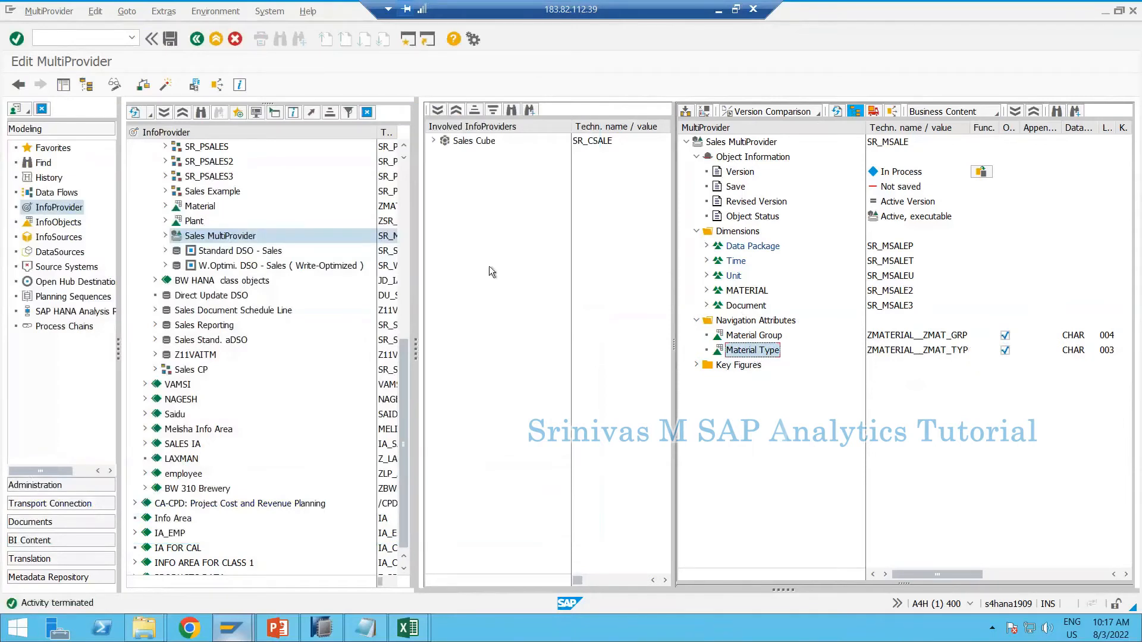
left_click(470, 141)
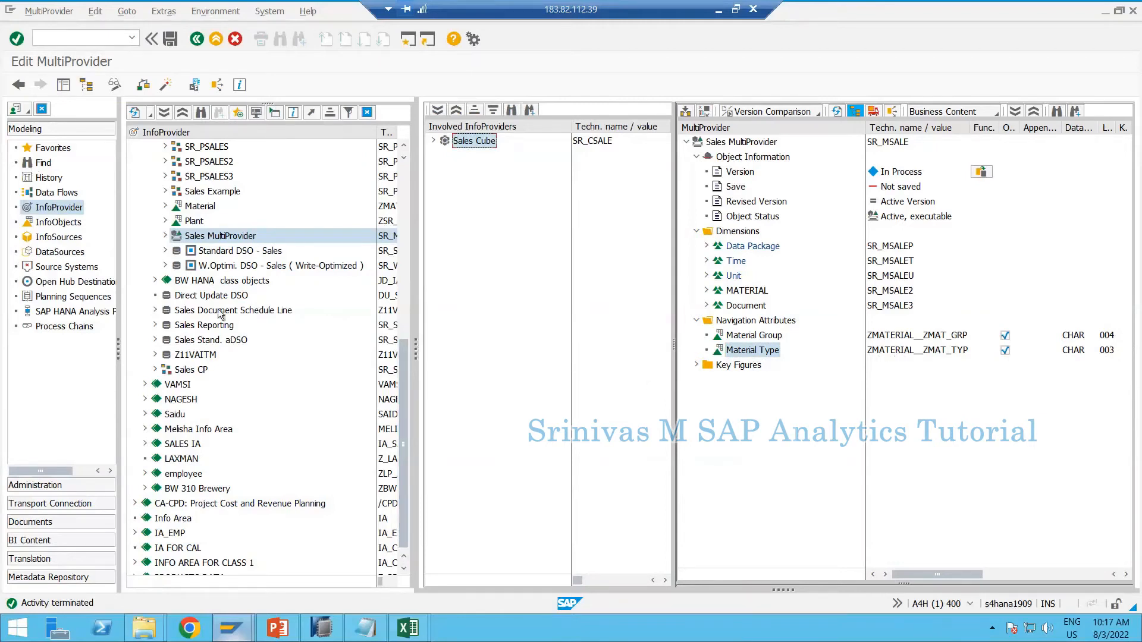
left_click(165, 236)
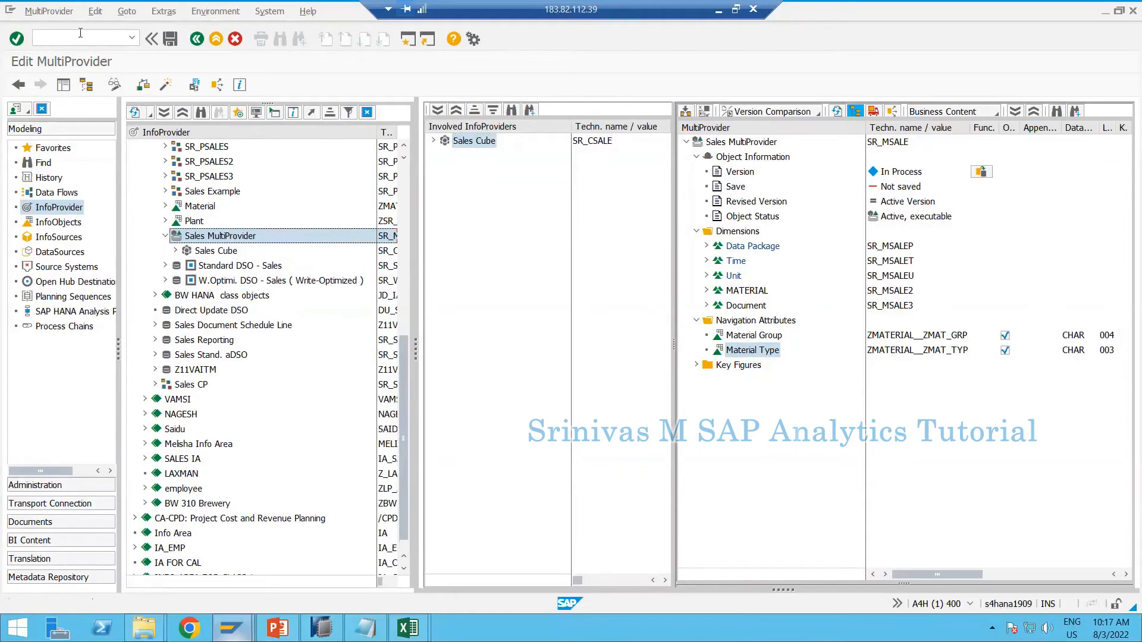
left_click(216, 38)
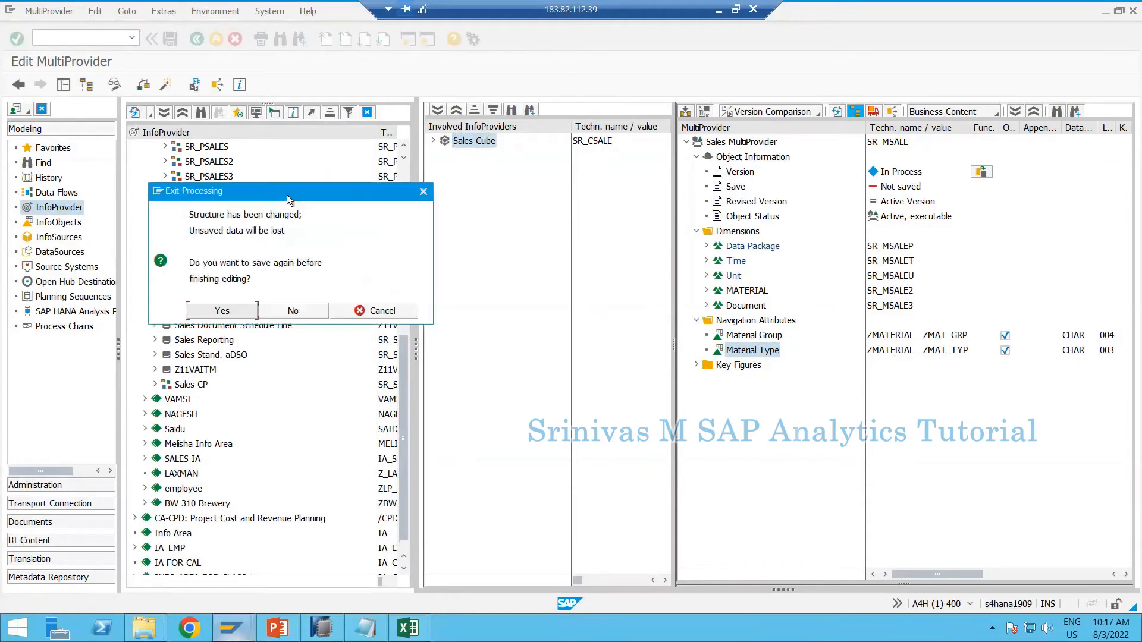
left_click(294, 311)
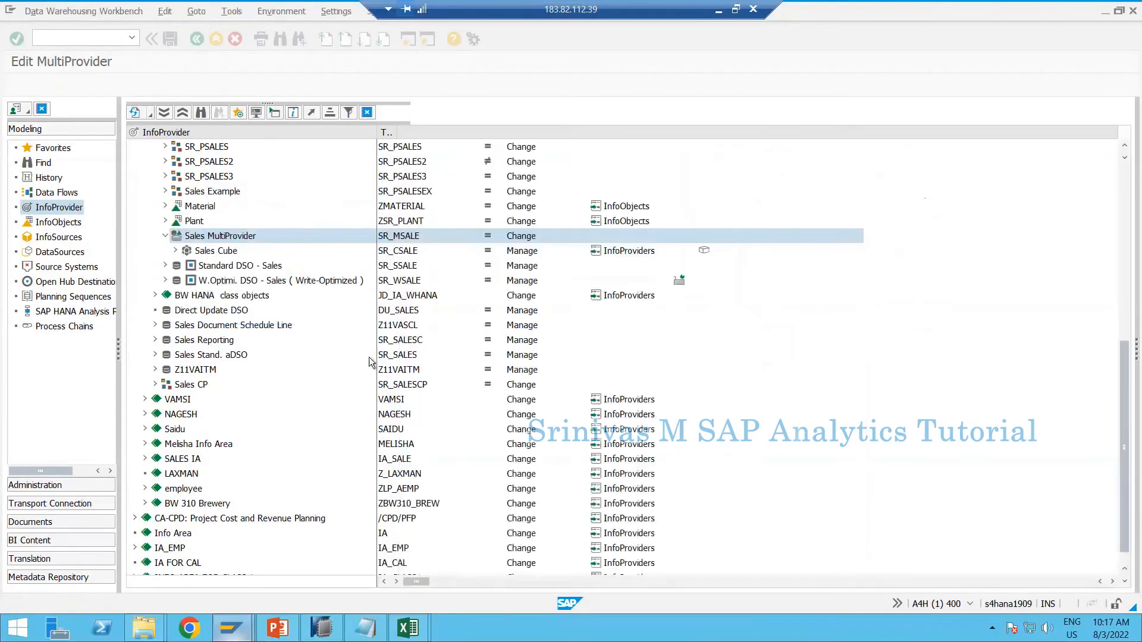
Switch on Material Type (ZMATERIAL__ZMAT_TYP) as a navigation attribute of the Sales Cube (SR_CSALE) and activate the InfoCube
double_click(214, 251)
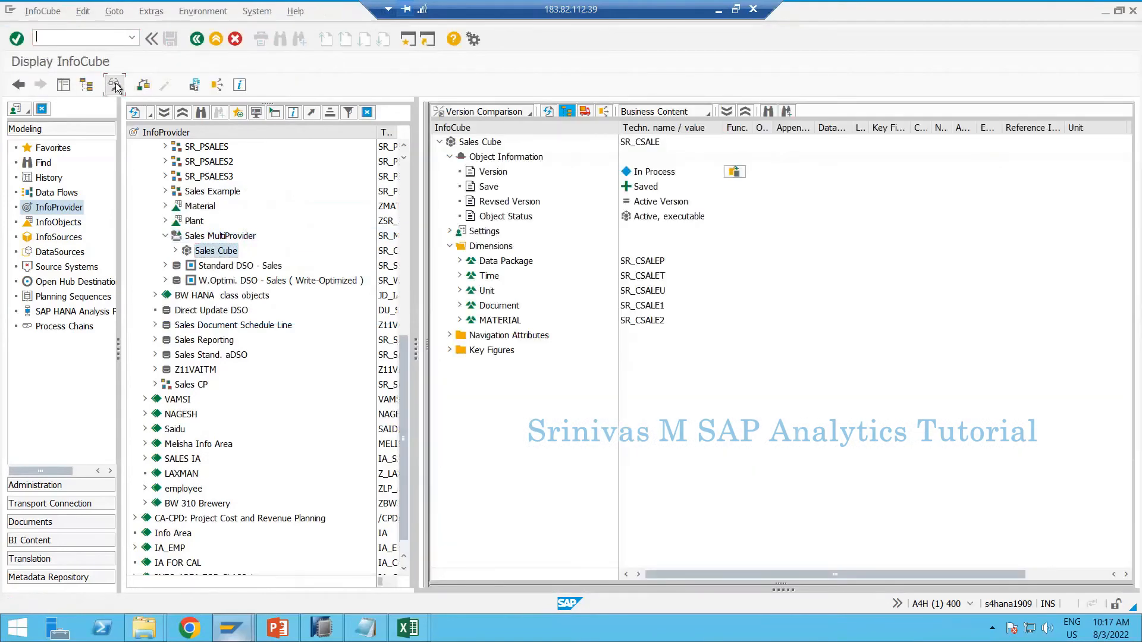
left_click(114, 85)
left_click(697, 335)
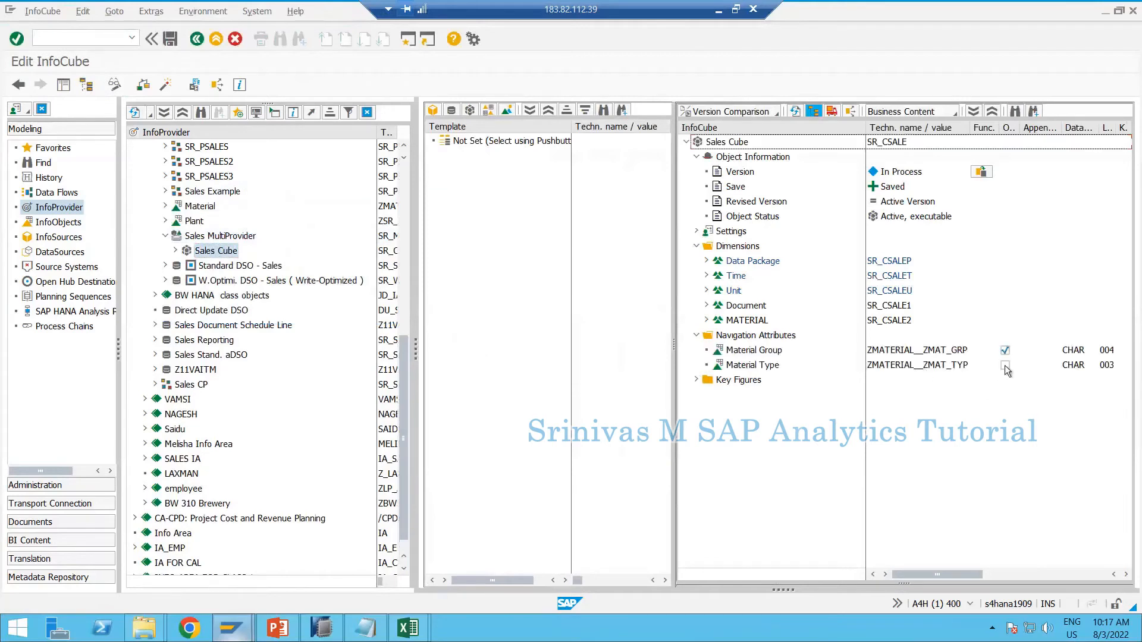
left_click(1005, 365)
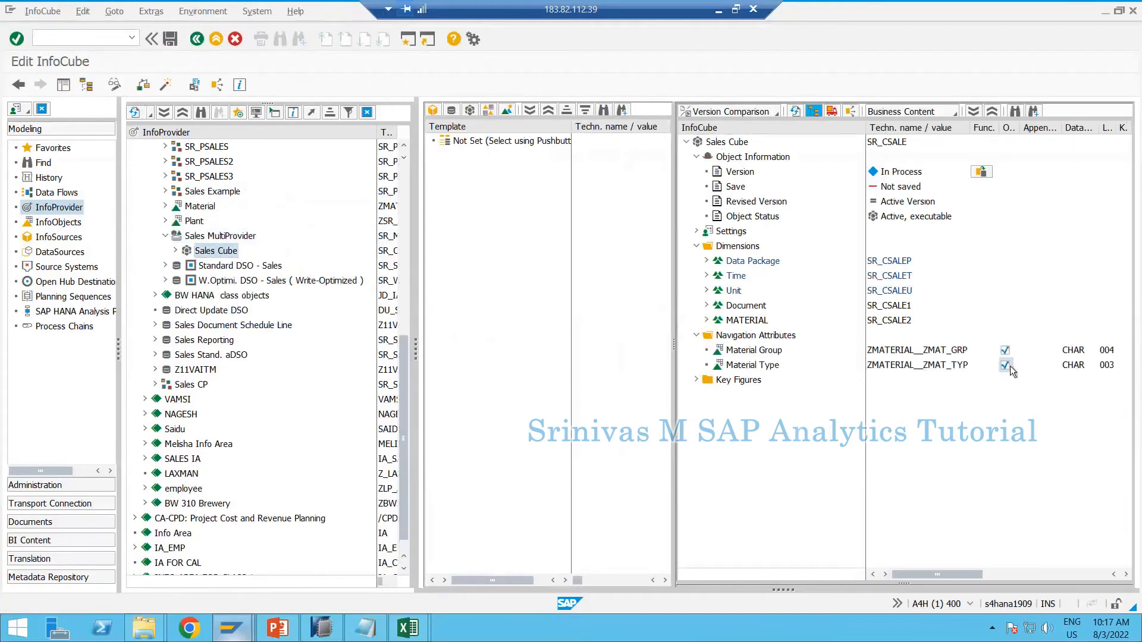
left_click(166, 85)
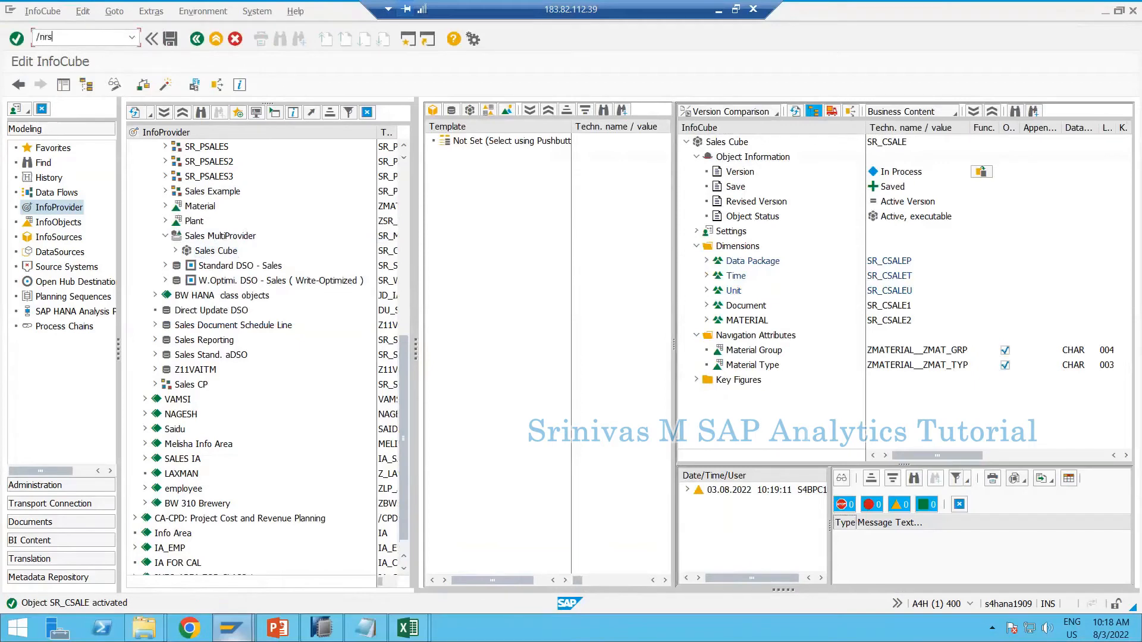
Reload the Data Warehousing Workbench and expand the Sales Cube under the Sales MultiProvider, widening the tree to read the transformation's full name
key("Return")
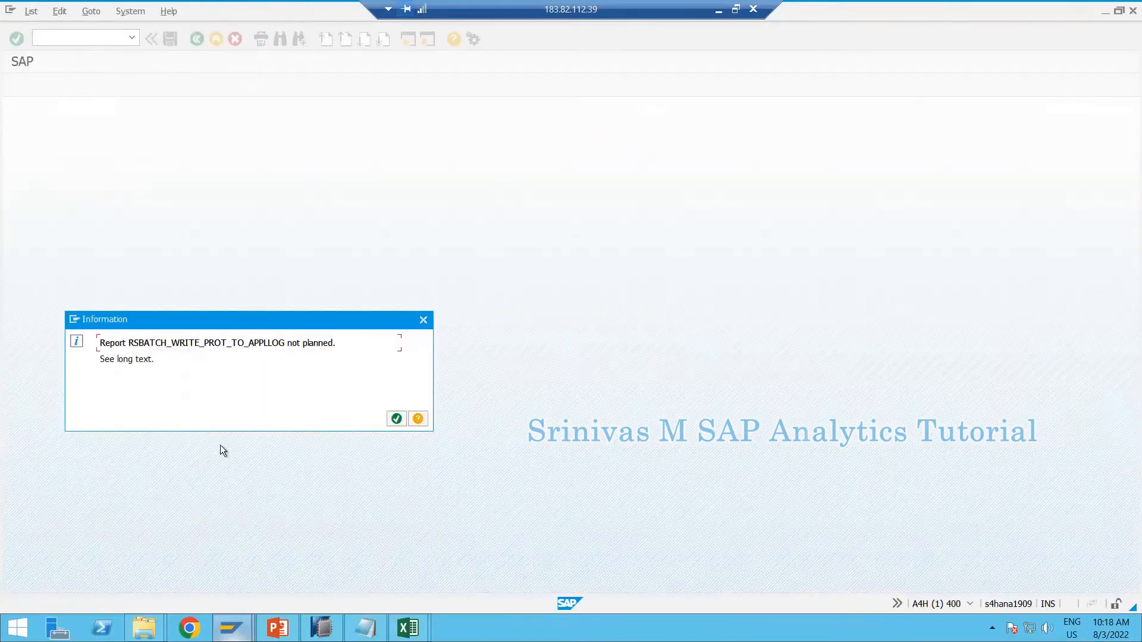
key("Return")
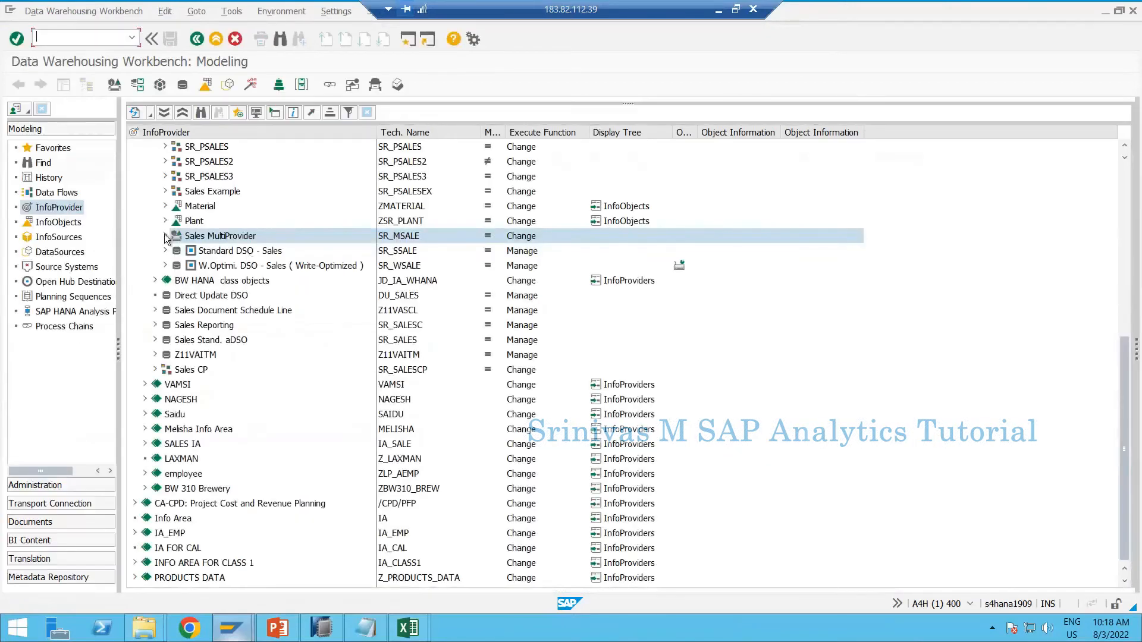
left_click(165, 236)
left_click(175, 250)
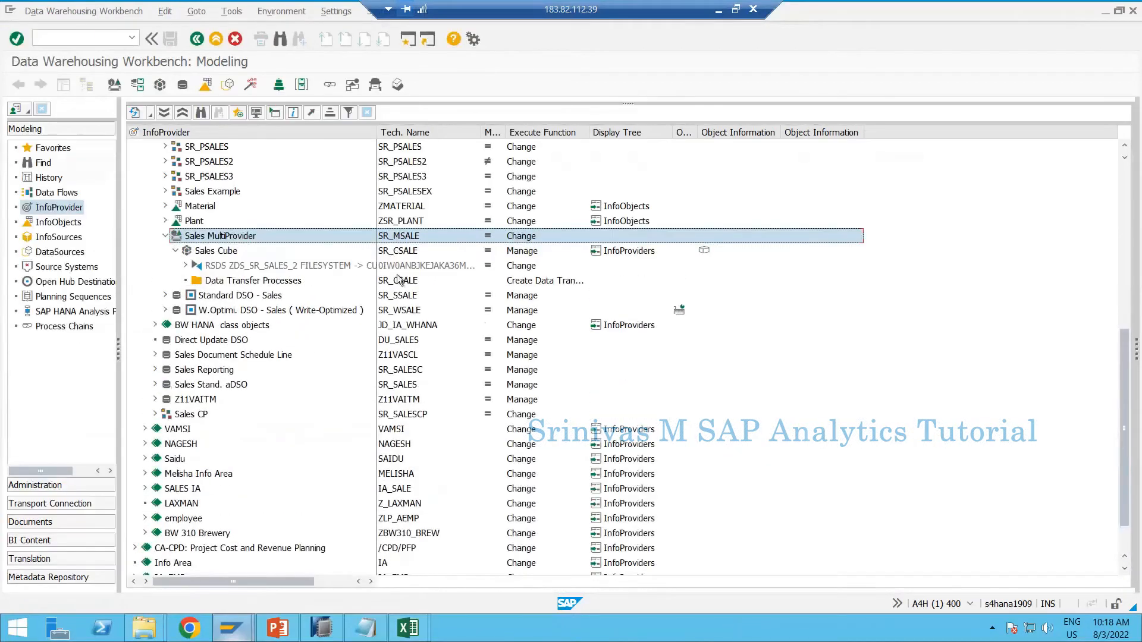
left_click(380, 269)
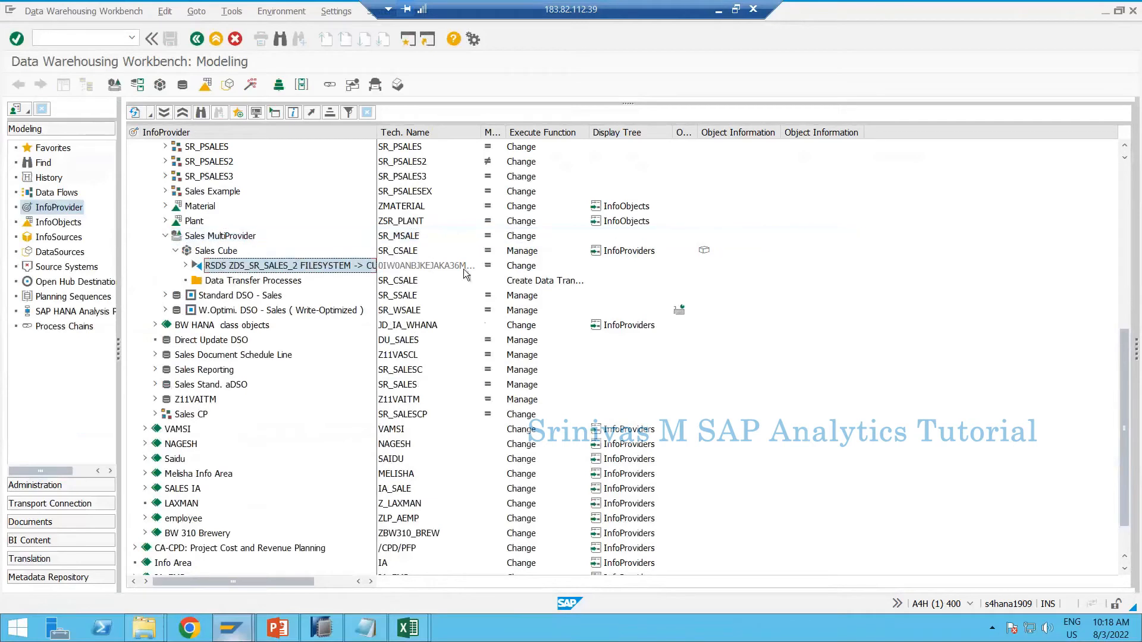
double_click(377, 135)
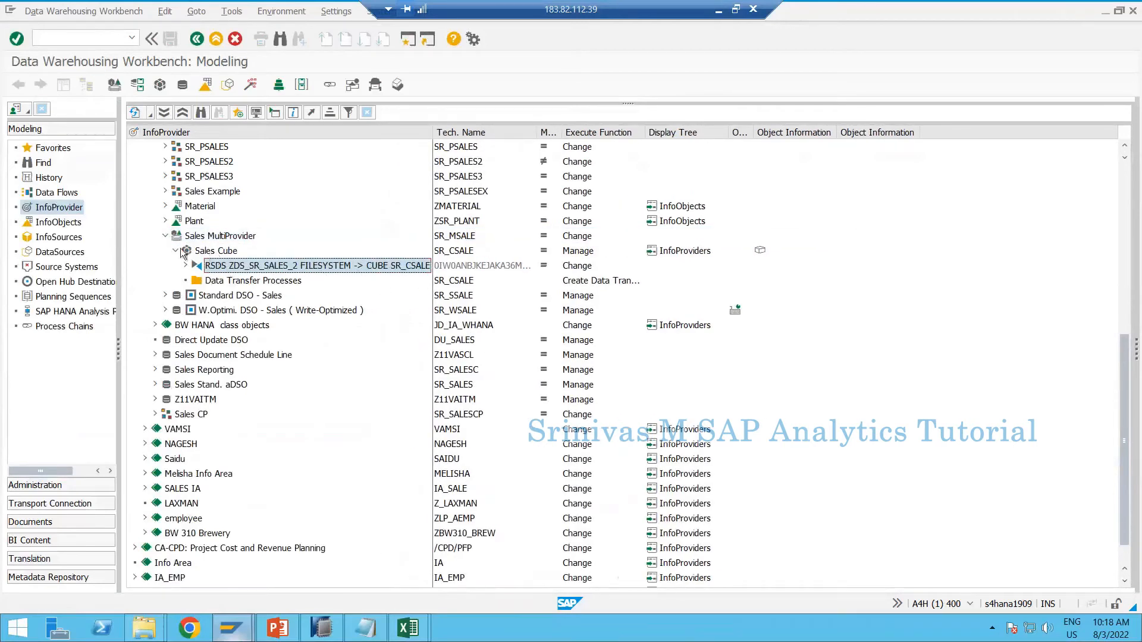
Open the transformation from DataSource ZDS_SR_SALES_2 to the Sales Cube in change mode and activate it
left_click(208, 252)
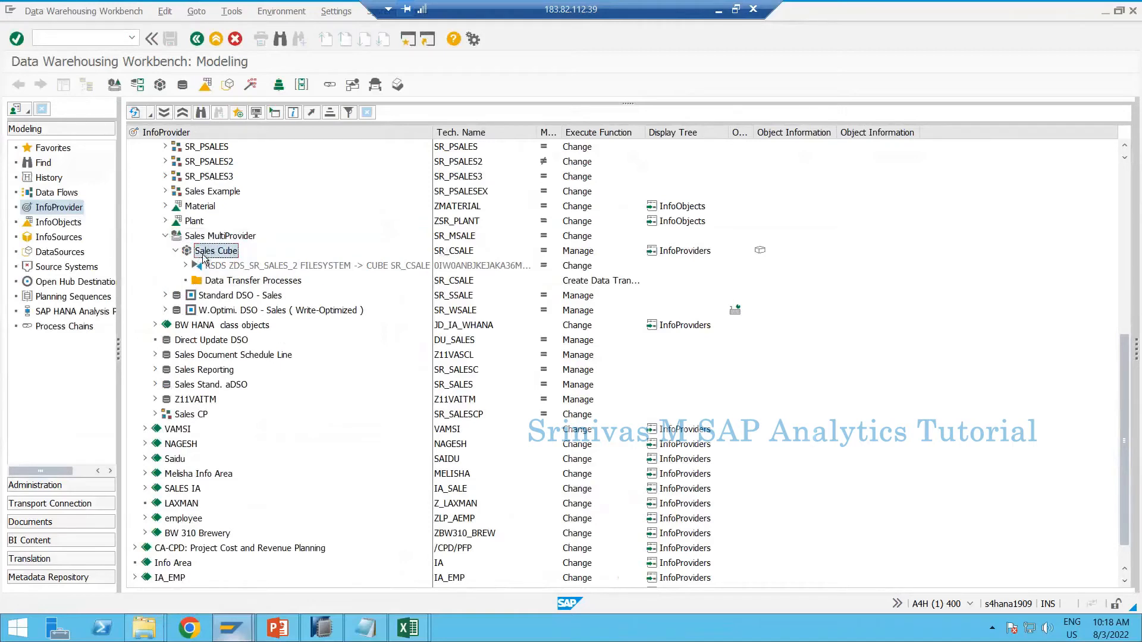
left_click(200, 255)
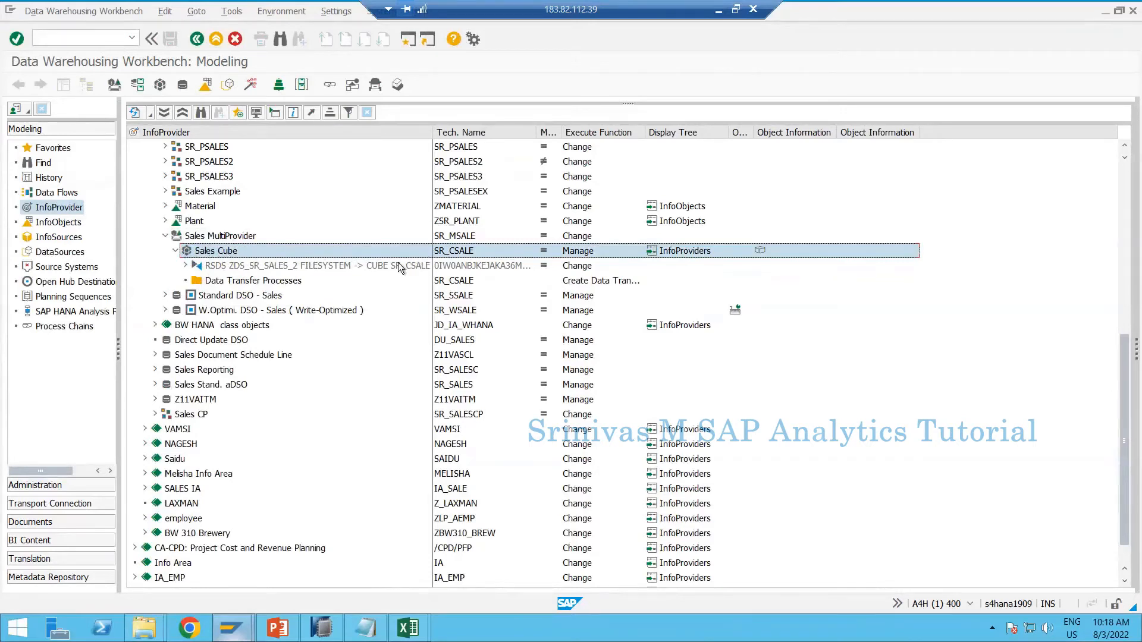
left_click(306, 266)
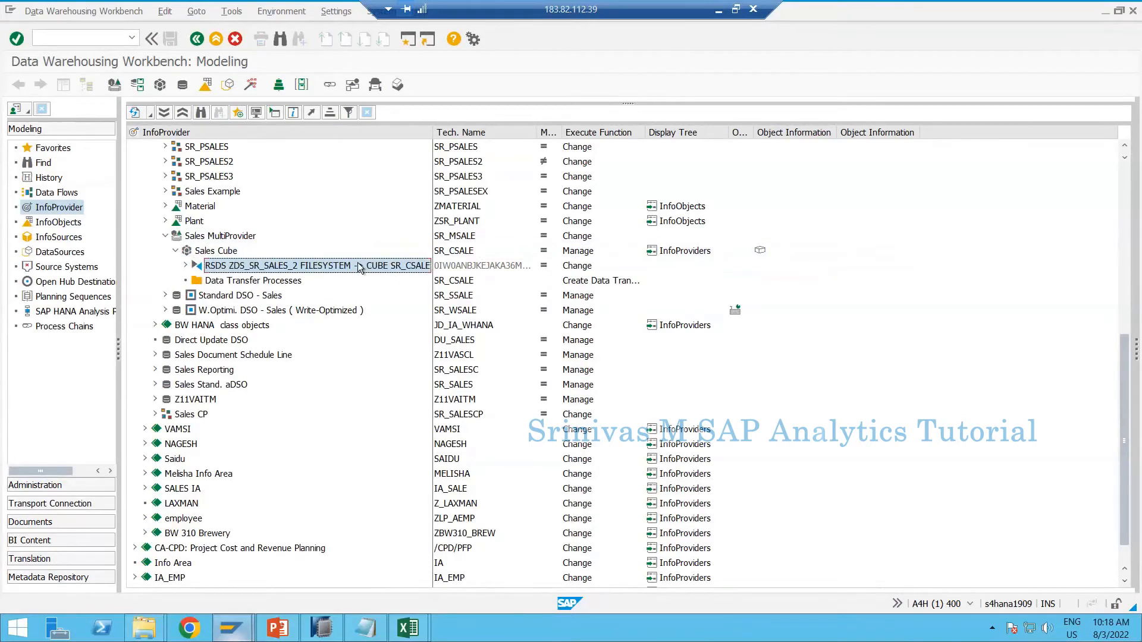
left_click(208, 252)
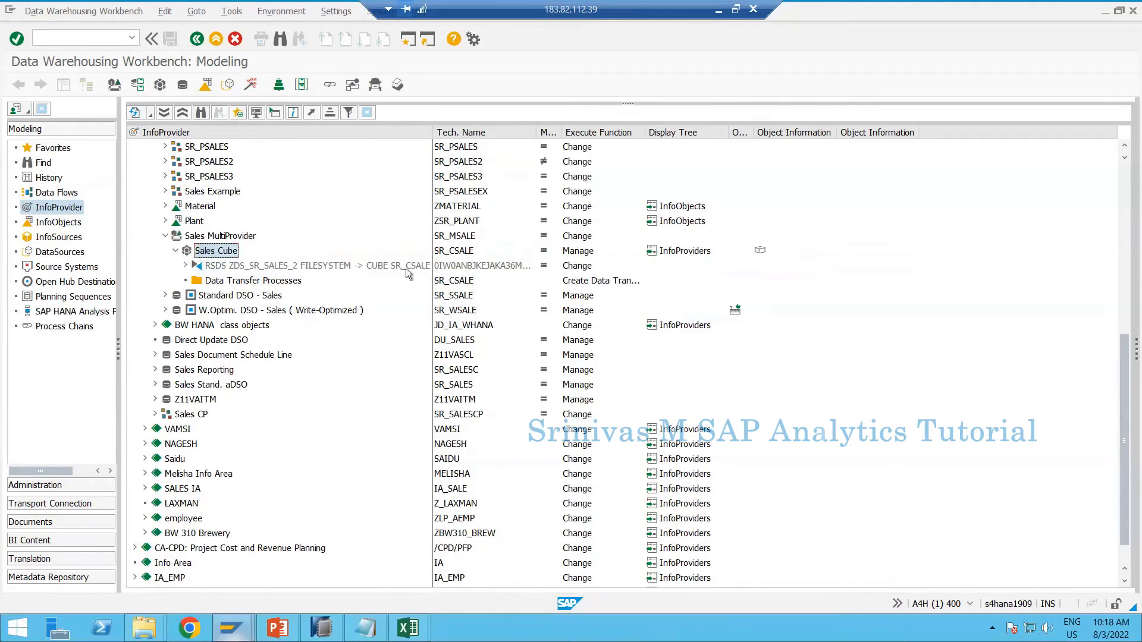
right_click(291, 270)
left_click(324, 295)
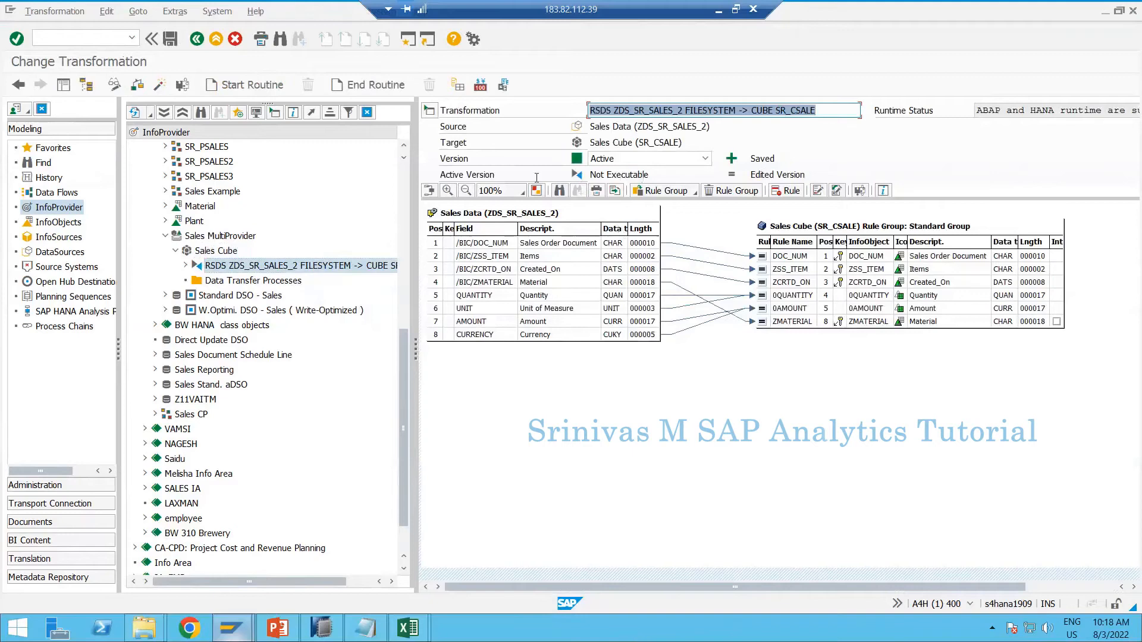
left_click(165, 86)
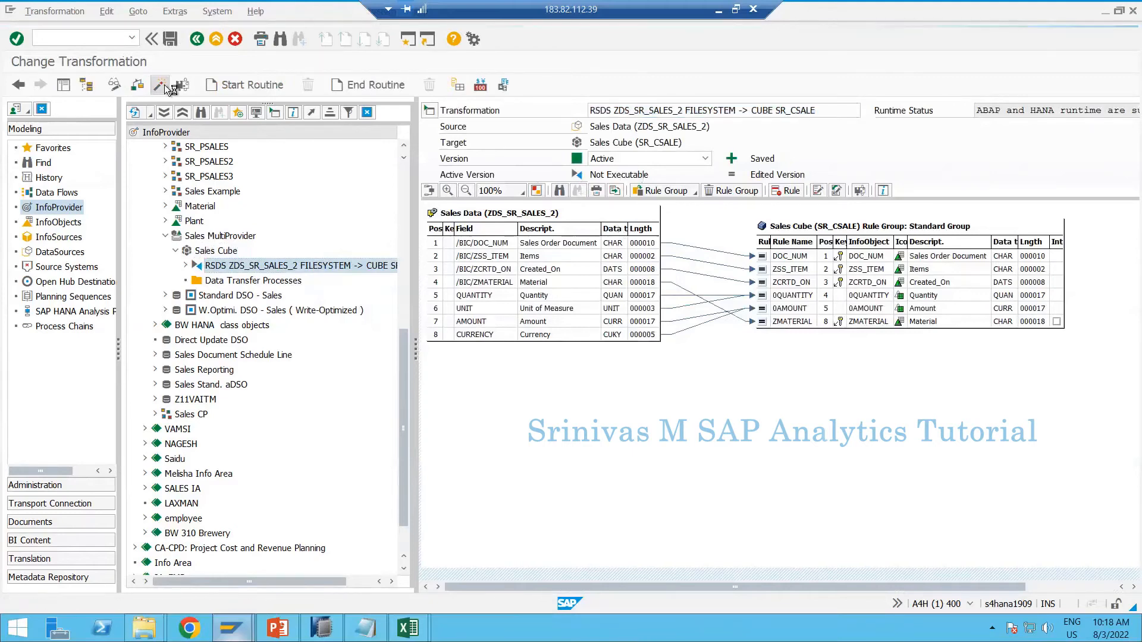
Display the definition of the Sales Cube (SR_CSALE)
left_click(221, 252)
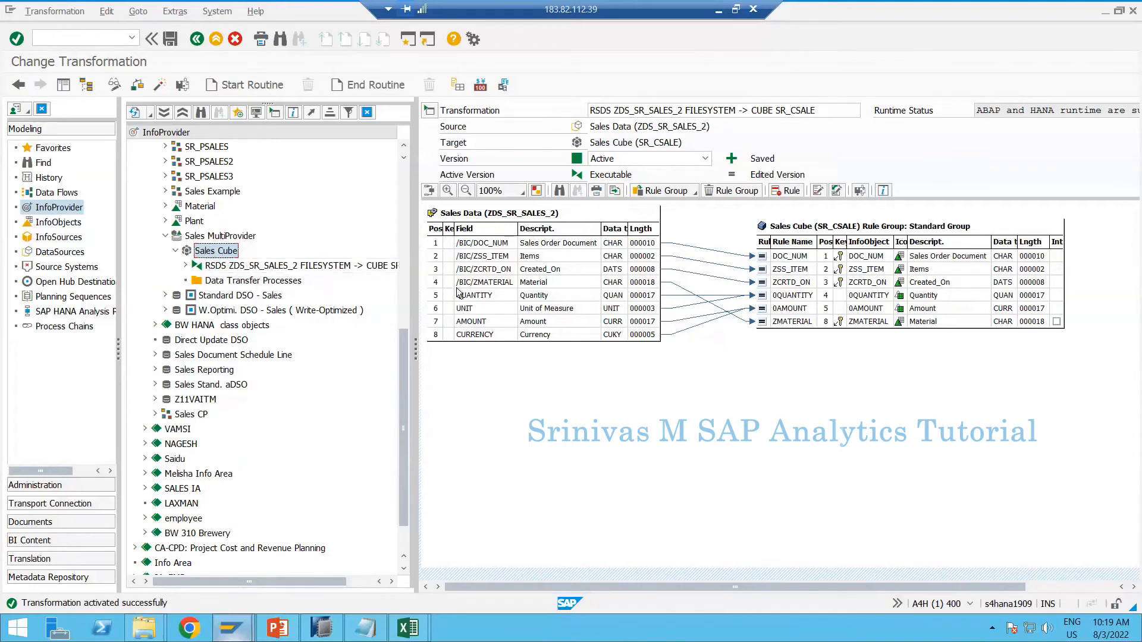
double_click(228, 257)
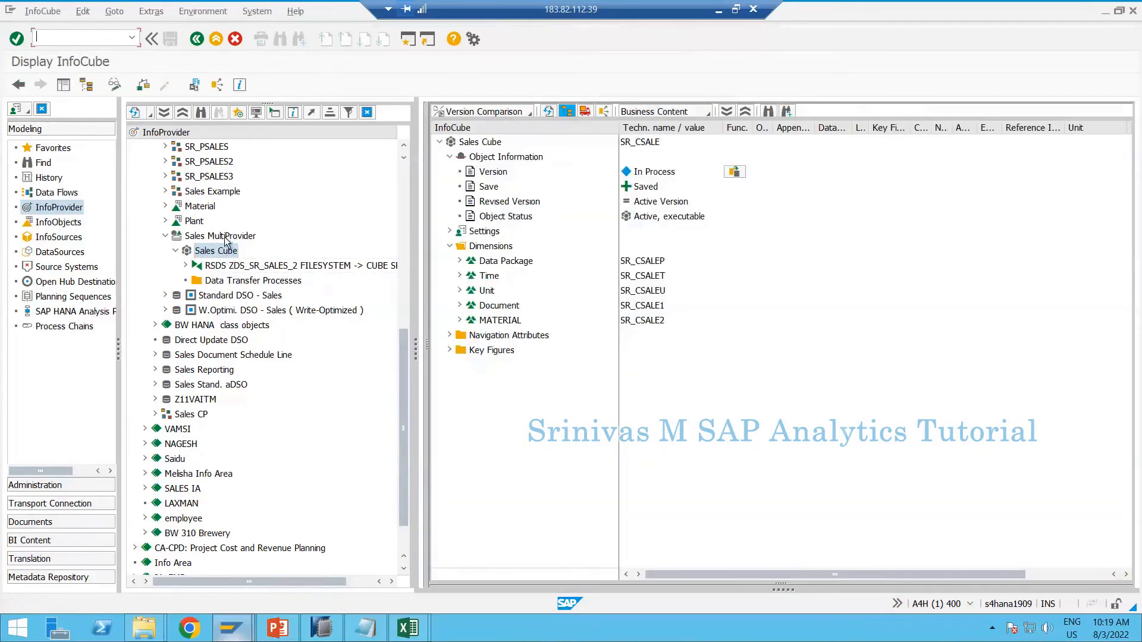
Open the Sales MultiProvider (SR_MSALE) in change mode and switch on Material Type (ZMATERIAL__ZMAT_TYP) as a navigation attribute
double_click(220, 236)
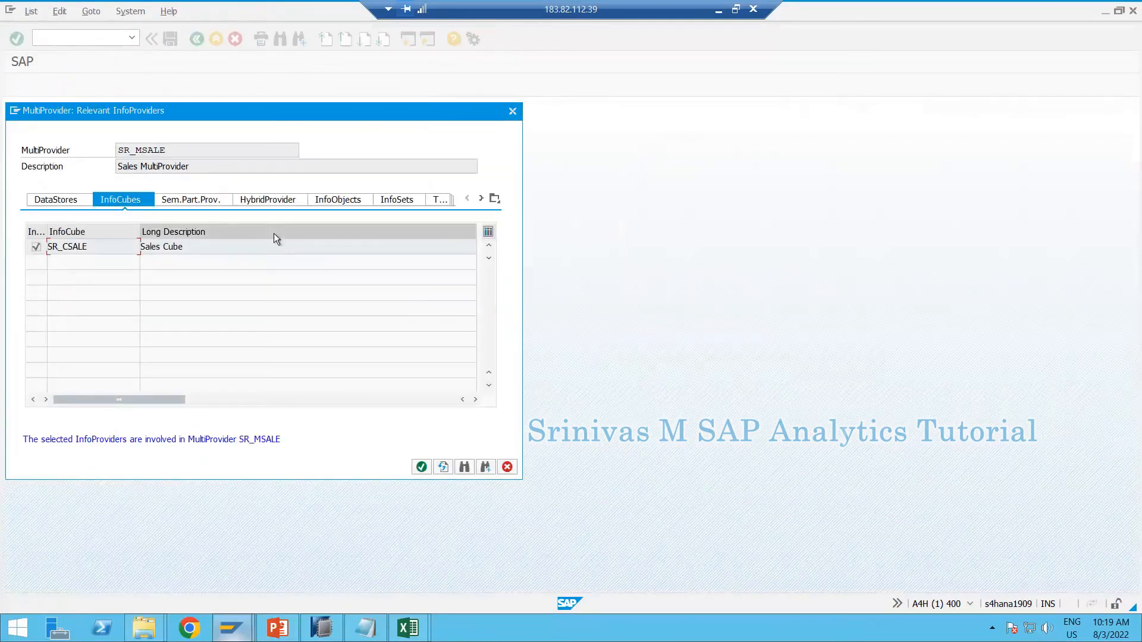
key("Return")
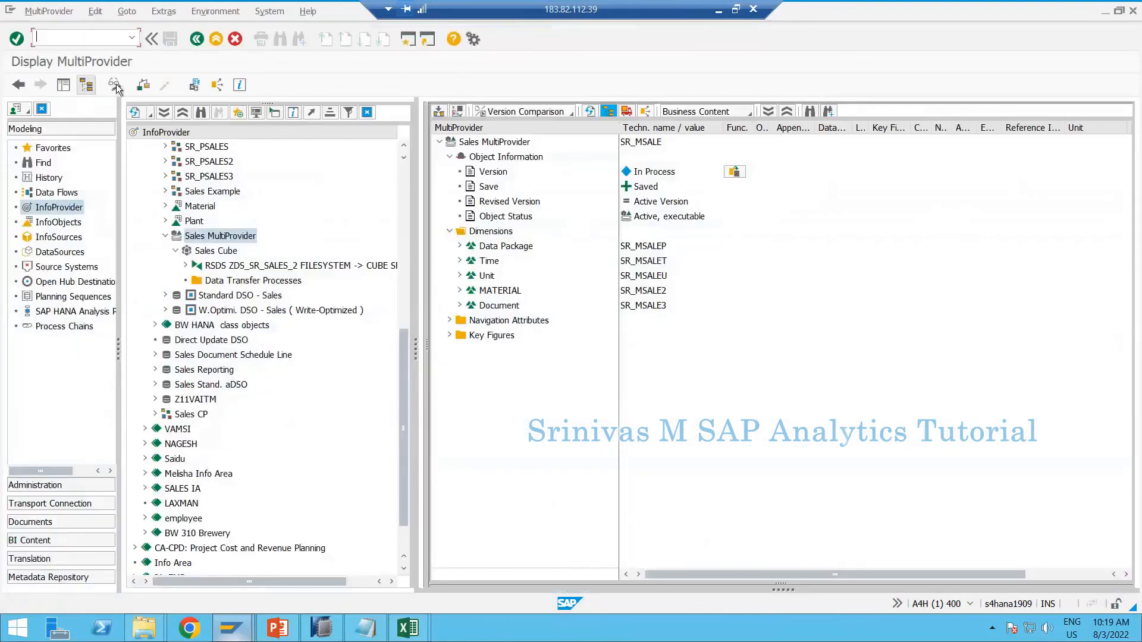
left_click(114, 85)
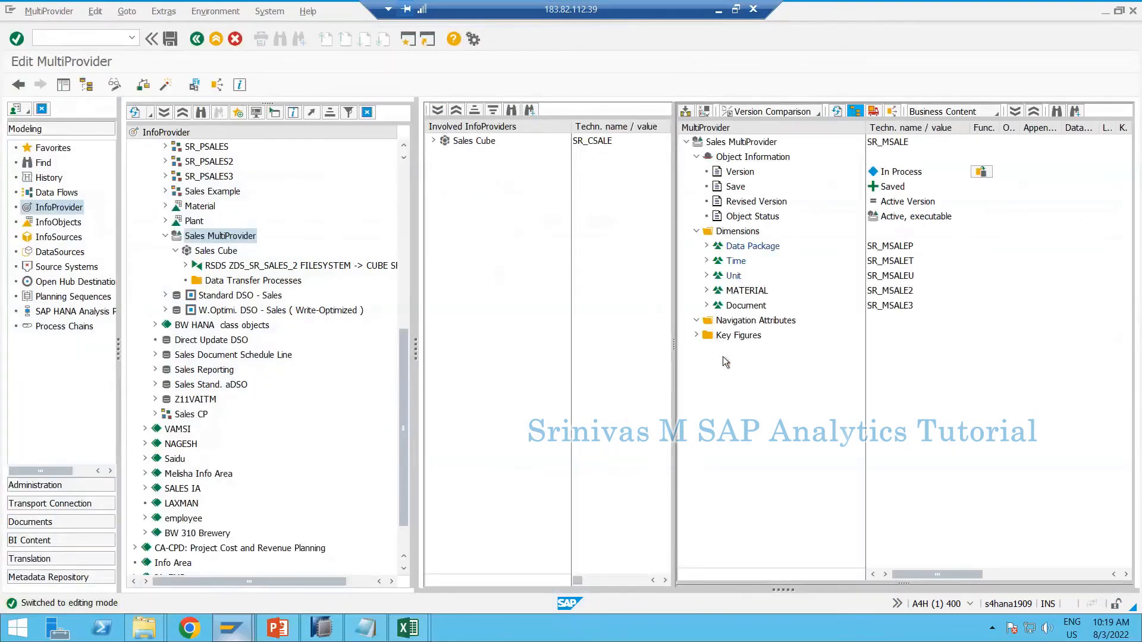
left_click(1005, 351)
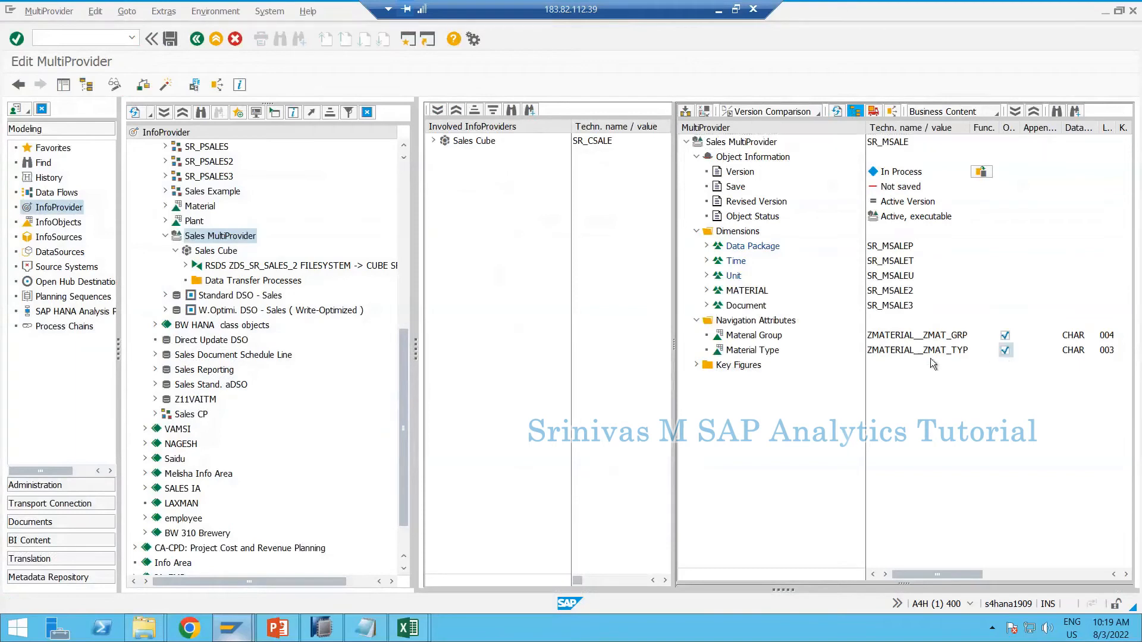
Assign the Material Type navigation attribute to ZMATERIAL__ZMAT_TYP of the Sales Cube and activate the MultiProvider
right_click(884, 349)
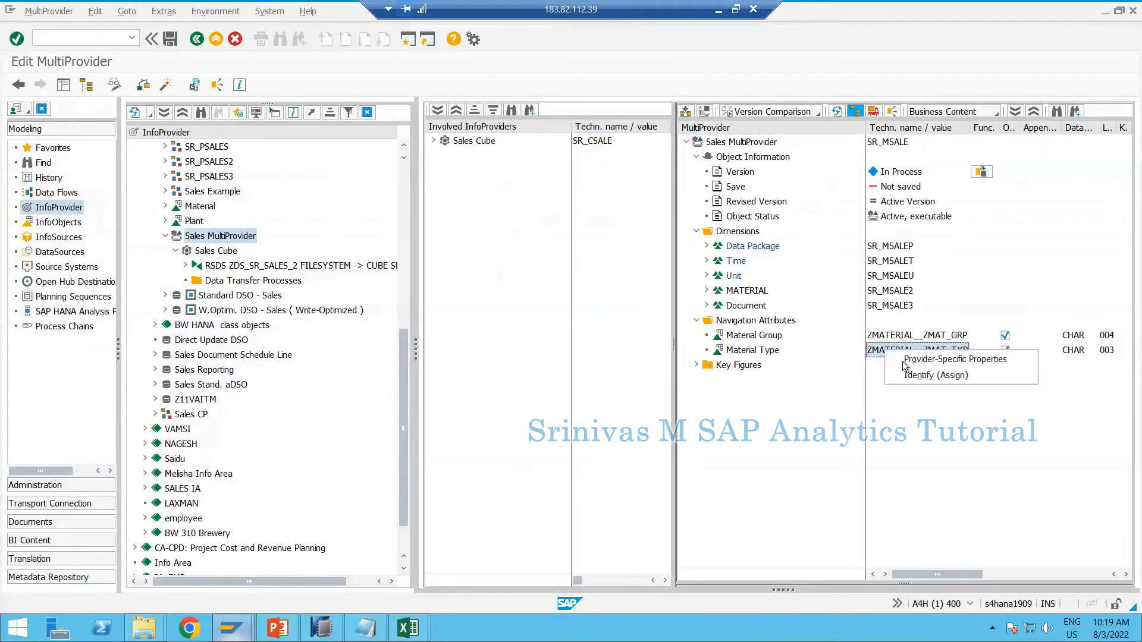
left_click(928, 375)
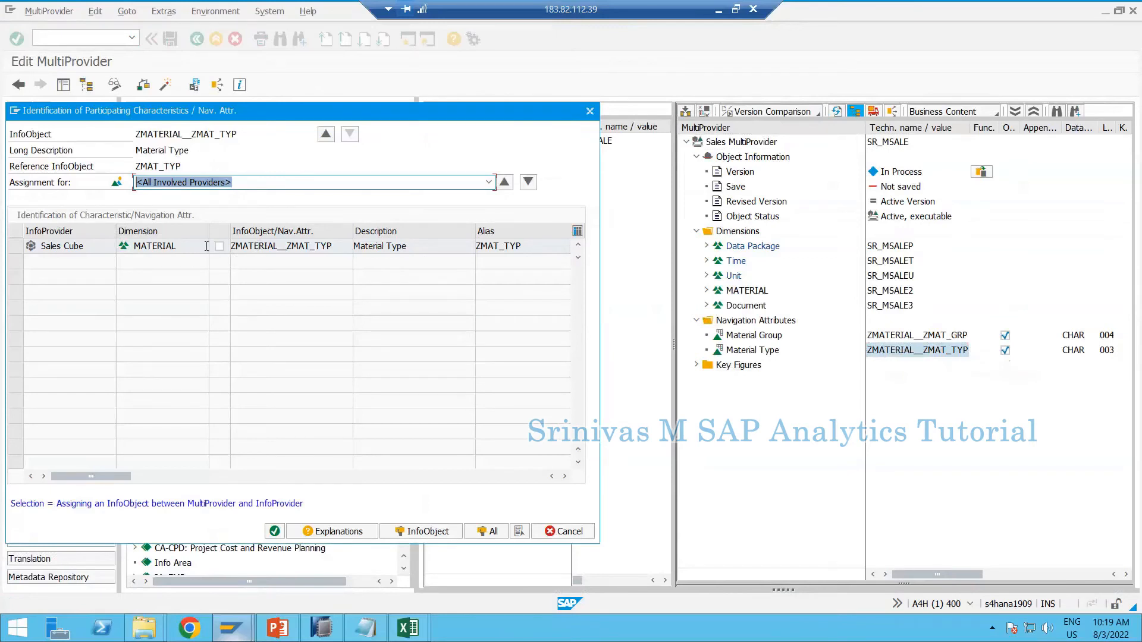
left_click(219, 247)
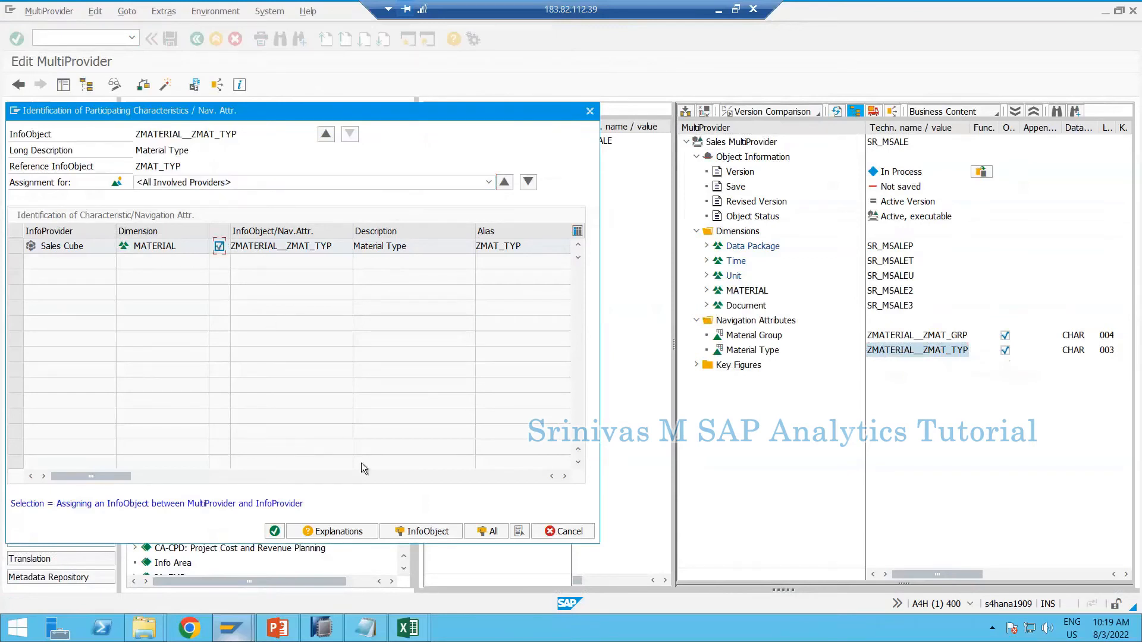
left_click(274, 531)
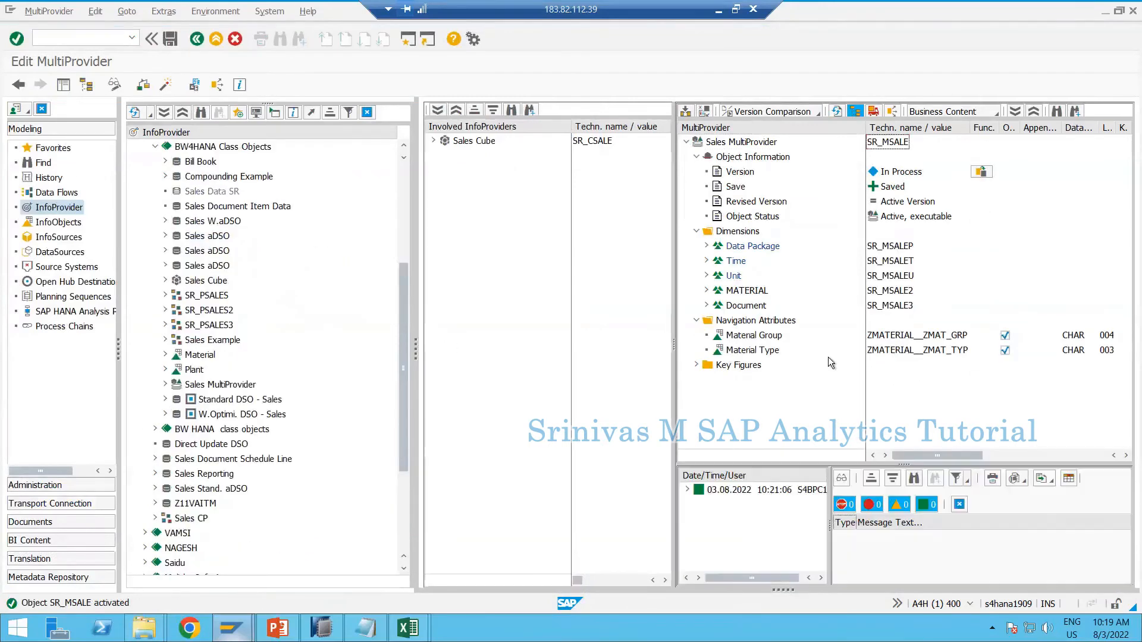
Inspect the MultiProvider's Document dimension and the involved Sales Cube's folders, and return to the full InfoProvider tree
left_click(707, 305)
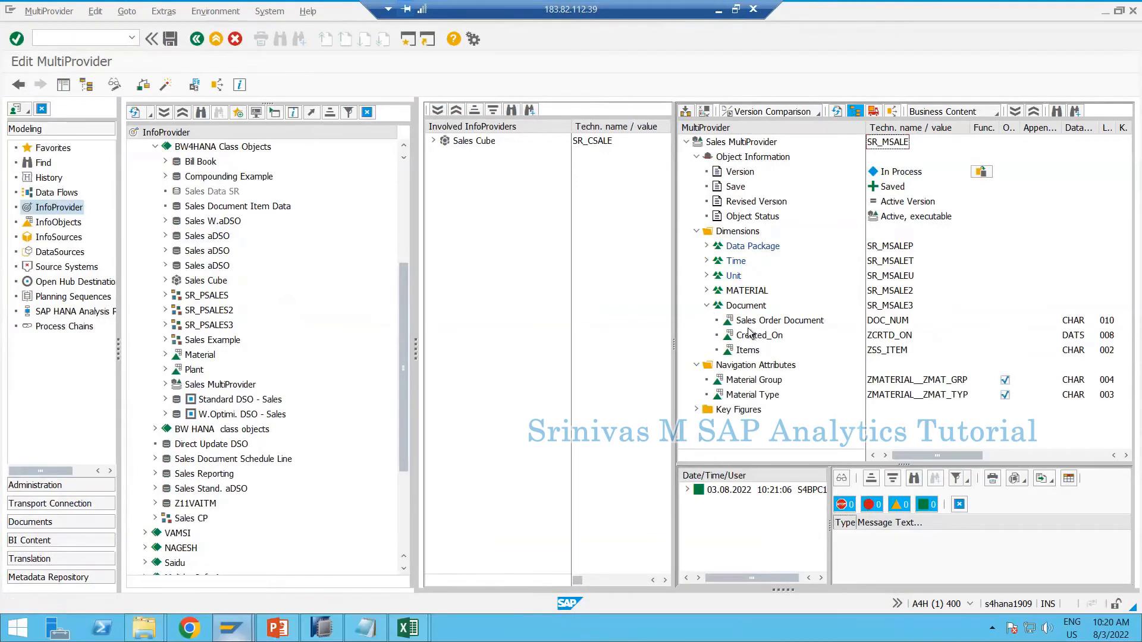
left_click(434, 142)
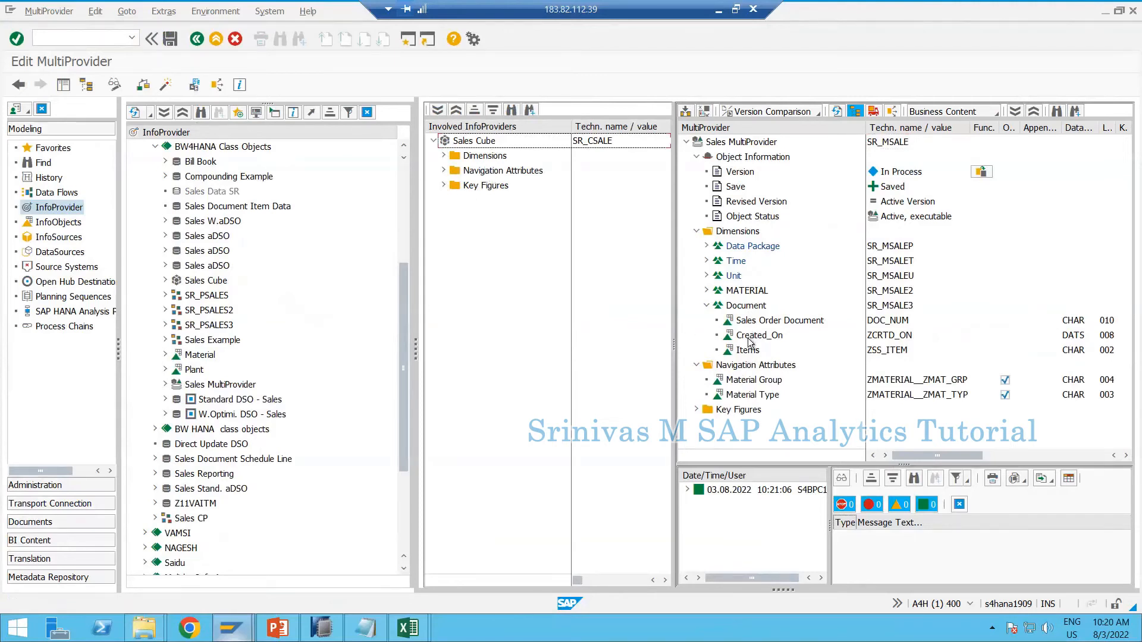
left_click(959, 504)
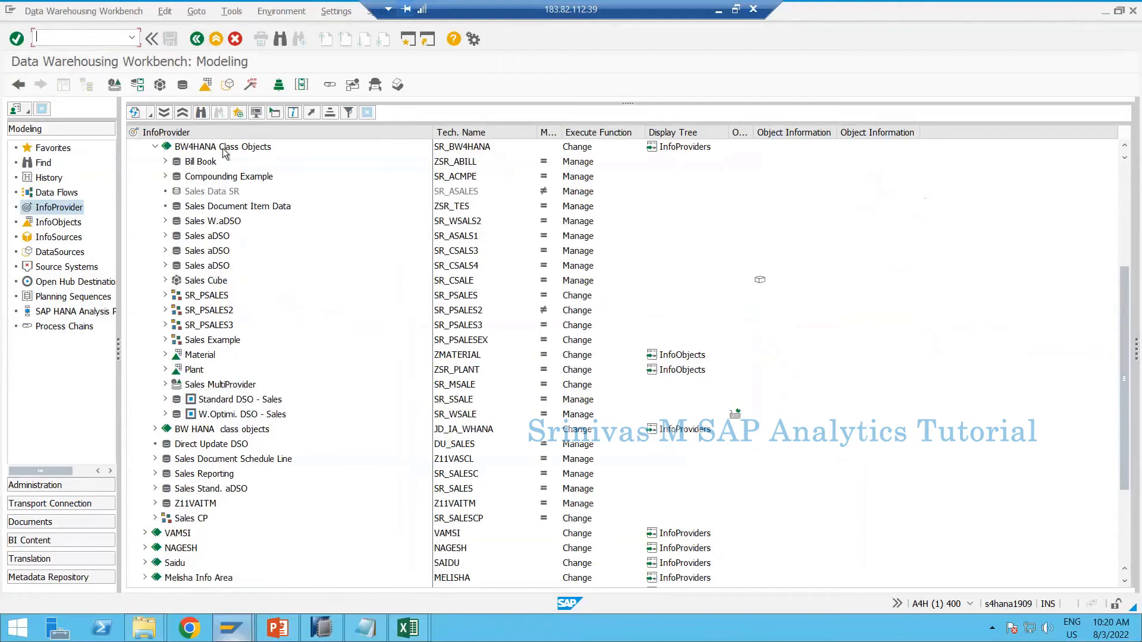
Switch to the Book1 workbook in Excel, review the Union and Join rows for Multi Provider and Infoset, and return to SAP
left_click(416, 631)
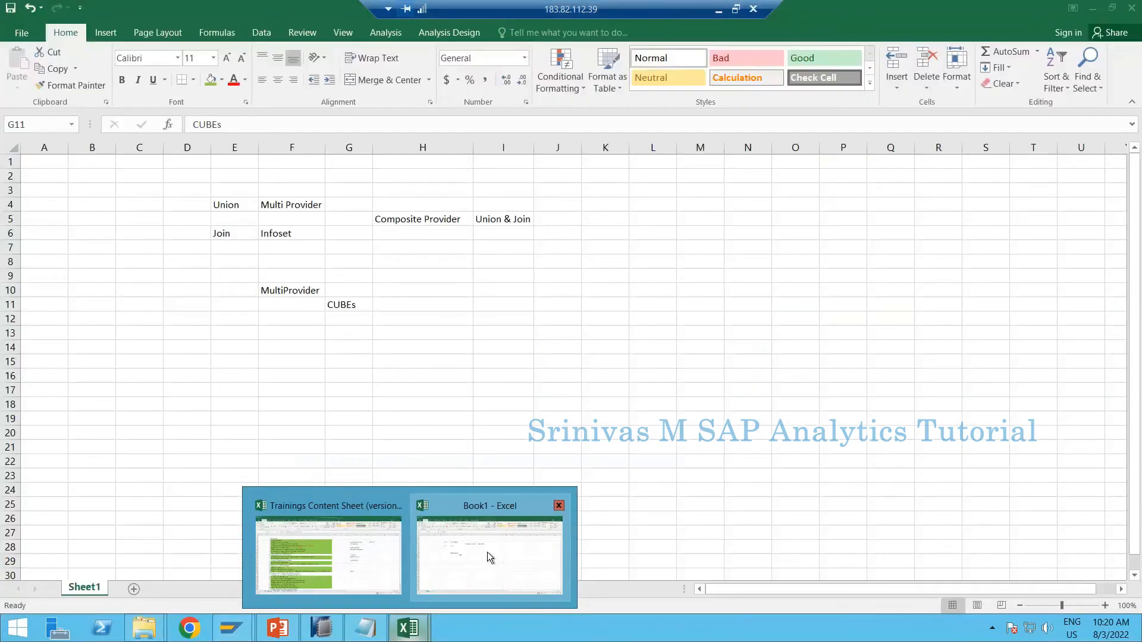
left_click(487, 552)
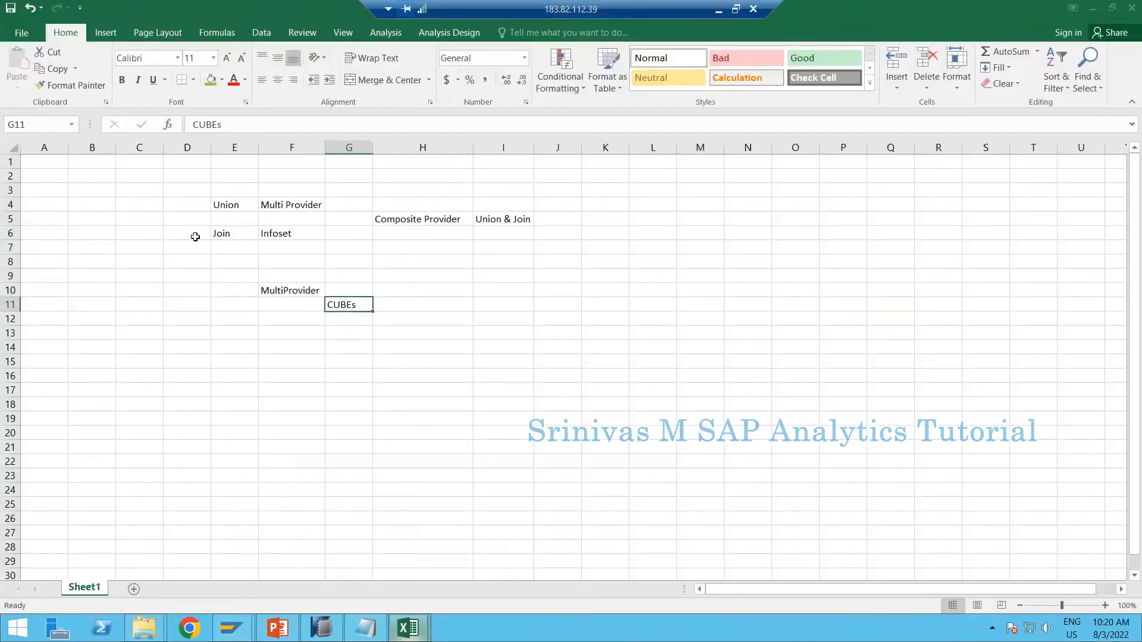
left_click(226, 237)
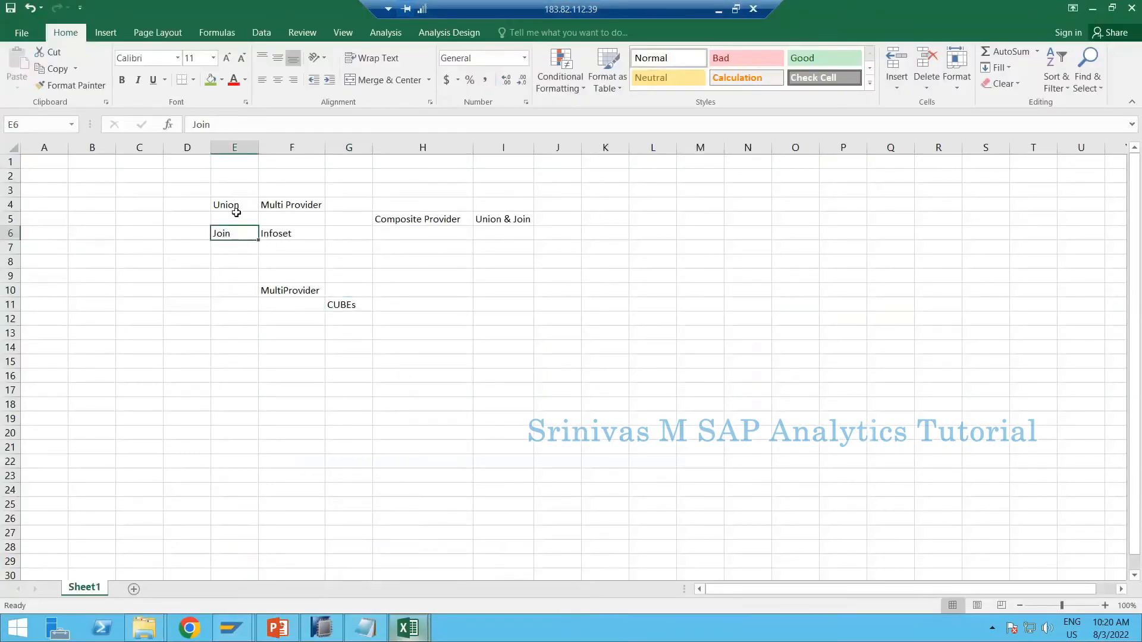
left_click_drag(234, 204, 299, 204)
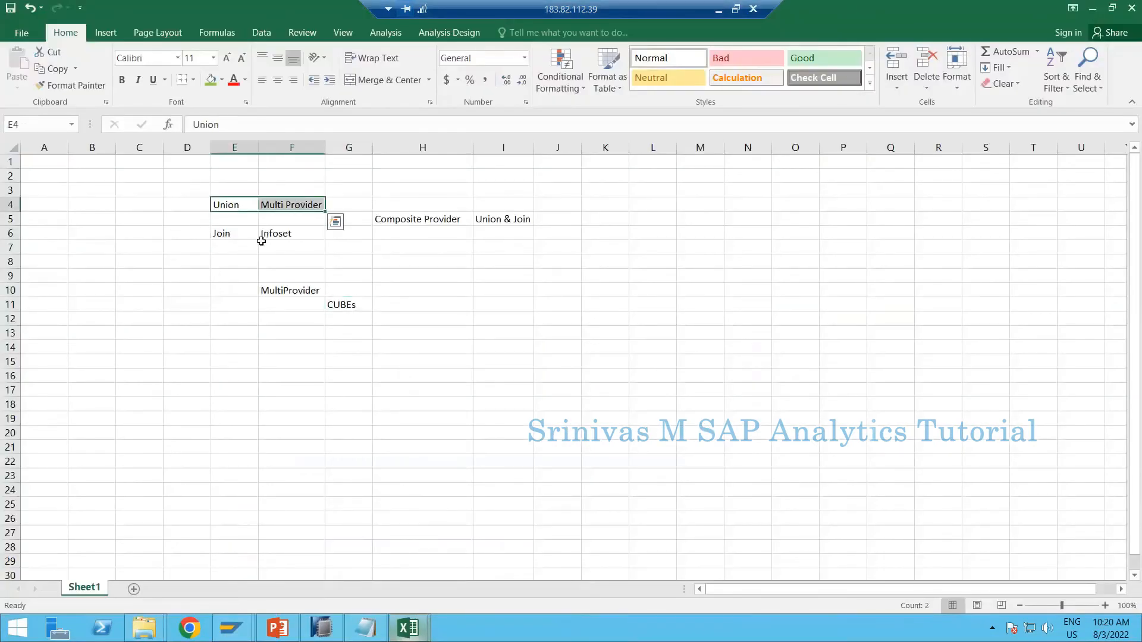
left_click_drag(233, 205, 302, 205)
left_click(1092, 12)
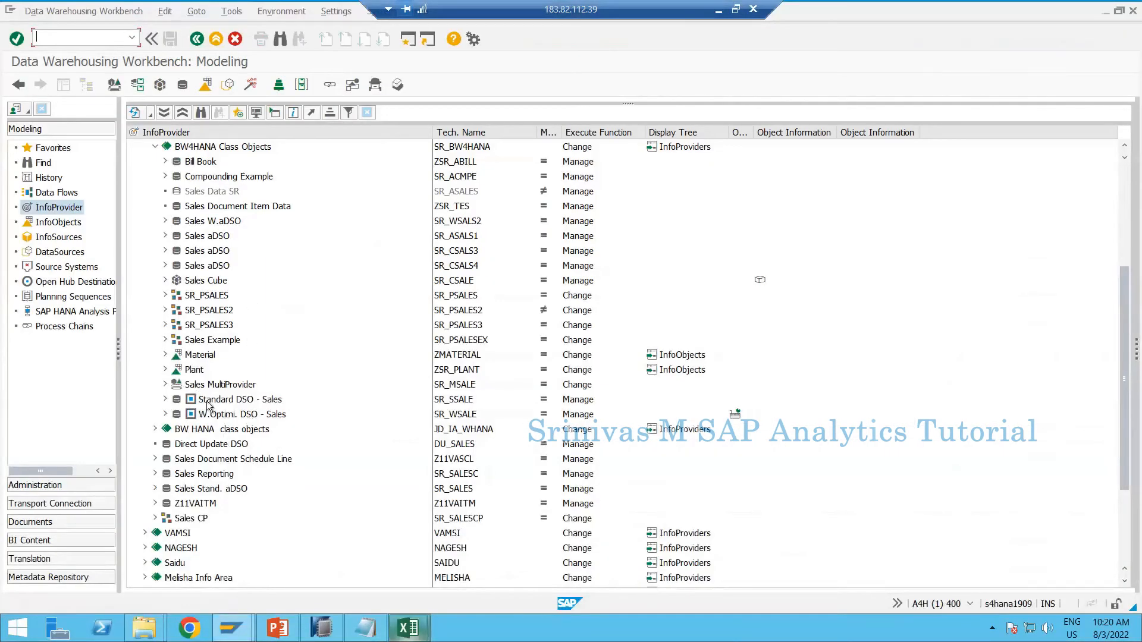
Start creating an InfoSet in the BW4HANA Class Objects InfoArea, choosing the network (data flow control) display
left_click(193, 388)
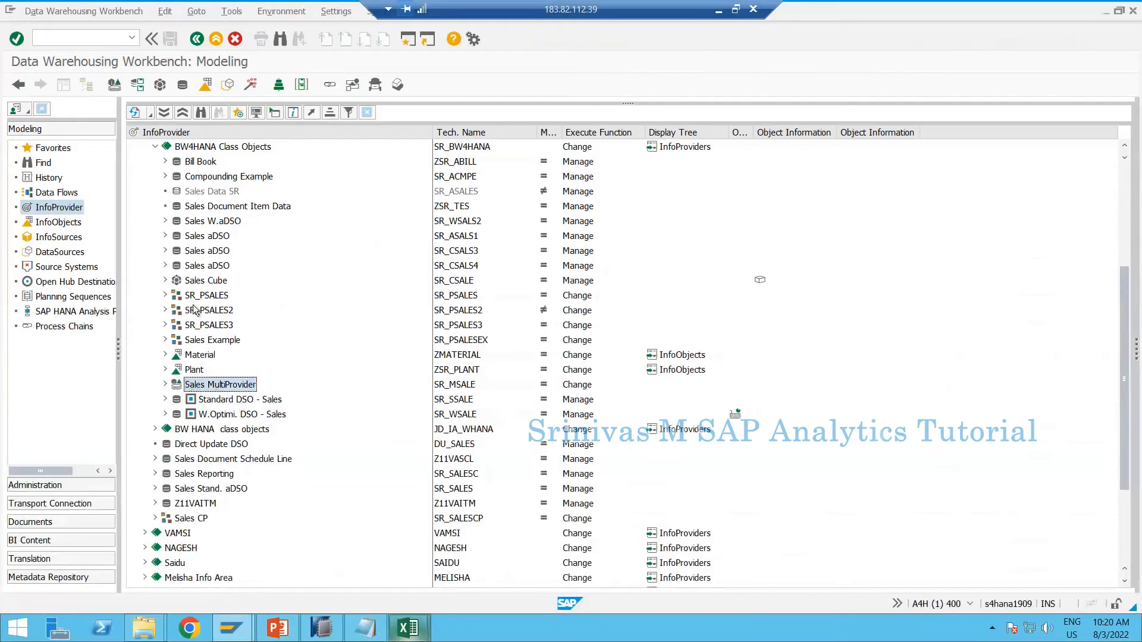
right_click(214, 146)
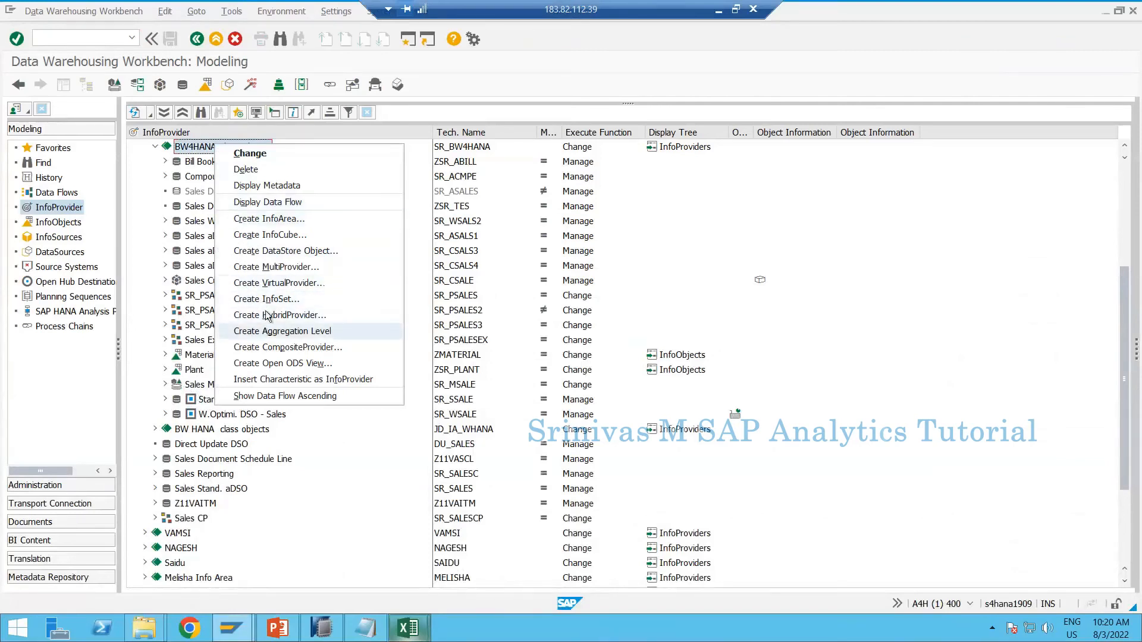
left_click(270, 299)
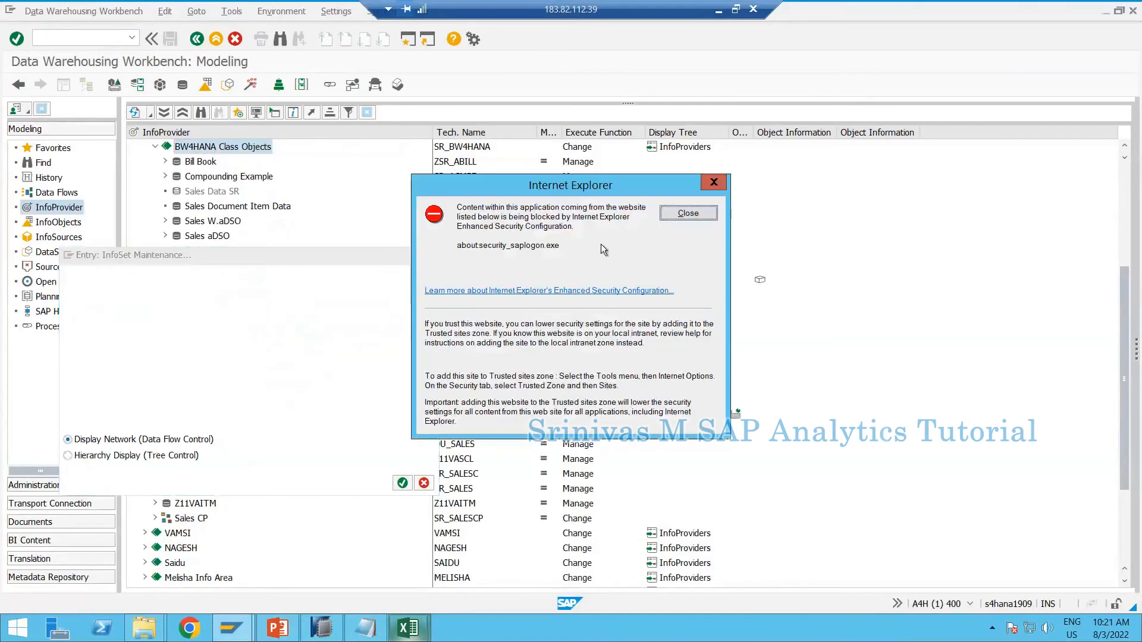
left_click(672, 217)
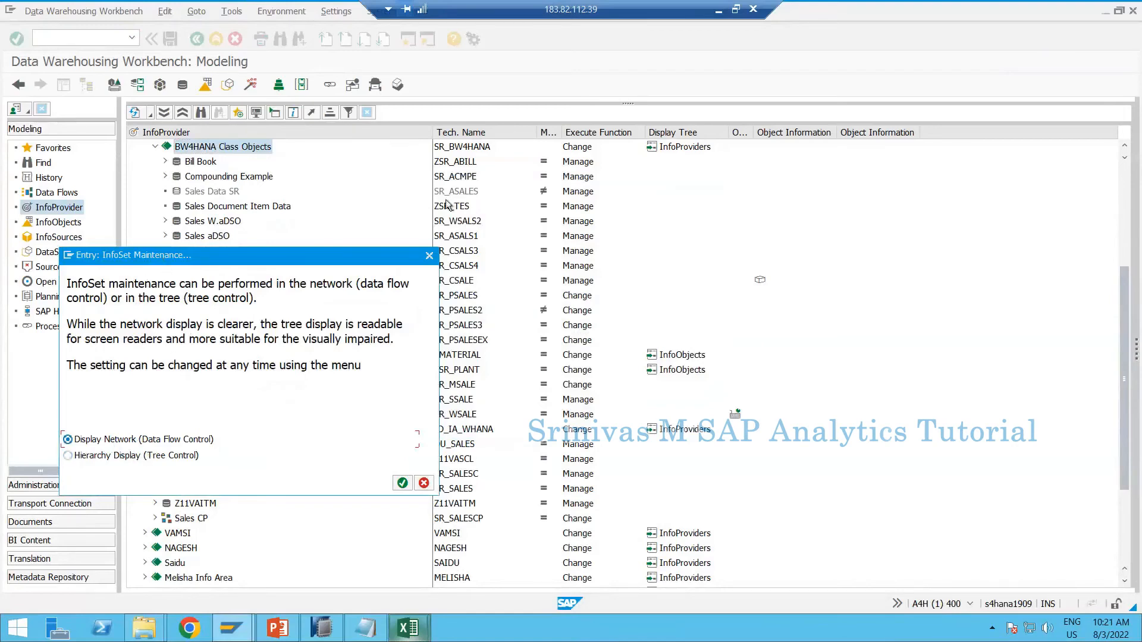
left_click_drag(202, 256, 495, 187)
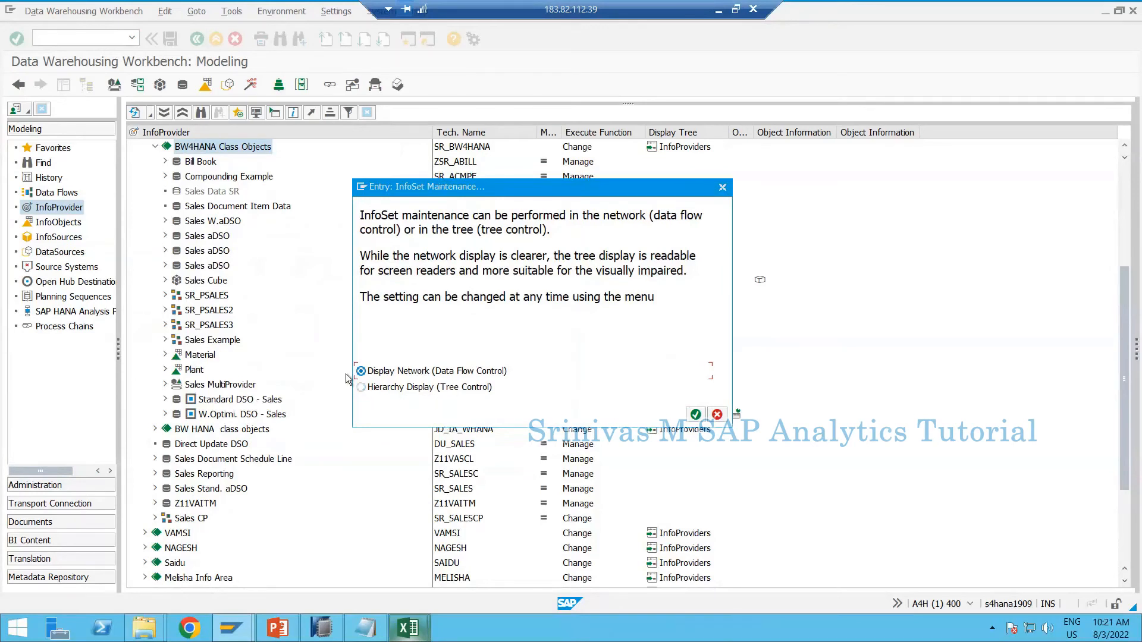
left_click(696, 414)
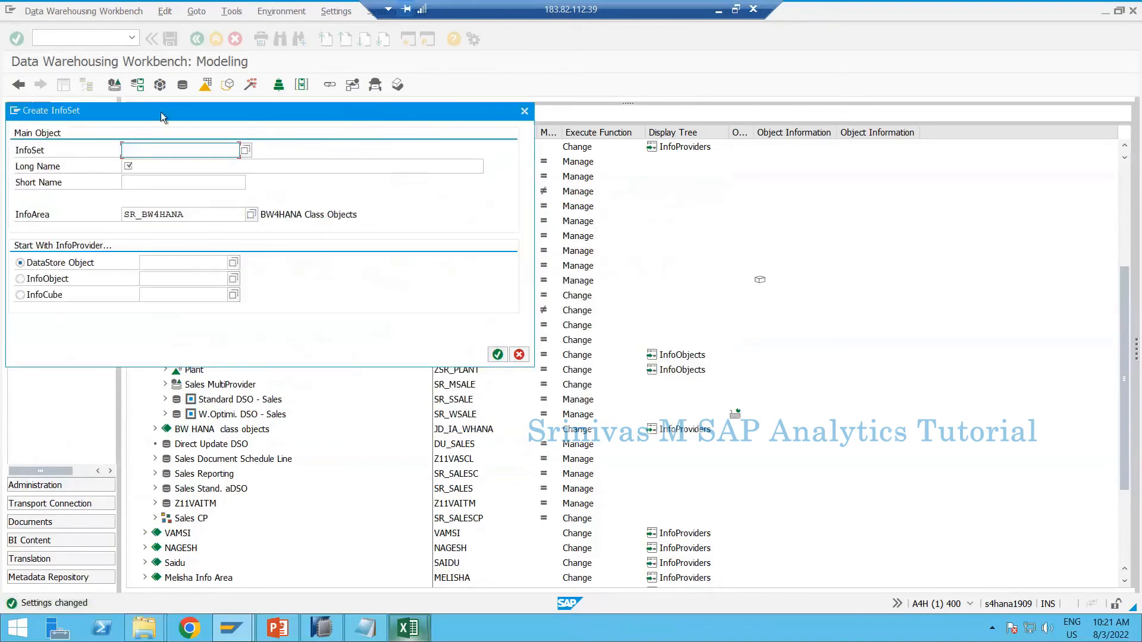
Name the InfoSet SR_ISALE and enter Sales InfoSet as both its long and short name
left_click_drag(160, 112, 463, 165)
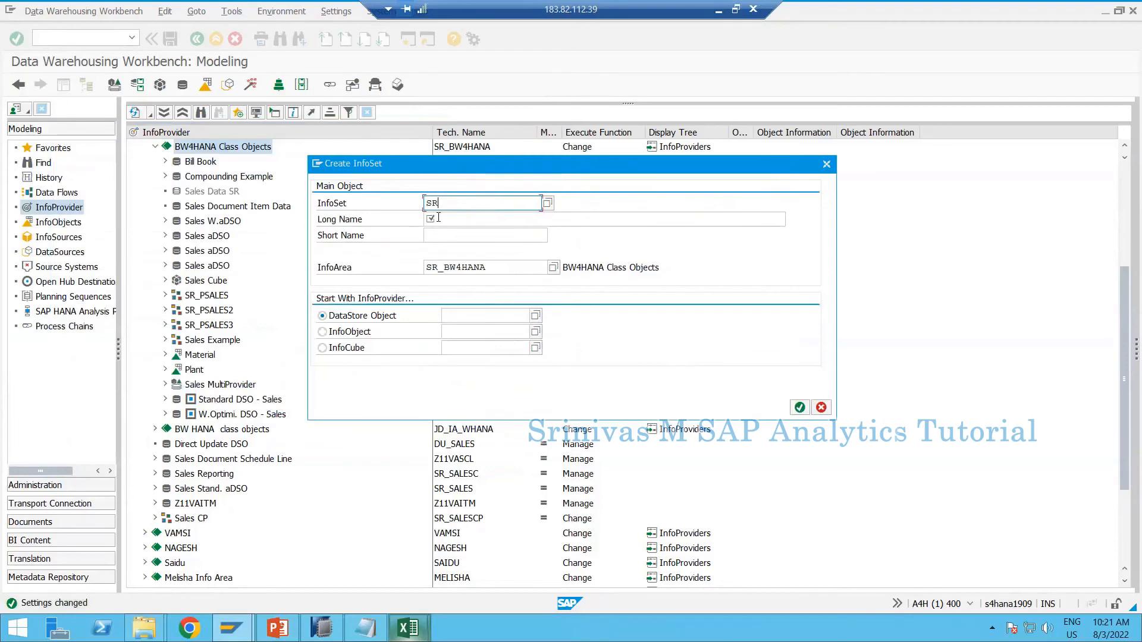
type("SR_ISALE")
left_click(438, 218)
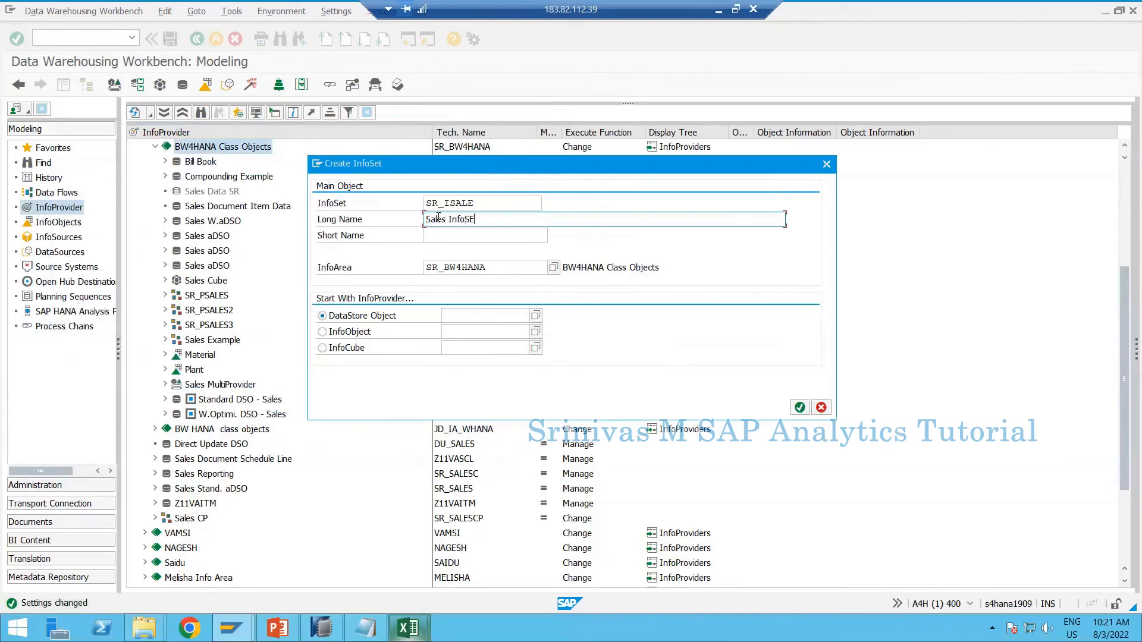
key("Tab")
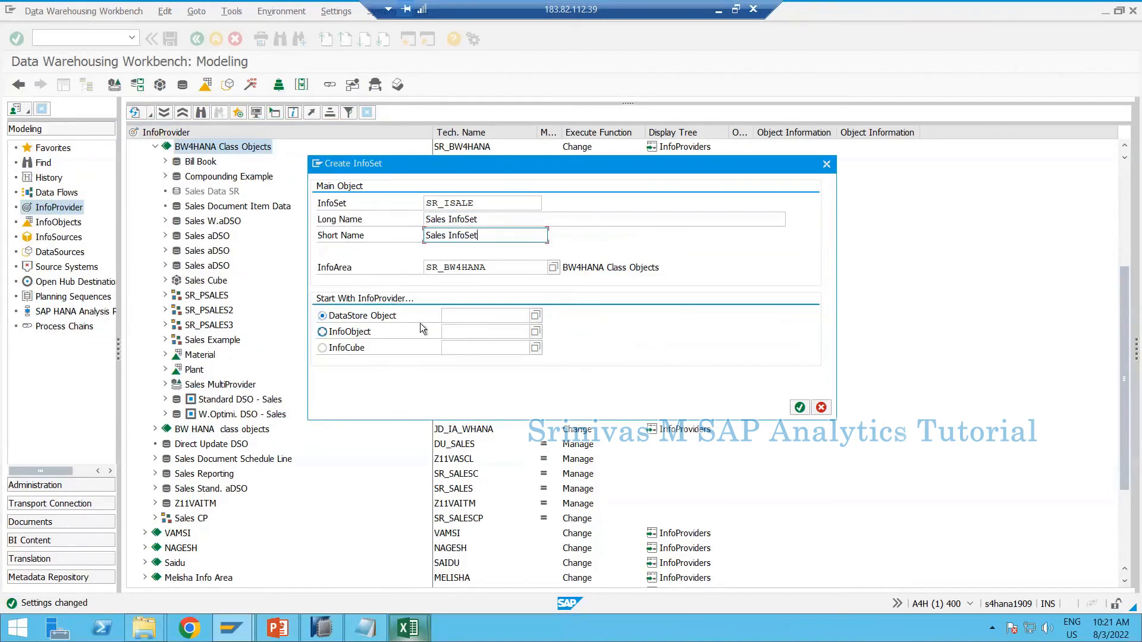
Start the InfoSet with the InfoCube SR_CSALE and create it
left_click(473, 317)
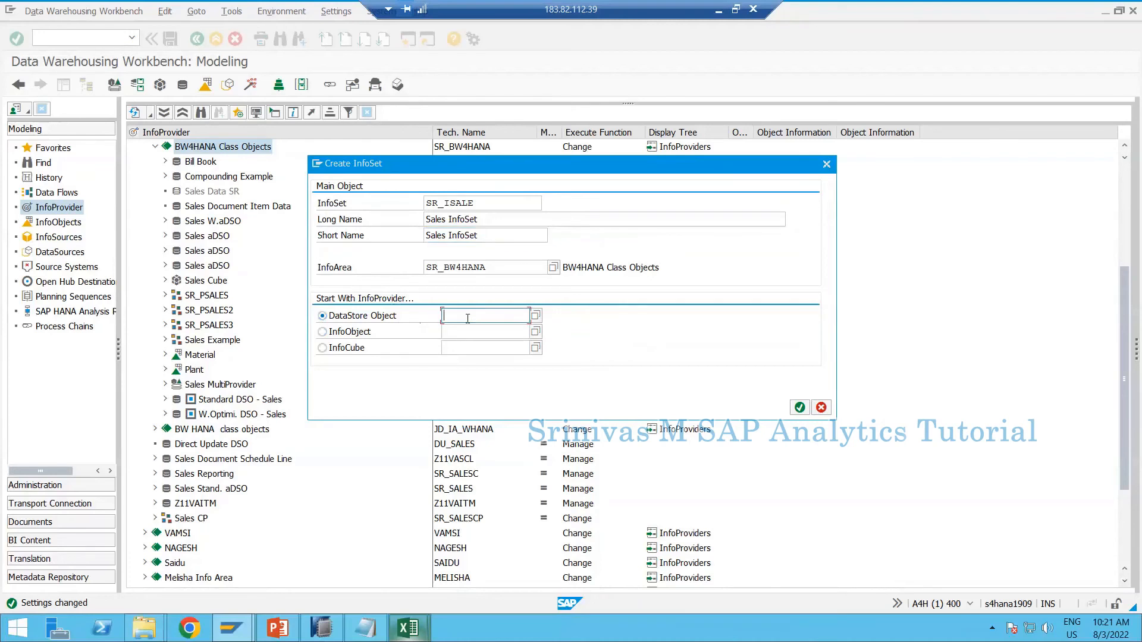
left_click(345, 350)
left_click(474, 347)
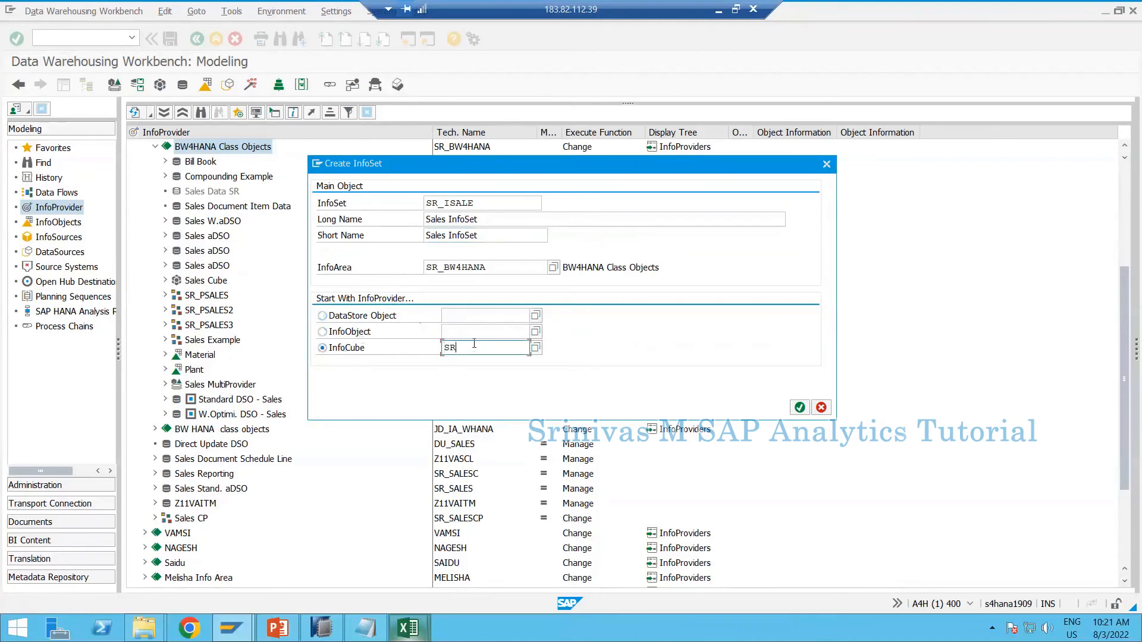
type("SR_CSALE")
left_click(800, 407)
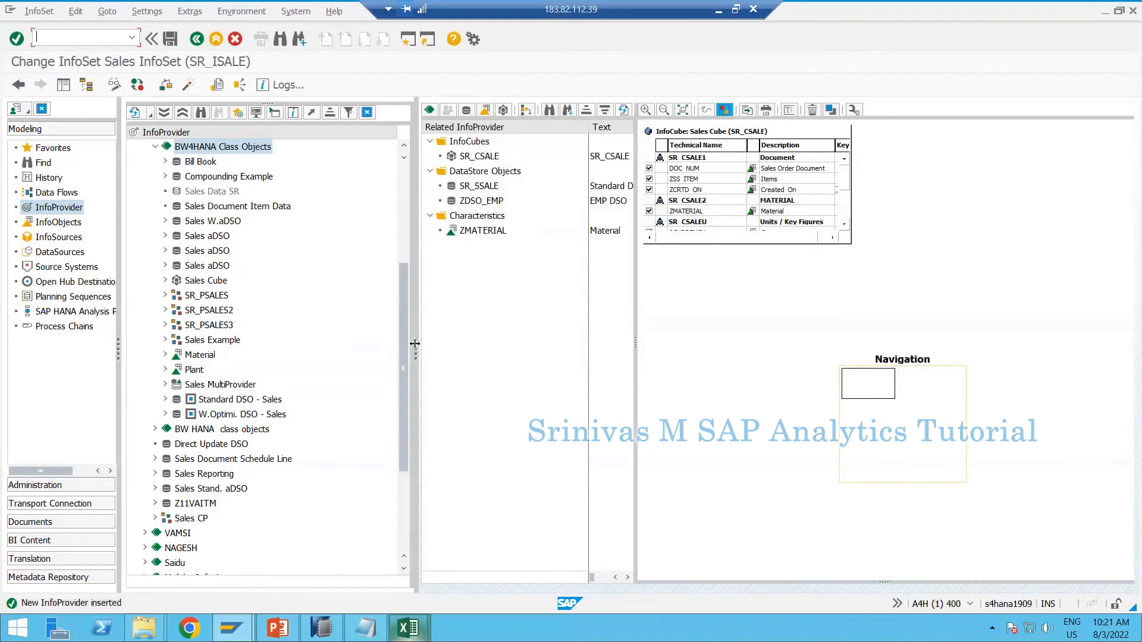
Widen the InfoSet work area and examine the InfoCubes, DataStore Objects and Characteristics offered as related InfoProviders, including ZMATERIAL
left_click_drag(415, 345, 305, 345)
left_click_drag(525, 250, 558, 248)
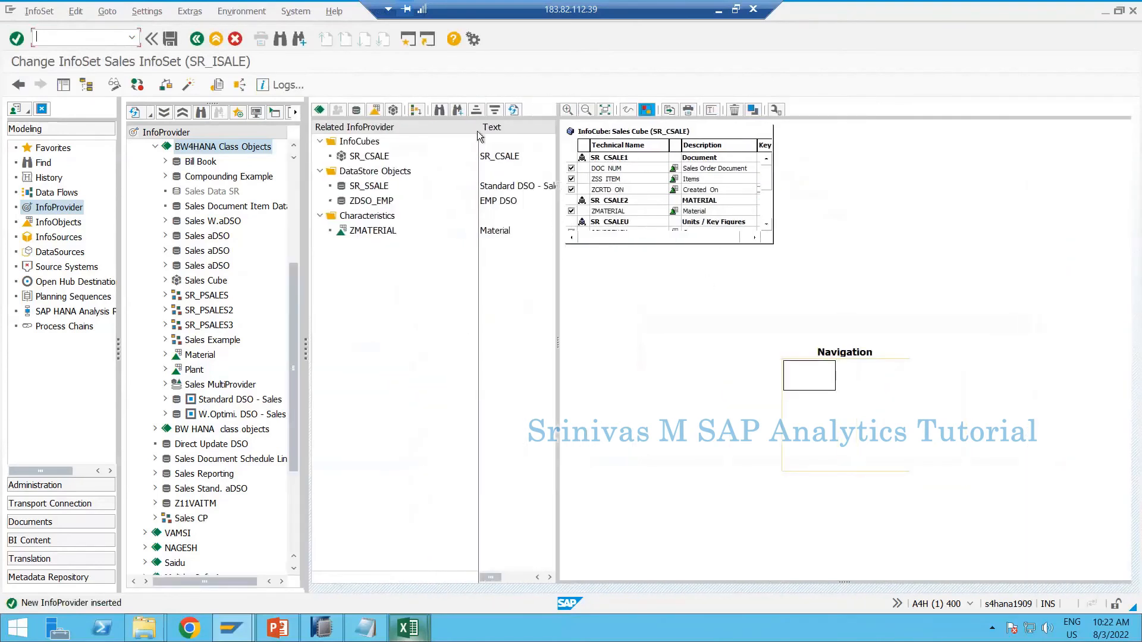
left_click_drag(478, 130, 442, 131)
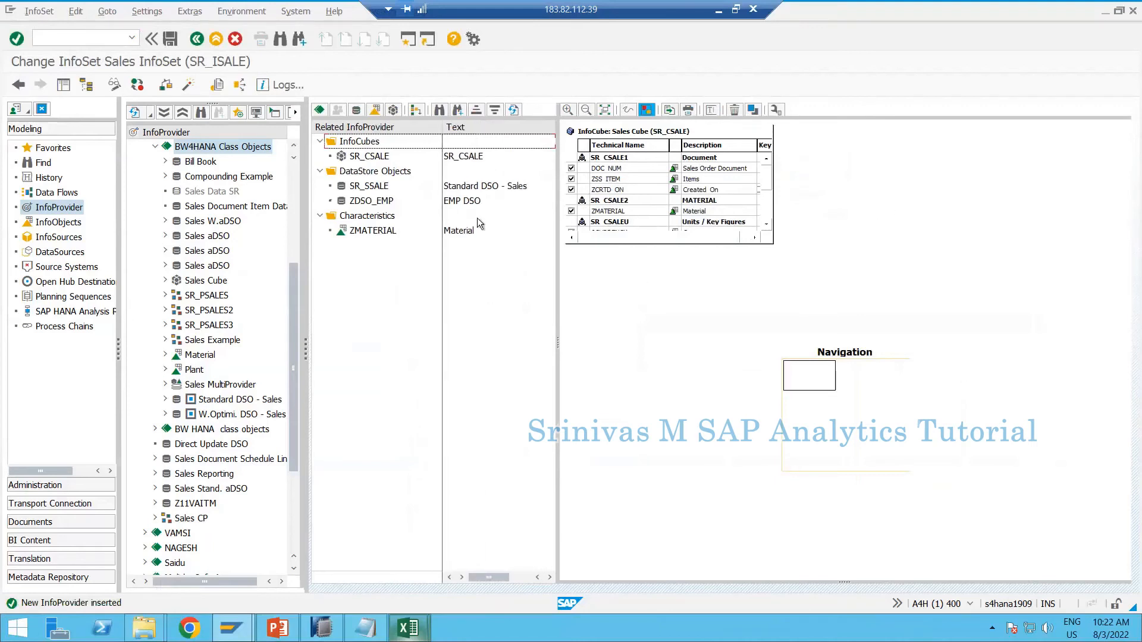
left_click(344, 158)
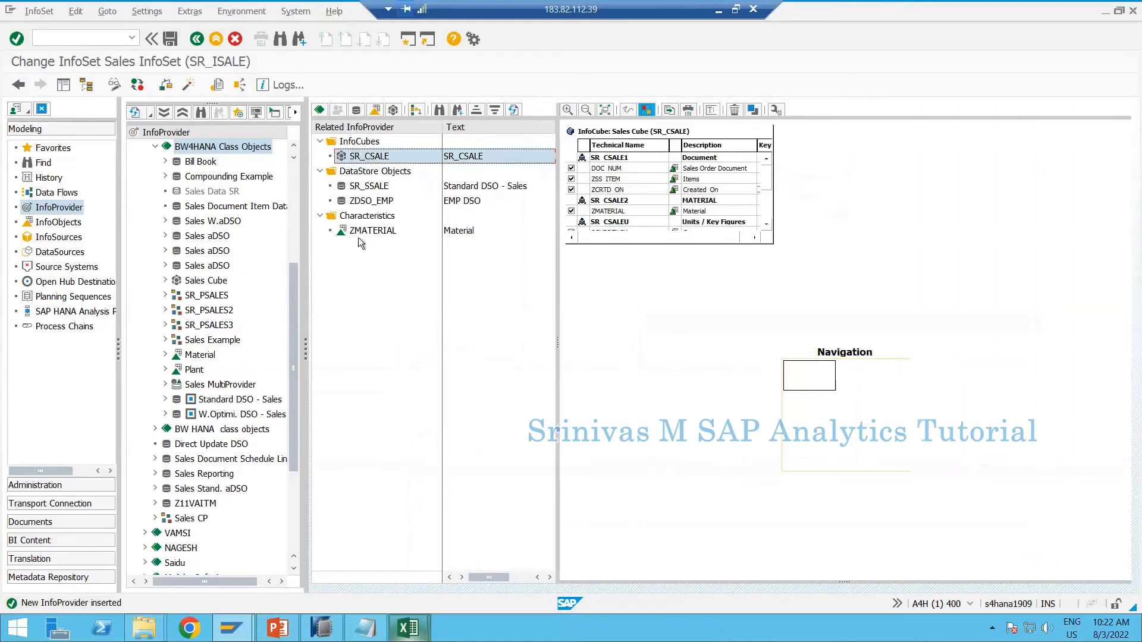
left_click(355, 143)
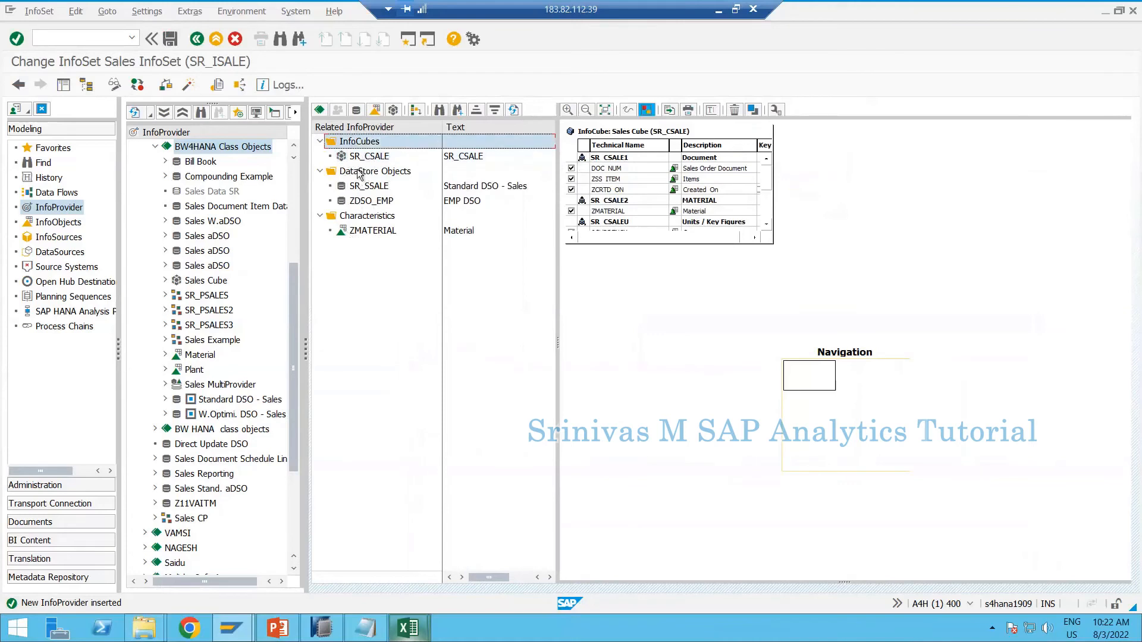
left_click(359, 175)
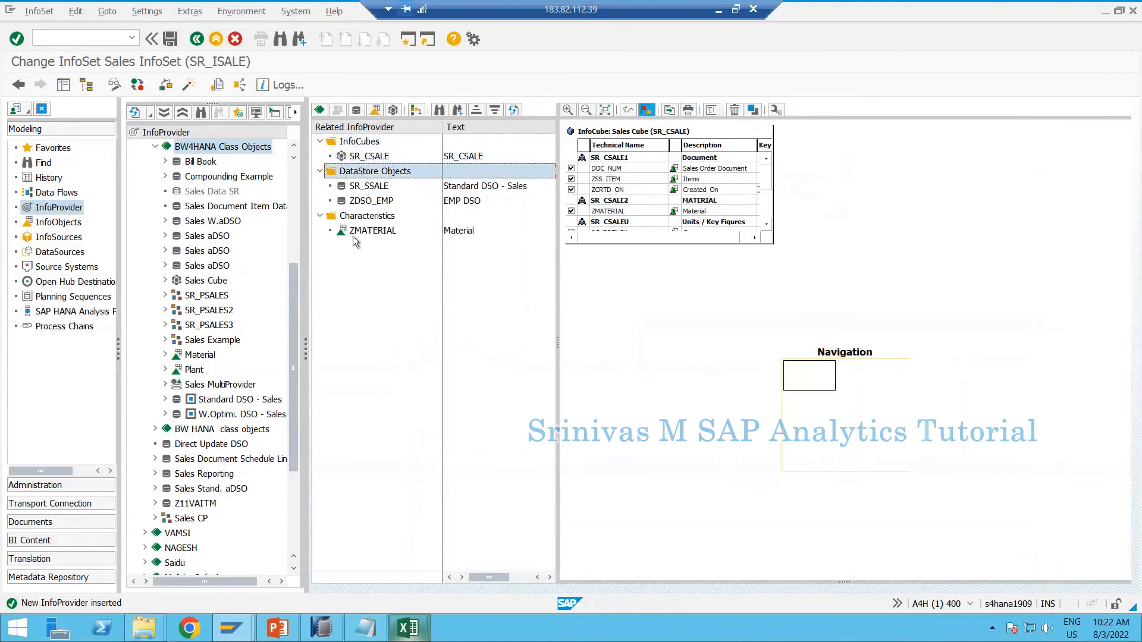
left_click(386, 216)
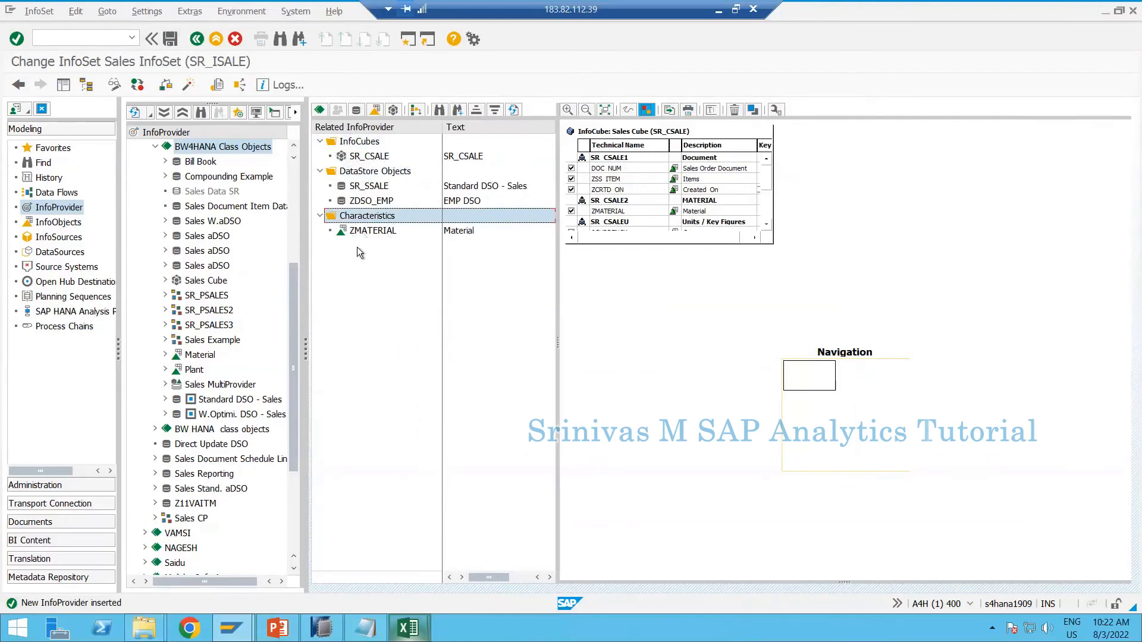
left_click(373, 234)
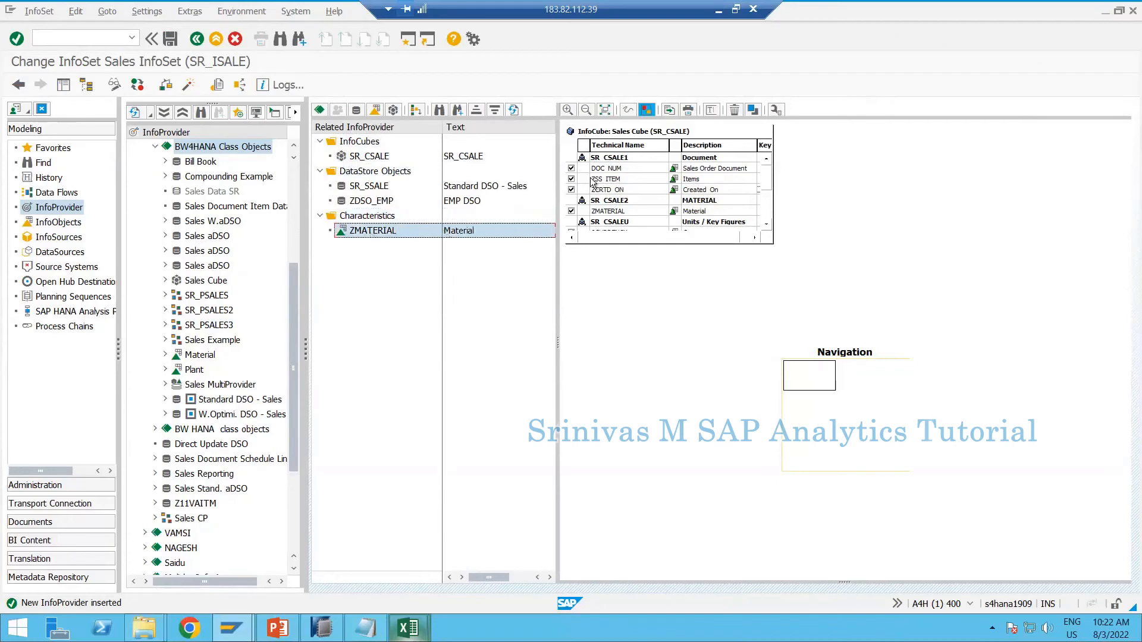
Enlarge the Sales Cube box to show all its fields, and add the Material characteristic (ZMATERIAL) beside it in the InfoSet diagram
left_click_drag(677, 244, 671, 308)
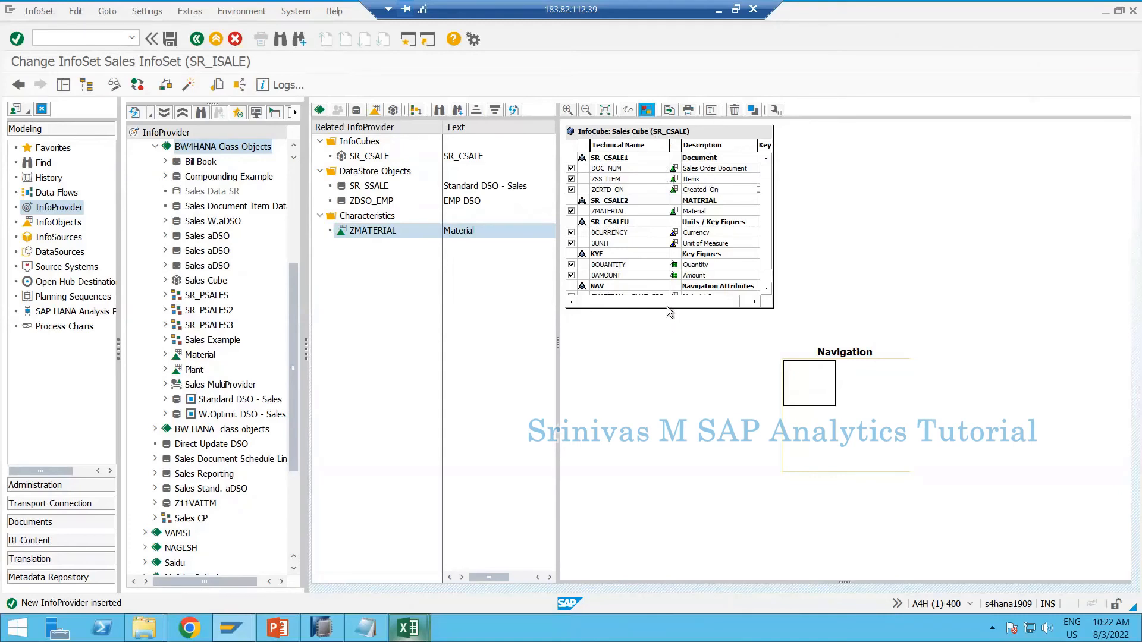
left_click_drag(668, 310, 668, 375)
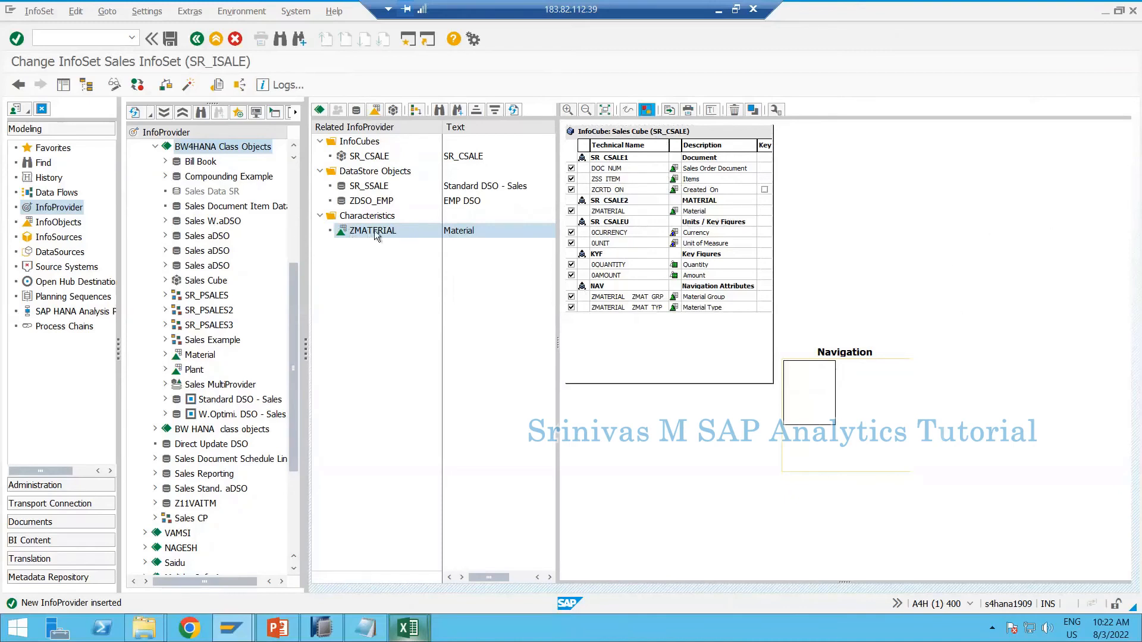
left_click_drag(349, 234, 933, 225)
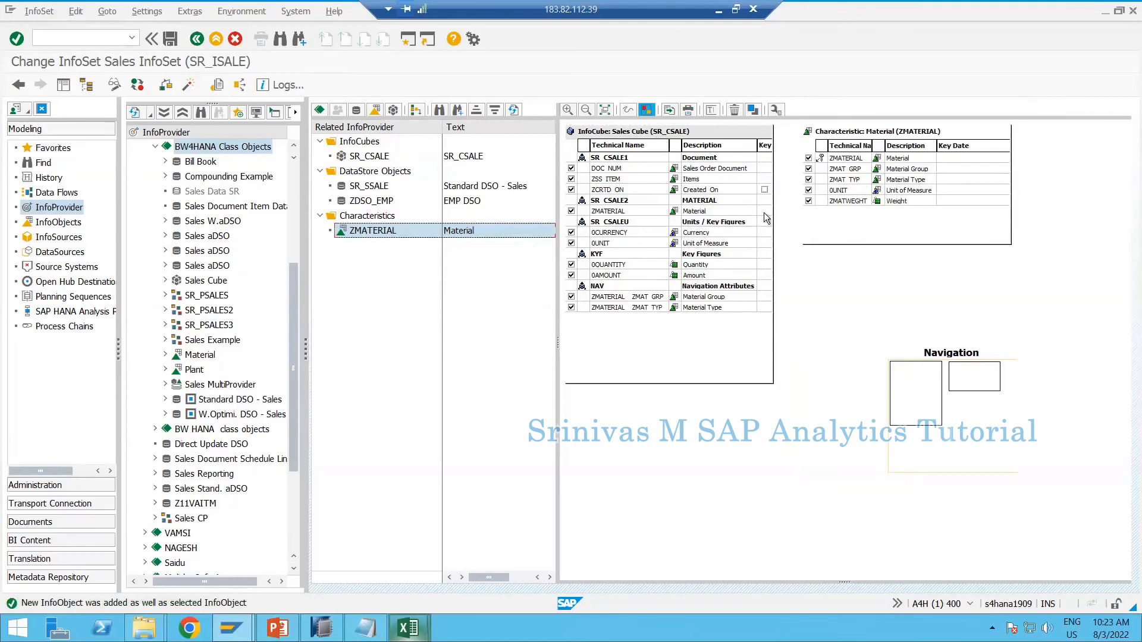
Join the Sales Cube's ZMATERIAL field to the ZMATERIAL key field of the Material characteristic
left_click_drag(767, 213, 813, 157)
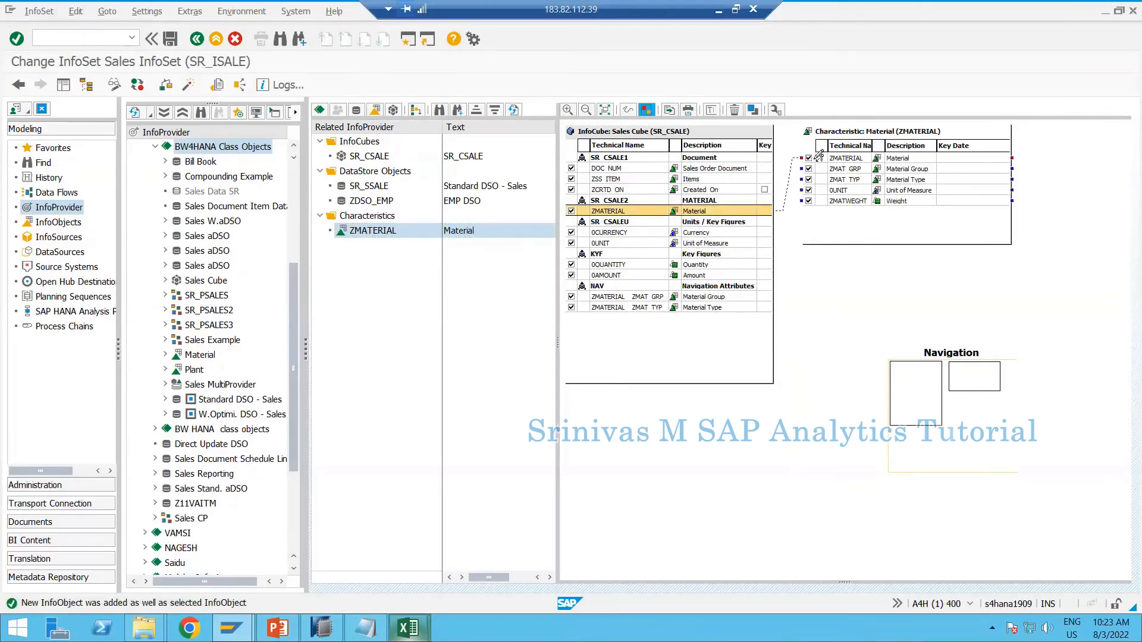
right_click(790, 185)
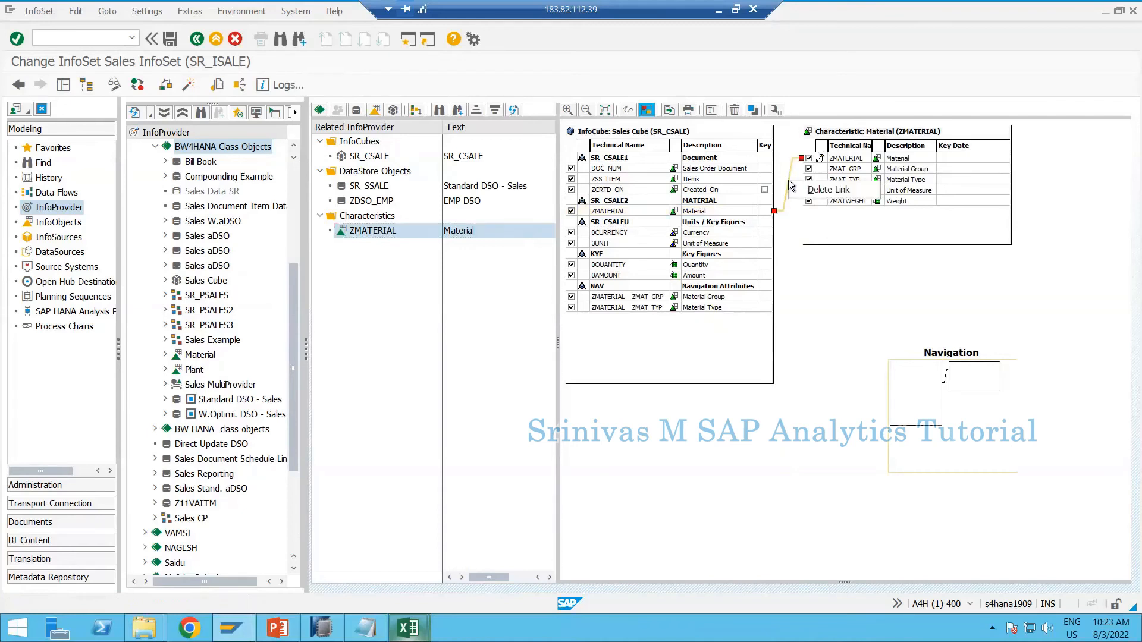
left_click(788, 172)
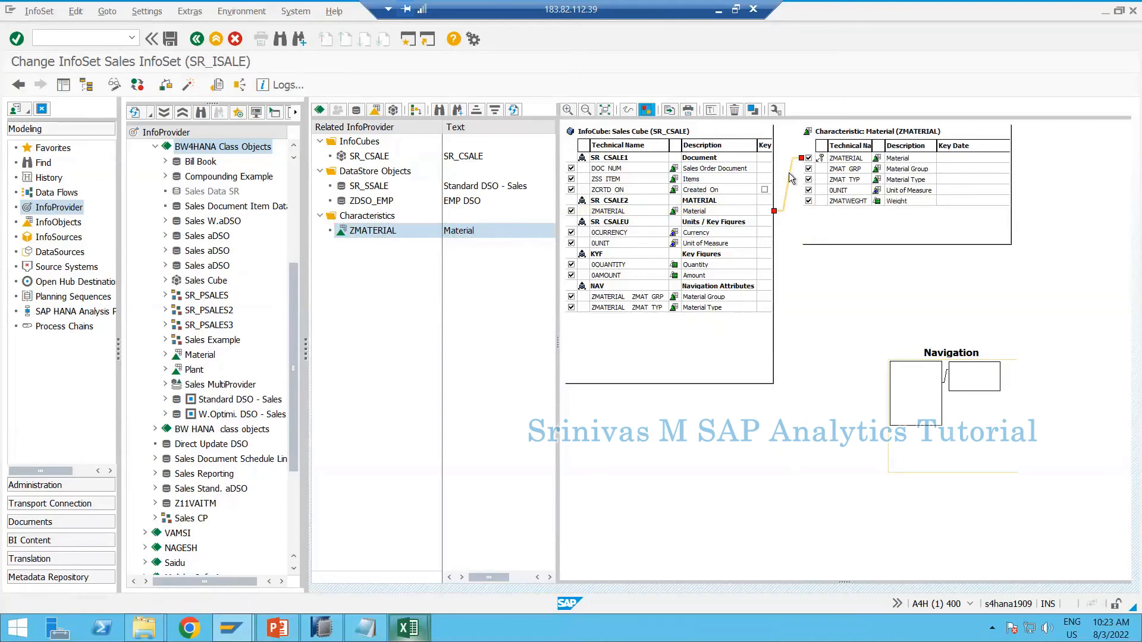
Check the InfoSet diagram with technical names shown and hidden, and automatically rearrange the two joined objects
left_click(774, 111)
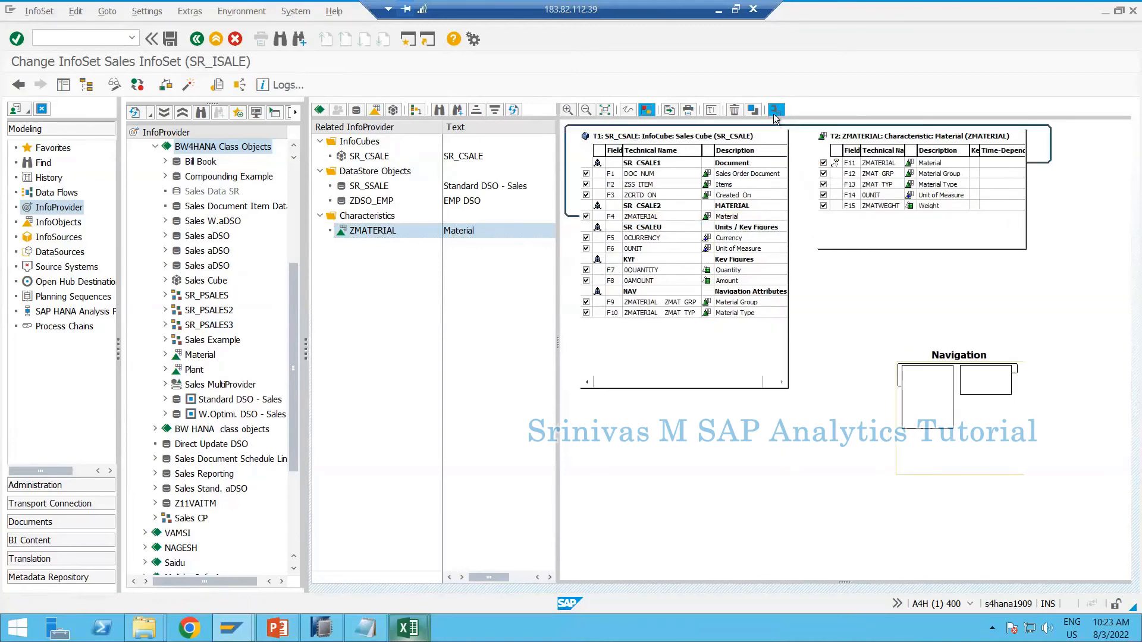
left_click(776, 111)
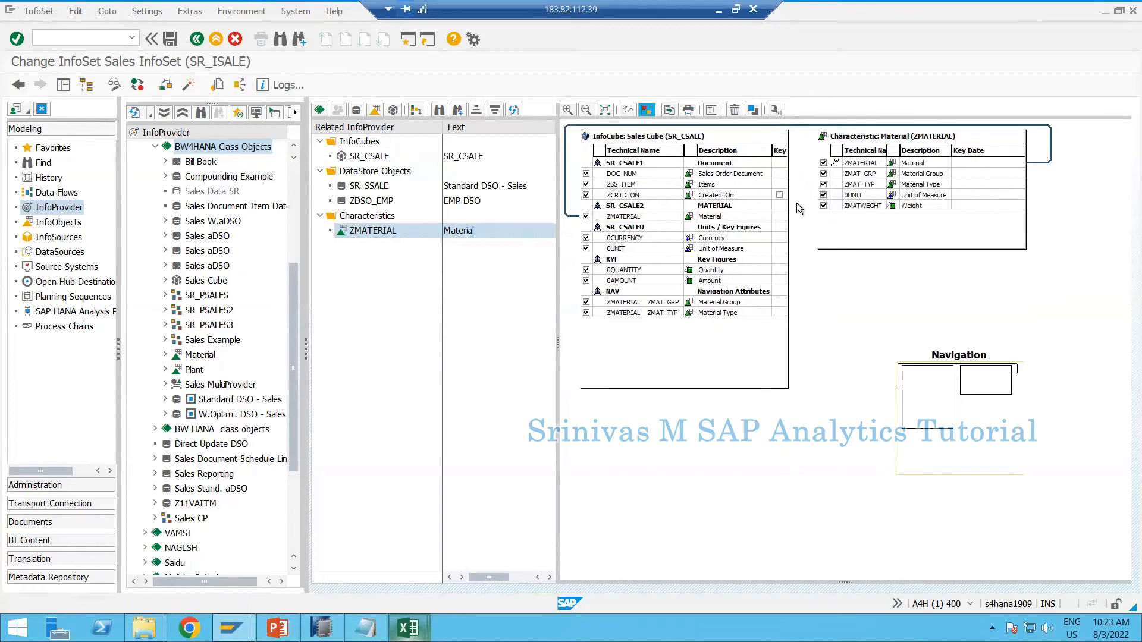
left_click(783, 224)
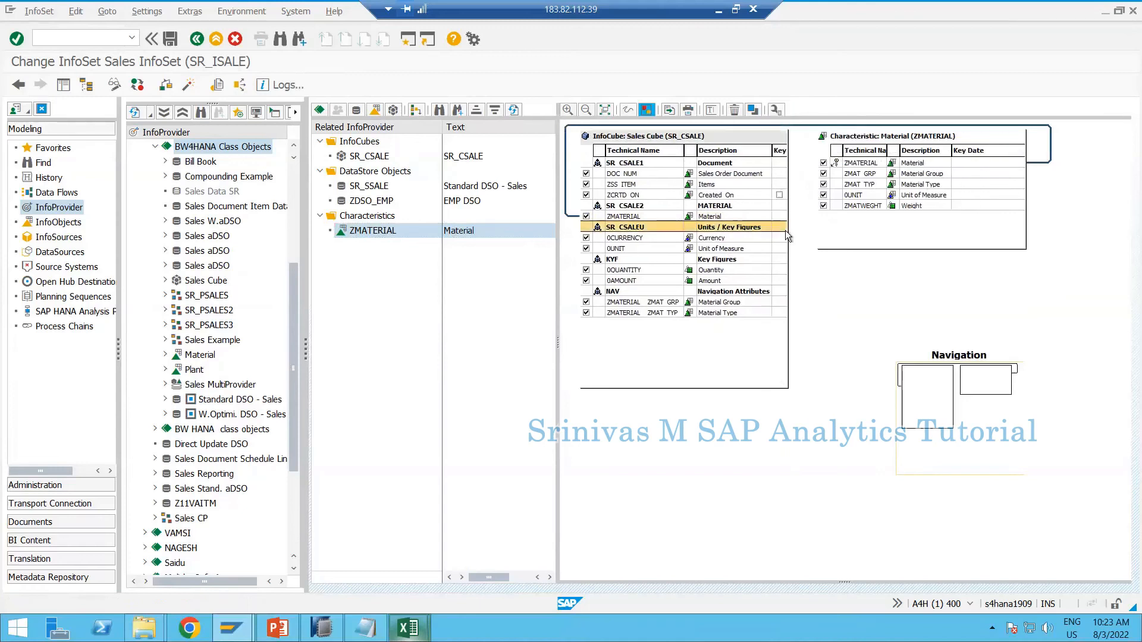
left_click(643, 216)
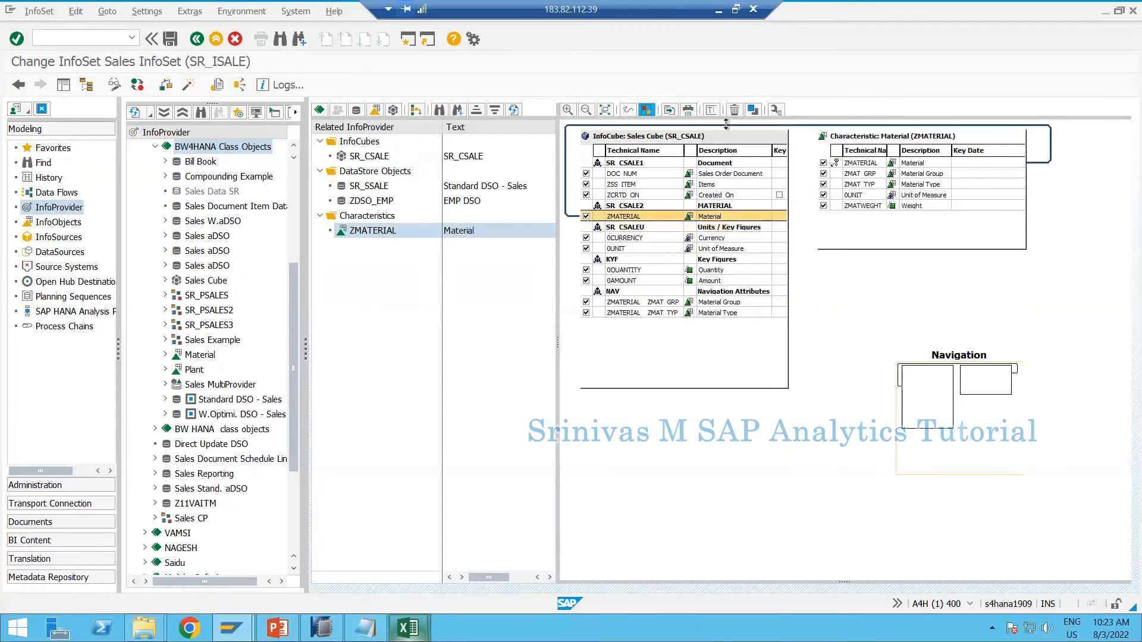
right_click(727, 125)
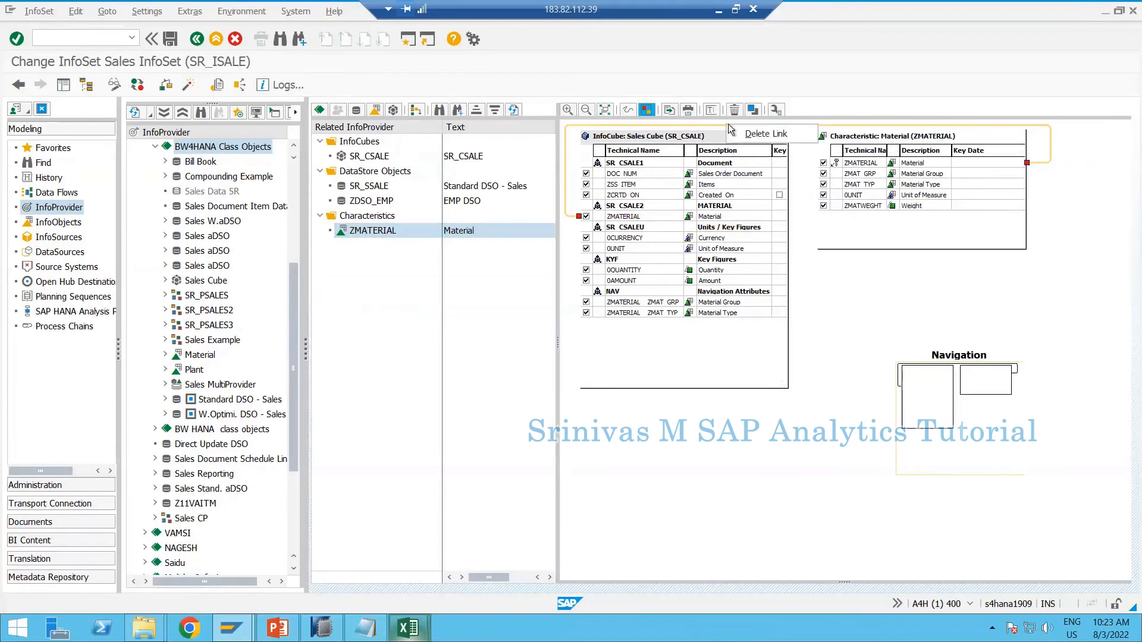
left_click(709, 127)
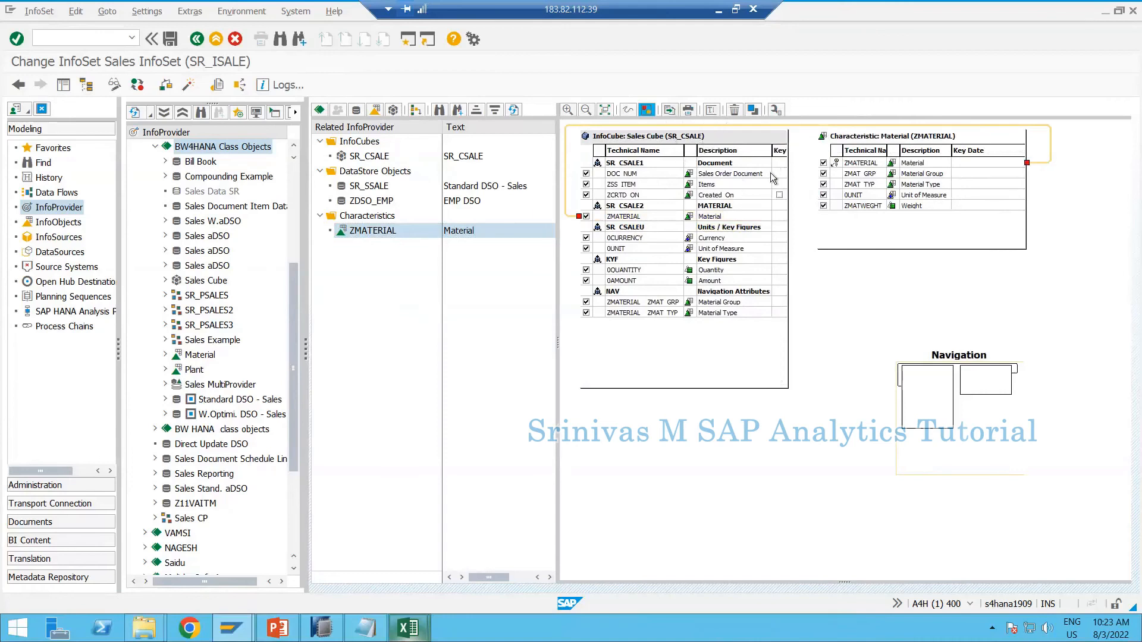
left_click(607, 111)
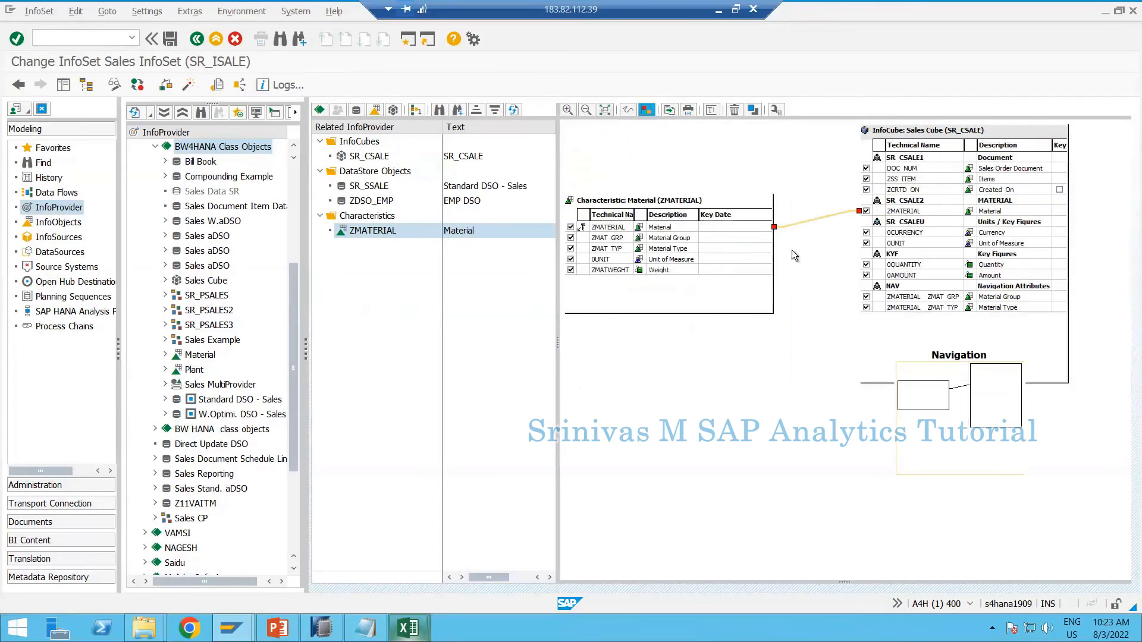
Set the join type of the Material characteristic to Left Outer Join
right_click(752, 227)
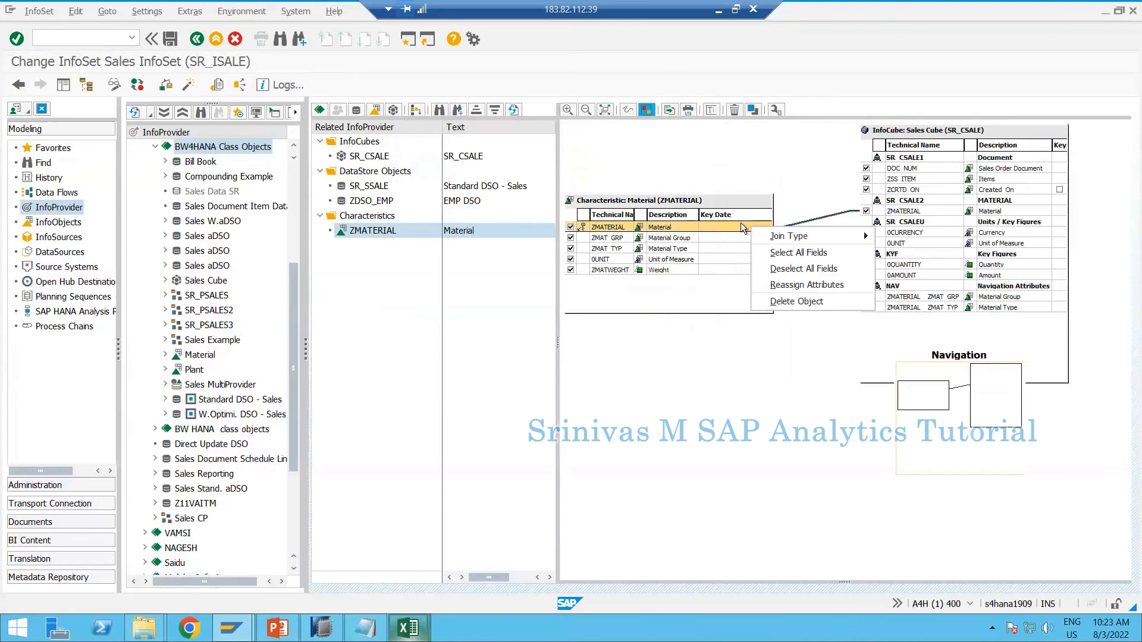
mouse_move(776, 240)
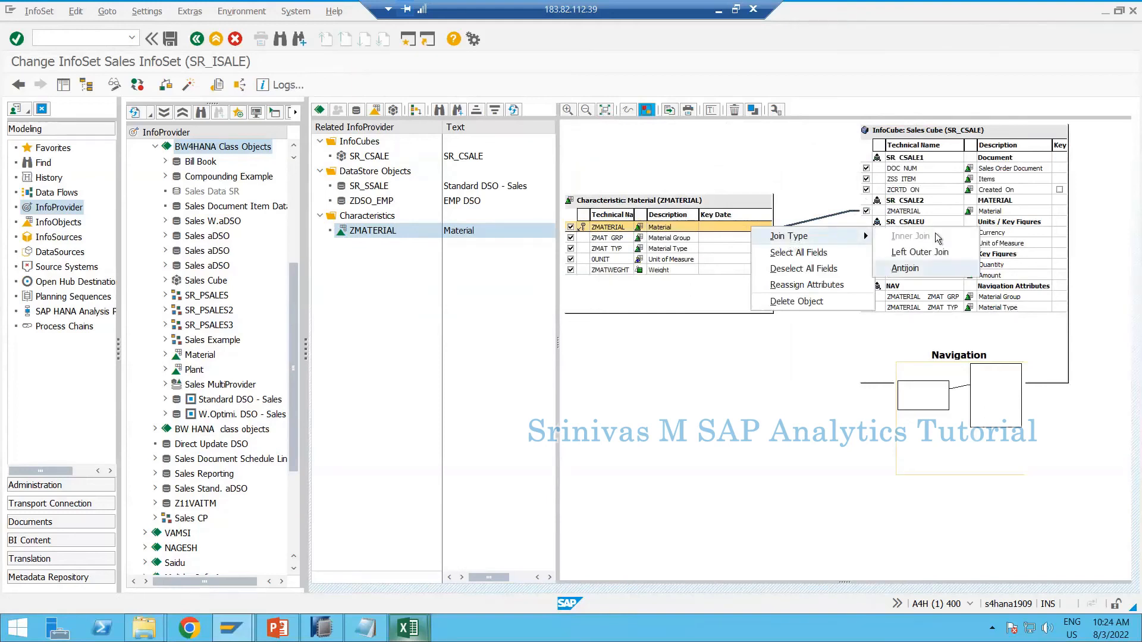
left_click(909, 254)
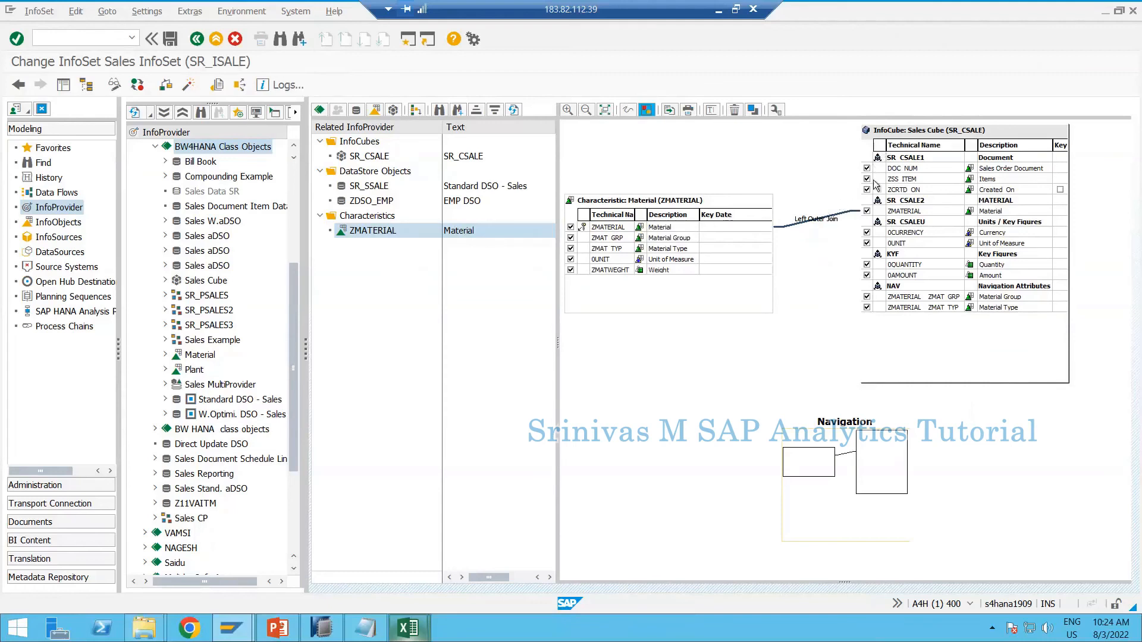
Set the Sales Cube's join type to Left Outer Join as well and refresh the diagram layout
left_click(810, 224)
right_click(752, 206)
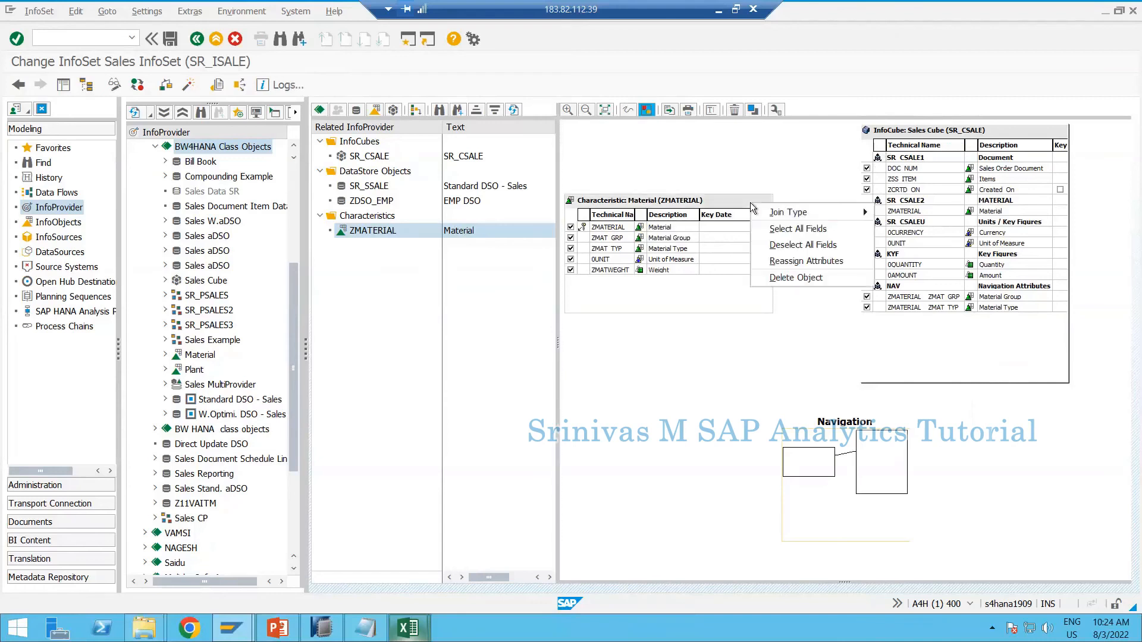
right_click(947, 136)
right_click(947, 135)
mouse_move(970, 157)
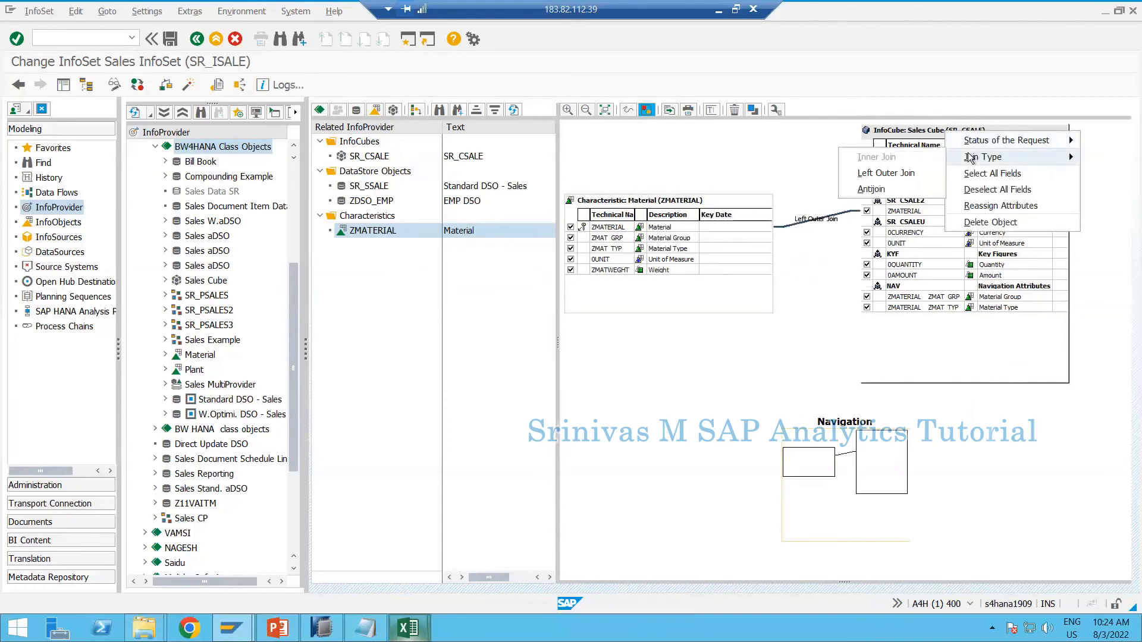
left_click(885, 174)
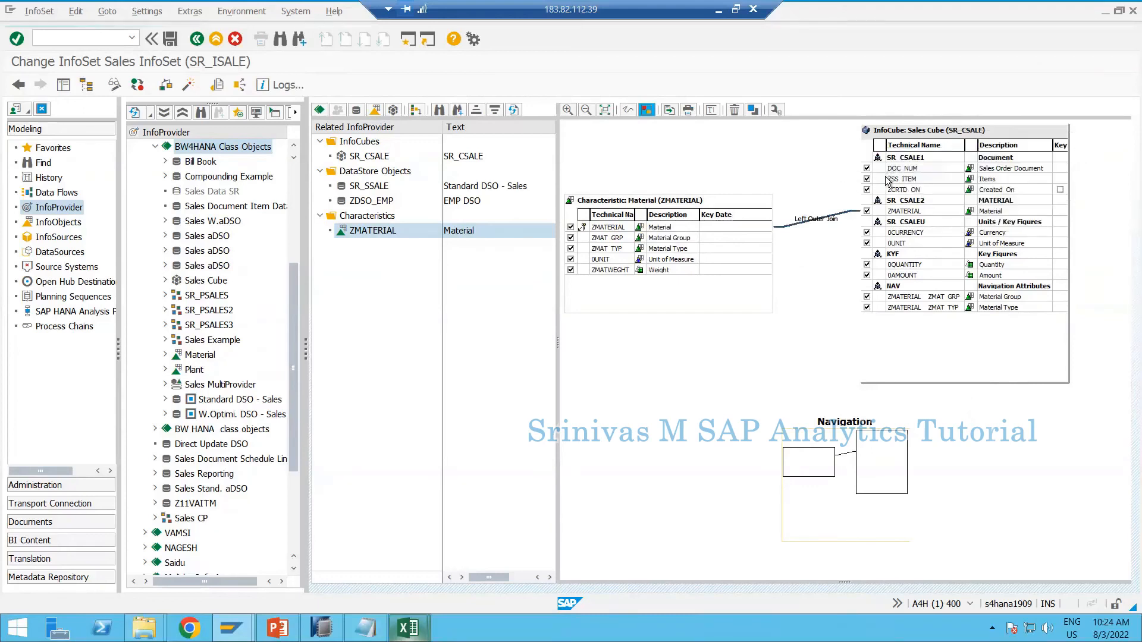
left_click(606, 112)
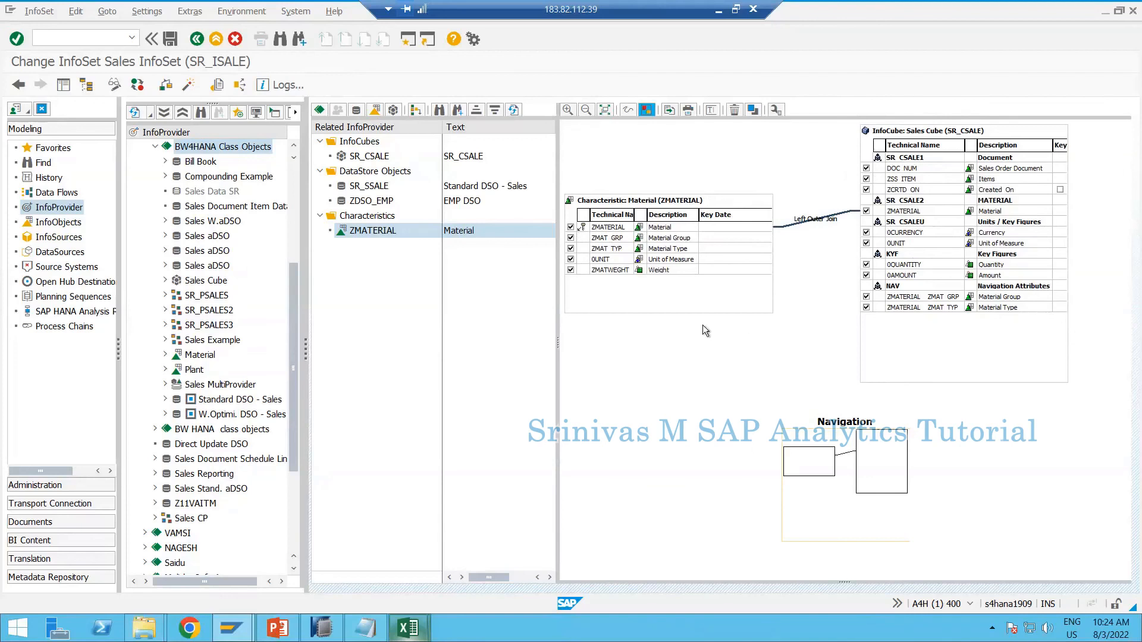
Exclude the ZMATERIAL field of the Material characteristic from the InfoSet and set that characteristic's join type to Inner Join
left_click(571, 228)
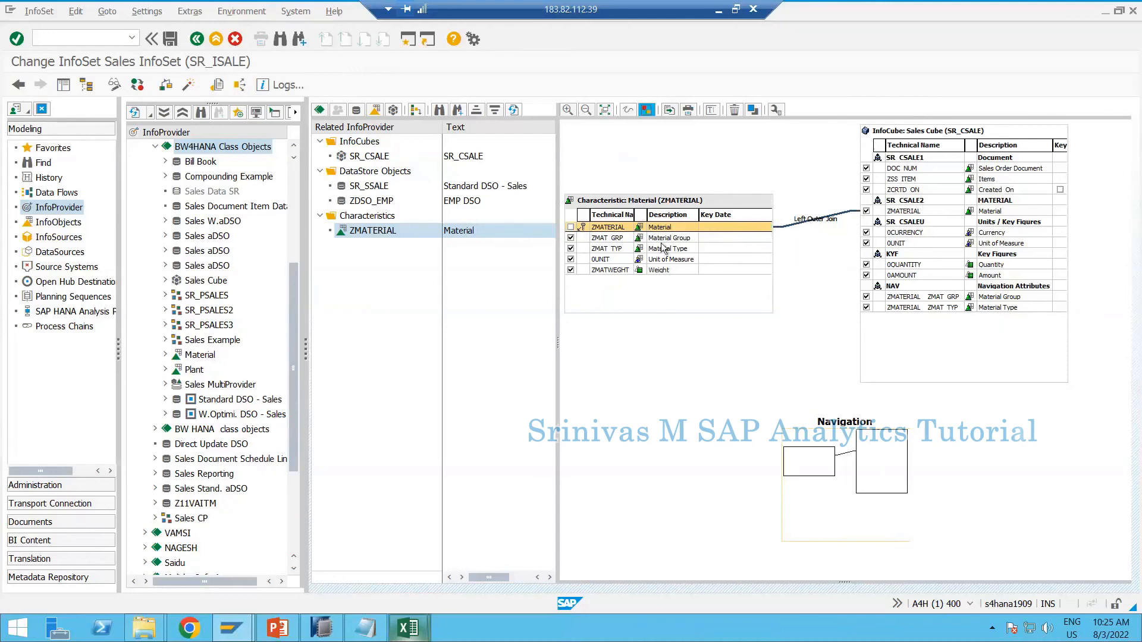
right_click(741, 210)
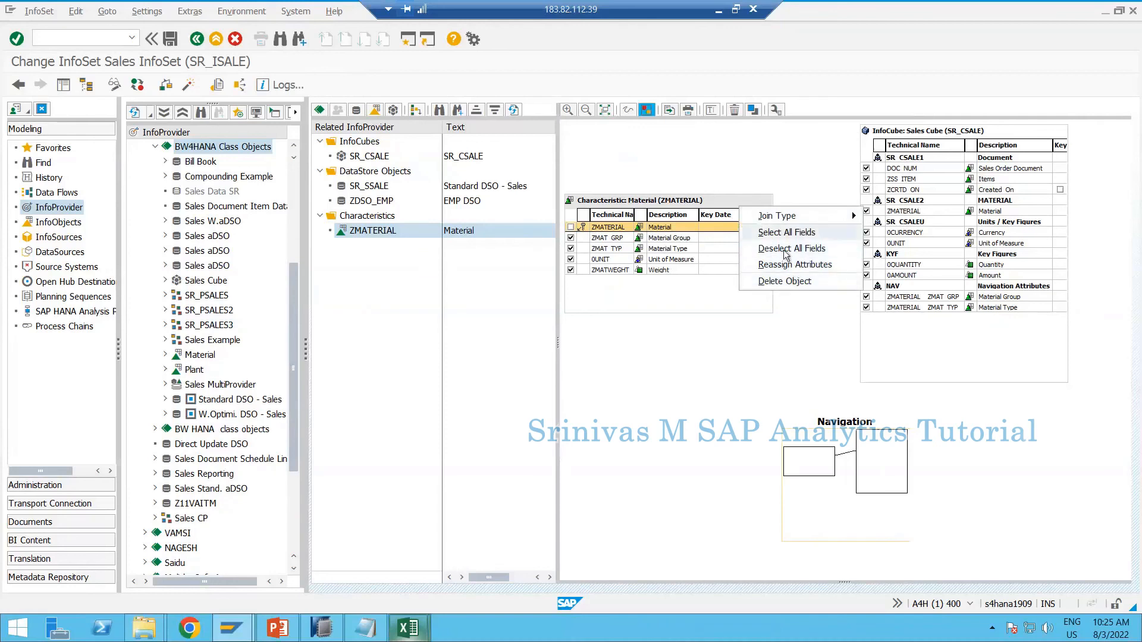
mouse_move(802, 218)
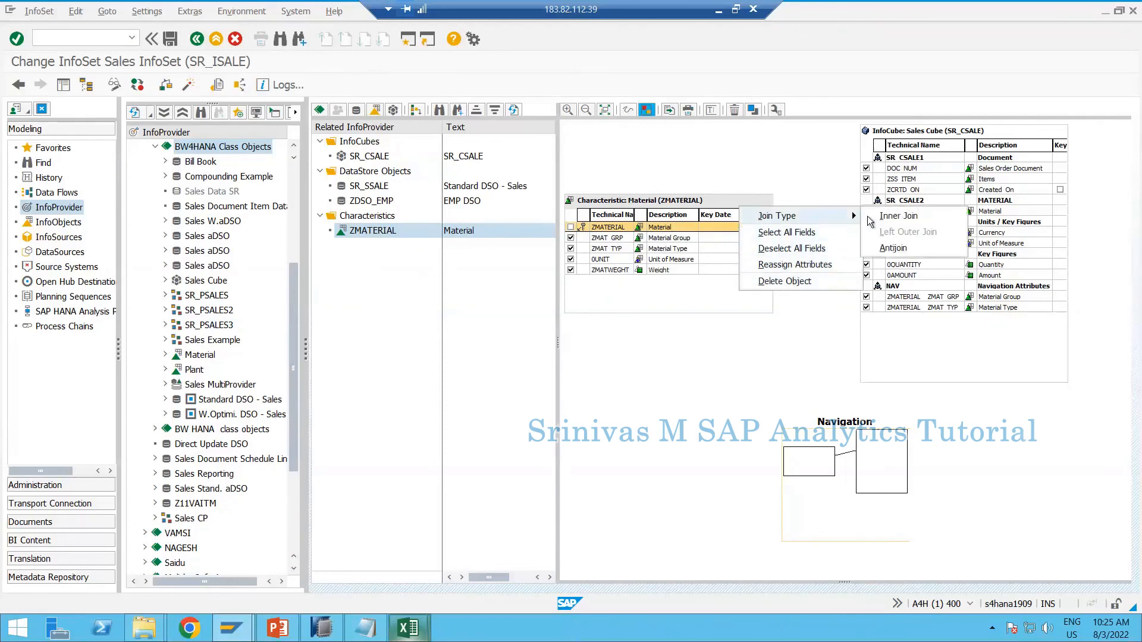
left_click(905, 232)
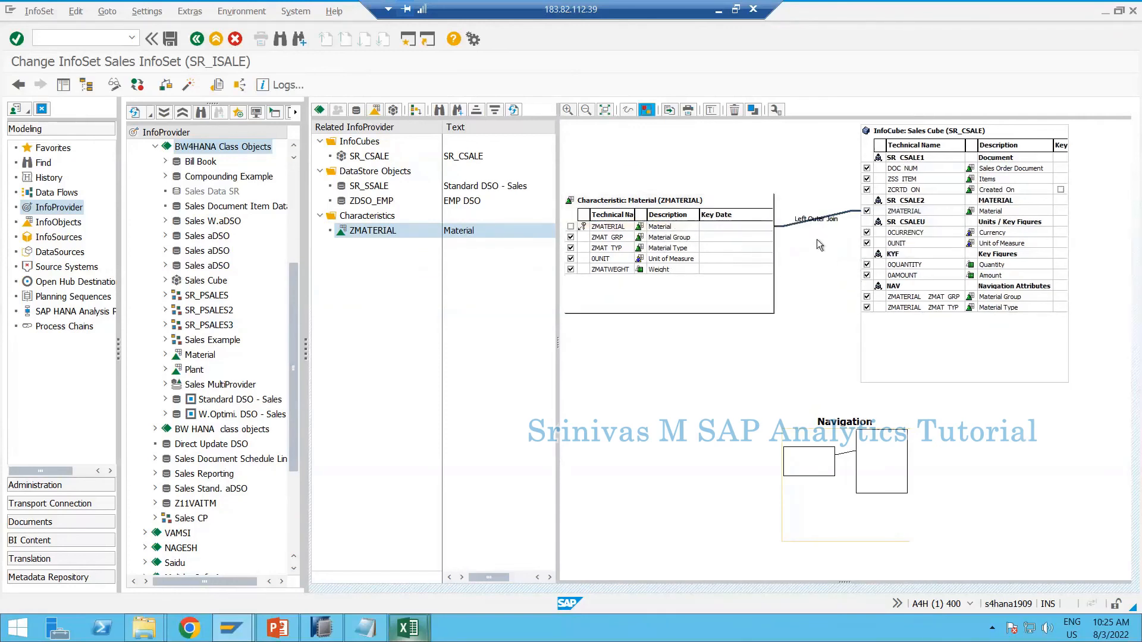
Set the join type of the Sales Cube to Inner Join
right_click(935, 133)
mouse_move(929, 160)
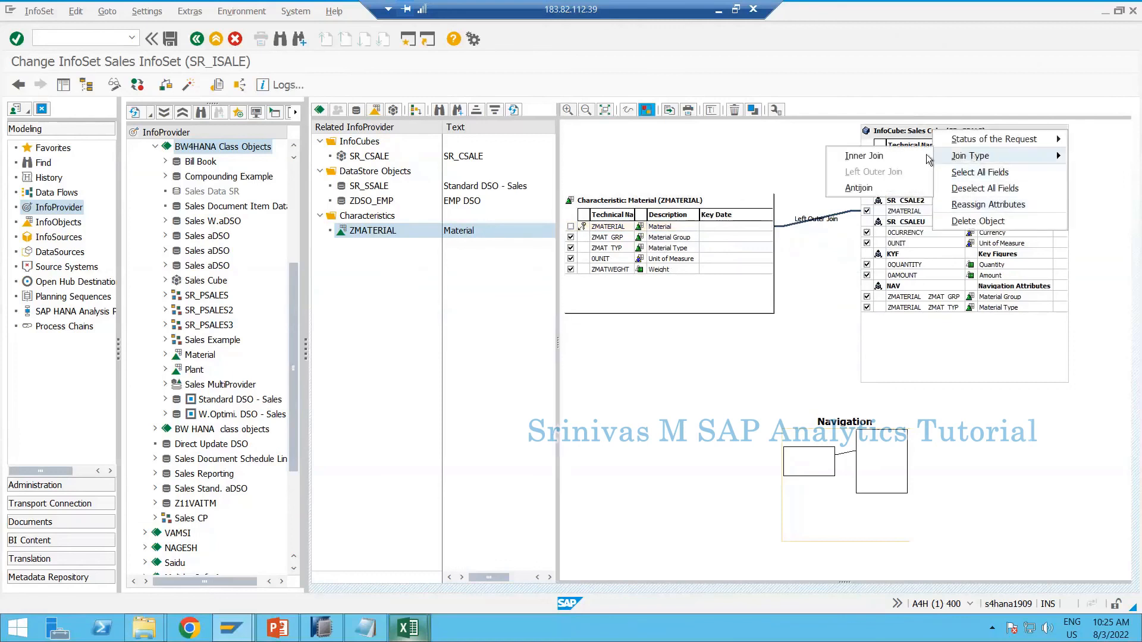
left_click(865, 156)
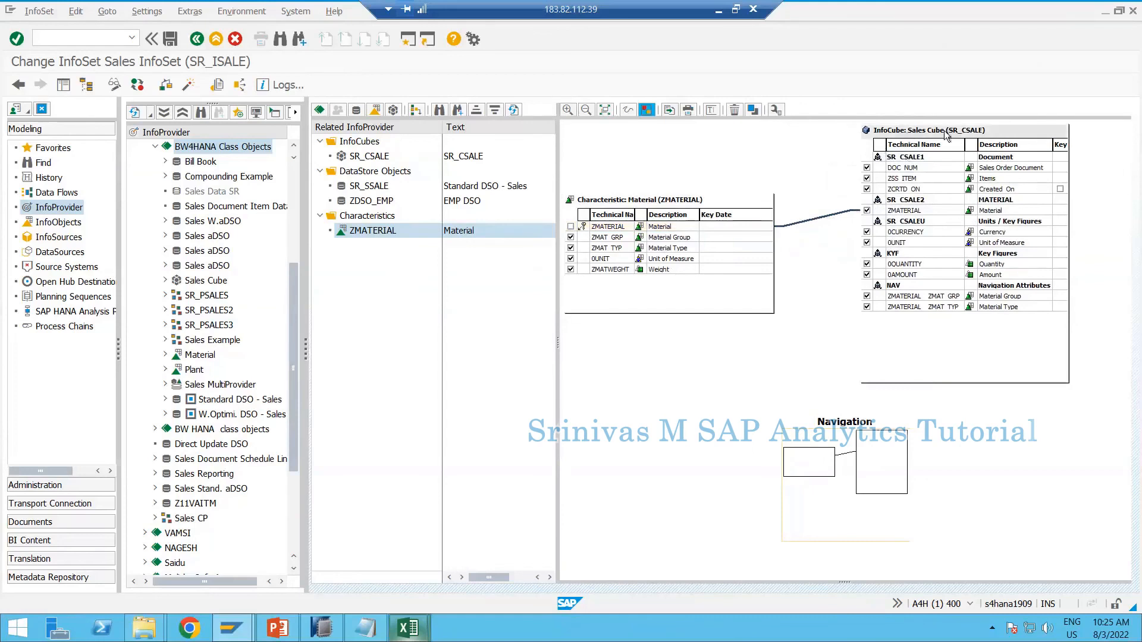
Move the Sales Cube box closer to the Material characteristic and check the cube's join type
left_click_drag(887, 151, 845, 156)
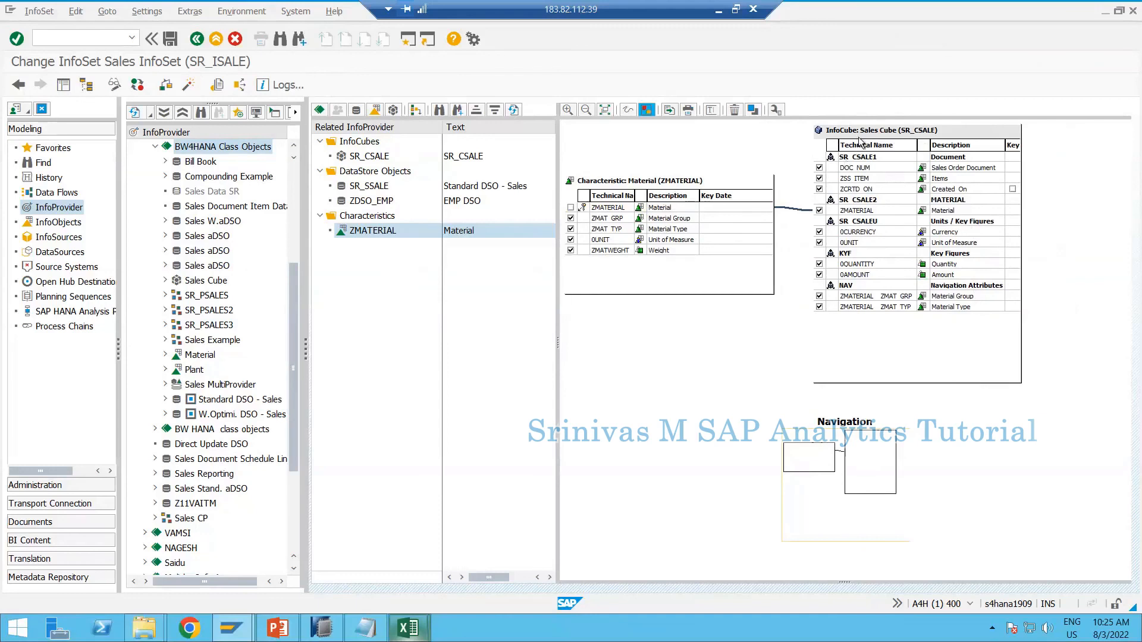
right_click(859, 141)
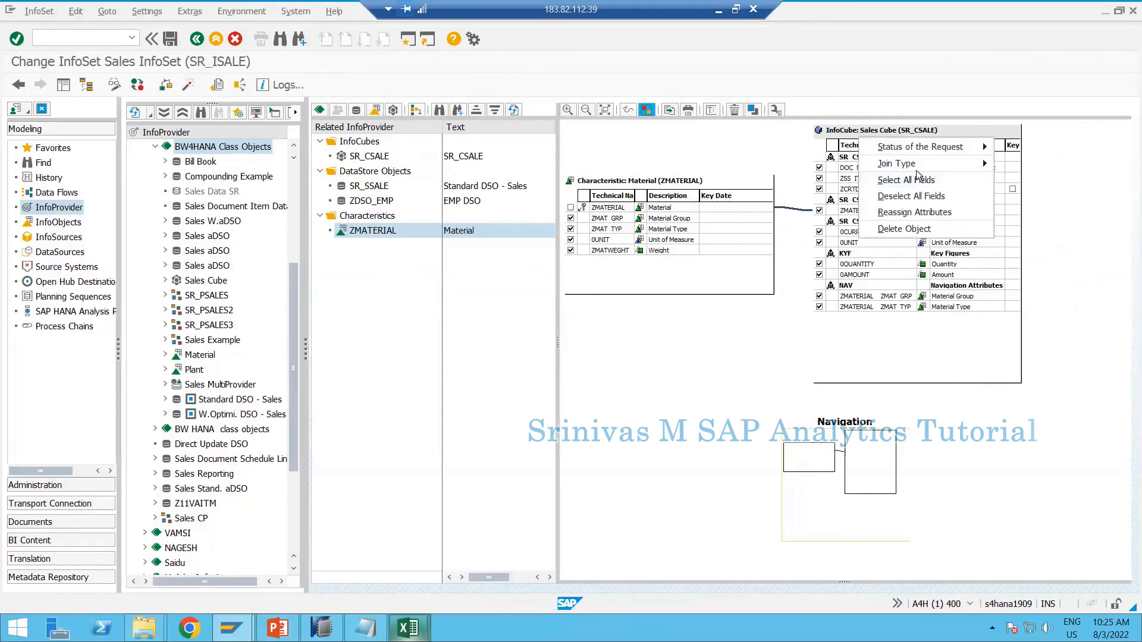
mouse_move(916, 167)
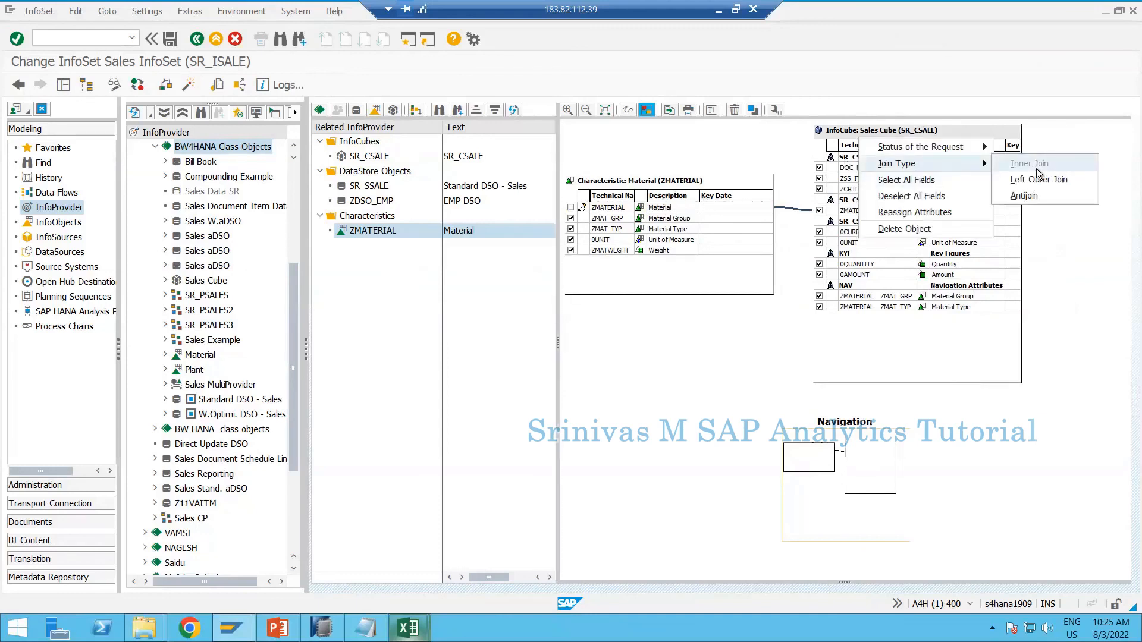
left_click(705, 320)
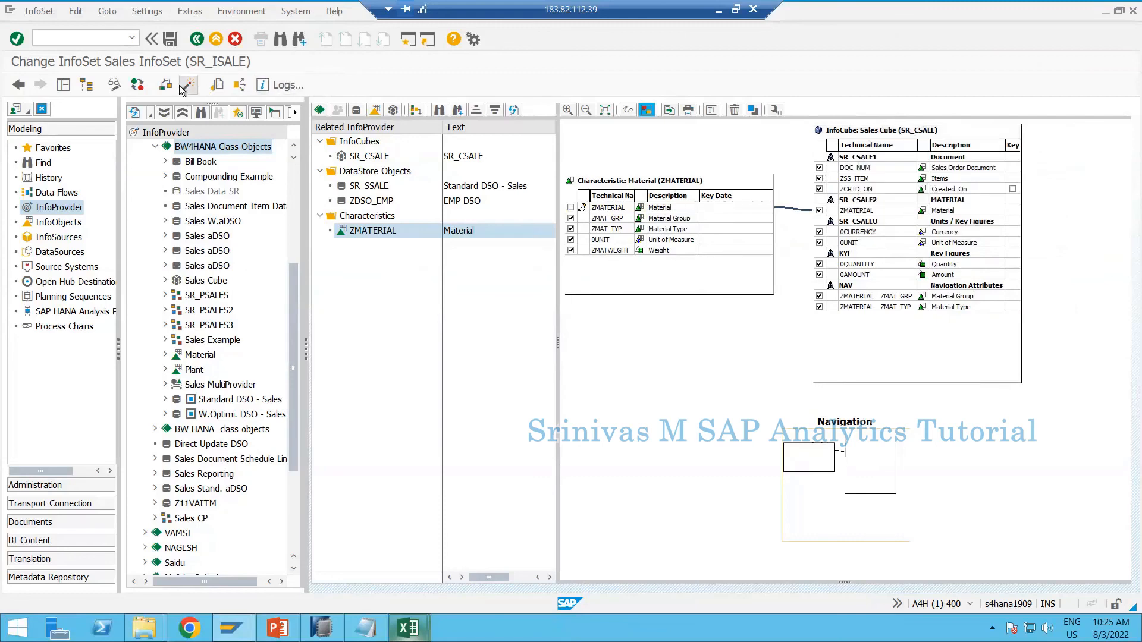
Activate the Sales InfoSet and return to the InfoProvider overview
left_click(184, 87)
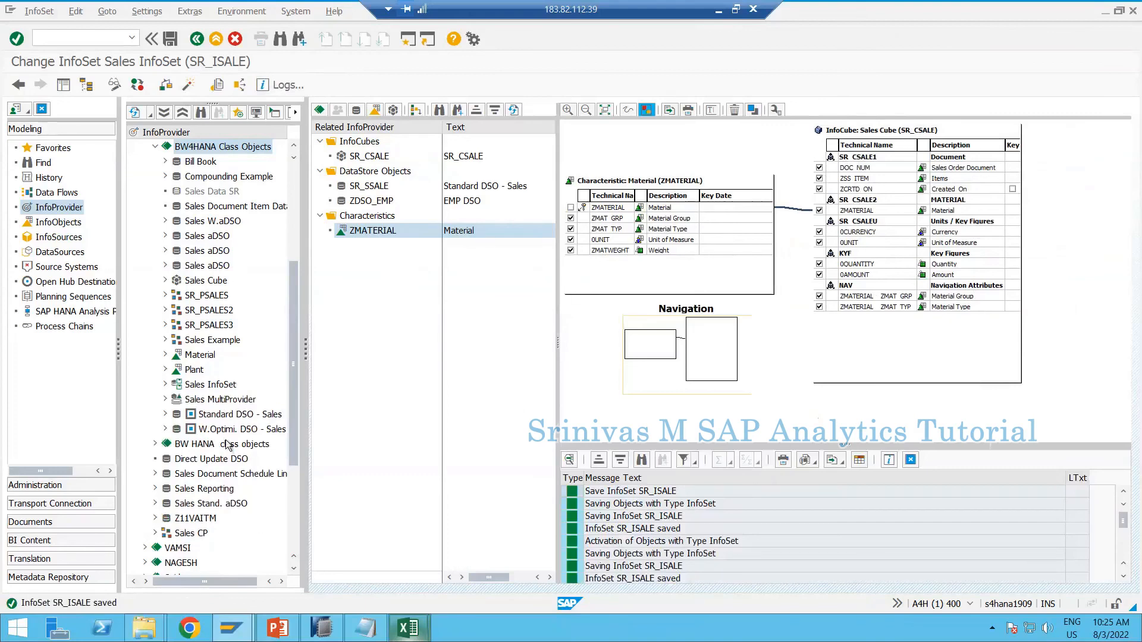
left_click(216, 39)
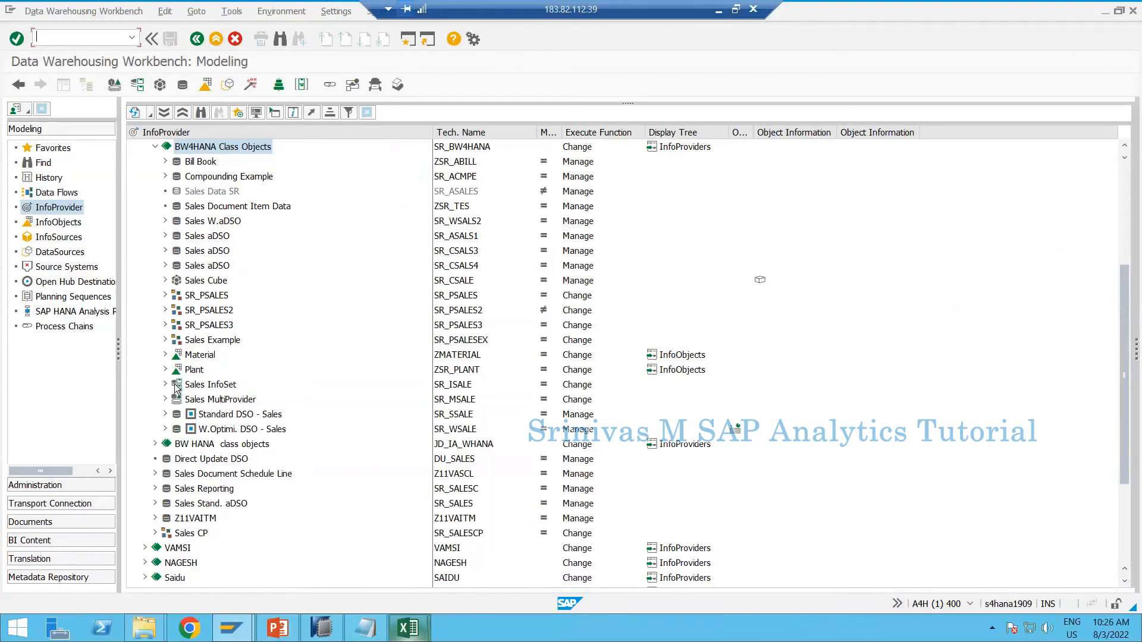
Compare the Sales InfoSet and Sales MultiProvider entries, and review the InfoSet's definition in display mode before returning to the overview
left_click(177, 387)
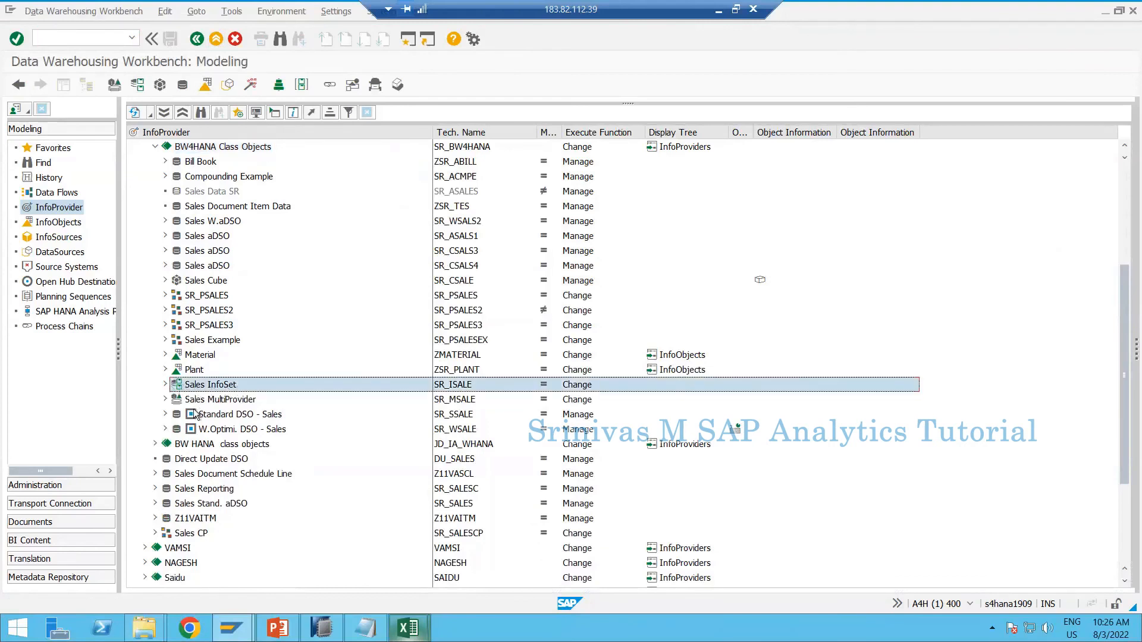
left_click(195, 399)
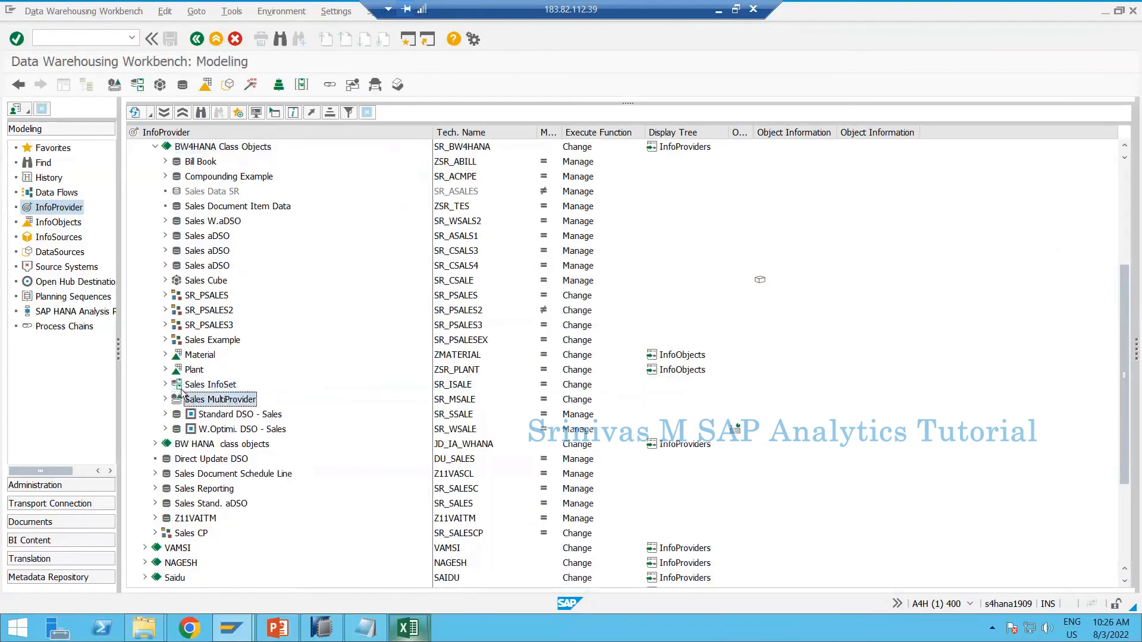
left_click(176, 388)
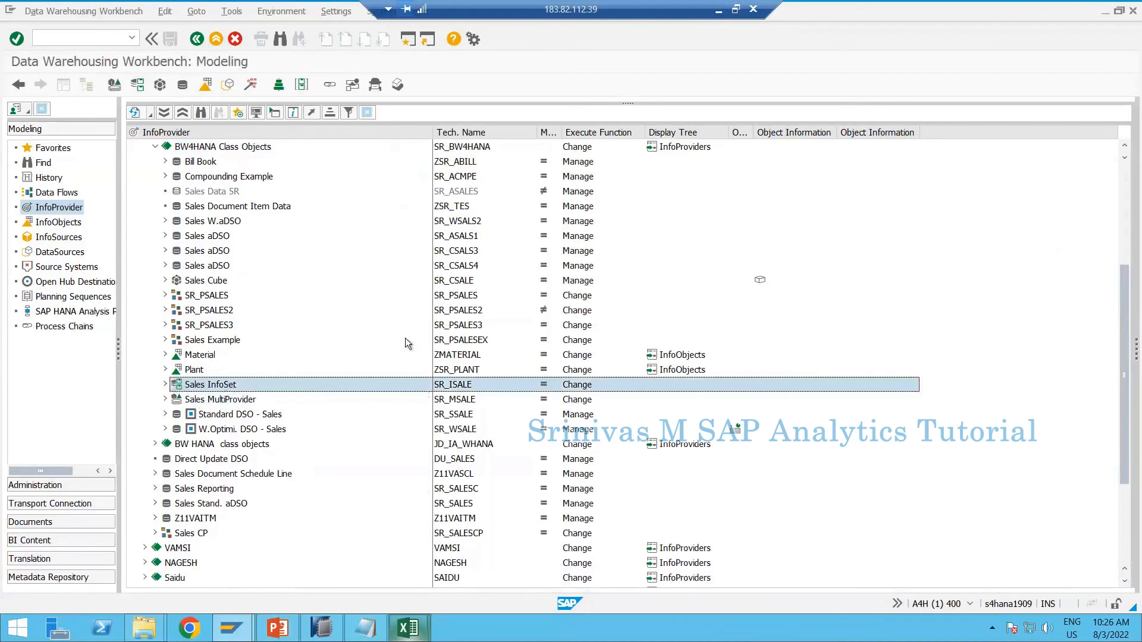
double_click(193, 386)
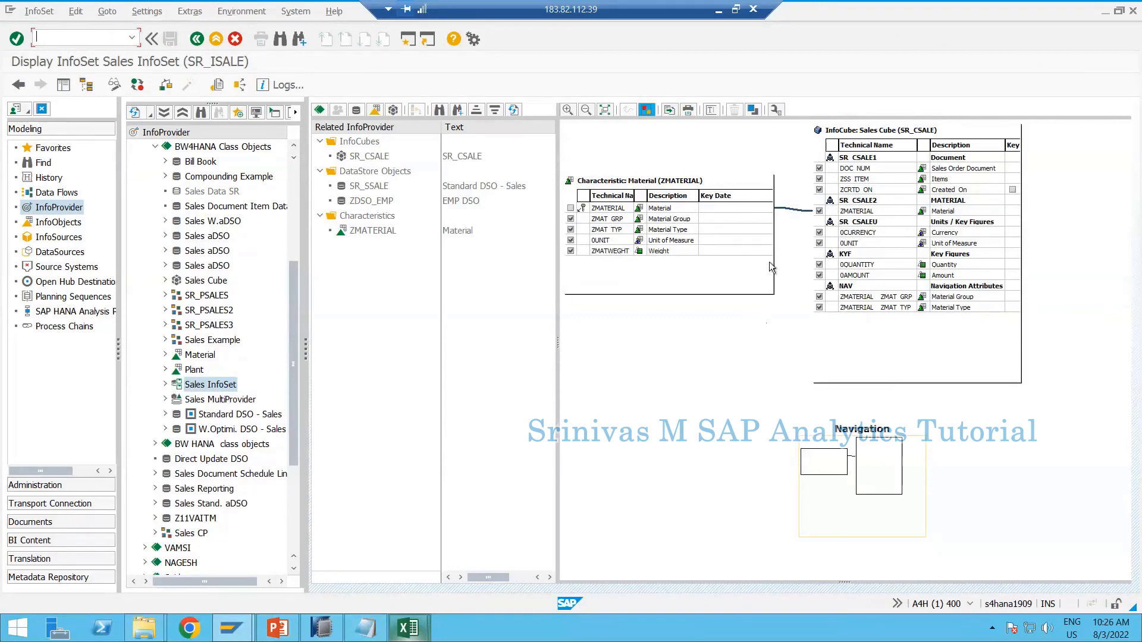
left_click(216, 39)
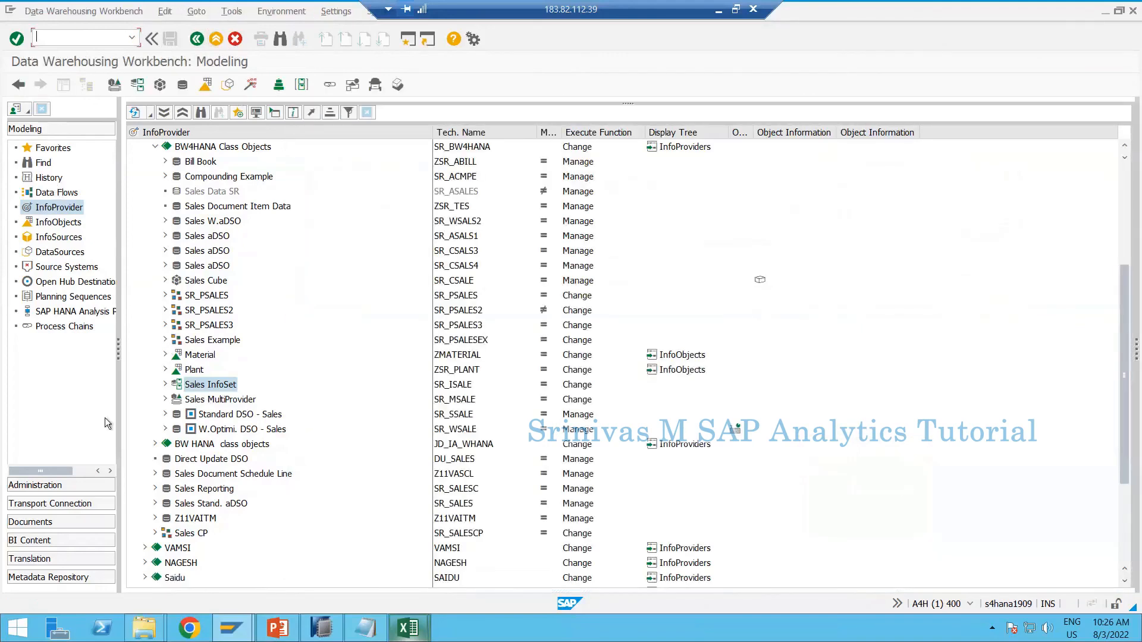